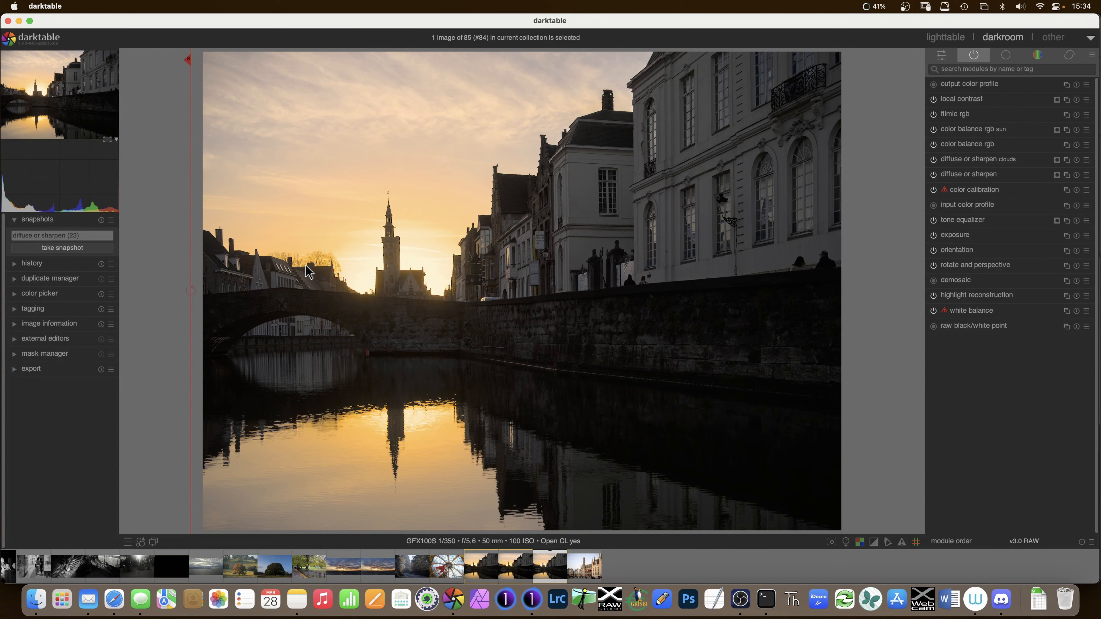
Compare the edited photo with its stored snapshot by sweeping the split line across the whole image.
{"action": "left_click_drag", "start_coordinate": [200, 271], "coordinate": [863, 270]}
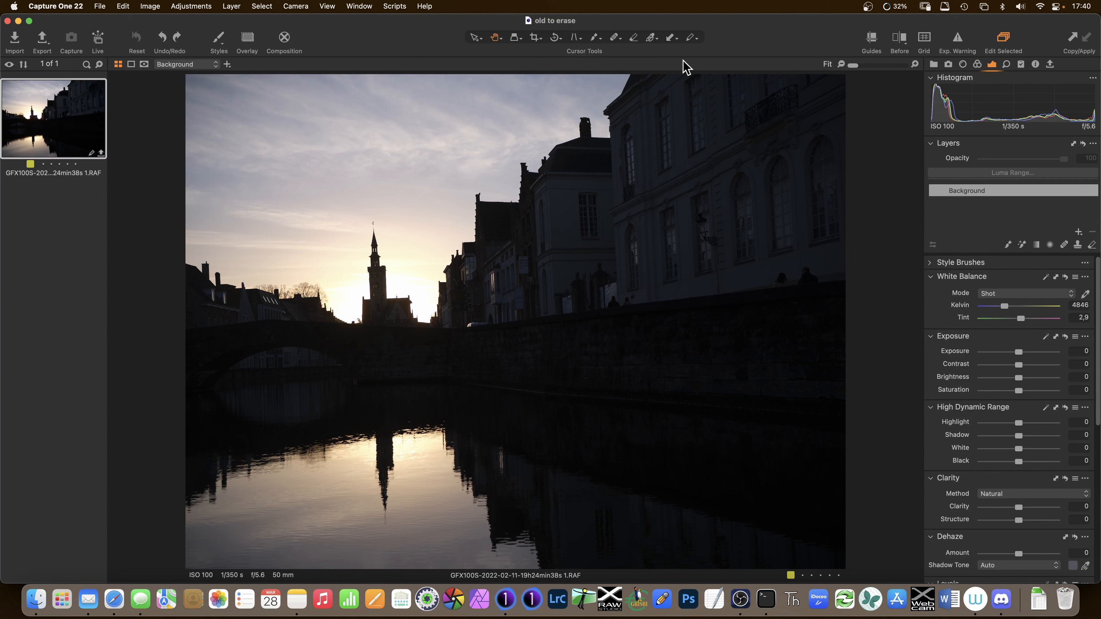
Annotate the photo by marking the leaning vertical, writing a circled "perspective" in the sky and a circled "white balance" on the water.
{"action": "key", "text": "w"}
{"action": "left_click_drag", "start_coordinate": [326, 231], "coordinate": [333, 329]}
{"action": "mouse_move", "coordinate": [229, 155]}
{"action": "left_mouse_down"}
{"action": "mouse_move", "coordinate": [314, 143]}
{"action": "mouse_move", "coordinate": [303, 135]}
{"action": "mouse_move", "coordinate": [342, 152]}
{"action": "mouse_move", "coordinate": [260, 118]}
{"action": "left_mouse_up"}
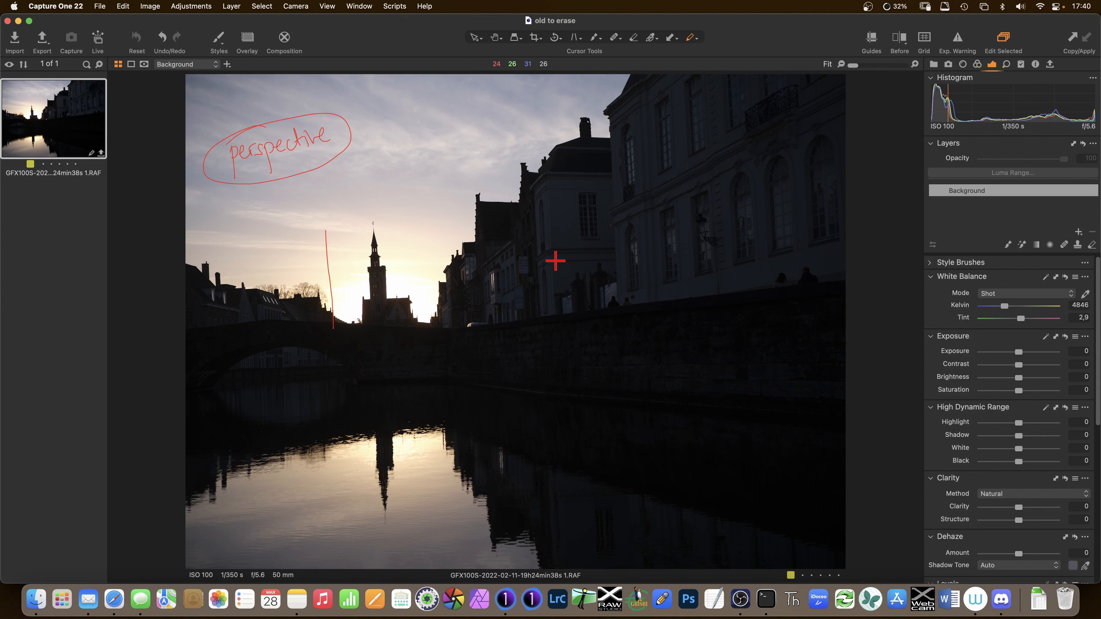
{"action": "mouse_move", "coordinate": [303, 446]}
{"action": "left_mouse_down"}
{"action": "mouse_move", "coordinate": [338, 450]}
{"action": "mouse_move", "coordinate": [390, 439]}
{"action": "mouse_move", "coordinate": [401, 415]}
{"action": "mouse_move", "coordinate": [414, 430]}
{"action": "mouse_move", "coordinate": [465, 417]}
{"action": "left_mouse_up"}
{"action": "mouse_move", "coordinate": [335, 412]}
{"action": "left_mouse_down"}
{"action": "mouse_move", "coordinate": [287, 448]}
{"action": "mouse_move", "coordinate": [333, 475]}
{"action": "mouse_move", "coordinate": [474, 418]}
{"action": "mouse_move", "coordinate": [435, 399]}
{"action": "mouse_move", "coordinate": [312, 429]}
{"action": "left_mouse_up"}
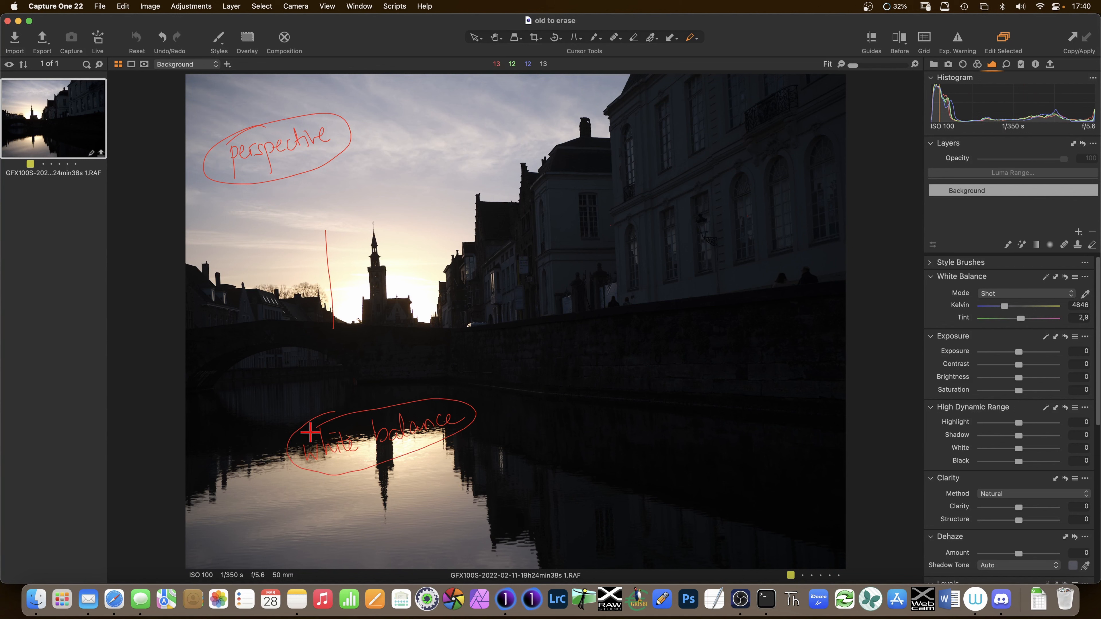
Annotate the "overexposed sun", the outlined "dark areas" and the sky "details", then hide all the annotations.
{"action": "mouse_move", "coordinate": [389, 251]}
{"action": "left_mouse_down"}
{"action": "mouse_move", "coordinate": [339, 275]}
{"action": "mouse_move", "coordinate": [331, 308]}
{"action": "mouse_move", "coordinate": [377, 332]}
{"action": "mouse_move", "coordinate": [424, 325]}
{"action": "mouse_move", "coordinate": [447, 293]}
{"action": "mouse_move", "coordinate": [430, 257]}
{"action": "mouse_move", "coordinate": [382, 254]}
{"action": "mouse_move", "coordinate": [412, 281]}
{"action": "mouse_move", "coordinate": [489, 236]}
{"action": "left_mouse_up"}
{"action": "mouse_move", "coordinate": [464, 278]}
{"action": "left_mouse_down"}
{"action": "mouse_move", "coordinate": [466, 290]}
{"action": "mouse_move", "coordinate": [500, 271]}
{"action": "left_mouse_up"}
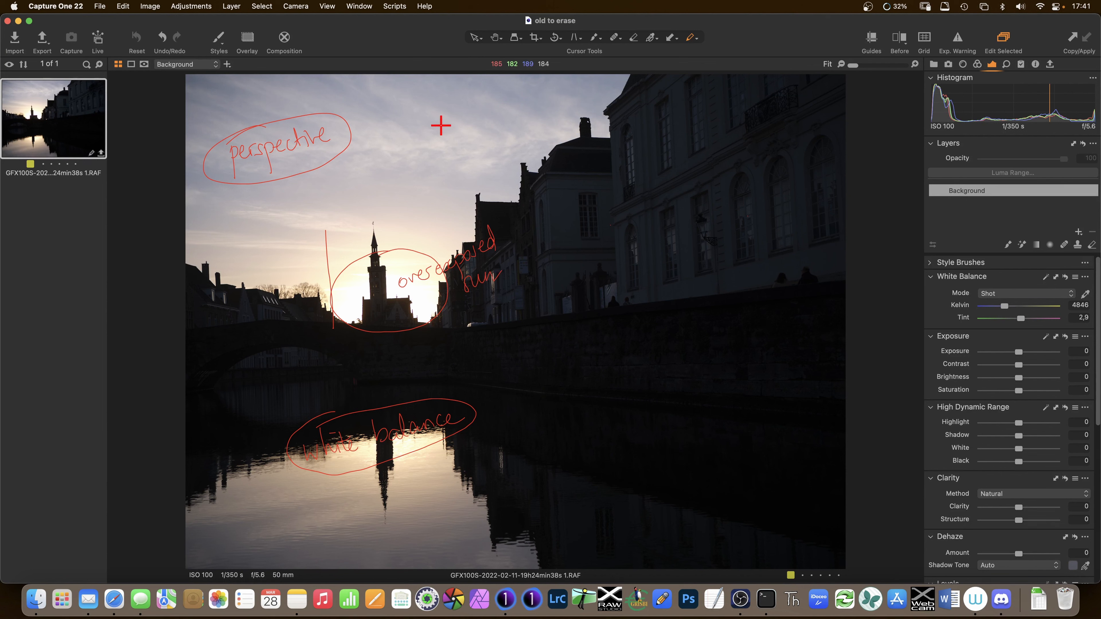
{"action": "mouse_move", "coordinate": [713, 303]}
{"action": "left_mouse_down"}
{"action": "mouse_move", "coordinate": [524, 315]}
{"action": "mouse_move", "coordinate": [459, 364]}
{"action": "mouse_move", "coordinate": [502, 494]}
{"action": "mouse_move", "coordinate": [796, 556]}
{"action": "mouse_move", "coordinate": [848, 327]}
{"action": "mouse_move", "coordinate": [648, 311]}
{"action": "left_mouse_up"}
{"action": "mouse_move", "coordinate": [612, 388]}
{"action": "left_mouse_down"}
{"action": "mouse_move", "coordinate": [598, 396]}
{"action": "mouse_move", "coordinate": [742, 355]}
{"action": "left_mouse_up"}
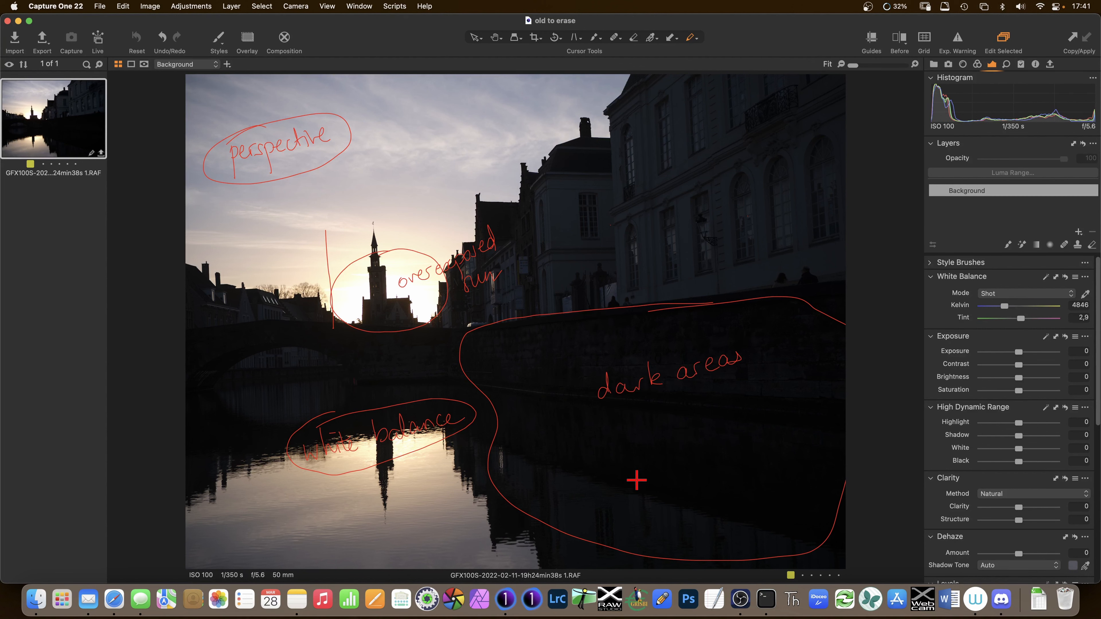
{"action": "mouse_move", "coordinate": [399, 105]}
{"action": "left_mouse_down"}
{"action": "mouse_move", "coordinate": [386, 108]}
{"action": "mouse_move", "coordinate": [394, 181]}
{"action": "mouse_move", "coordinate": [514, 163]}
{"action": "mouse_move", "coordinate": [570, 121]}
{"action": "mouse_move", "coordinate": [448, 103]}
{"action": "mouse_move", "coordinate": [382, 120]}
{"action": "mouse_move", "coordinate": [423, 140]}
{"action": "mouse_move", "coordinate": [450, 138]}
{"action": "mouse_move", "coordinate": [457, 118]}
{"action": "mouse_move", "coordinate": [472, 139]}
{"action": "left_mouse_up"}
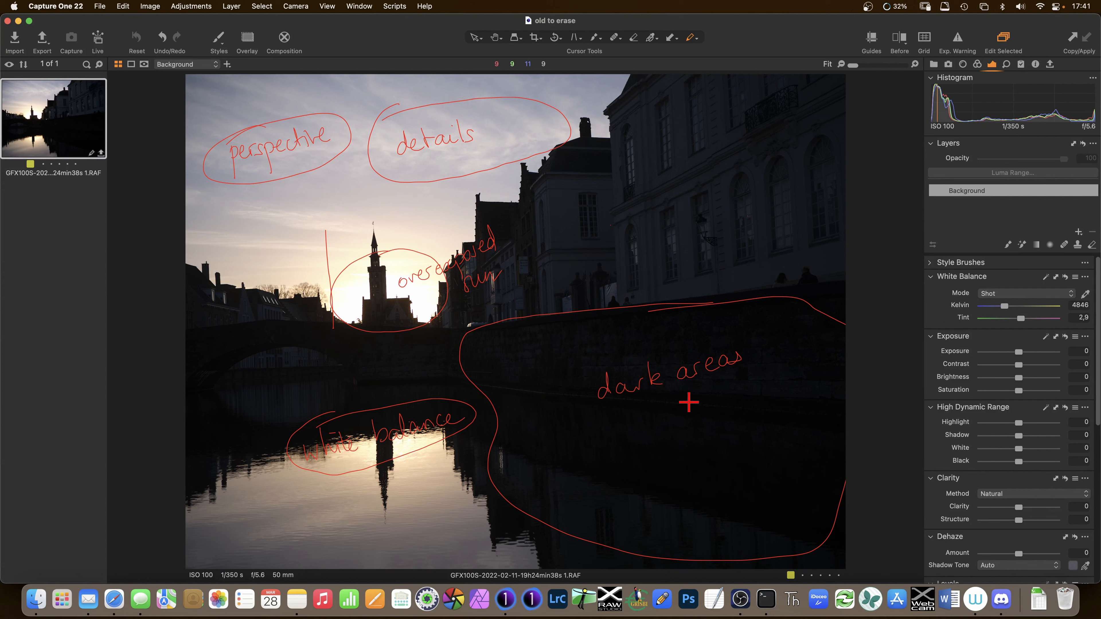
{"action": "key", "text": "h"}
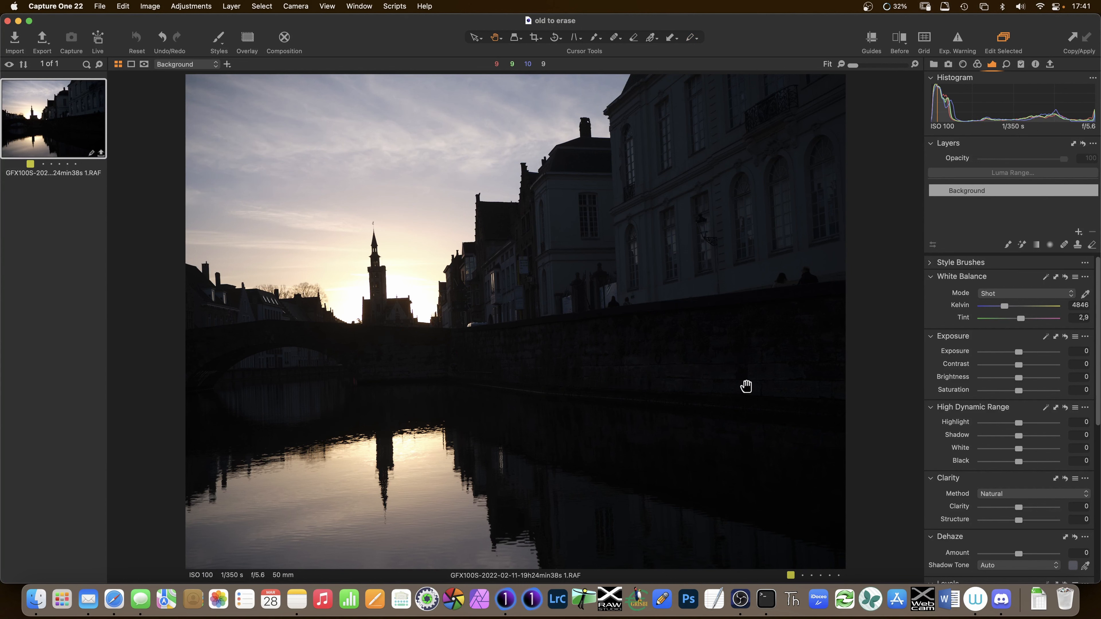
Set a custom white balance by sampling the pale facade of the house in the middle of the row.
{"action": "left_click", "coordinate": [977, 65]}
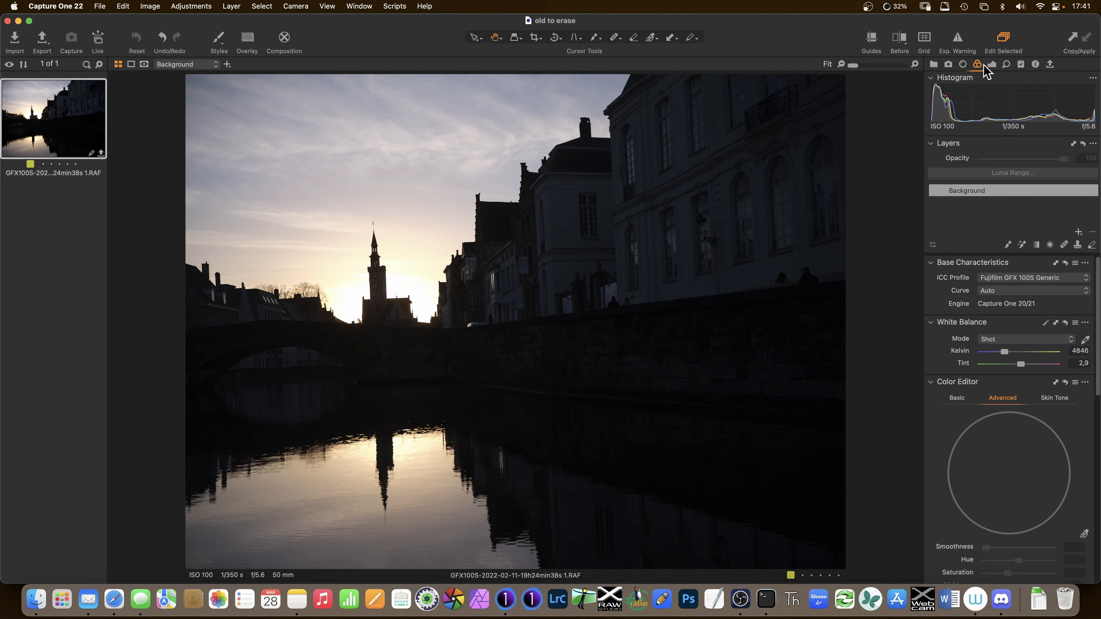
{"action": "left_click", "coordinate": [993, 65]}
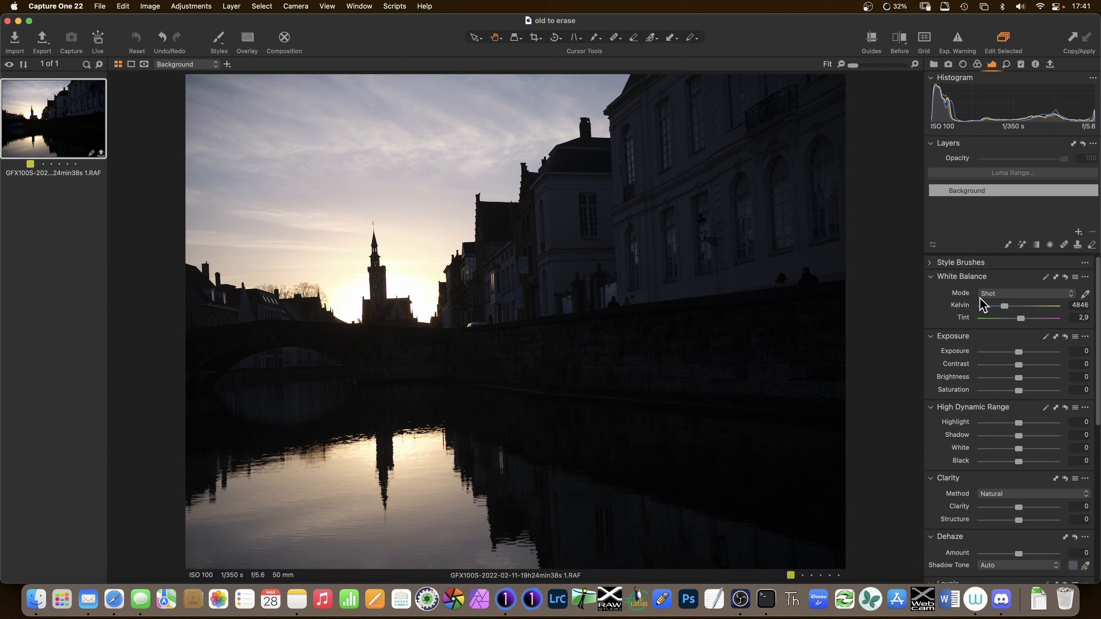
{"action": "left_click", "coordinate": [1084, 294]}
{"action": "left_click", "coordinate": [565, 217]}
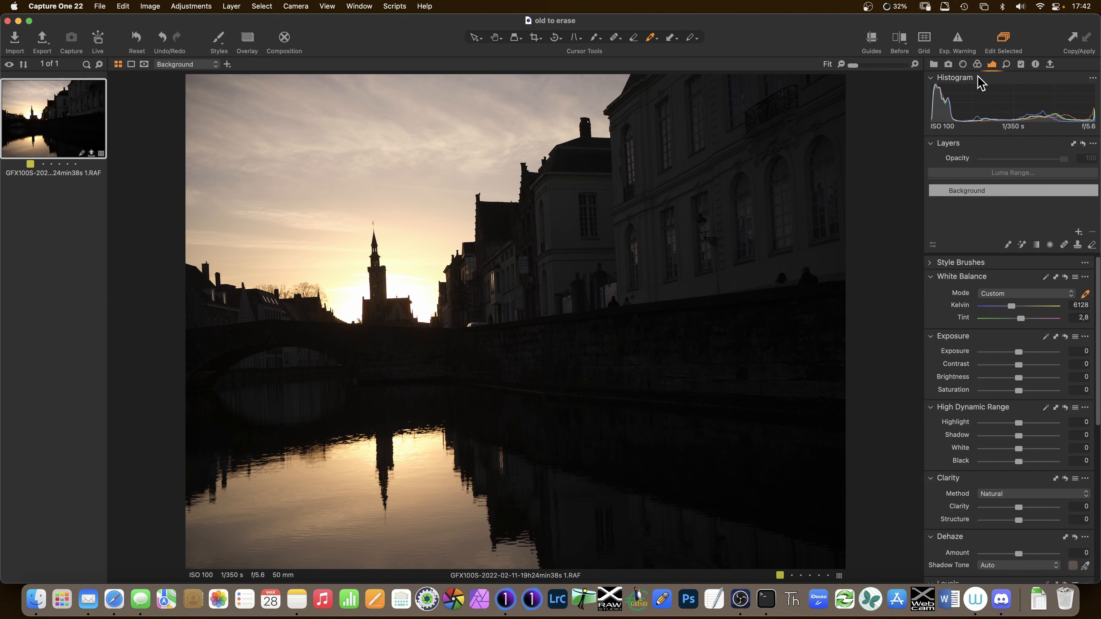
Try the automatic keystone correction and auto-straighten the photo's rotation.
{"action": "left_click", "coordinate": [977, 64]}
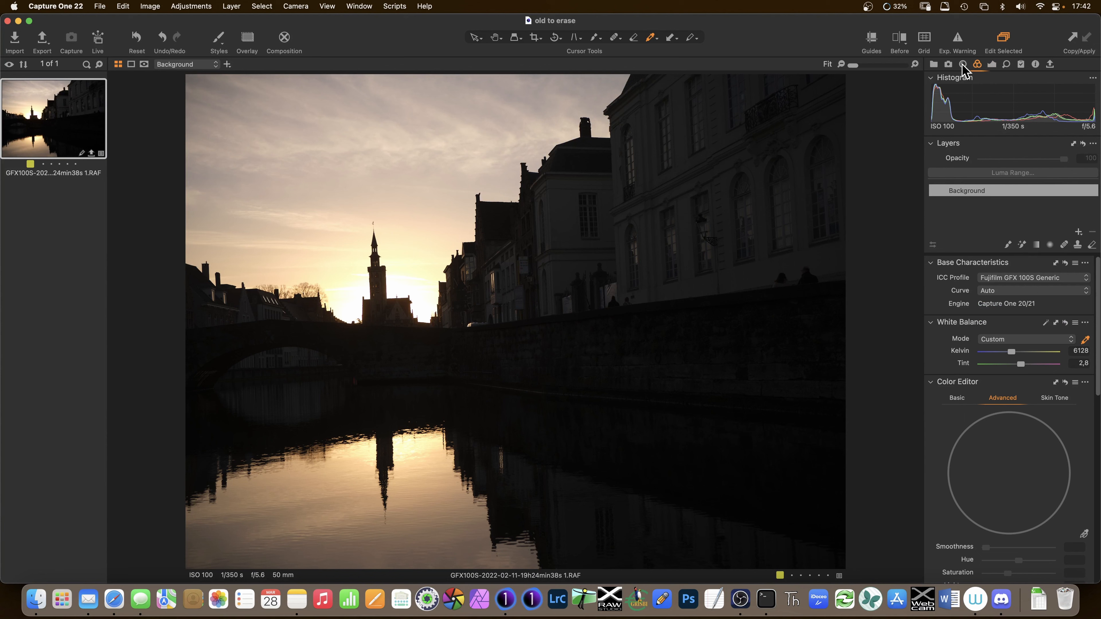
{"action": "left_click", "coordinate": [963, 64]}
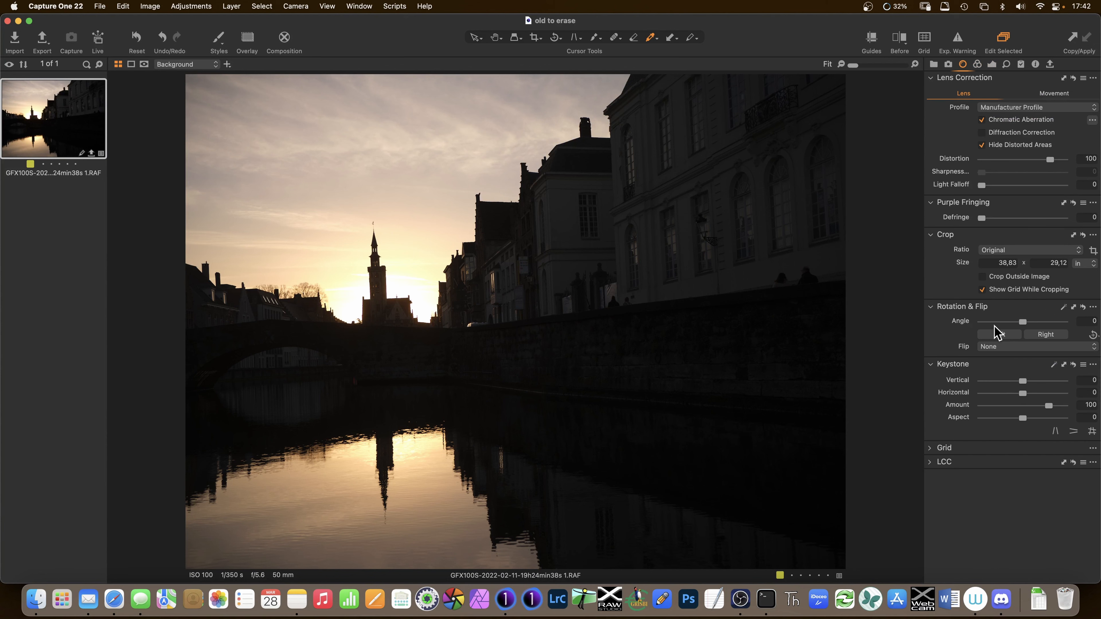
{"action": "left_click", "coordinate": [1054, 366]}
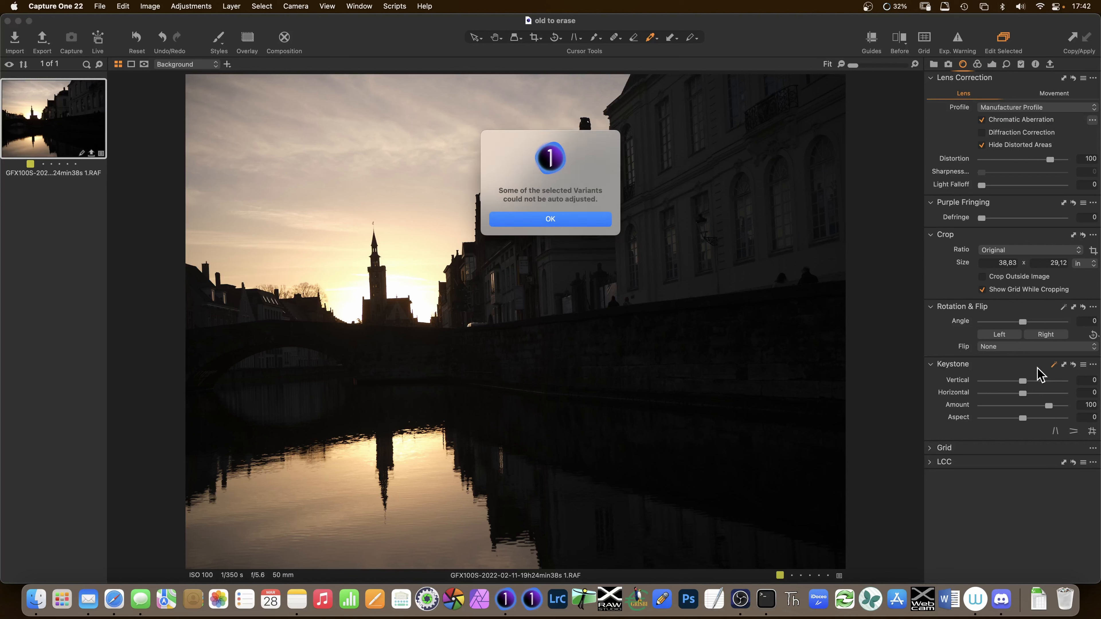
{"action": "left_click", "coordinate": [592, 218]}
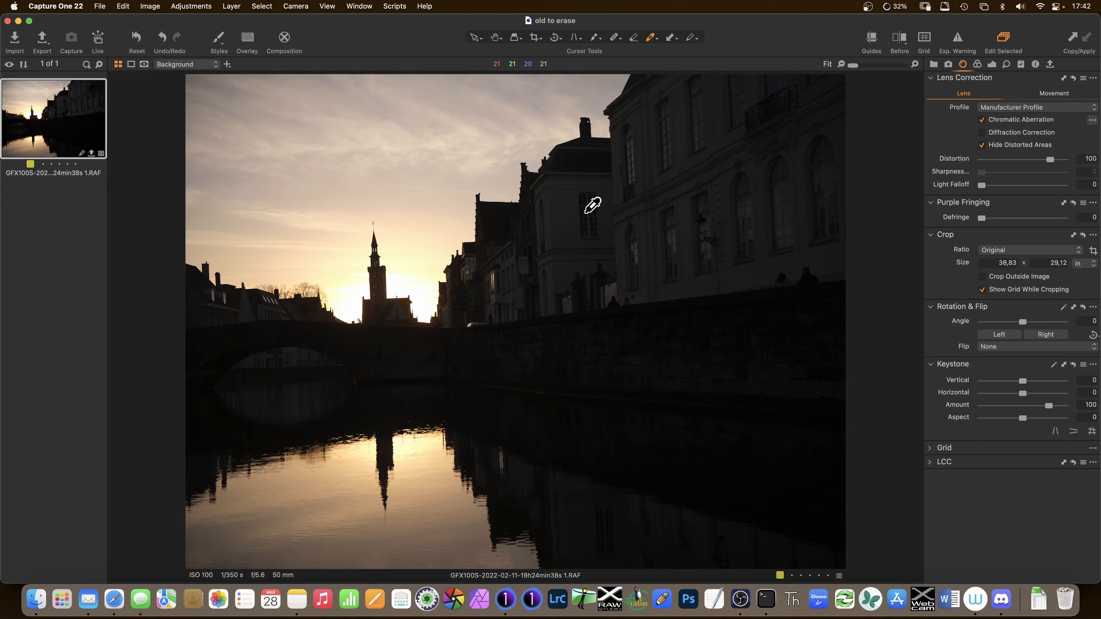
{"action": "left_click", "coordinate": [1064, 307]}
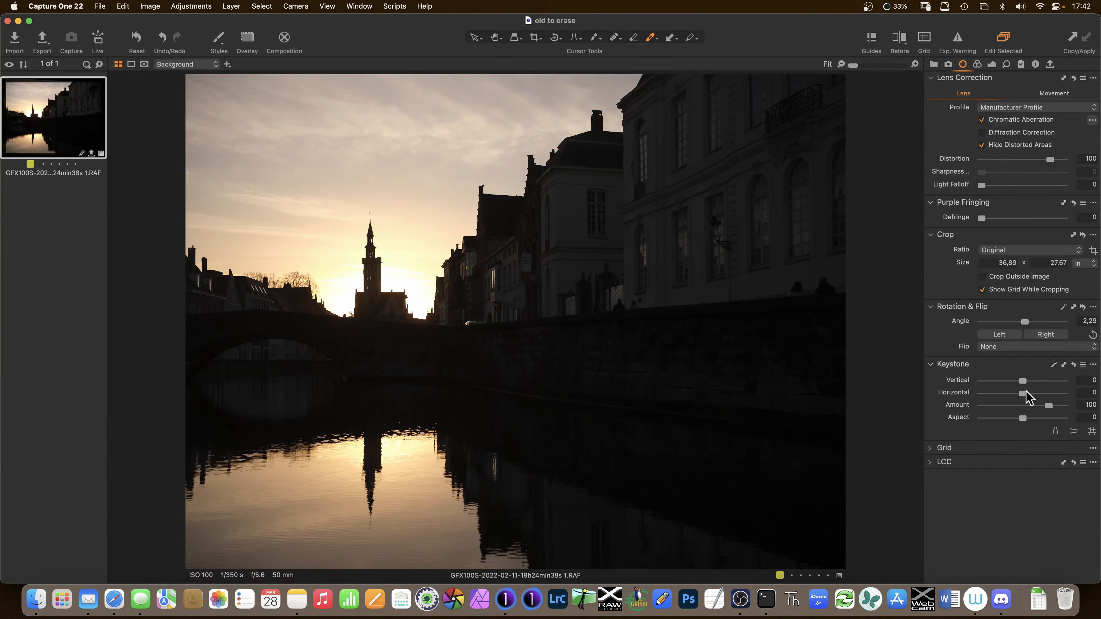
Set the vertical keystone to about 5.49 and raise the brightness to 50 so the building lines can be judged.
{"action": "left_click_drag", "start_coordinate": [1026, 381], "coordinate": [1027, 382]}
{"action": "left_click", "coordinate": [992, 65]}
{"action": "left_click_drag", "start_coordinate": [1019, 382], "coordinate": [1075, 382]}
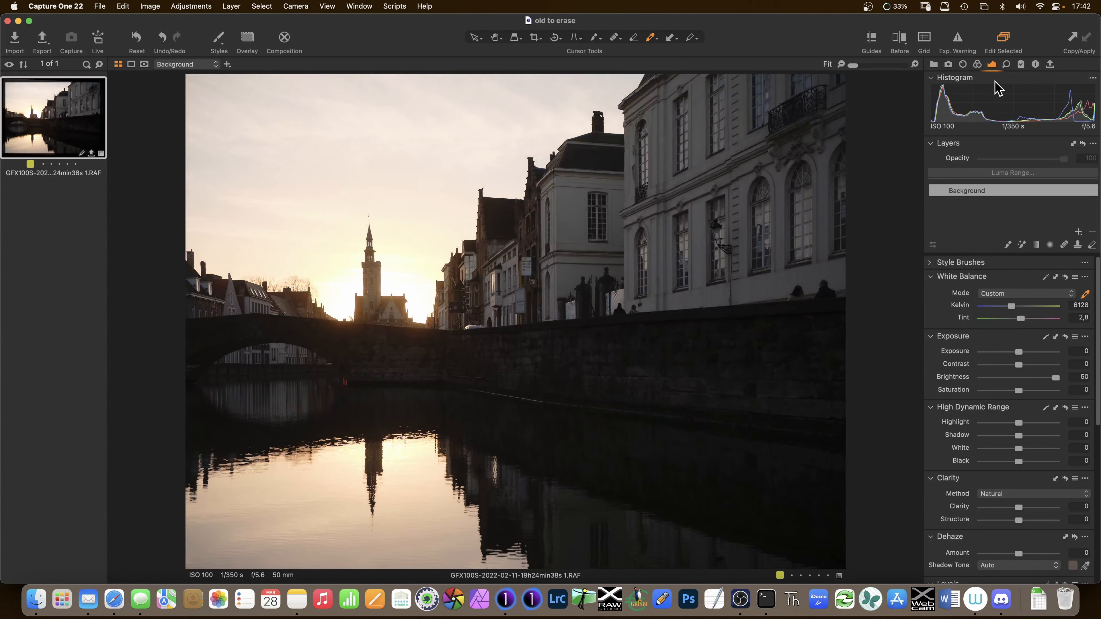
Refine the perspective with a rotation angle of 2.09 and a vertical keystone of 8.27.
{"action": "left_click", "coordinate": [964, 64]}
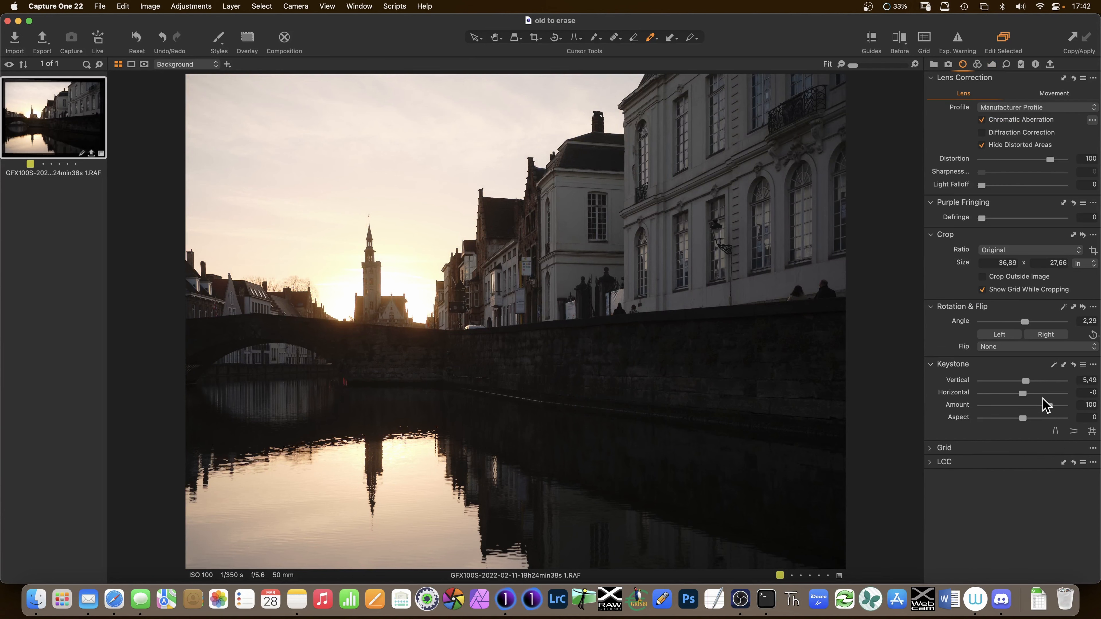
{"action": "mouse_move", "coordinate": [1027, 381]}
{"action": "left_mouse_down"}
{"action": "mouse_move", "coordinate": [1064, 382]}
{"action": "mouse_move", "coordinate": [1005, 381]}
{"action": "mouse_move", "coordinate": [1027, 383]}
{"action": "left_mouse_up"}
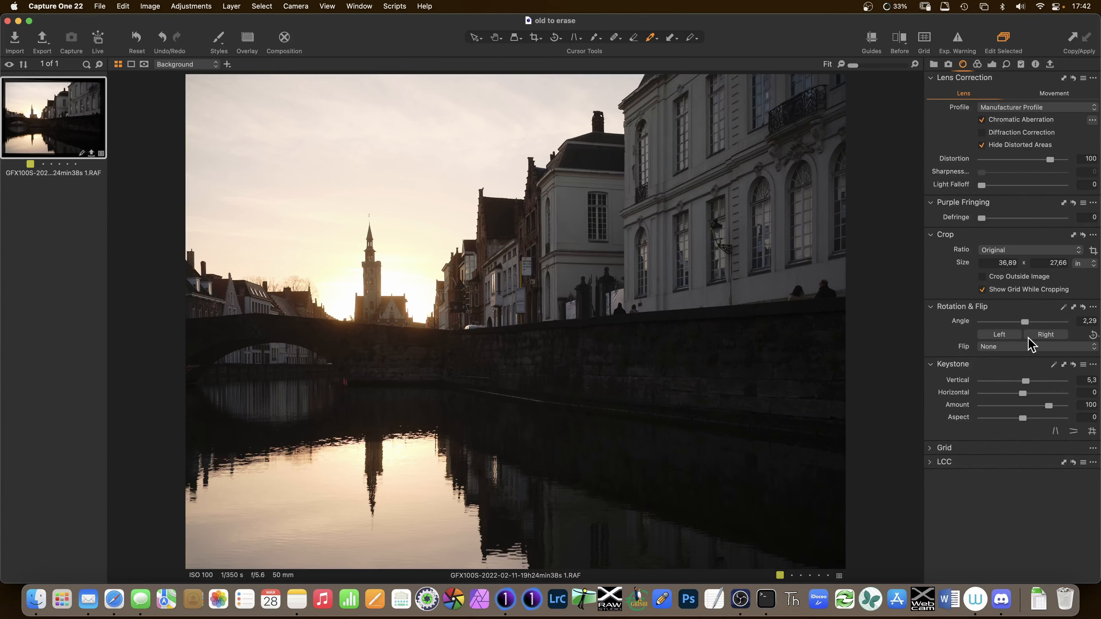
{"action": "left_click_drag", "start_coordinate": [1024, 322], "coordinate": [1023, 322]}
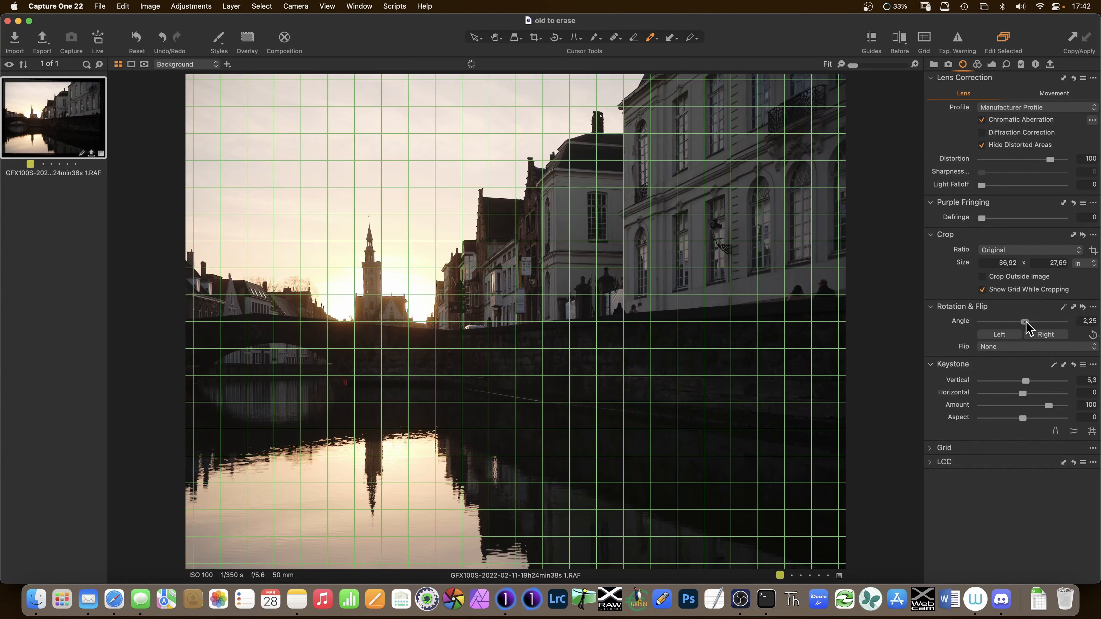
{"action": "left_click_drag", "start_coordinate": [1028, 327], "coordinate": [1027, 328]}
{"action": "left_click_drag", "start_coordinate": [1026, 381], "coordinate": [1027, 386]}
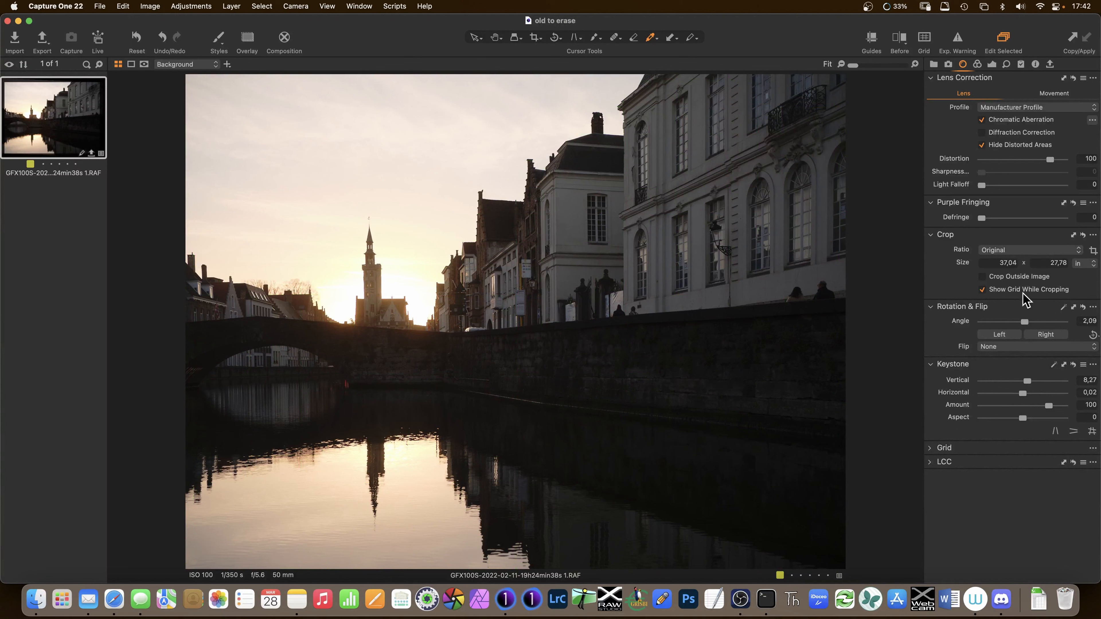
Reset the Background layer's brightness to 0.
{"action": "left_click", "coordinate": [977, 65]}
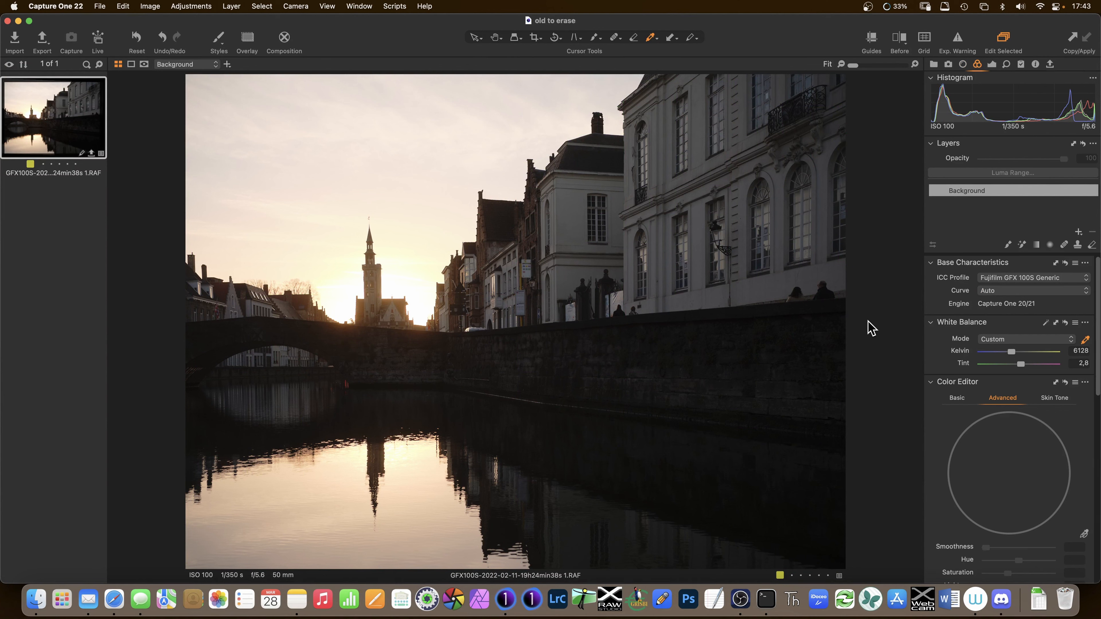
{"action": "left_click", "coordinate": [993, 65]}
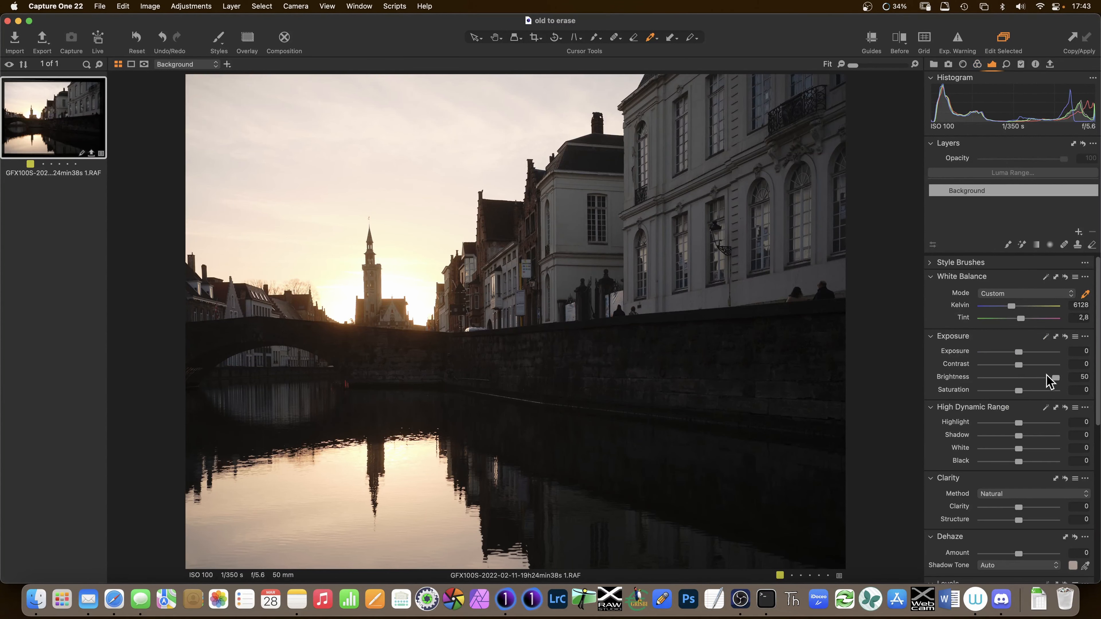
{"action": "double_click", "coordinate": [1056, 378]}
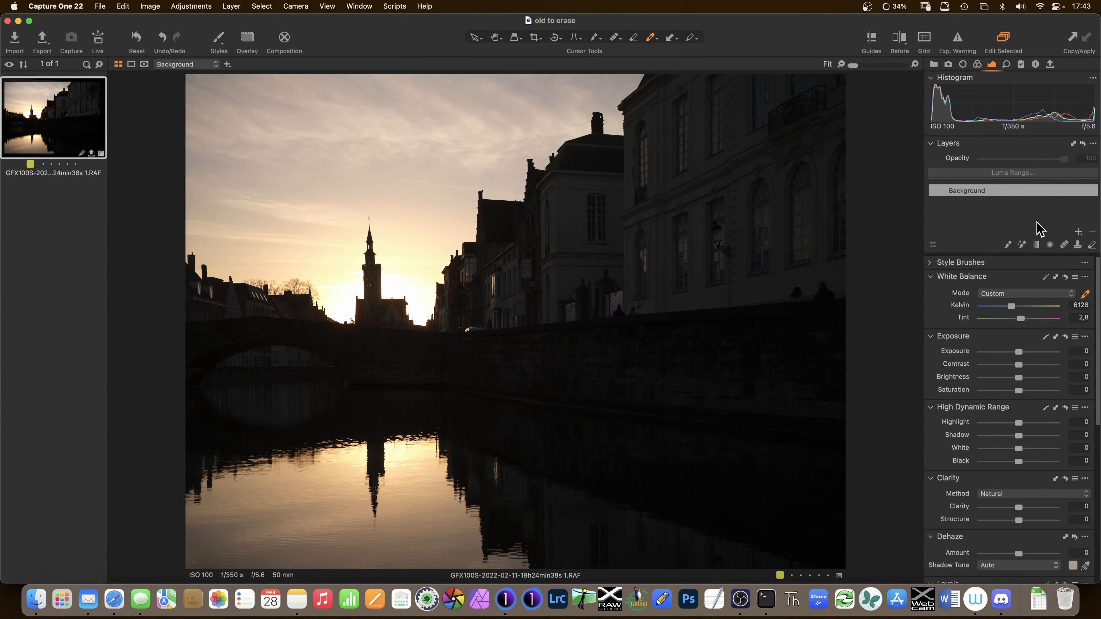
Add a filled adjustment layer named "global" and check its mask coverage over the photo.
{"action": "left_click", "coordinate": [1079, 233]}
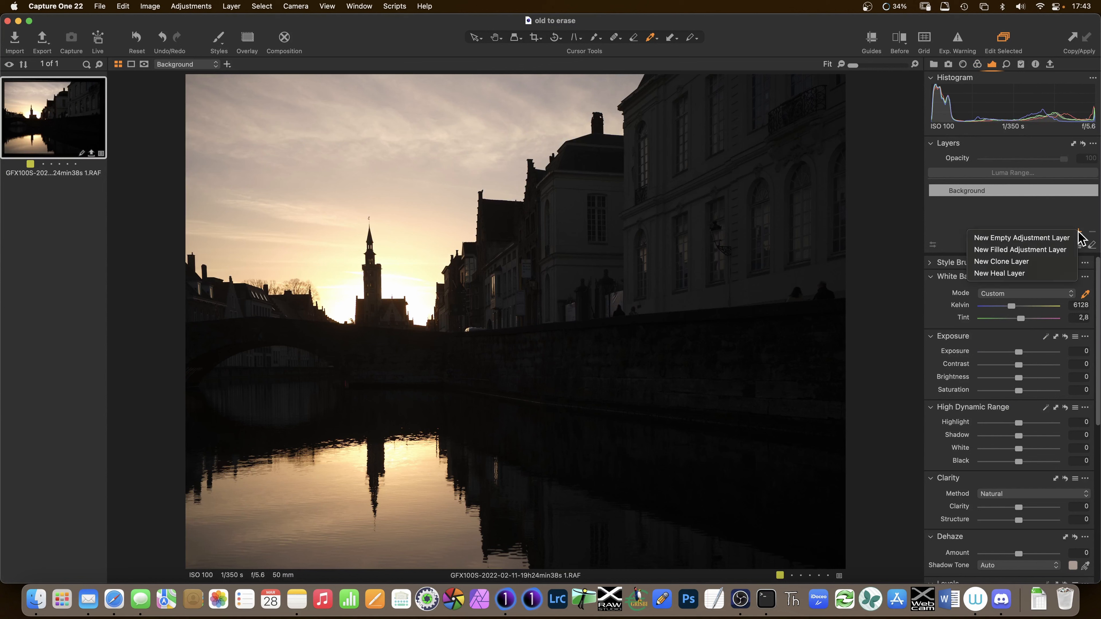
{"action": "left_click", "coordinate": [1054, 250]}
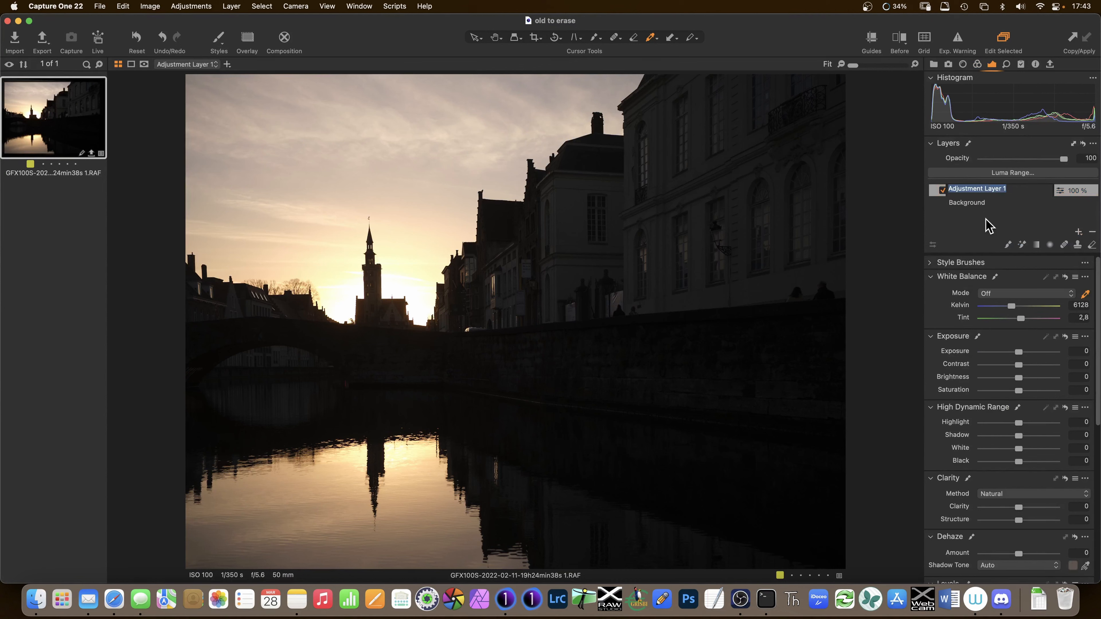
{"action": "type", "text": "global"}
{"action": "key", "text": "Return"}
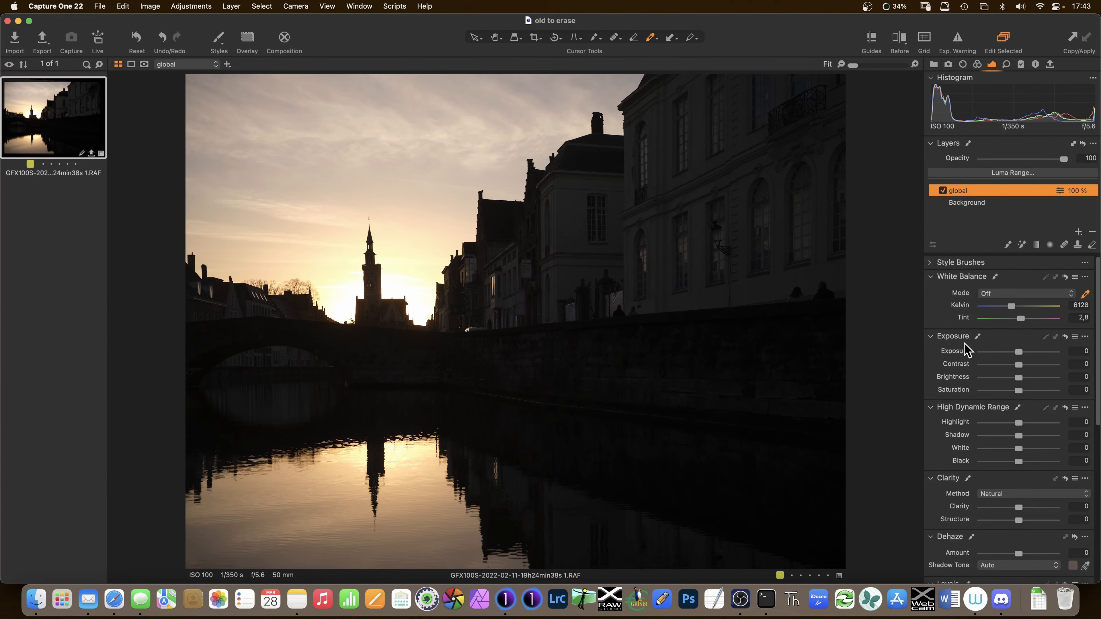
{"action": "key", "text": "m"}
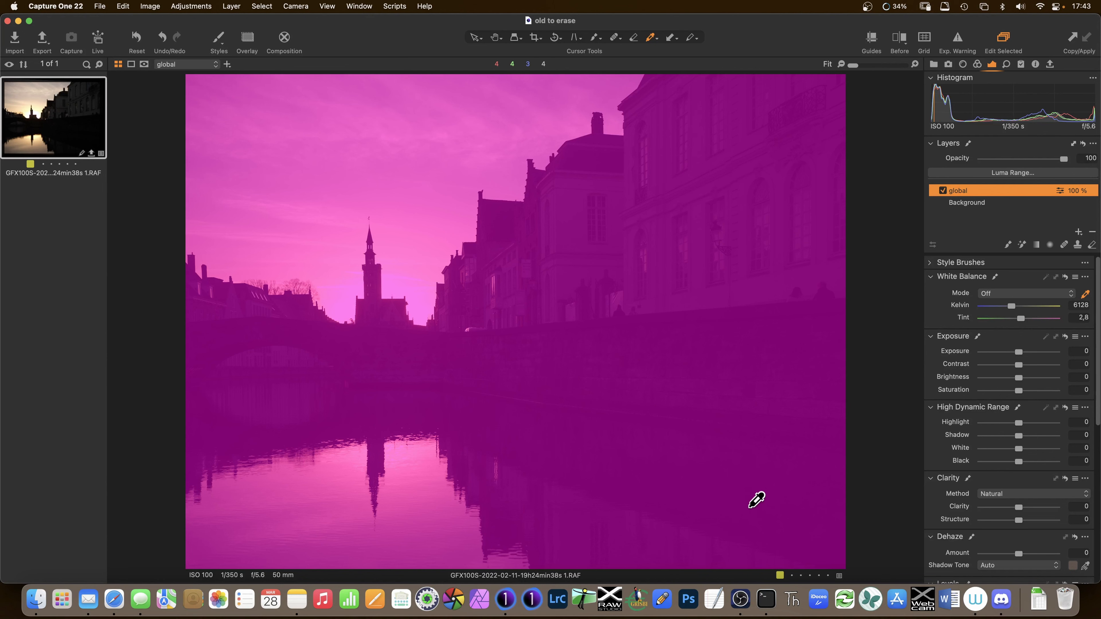
{"action": "key", "text": "m"}
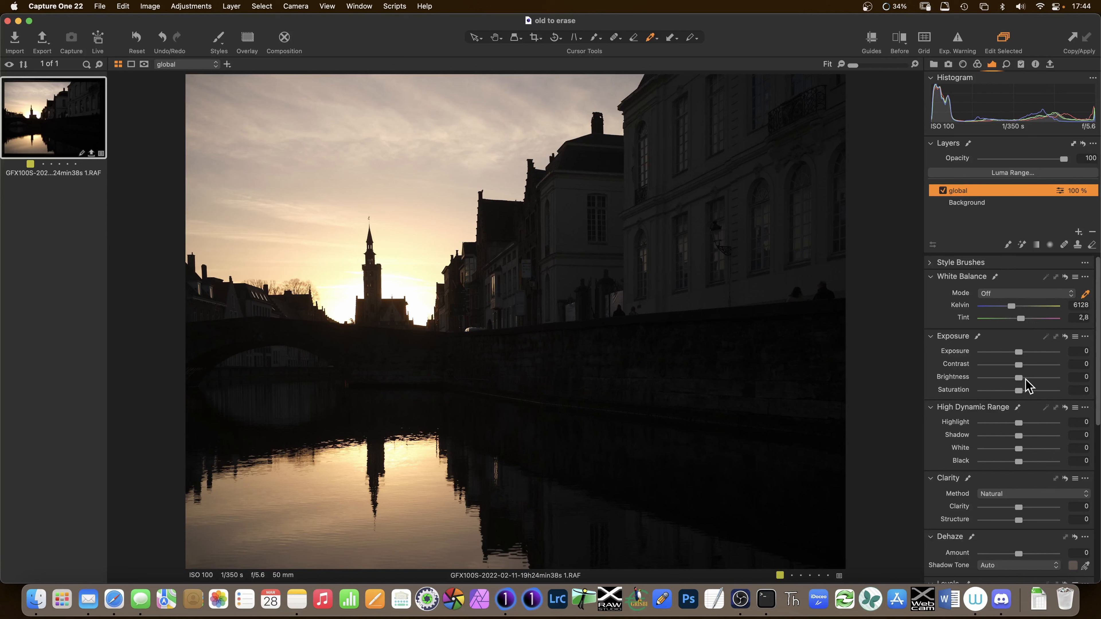
Brighten the global layer with a brightness of 25 and a slightly raised midtone point on the Luma curve.
{"action": "left_click_drag", "start_coordinate": [1020, 378], "coordinate": [1038, 377]}
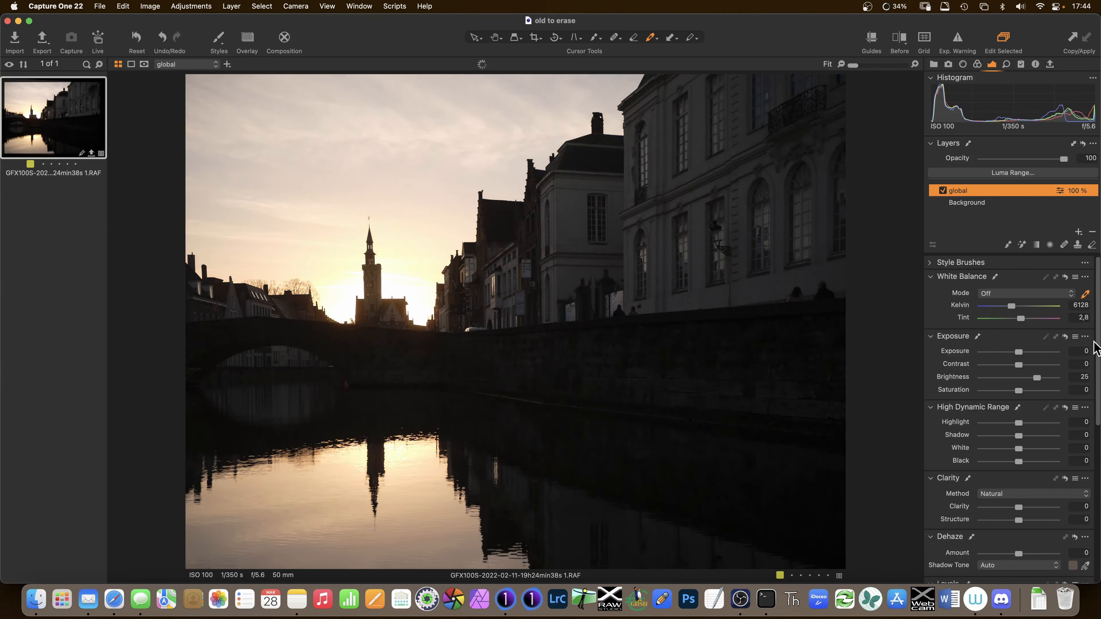
{"action": "left_click_drag", "start_coordinate": [1093, 344], "coordinate": [1088, 512]}
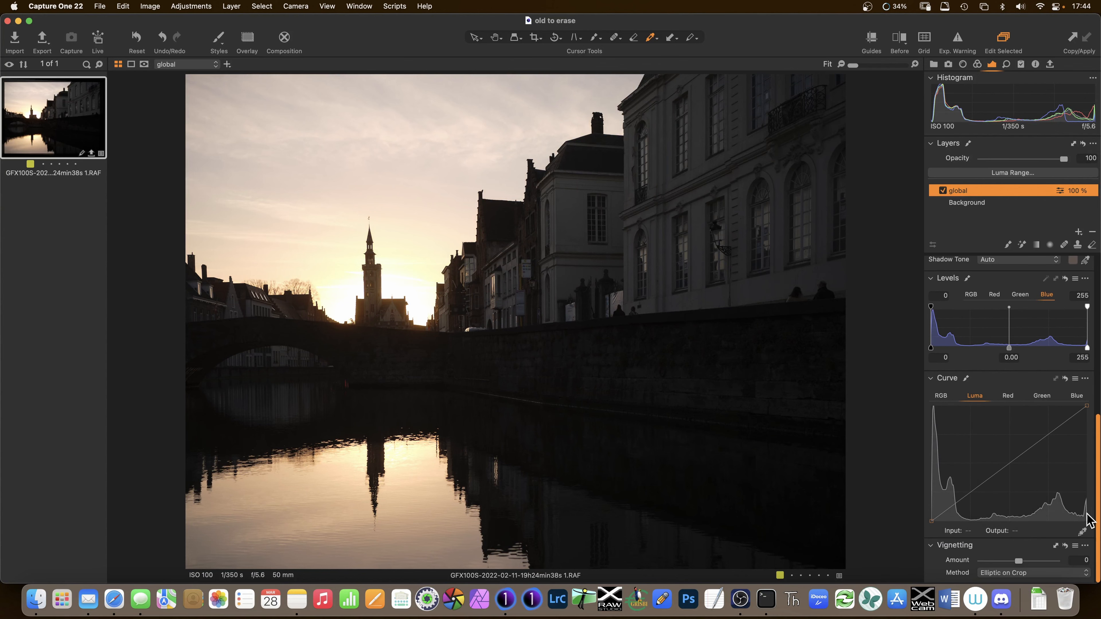
{"action": "mouse_move", "coordinate": [1013, 462]}
{"action": "left_mouse_down"}
{"action": "mouse_move", "coordinate": [994, 455]}
{"action": "mouse_move", "coordinate": [992, 466]}
{"action": "left_mouse_up"}
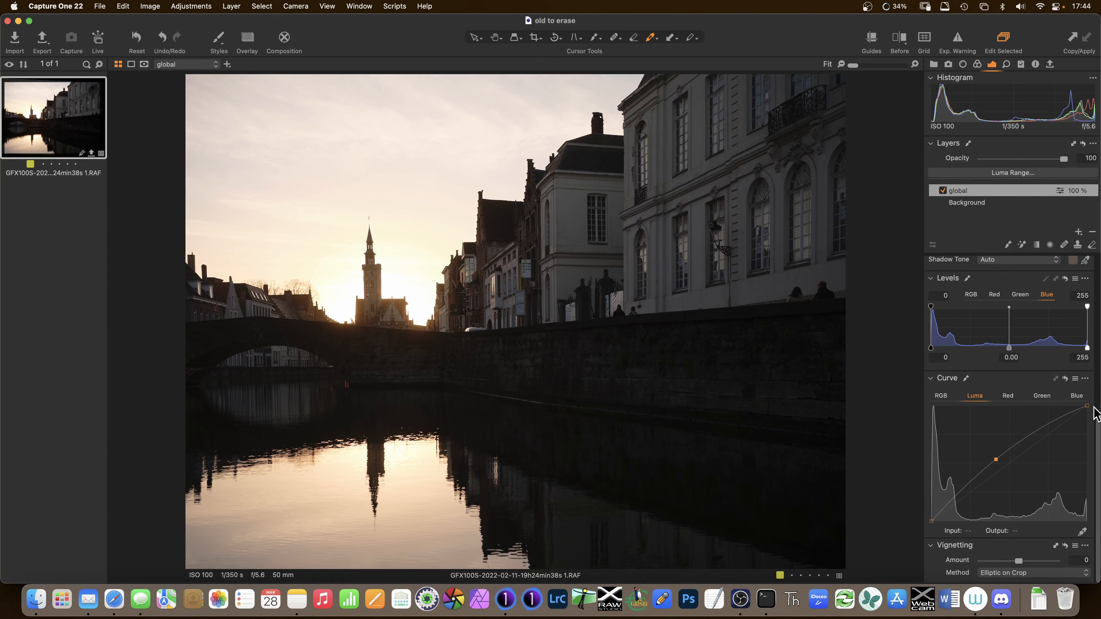
{"action": "left_click_drag", "start_coordinate": [1099, 434], "coordinate": [1099, 276]}
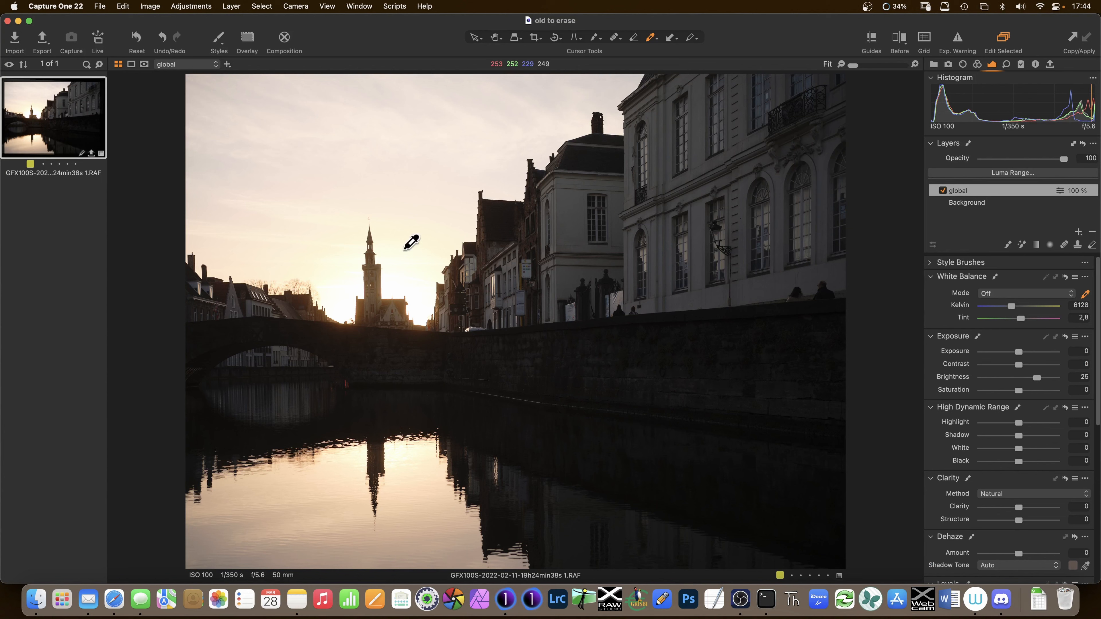
Set the global layer's High Dynamic Range highlight to -100 and shadow to 8.
{"action": "left_click_drag", "start_coordinate": [1018, 424], "coordinate": [987, 435]}
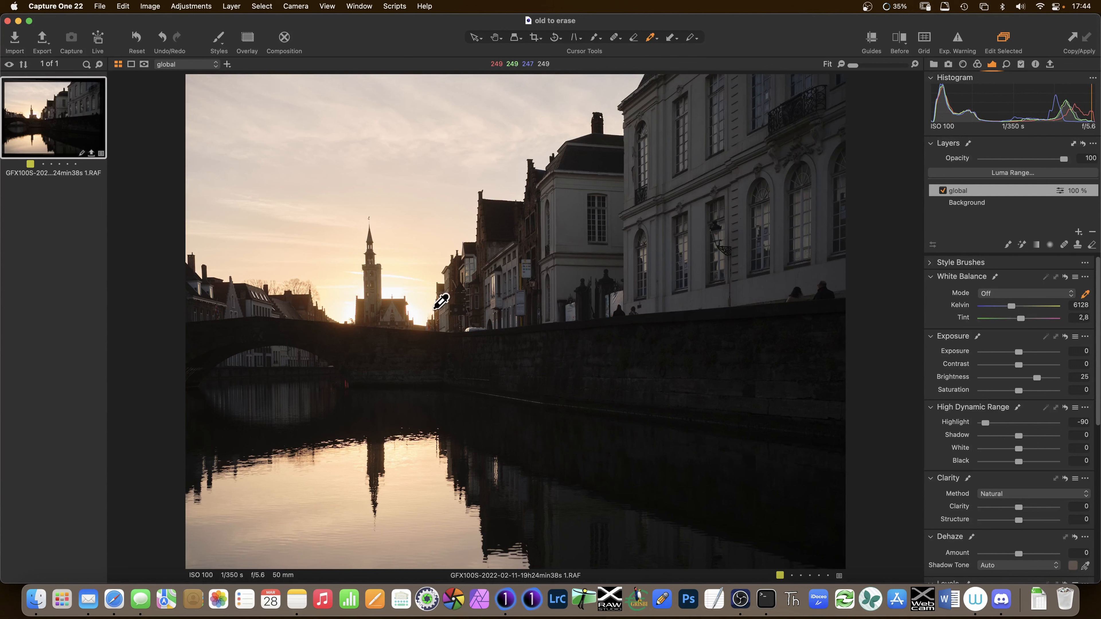
{"action": "left_click_drag", "start_coordinate": [985, 424], "coordinate": [949, 427]}
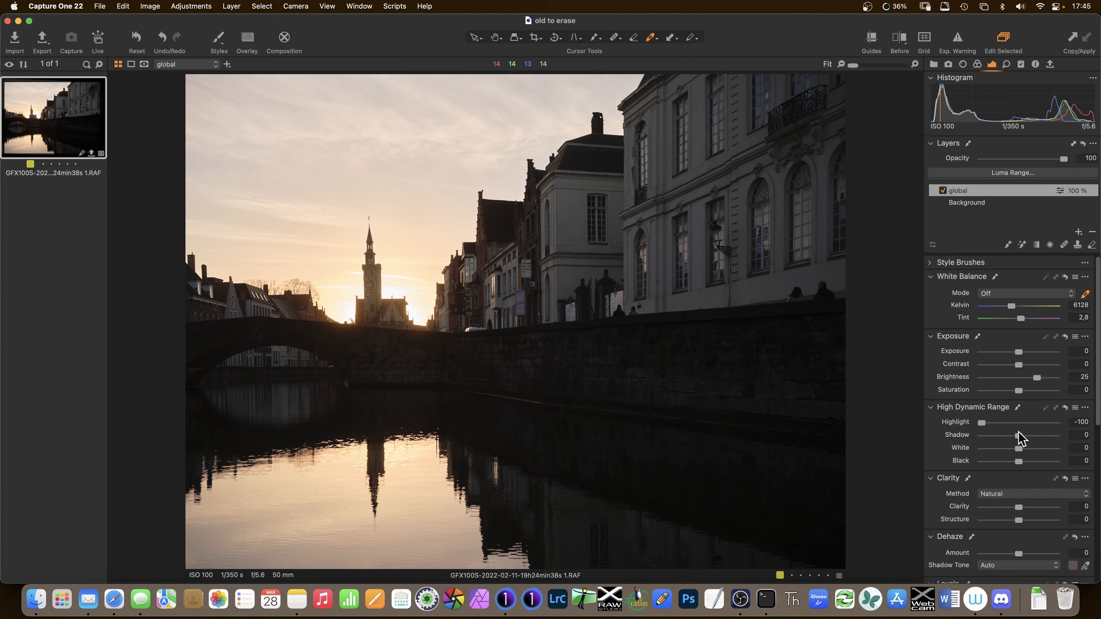
{"action": "left_click_drag", "start_coordinate": [1022, 439], "coordinate": [1026, 439]}
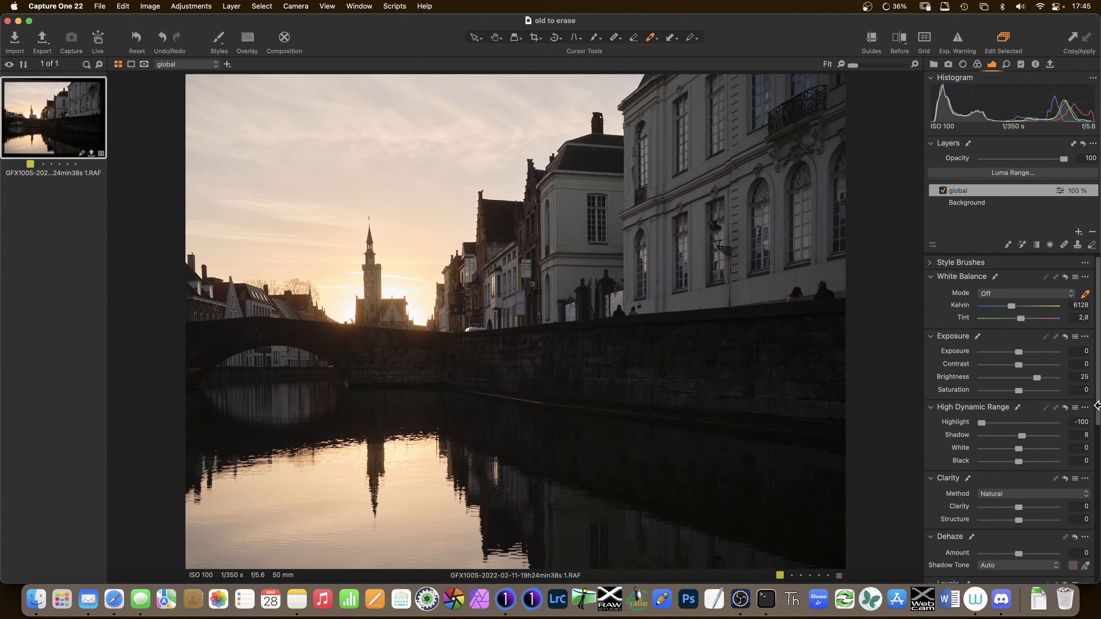
Try a Dehaze amount of 58 on the global layer and reset it to 0.
{"action": "scroll", "coordinate": [1098, 412], "scroll_direction": "down", "scroll_amount": 5}
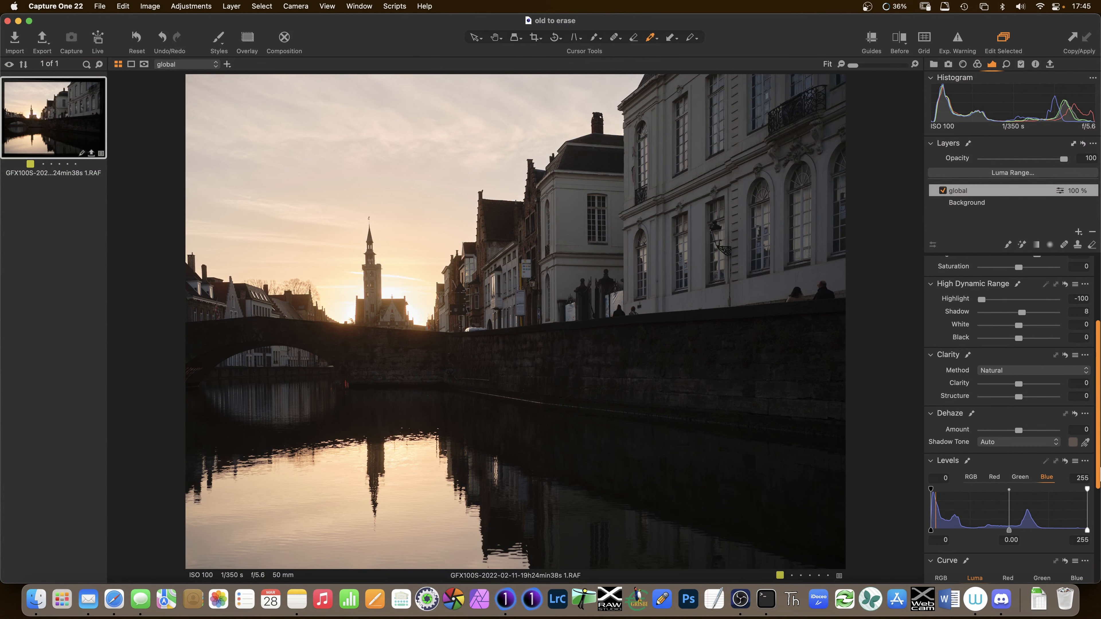
{"action": "scroll", "coordinate": [1030, 414], "scroll_direction": "down", "scroll_amount": 1}
{"action": "mouse_move", "coordinate": [1019, 408]}
{"action": "left_mouse_down"}
{"action": "mouse_move", "coordinate": [1049, 408]}
{"action": "mouse_move", "coordinate": [1010, 408]}
{"action": "mouse_move", "coordinate": [1041, 410]}
{"action": "left_mouse_up"}
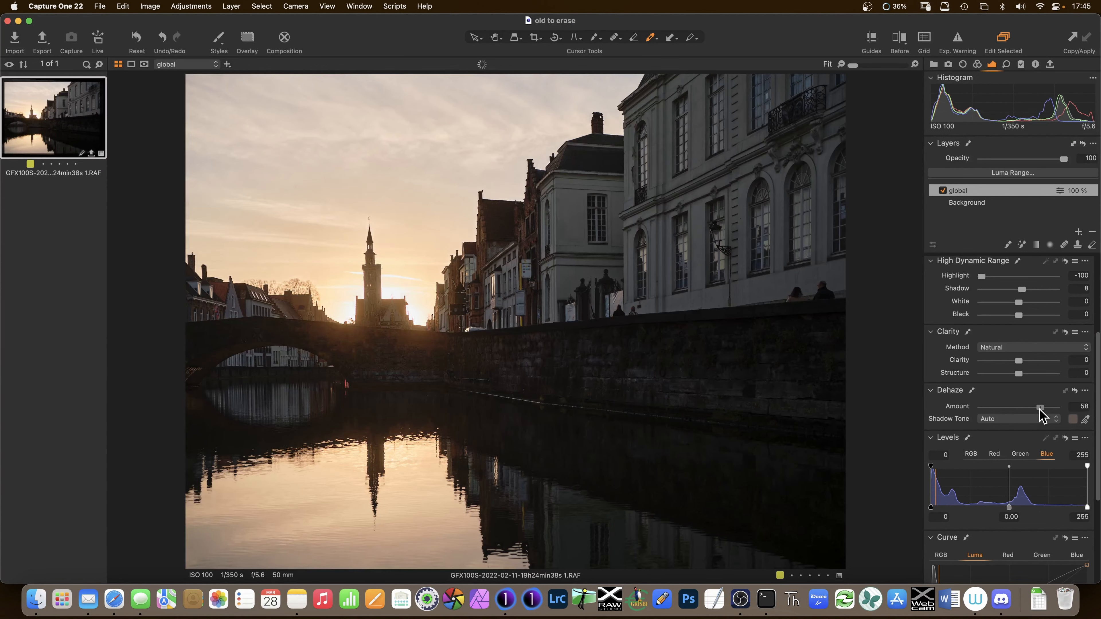
{"action": "left_click_drag", "start_coordinate": [1041, 408], "coordinate": [1026, 407]}
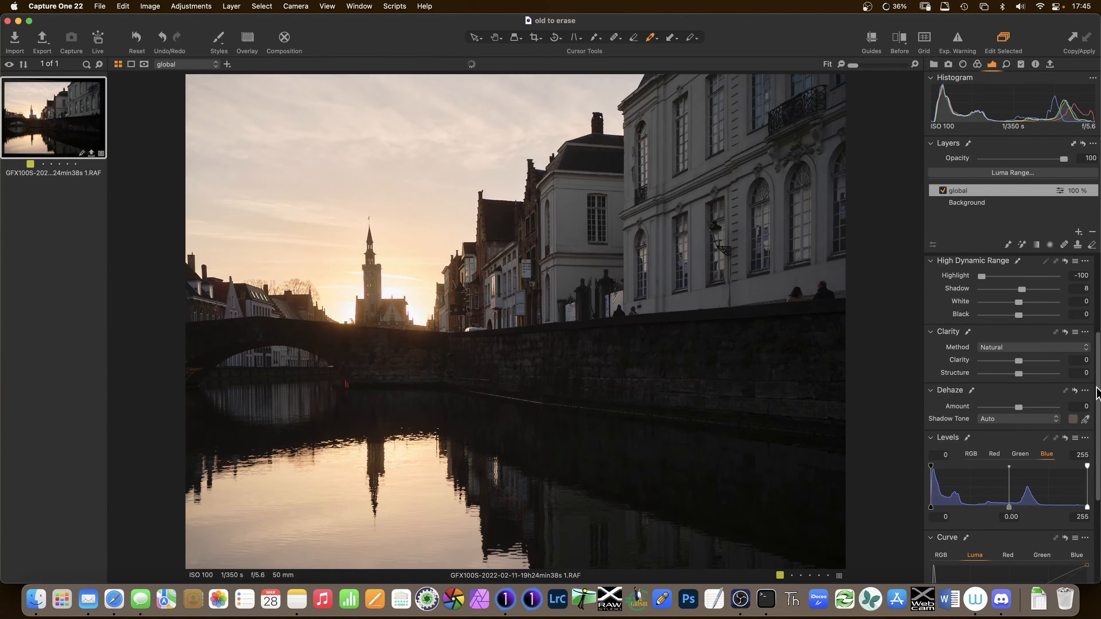
{"action": "scroll", "coordinate": [1097, 312], "scroll_direction": "up", "scroll_amount": 5}
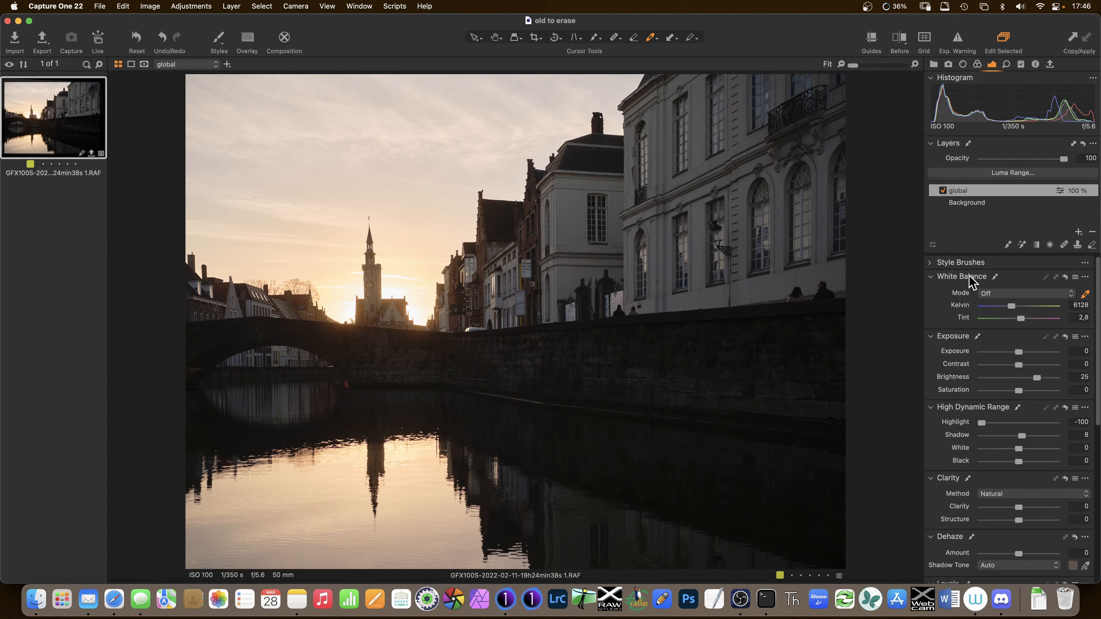
Add an empty adjustment layer named "sun" and brush its mask over the bright sky around the church tower.
{"action": "mouse_move", "coordinate": [966, 286]}
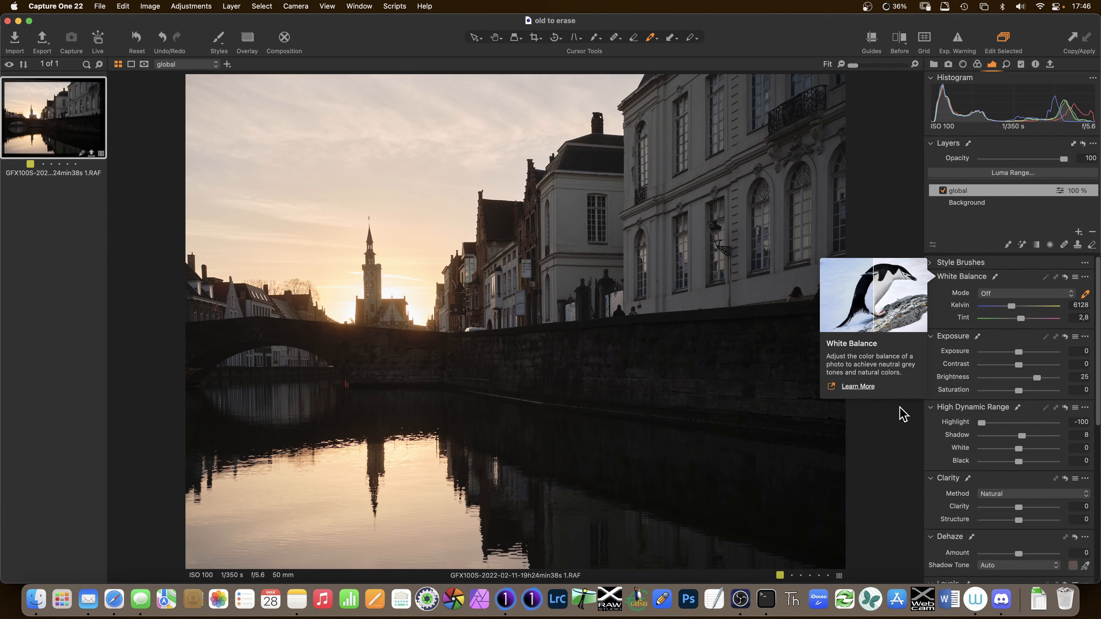
{"action": "left_click", "coordinate": [1079, 232]}
{"action": "left_click", "coordinate": [1064, 240]}
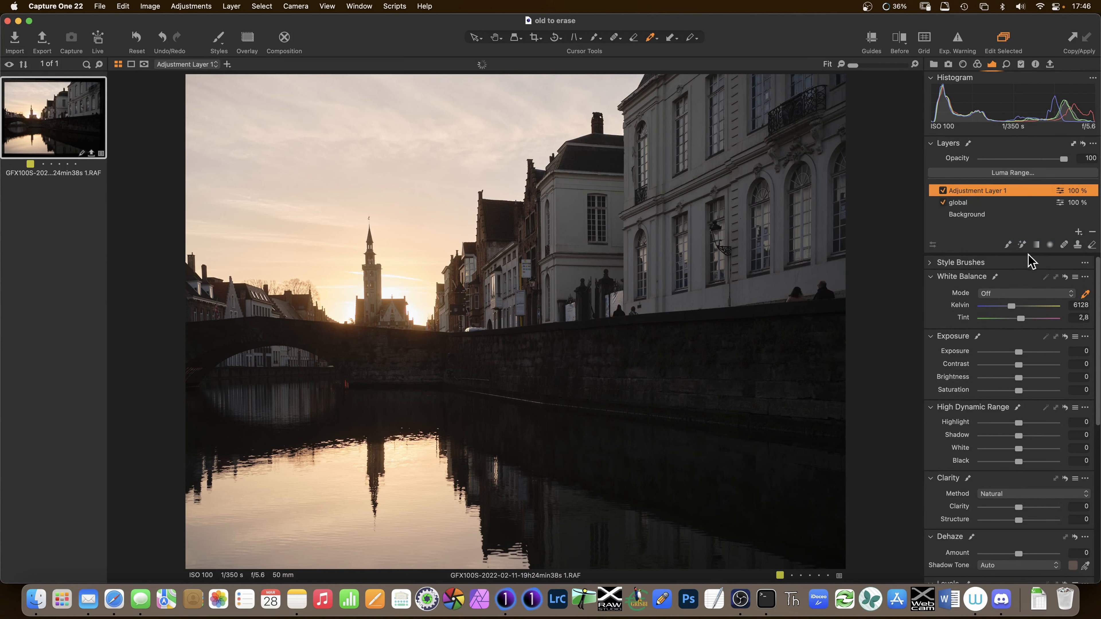
{"action": "double_click", "coordinate": [975, 191]}
{"action": "type", "text": "sun"}
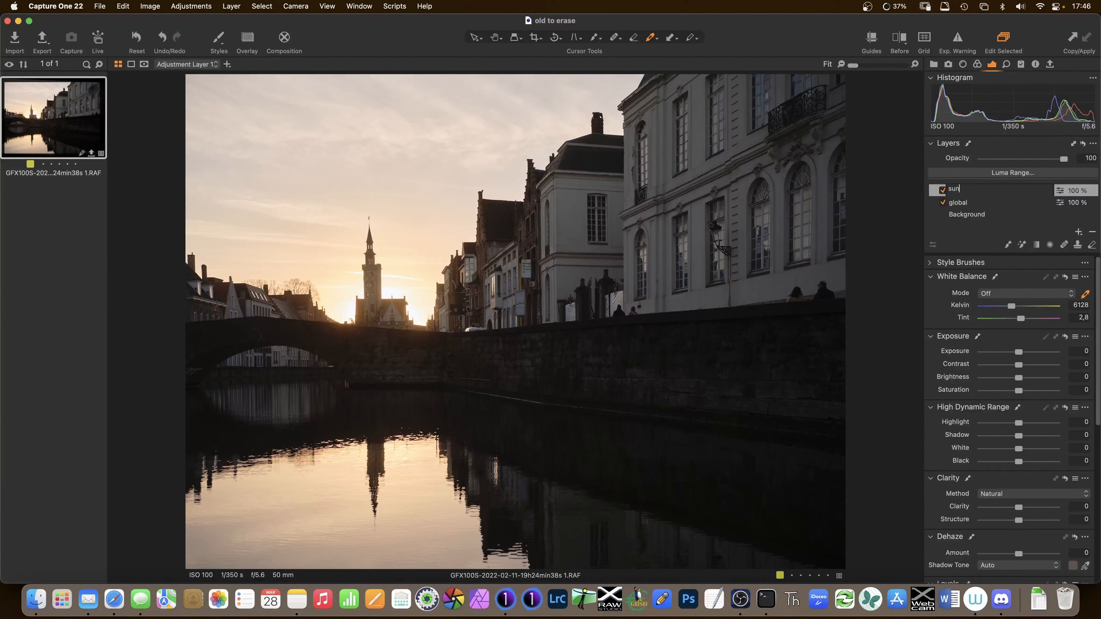
{"action": "key", "text": "Return"}
{"action": "key", "text": "b"}
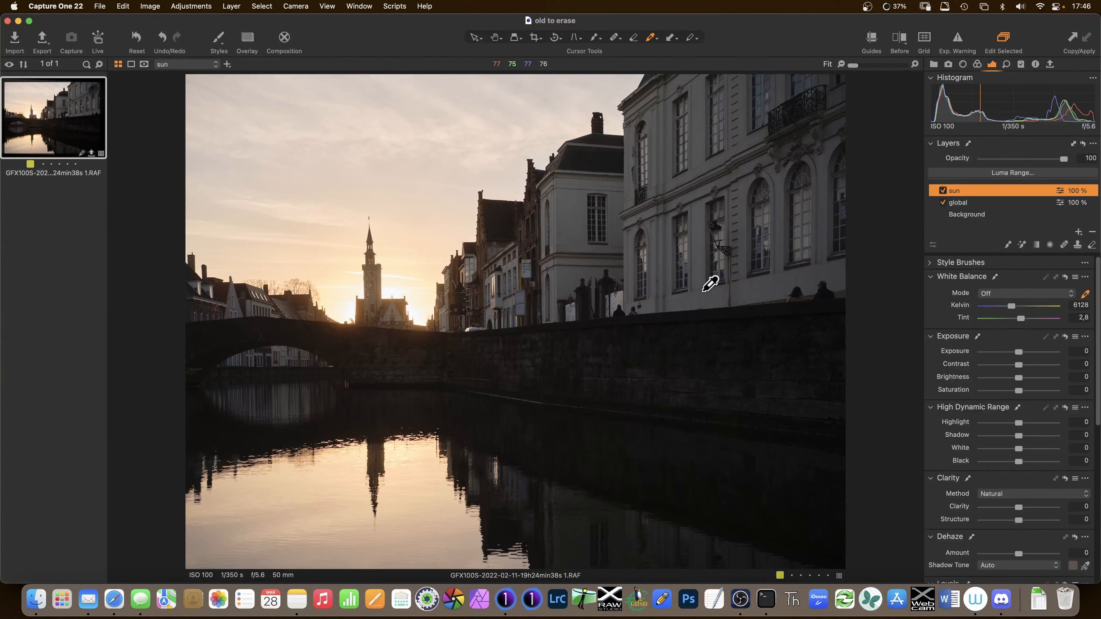
{"action": "mouse_move", "coordinate": [382, 288]}
{"action": "left_mouse_down"}
{"action": "mouse_move", "coordinate": [364, 290]}
{"action": "mouse_move", "coordinate": [388, 320]}
{"action": "mouse_move", "coordinate": [327, 306]}
{"action": "mouse_move", "coordinate": [352, 265]}
{"action": "left_mouse_up"}
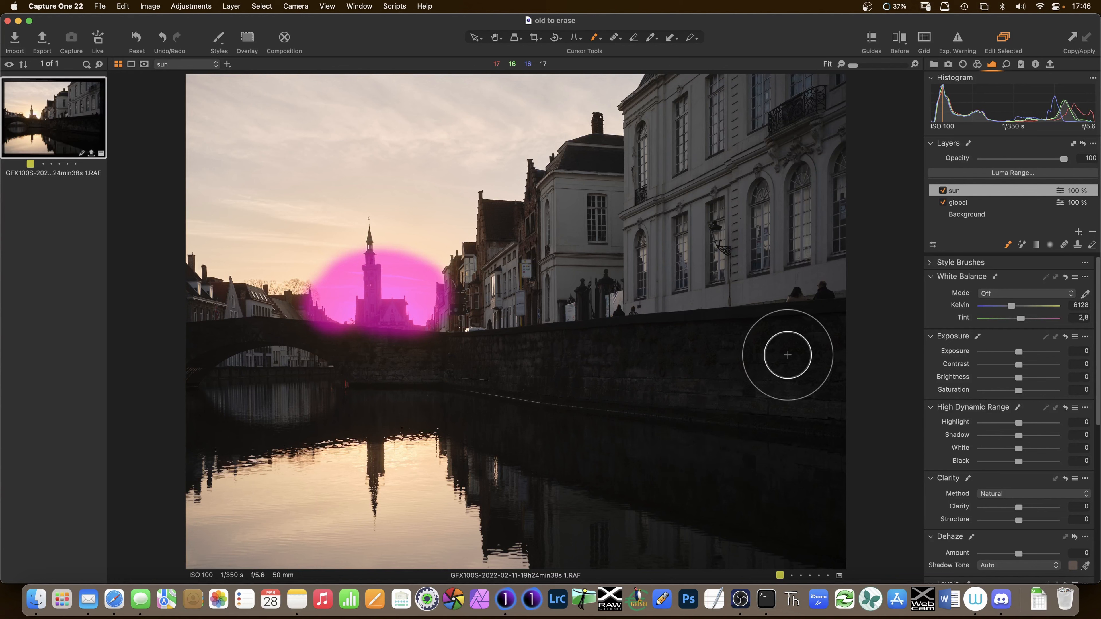
Limit the sun layer's mask to the brightest tones with a Luma Range of 255 to 255 and falloff of 233 to 255.
{"action": "left_click", "coordinate": [1007, 173]}
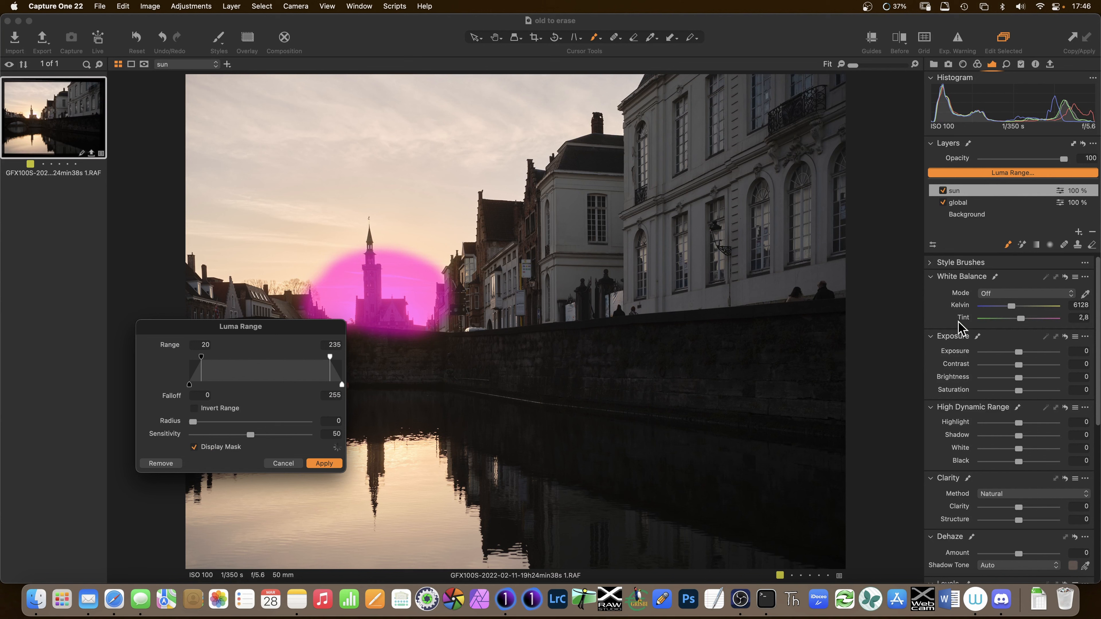
{"action": "left_click_drag", "start_coordinate": [286, 330], "coordinate": [271, 367]}
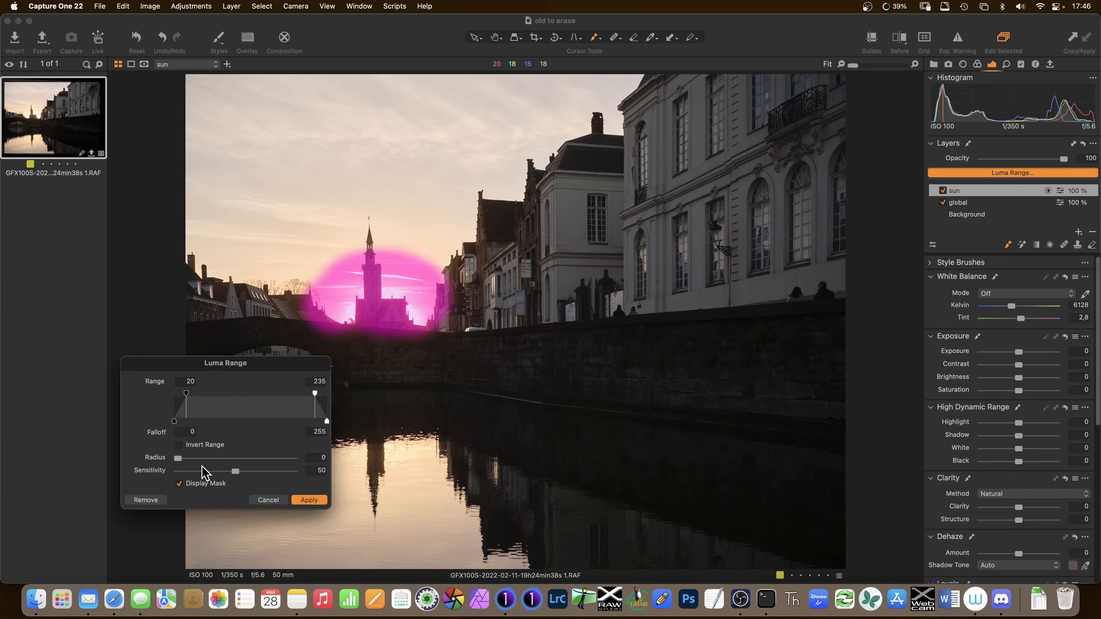
{"action": "left_click_drag", "start_coordinate": [189, 396], "coordinate": [291, 404]}
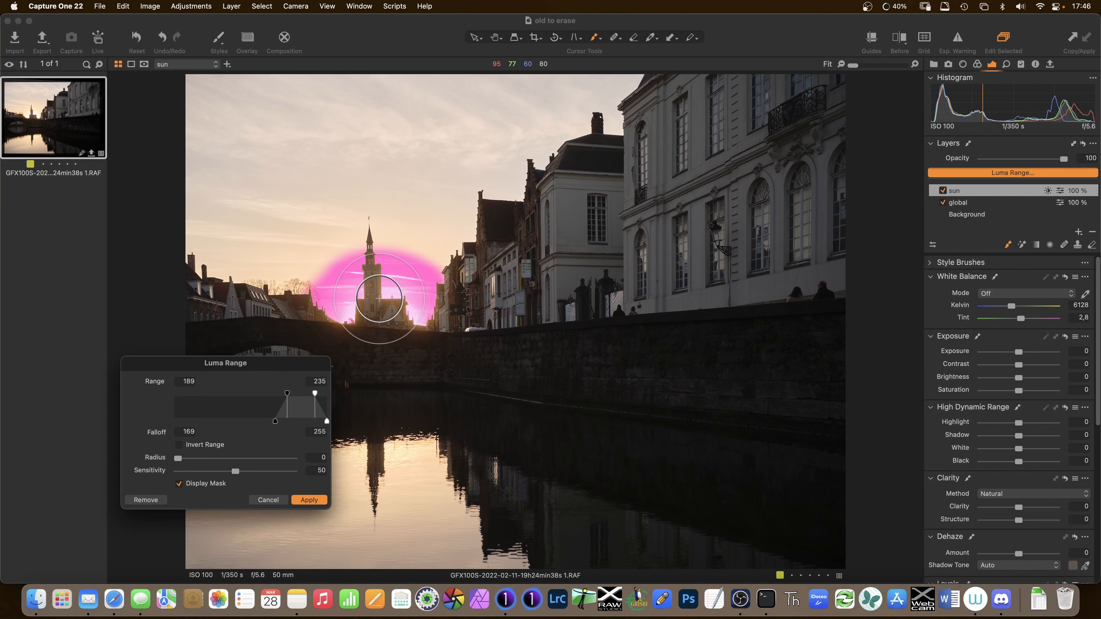
{"action": "mouse_move", "coordinate": [320, 400]}
{"action": "left_mouse_down"}
{"action": "mouse_move", "coordinate": [327, 393]}
{"action": "mouse_move", "coordinate": [292, 400]}
{"action": "mouse_move", "coordinate": [328, 399]}
{"action": "mouse_move", "coordinate": [313, 429]}
{"action": "left_mouse_up"}
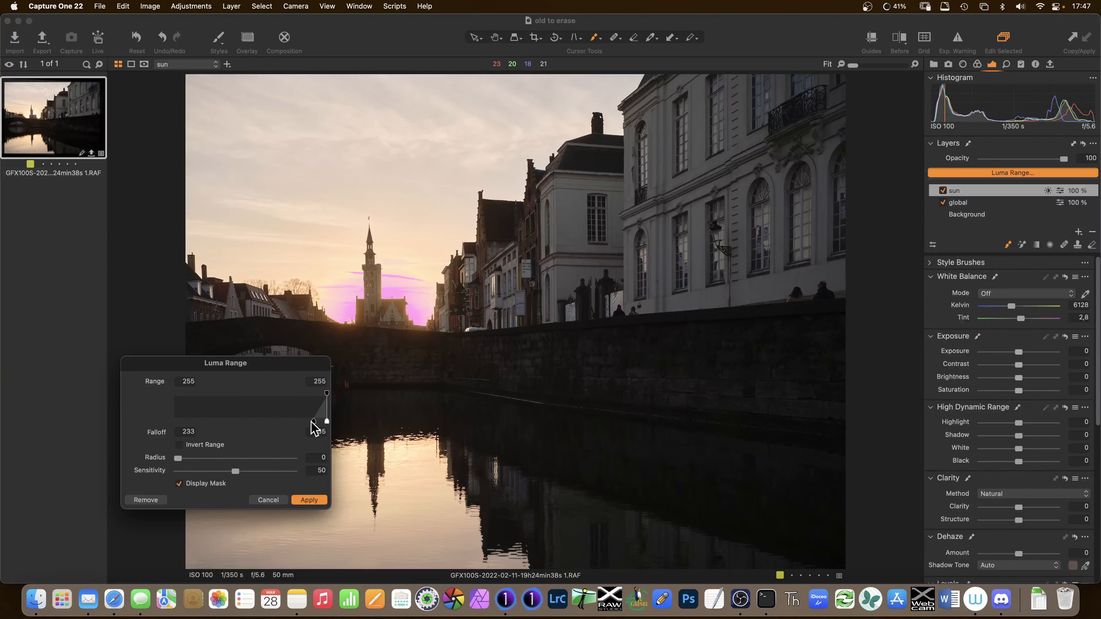
{"action": "left_click_drag", "start_coordinate": [326, 393], "coordinate": [330, 393]}
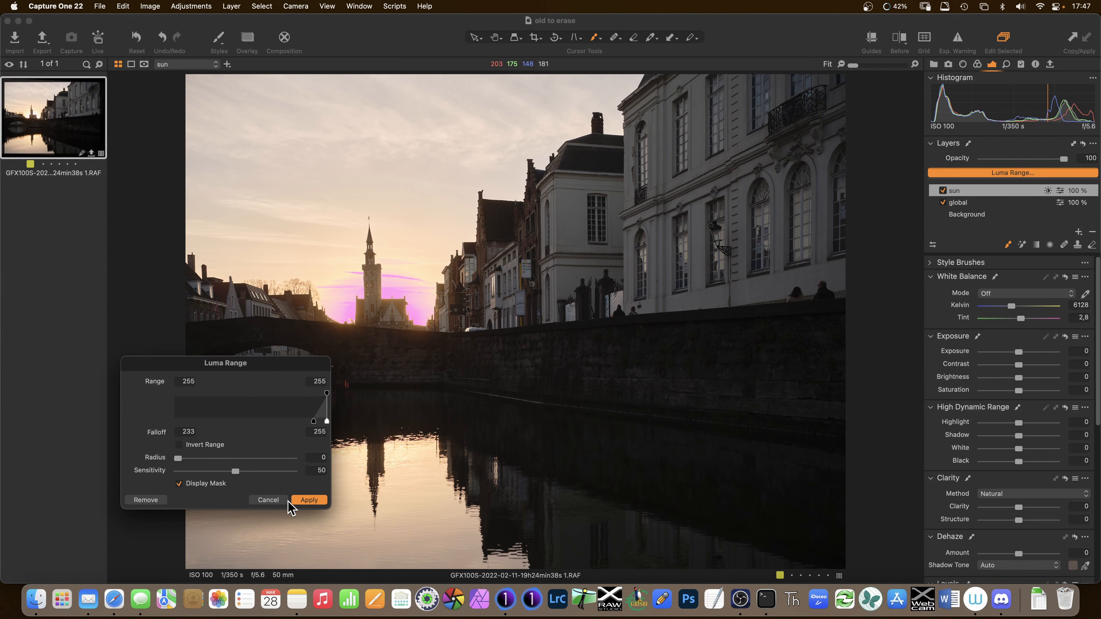
{"action": "left_click", "coordinate": [308, 501]}
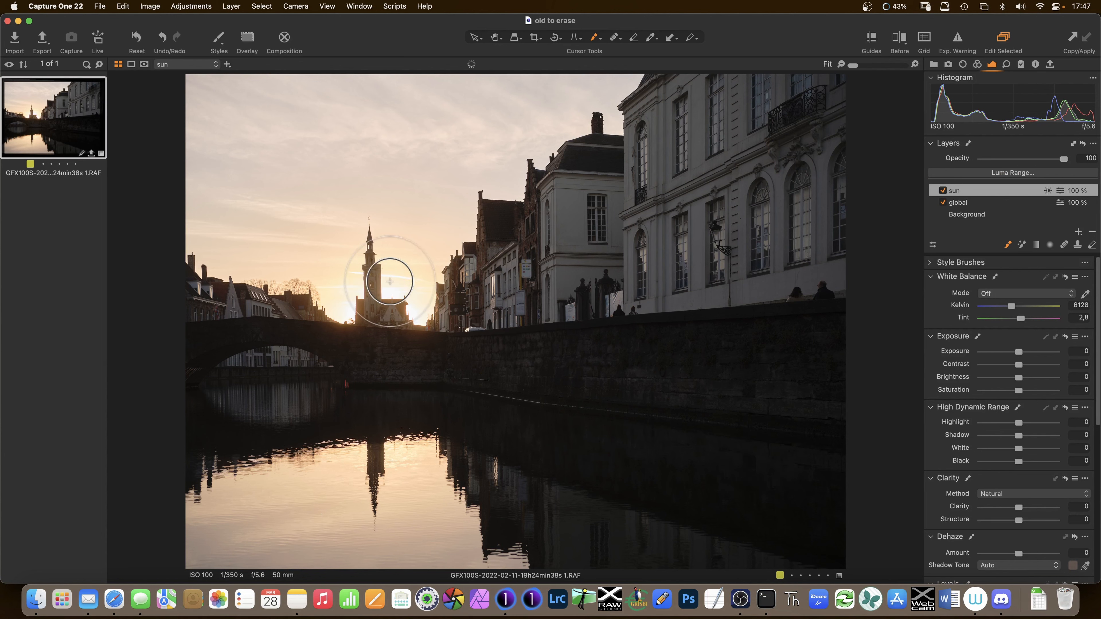
Toggle the sun layer's mask display to check which sky areas it covers.
{"action": "key", "text": "m"}
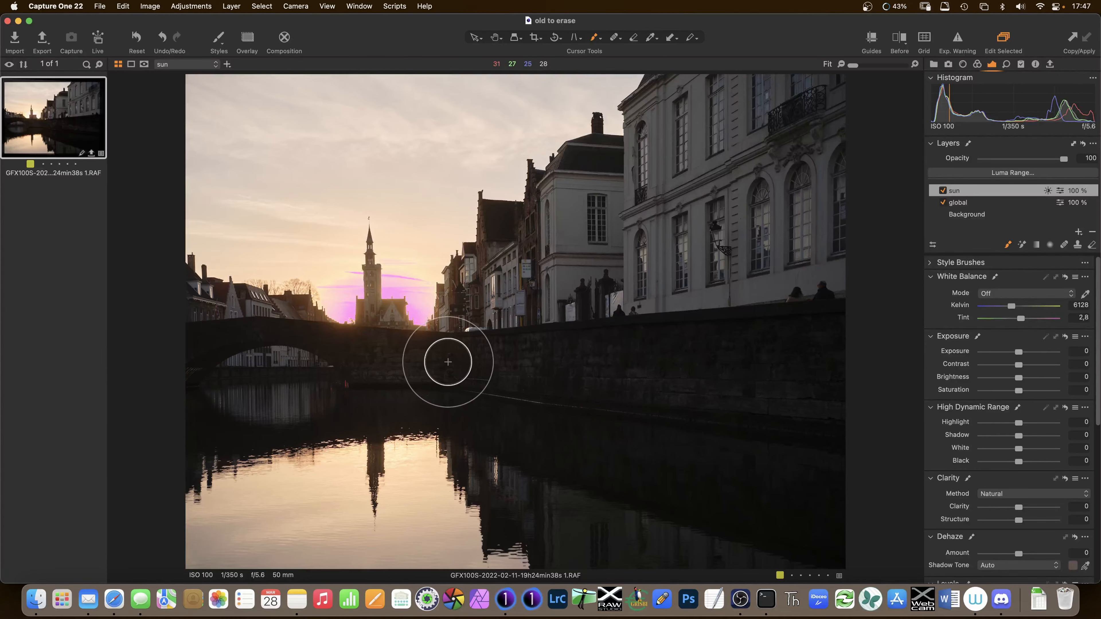
{"action": "key", "text": "m"}
{"action": "key", "text": "m"}
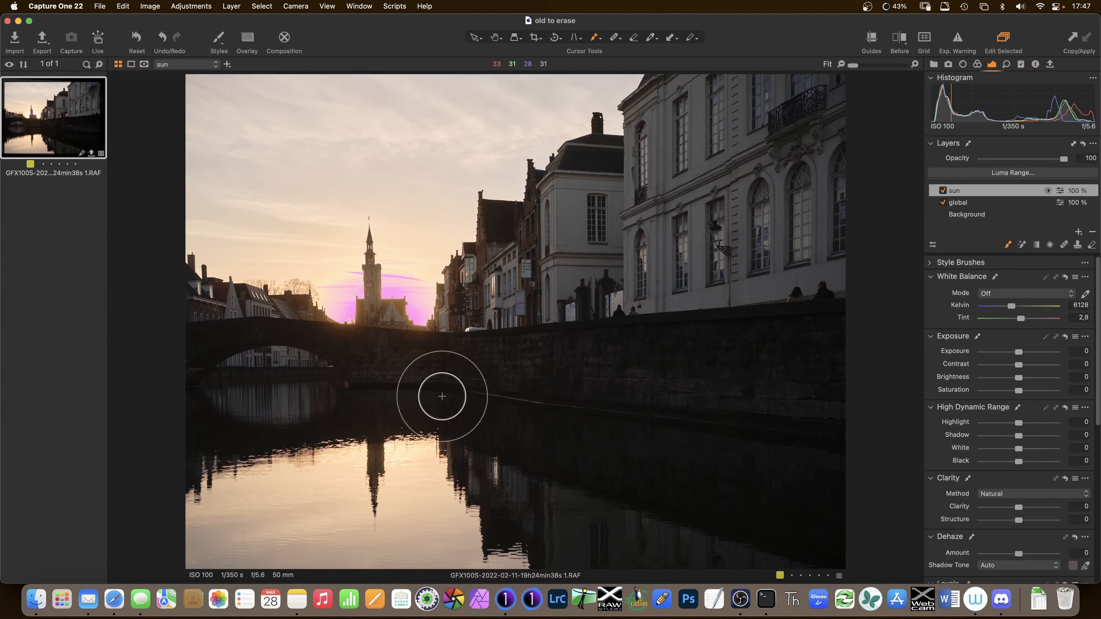
{"action": "key", "text": "m"}
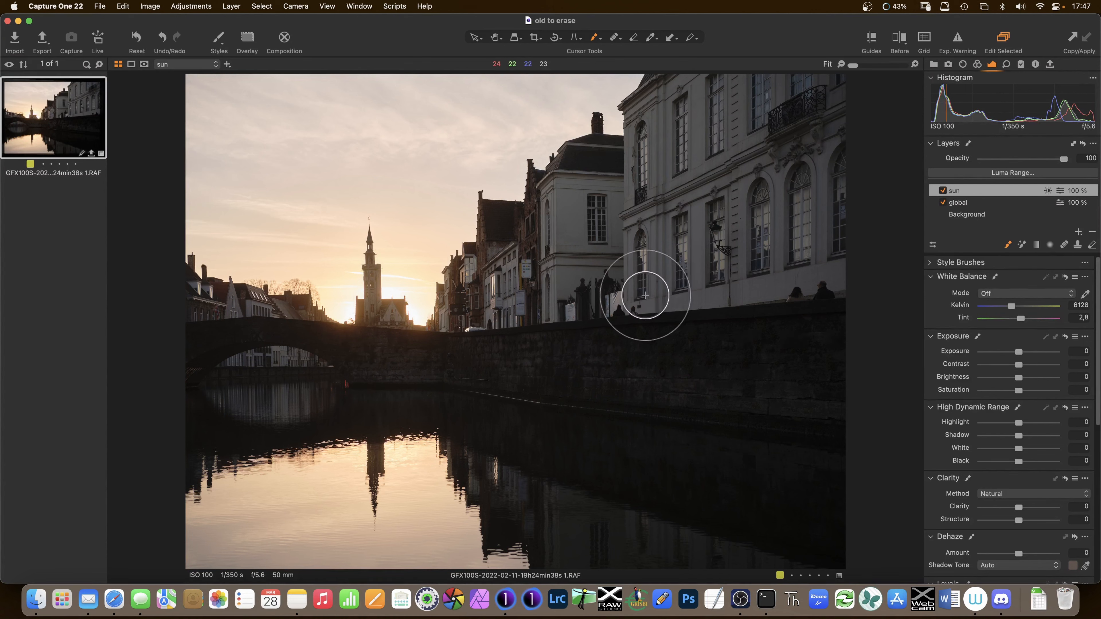
Sample the overexposed sun in the advanced Color Editor, try a lightness of -100 and reset it to 0.
{"action": "left_click", "coordinate": [977, 65]}
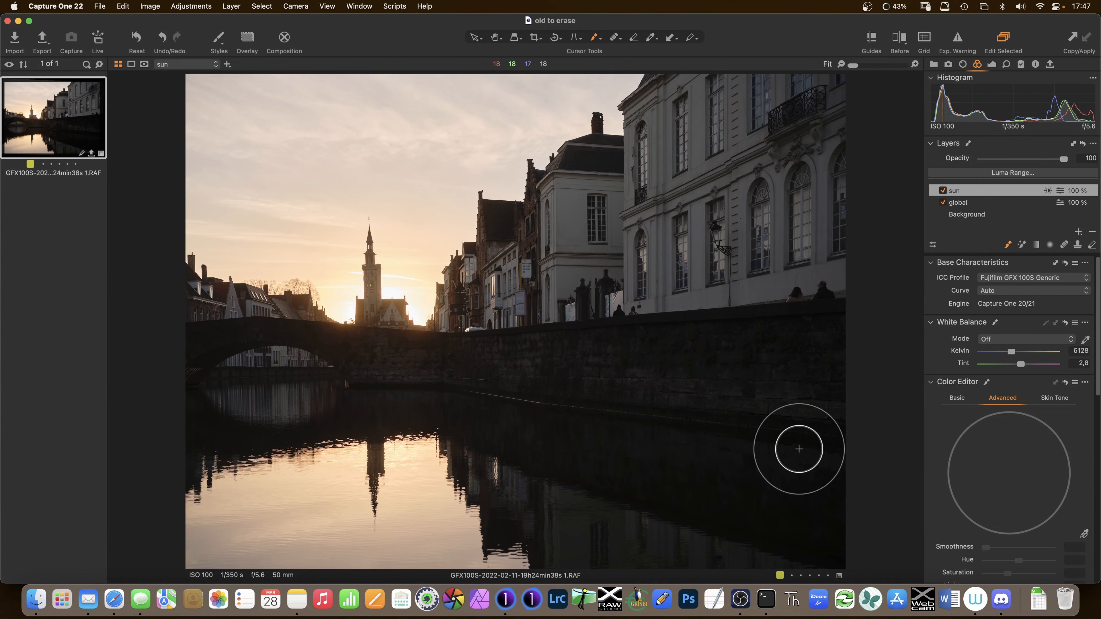
{"action": "left_click", "coordinate": [1085, 535]}
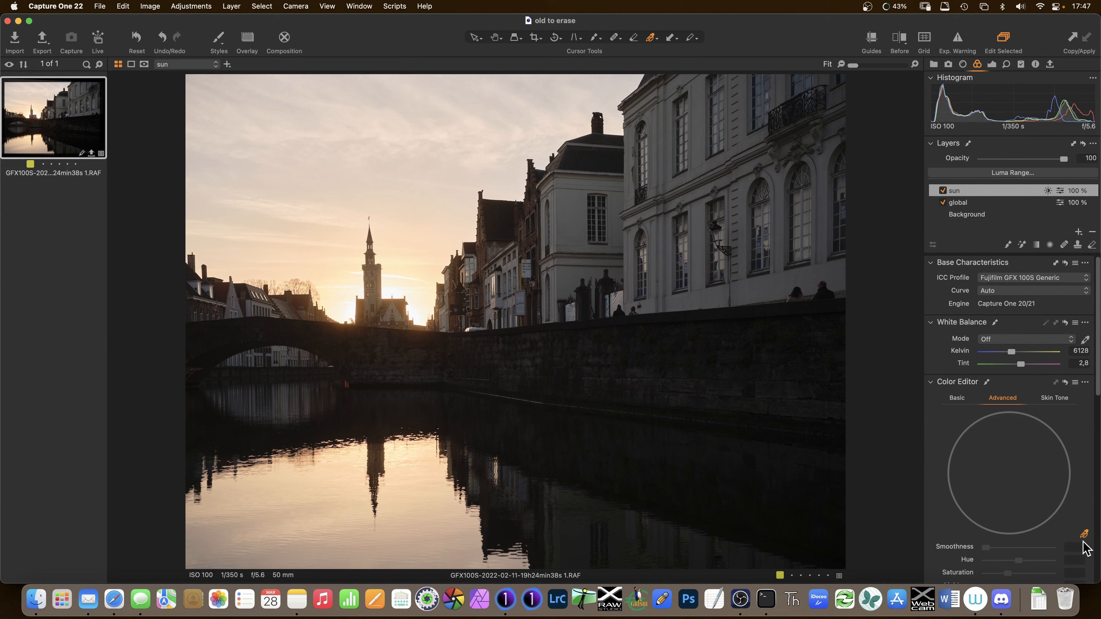
{"action": "left_click", "coordinate": [392, 295]}
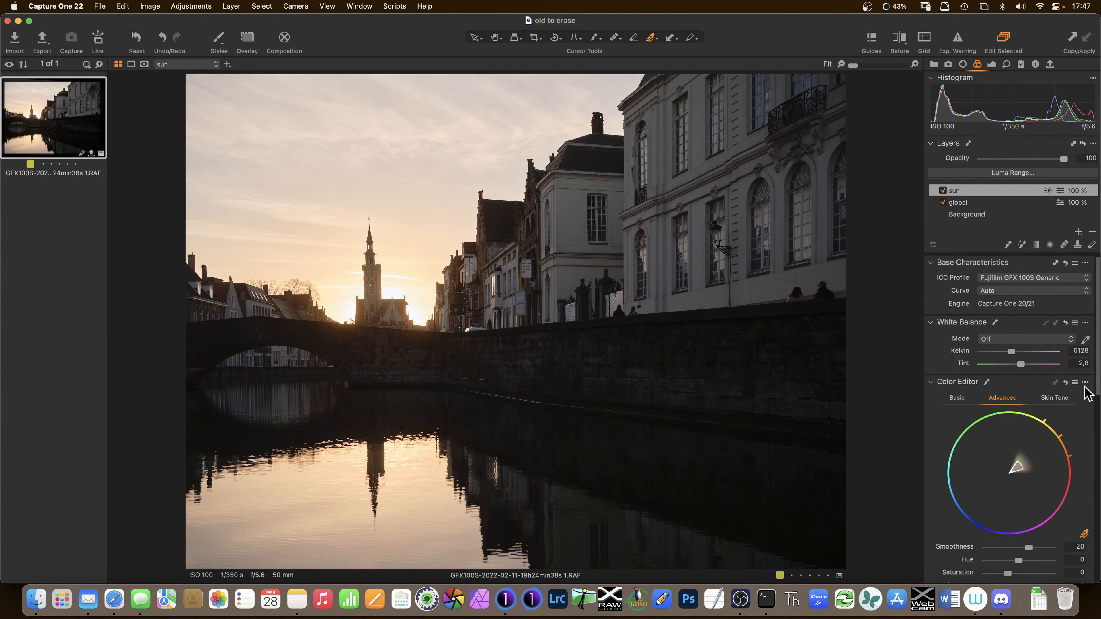
{"action": "scroll", "coordinate": [1098, 388], "scroll_direction": "down", "scroll_amount": 5}
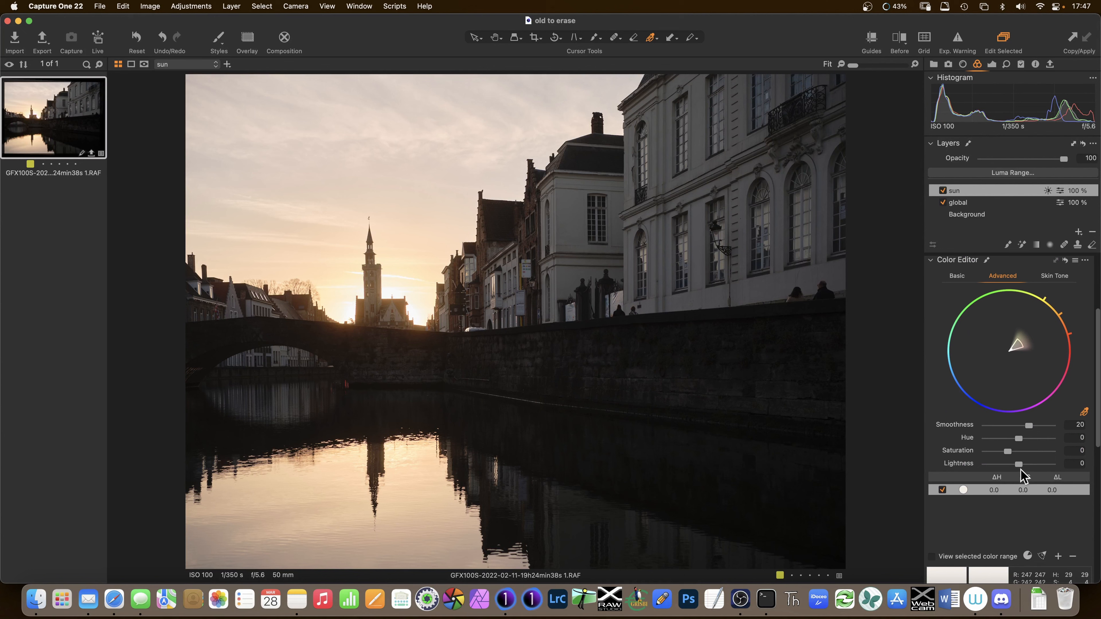
{"action": "left_click_drag", "start_coordinate": [1020, 465], "coordinate": [980, 474]}
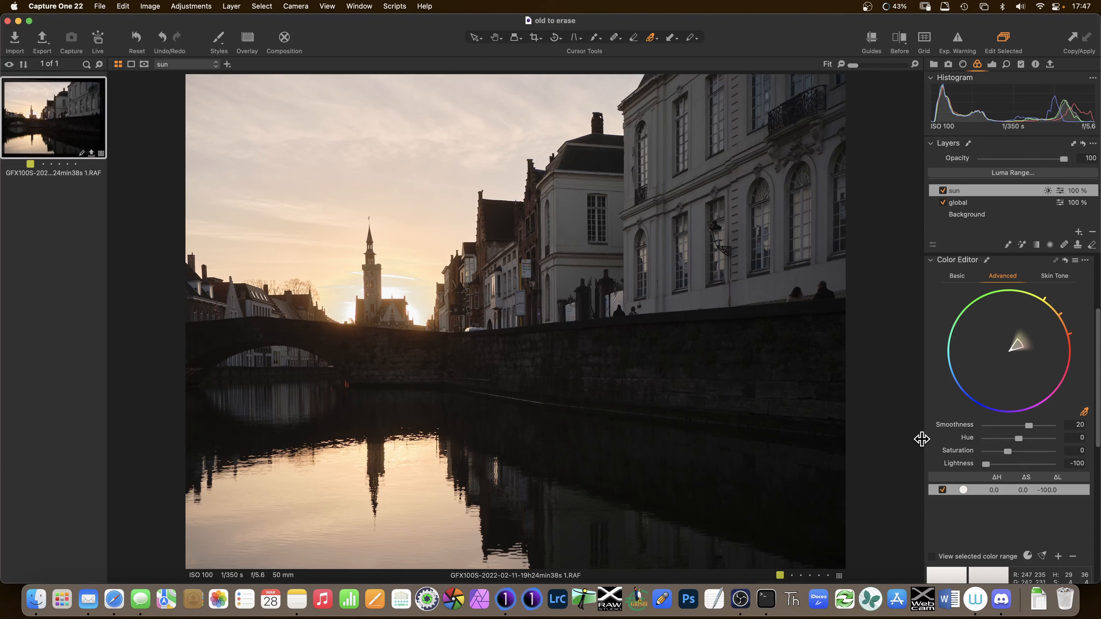
{"action": "double_click", "coordinate": [987, 465]}
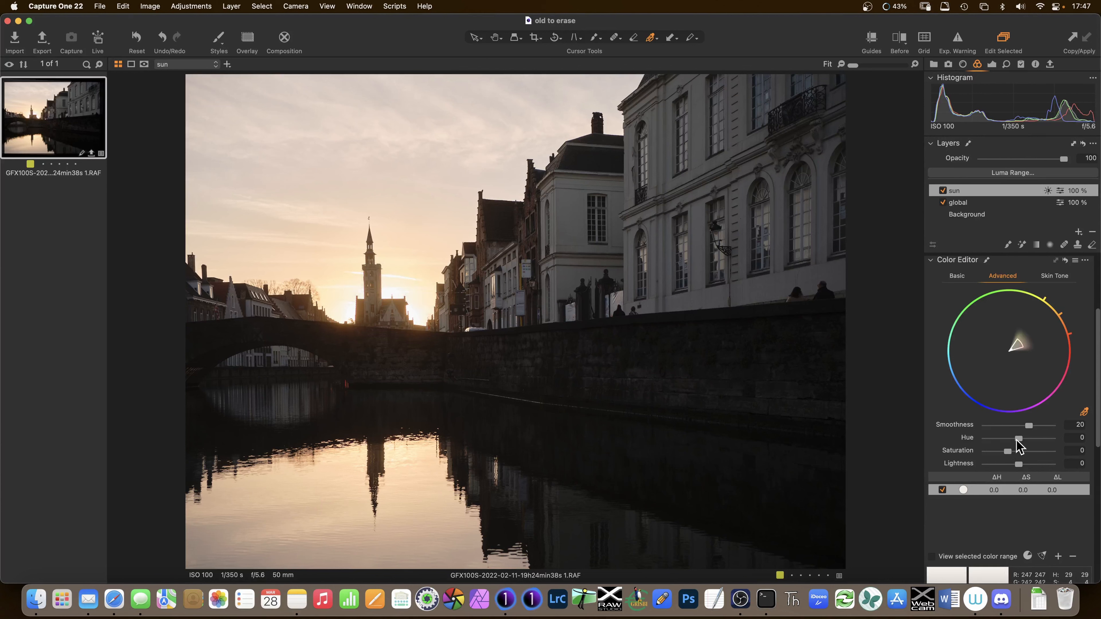
Try a hue shift and a saturation of 200 on the sampled sun colour, resetting both to 0.
{"action": "left_click_drag", "start_coordinate": [1018, 439], "coordinate": [1043, 454]}
{"action": "double_click", "coordinate": [1002, 439]}
{"action": "double_click", "coordinate": [1043, 453]}
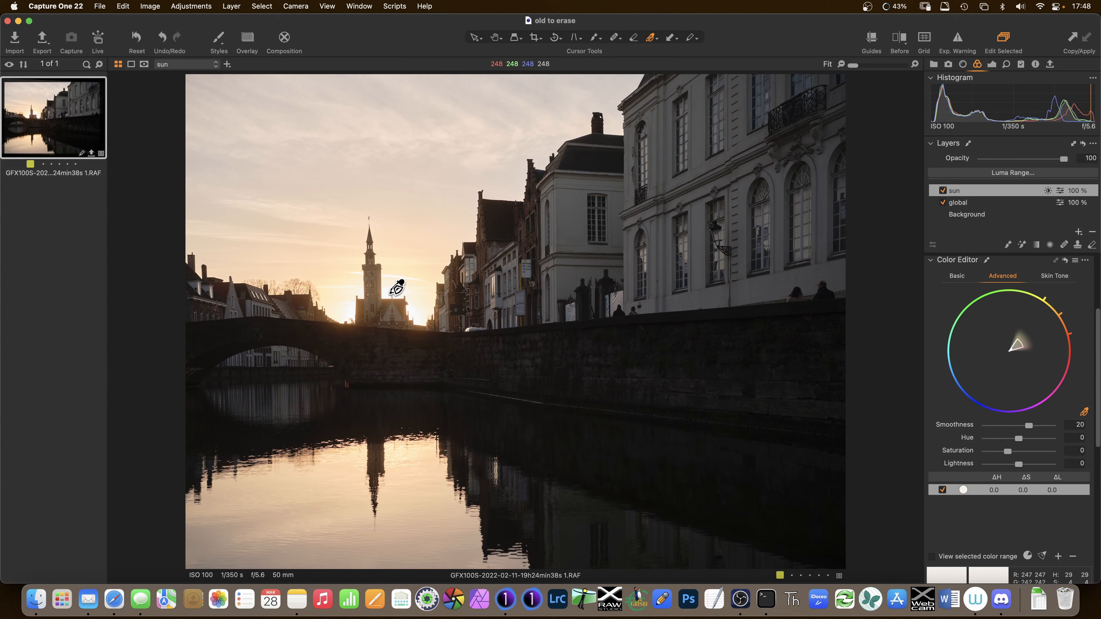
{"action": "left_click_drag", "start_coordinate": [1008, 452], "coordinate": [1053, 452]}
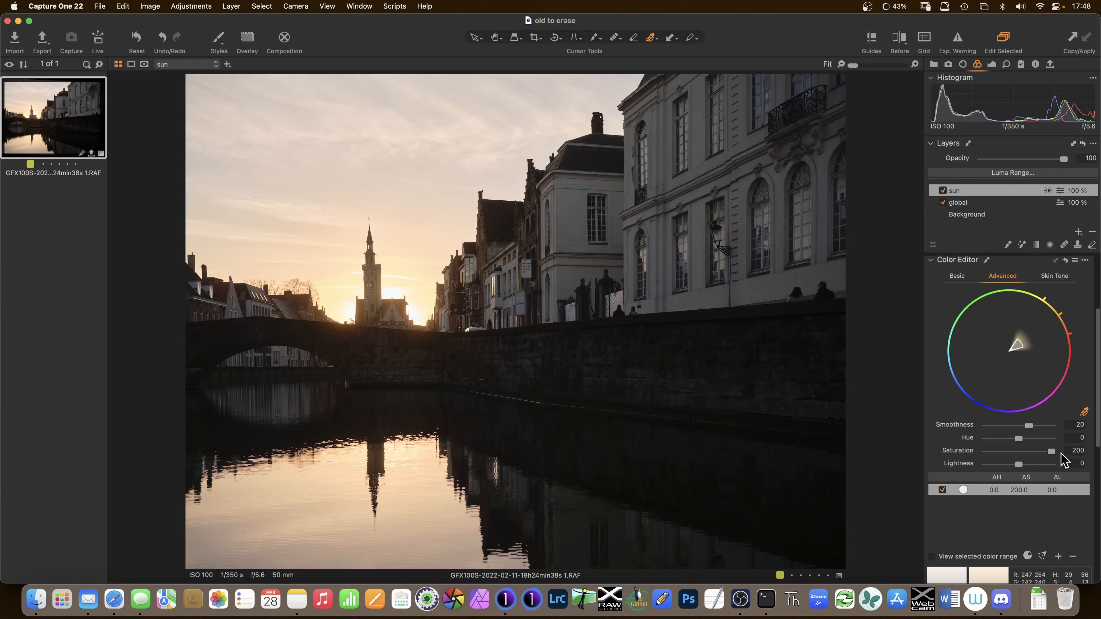
{"action": "double_click", "coordinate": [1052, 452]}
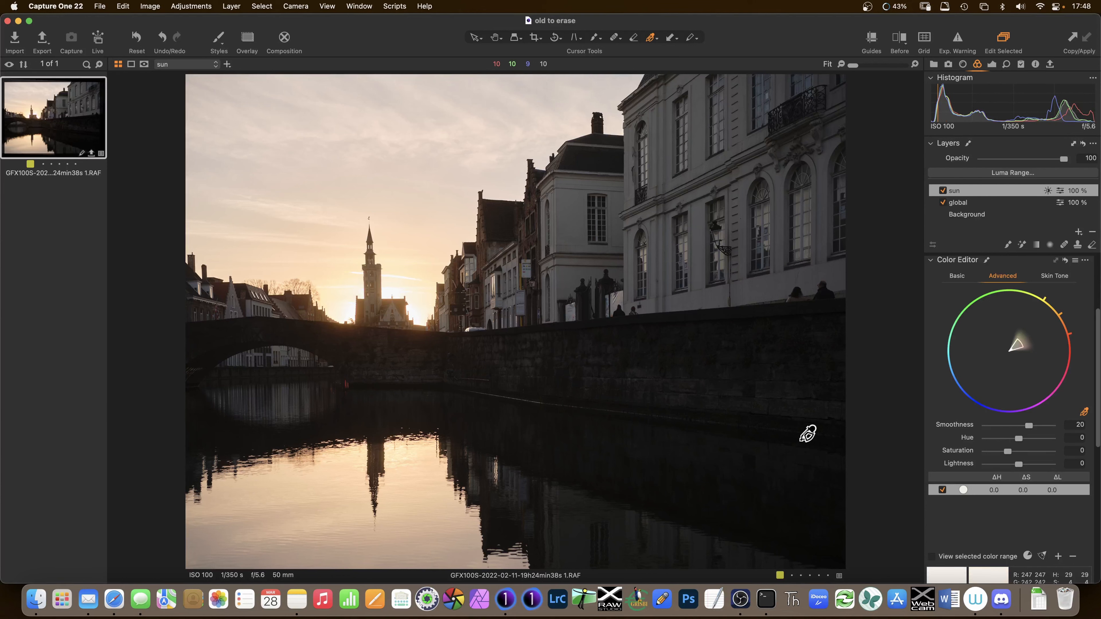
Delete the sampled sun colour from the advanced Color Editor.
{"action": "left_click", "coordinate": [993, 489]}
{"action": "key", "text": "BackSpace"}
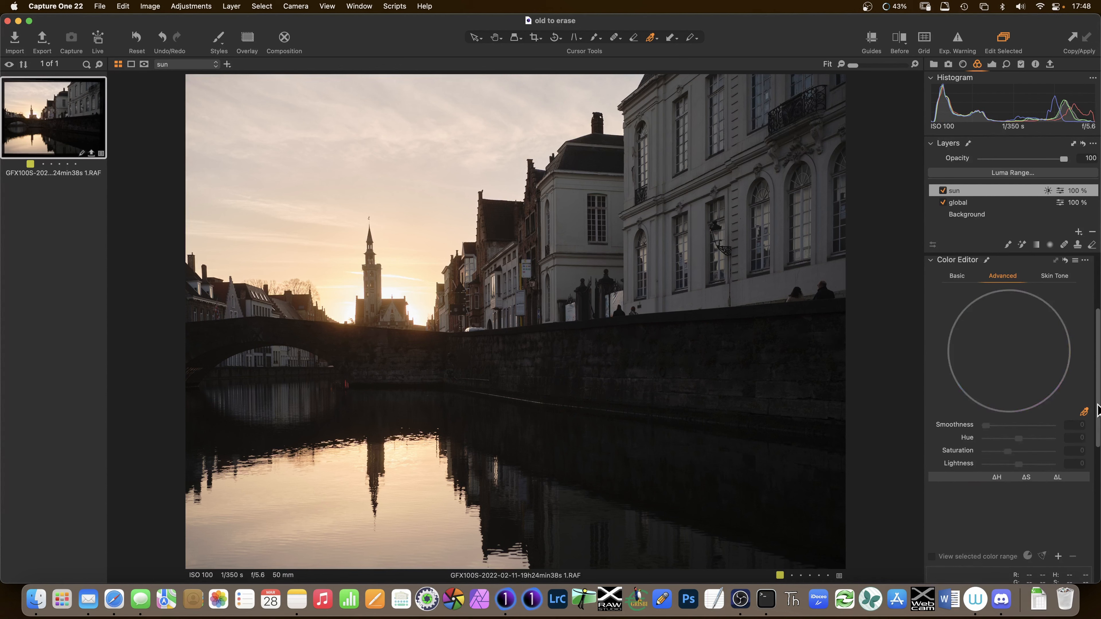
{"action": "scroll", "coordinate": [1098, 410], "scroll_direction": "up", "scroll_amount": 3}
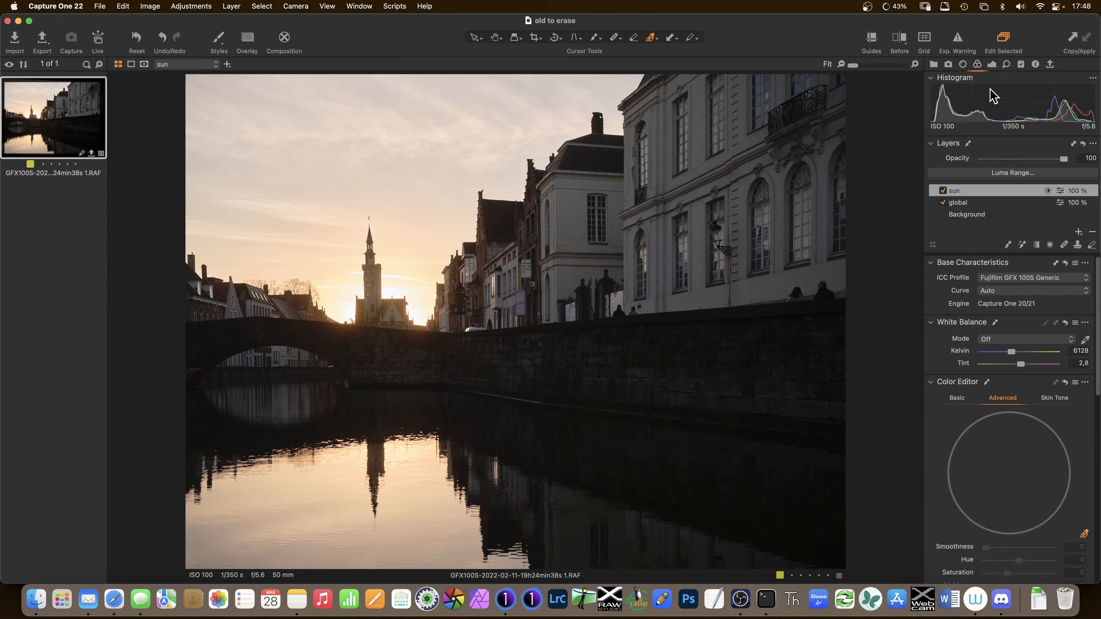
Warm the sun layer by setting its white balance to 14000 Kelvin.
{"action": "left_click", "coordinate": [992, 64]}
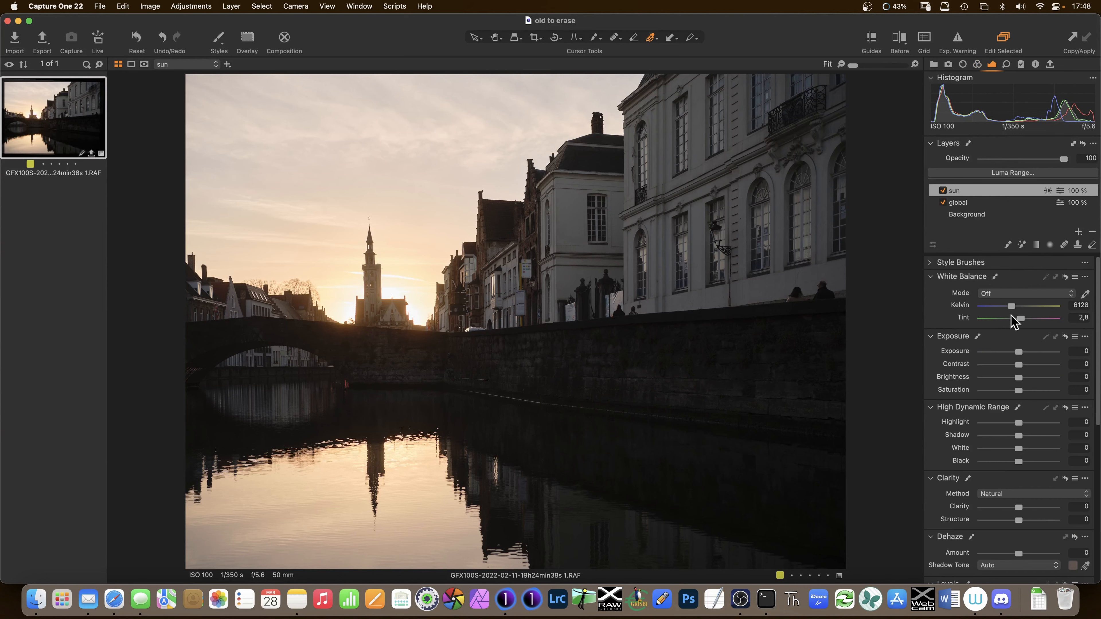
{"action": "left_click_drag", "start_coordinate": [1014, 310], "coordinate": [1060, 308]}
{"action": "mouse_move", "coordinate": [1020, 397]}
{"action": "left_mouse_down"}
{"action": "mouse_move", "coordinate": [1059, 396]}
{"action": "mouse_move", "coordinate": [1019, 397]}
{"action": "left_mouse_up"}
{"action": "mouse_move", "coordinate": [1018, 423]}
{"action": "left_mouse_down"}
{"action": "mouse_move", "coordinate": [980, 425]}
{"action": "mouse_move", "coordinate": [1057, 423]}
{"action": "mouse_move", "coordinate": [1018, 423]}
{"action": "left_mouse_up"}
{"action": "scroll", "coordinate": [1067, 466], "scroll_direction": "down", "scroll_amount": 2}
{"action": "scroll", "coordinate": [1067, 466], "scroll_direction": "up", "scroll_amount": 2}
Switch the sun layer off and on to compare the sky with and without its warming.
{"action": "left_click", "coordinate": [943, 191]}
{"action": "left_click", "coordinate": [945, 191]}
{"action": "left_click", "coordinate": [945, 191]}
{"action": "left_click", "coordinate": [946, 192]}
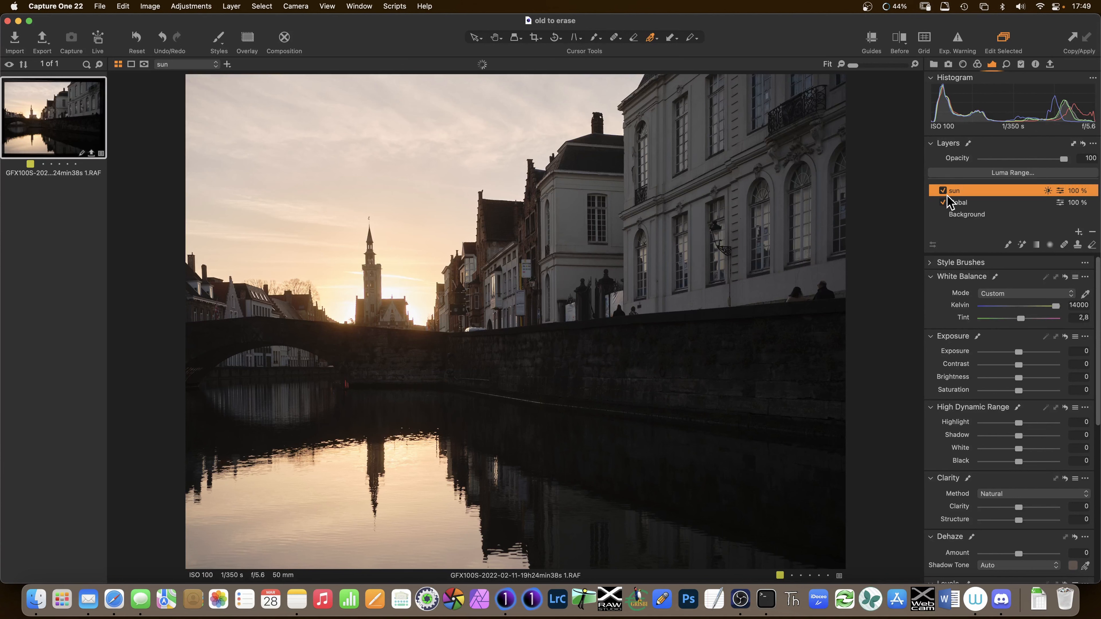
Strike through the overexposed sun, perspective and white balance annotations on the photo, and leave annotation drawing.
{"action": "mouse_move", "coordinate": [985, 267]}
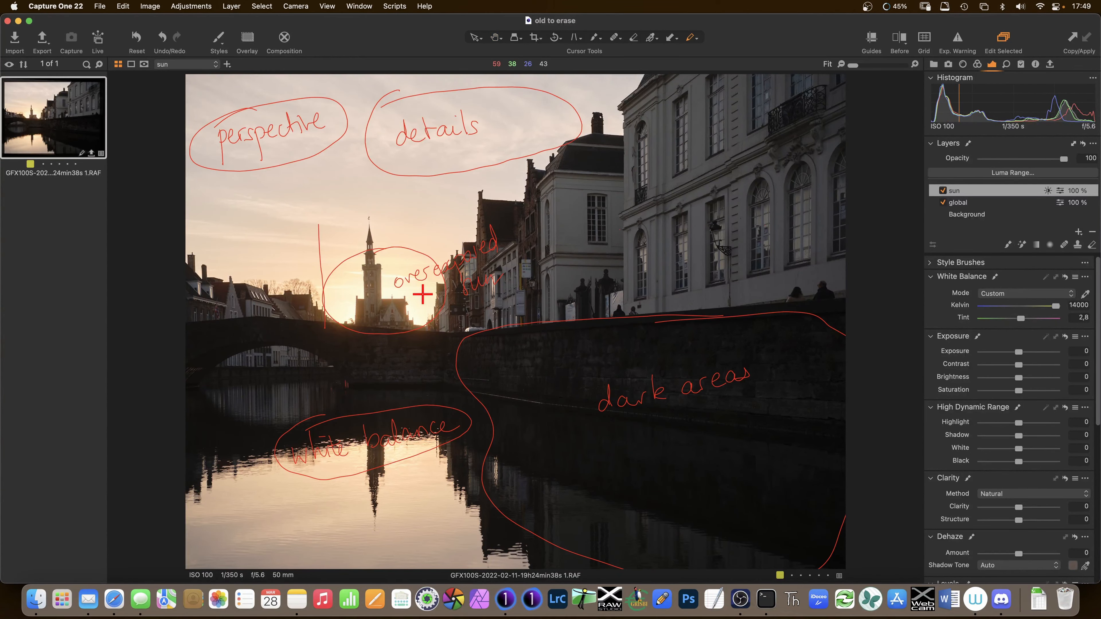
{"action": "left_click_drag", "start_coordinate": [364, 324], "coordinate": [481, 267]}
{"action": "left_click_drag", "start_coordinate": [410, 268], "coordinate": [467, 295]}
{"action": "left_click_drag", "start_coordinate": [234, 163], "coordinate": [307, 116]}
{"action": "left_click_drag", "start_coordinate": [410, 422], "coordinate": [329, 475]}
{"action": "left_click_drag", "start_coordinate": [340, 431], "coordinate": [415, 464]}
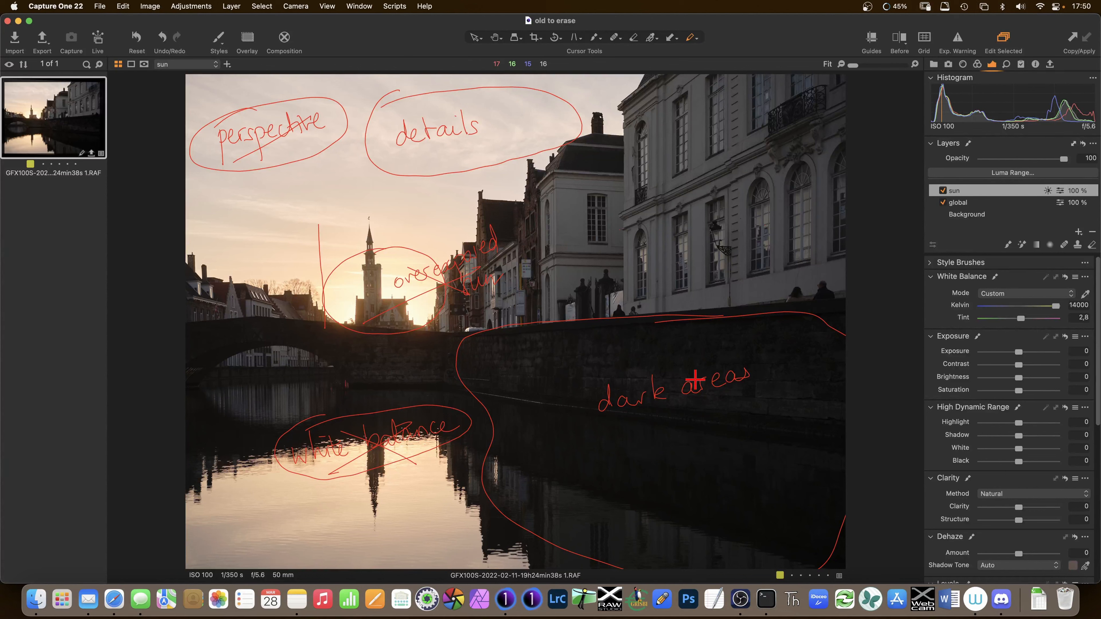
{"action": "key", "text": "h"}
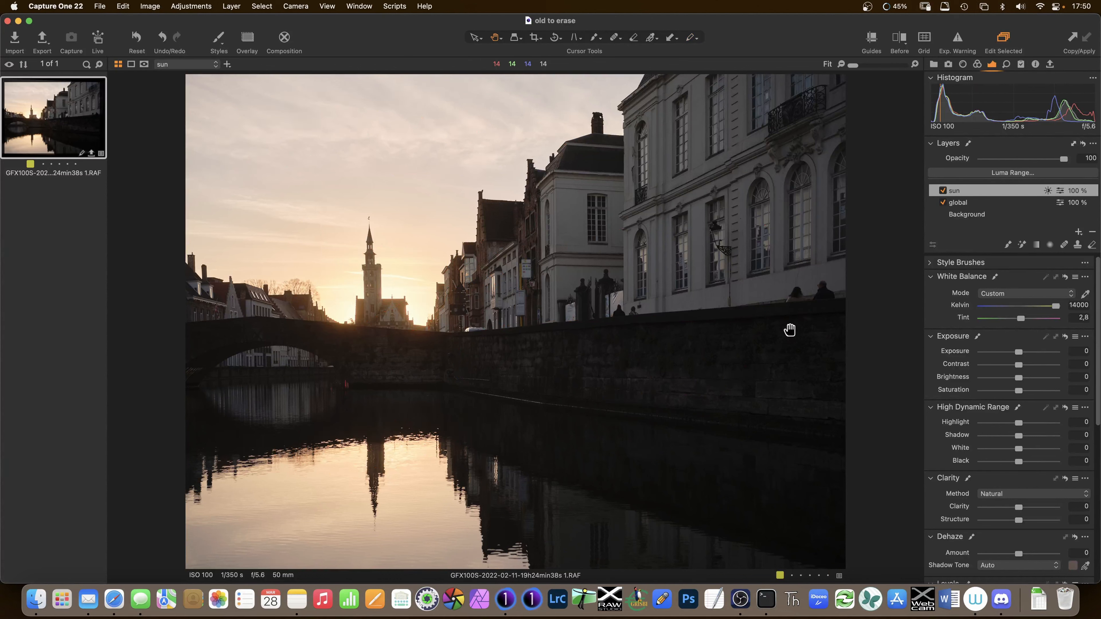
Add a new empty adjustment layer above the sun layer and name it walls.
{"action": "left_click", "coordinate": [1080, 231]}
{"action": "left_click", "coordinate": [1072, 237]}
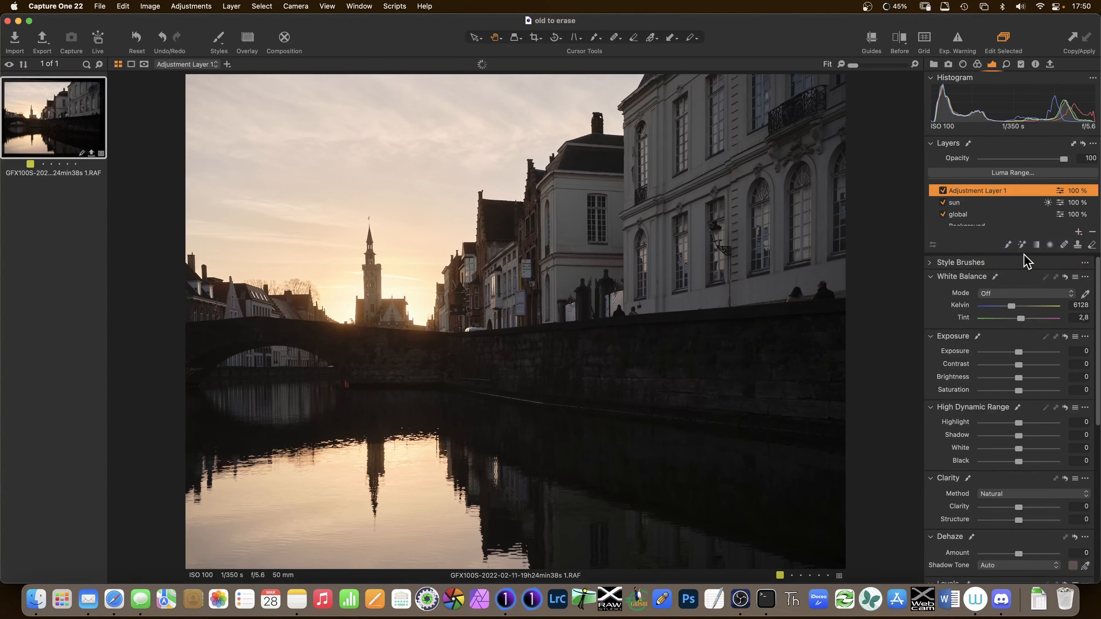
{"action": "double_click", "coordinate": [971, 191]}
{"action": "type", "text": "walls"}
{"action": "key", "text": "Return"}
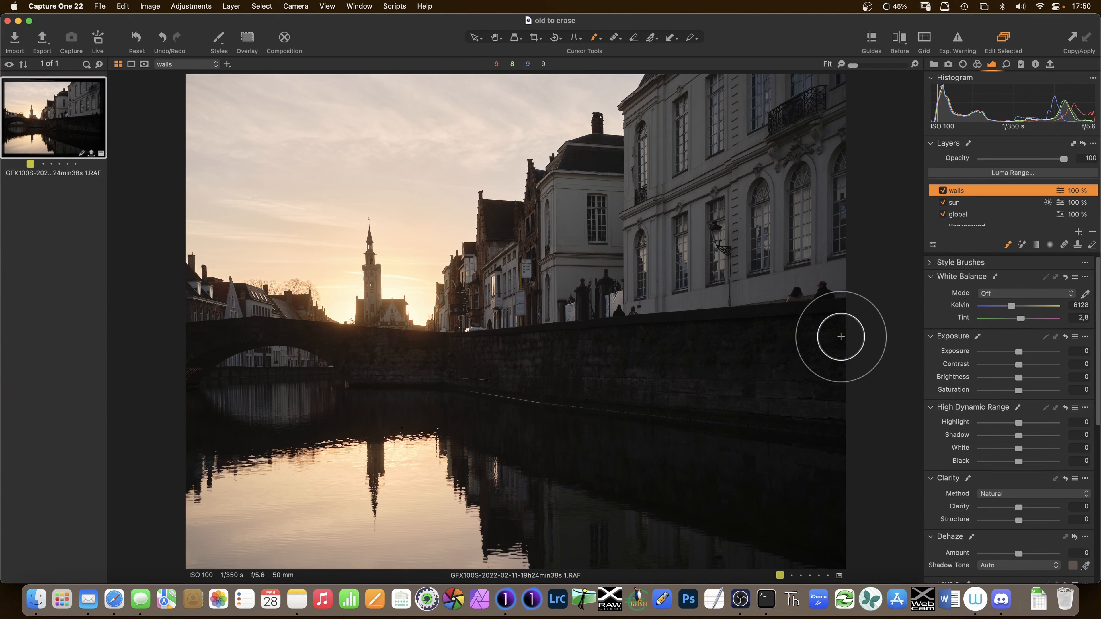
Brush a closed mask outline on the walls layer around the dark canal wall and its reflection in the water.
{"action": "mouse_move", "coordinate": [836, 320]}
{"action": "left_mouse_down"}
{"action": "mouse_move", "coordinate": [784, 328]}
{"action": "mouse_move", "coordinate": [806, 354]}
{"action": "mouse_move", "coordinate": [837, 322]}
{"action": "mouse_move", "coordinate": [800, 325]}
{"action": "mouse_move", "coordinate": [835, 318]}
{"action": "mouse_move", "coordinate": [564, 345]}
{"action": "left_mouse_up"}
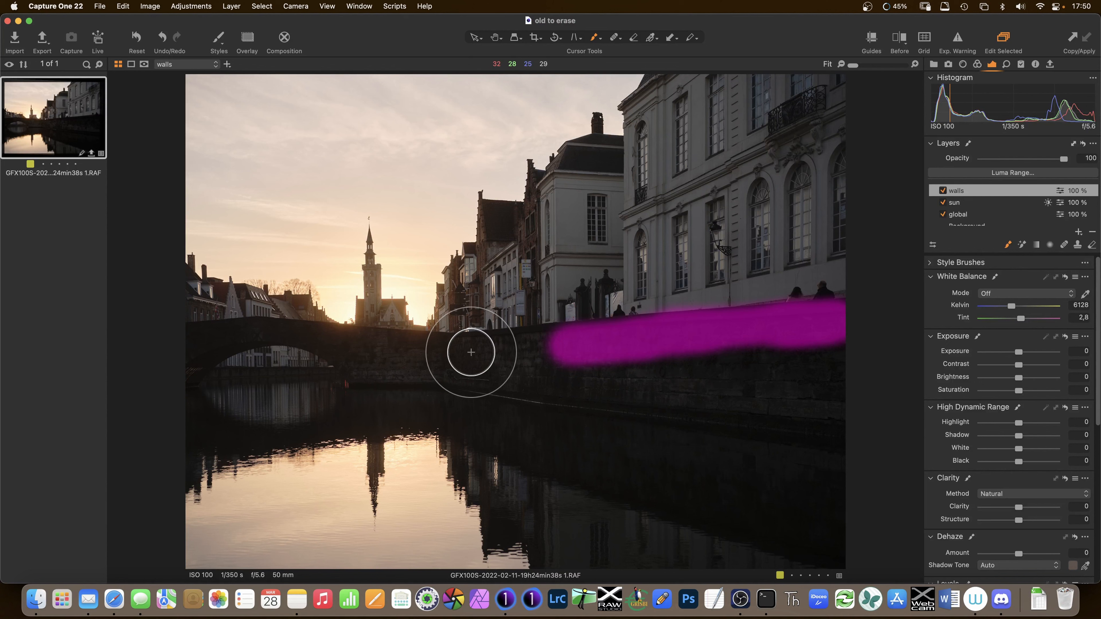
{"action": "left_click_drag", "start_coordinate": [444, 347], "coordinate": [450, 347]}
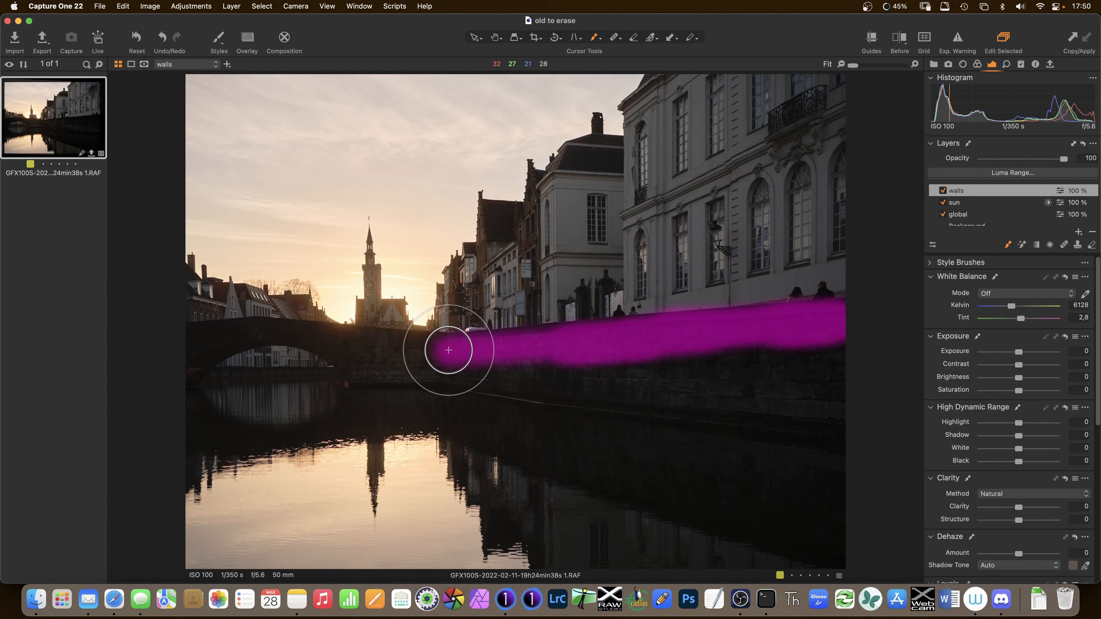
{"action": "mouse_move", "coordinate": [633, 448]}
{"action": "left_mouse_down"}
{"action": "mouse_move", "coordinate": [567, 477]}
{"action": "mouse_move", "coordinate": [433, 486]}
{"action": "left_mouse_up"}
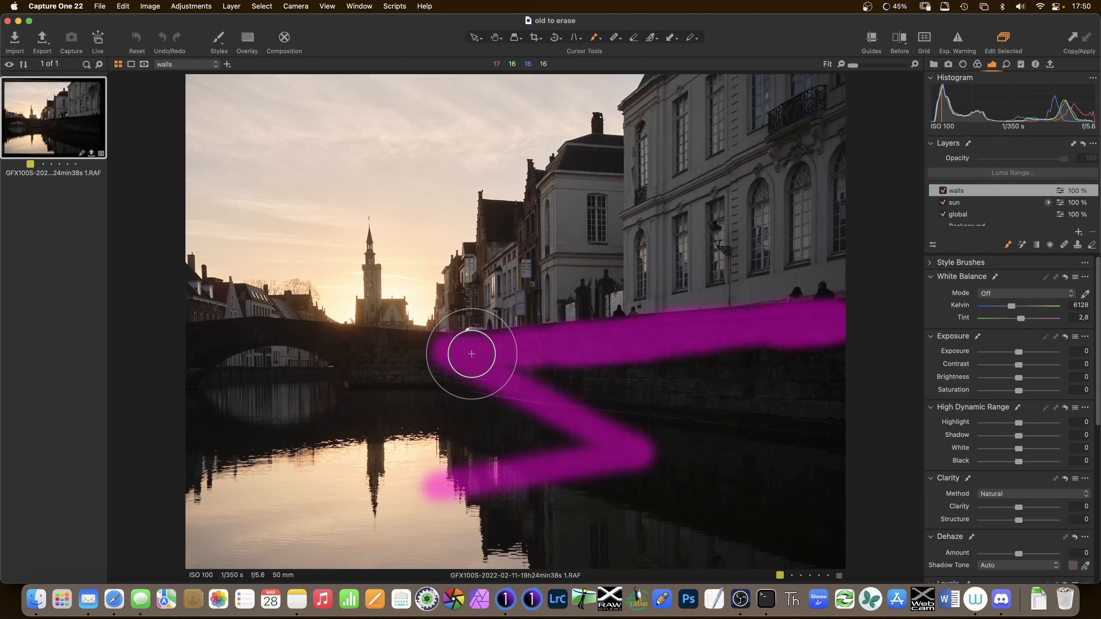
{"action": "left_click_drag", "start_coordinate": [455, 352], "coordinate": [447, 388]}
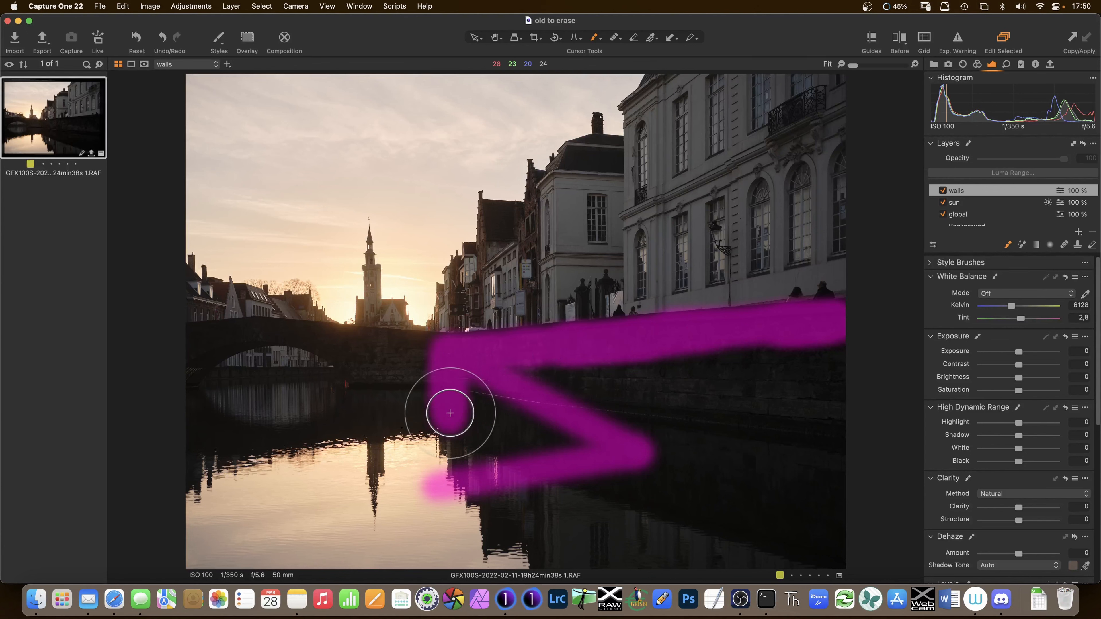
{"action": "left_click_drag", "start_coordinate": [475, 450], "coordinate": [529, 560]}
{"action": "mouse_move", "coordinate": [674, 552]}
{"action": "left_mouse_down"}
{"action": "mouse_move", "coordinate": [605, 556]}
{"action": "mouse_move", "coordinate": [627, 524]}
{"action": "mouse_move", "coordinate": [824, 485]}
{"action": "left_mouse_up"}
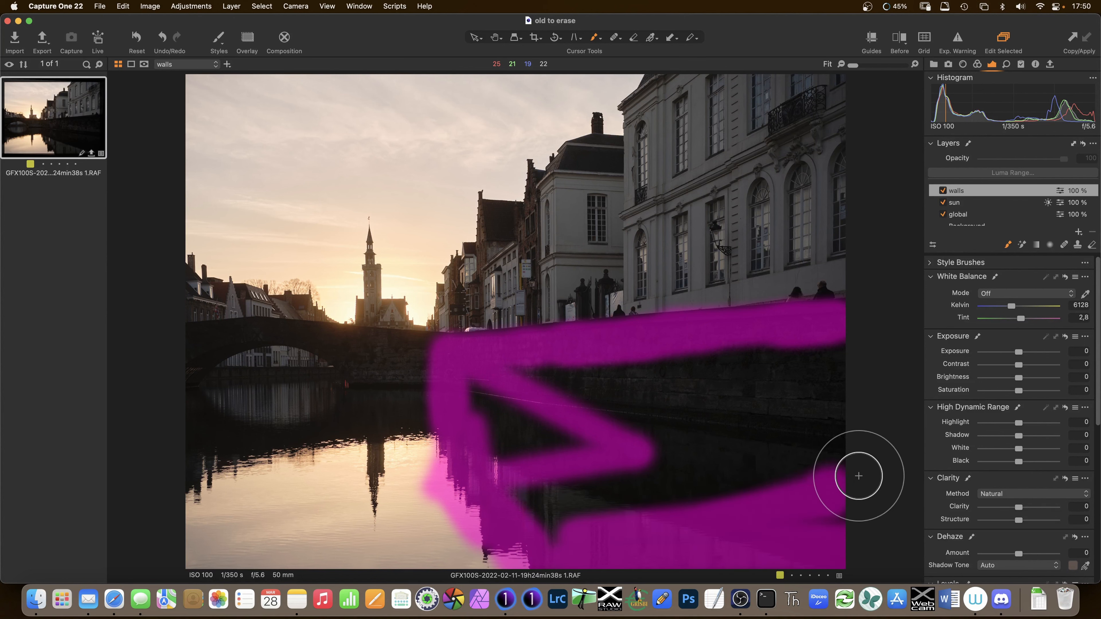
{"action": "mouse_move", "coordinate": [846, 394]}
{"action": "left_mouse_down"}
{"action": "mouse_move", "coordinate": [835, 439]}
{"action": "mouse_move", "coordinate": [833, 365]}
{"action": "mouse_move", "coordinate": [831, 461]}
{"action": "mouse_move", "coordinate": [824, 425]}
{"action": "mouse_move", "coordinate": [836, 397]}
{"action": "left_mouse_up"}
Fill the outlined walls mask and brush its left edge slightly further over the water reflection.
{"action": "right_click", "coordinate": [971, 195]}
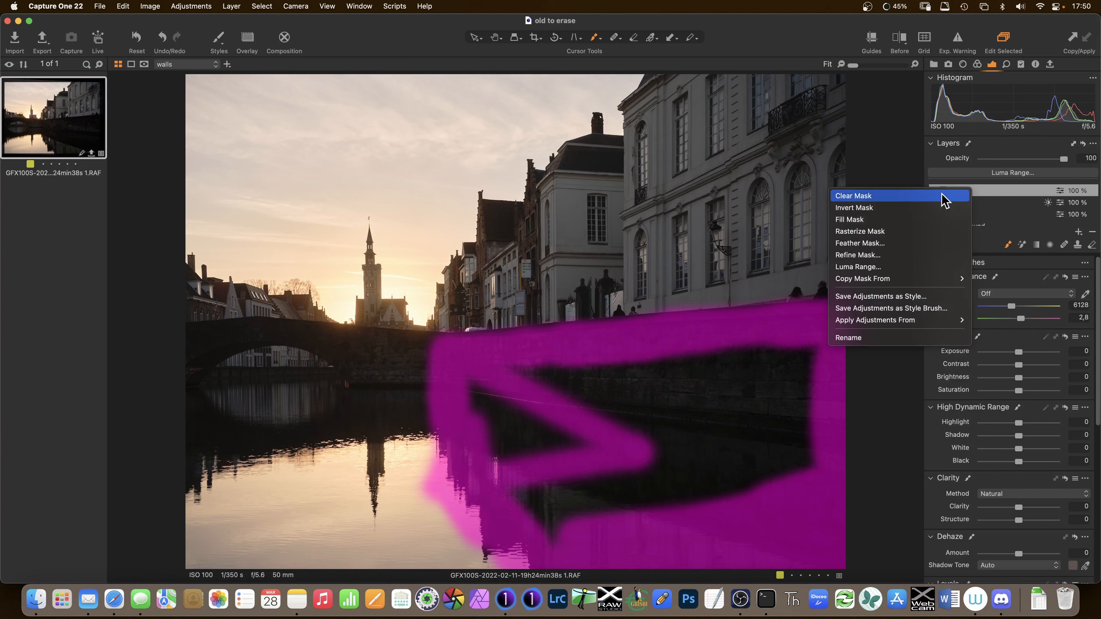
{"action": "key", "text": "Escape"}
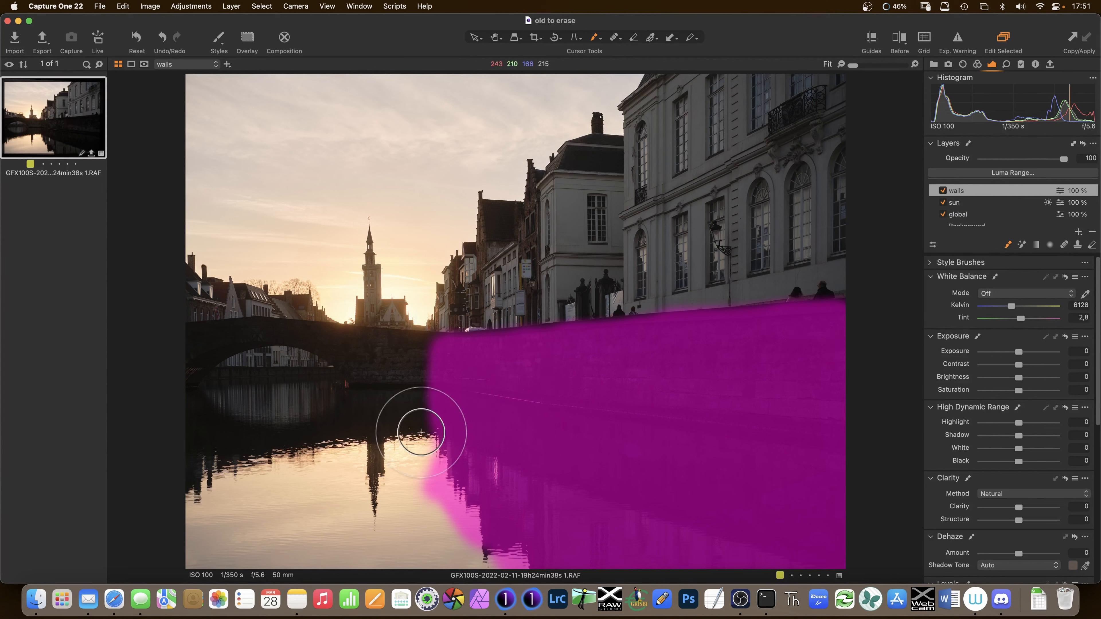
{"action": "mouse_move", "coordinate": [429, 471]}
{"action": "left_mouse_down"}
{"action": "mouse_move", "coordinate": [487, 538]}
{"action": "mouse_move", "coordinate": [482, 561]}
{"action": "left_mouse_up"}
{"action": "left_click_drag", "start_coordinate": [446, 365], "coordinate": [453, 408]}
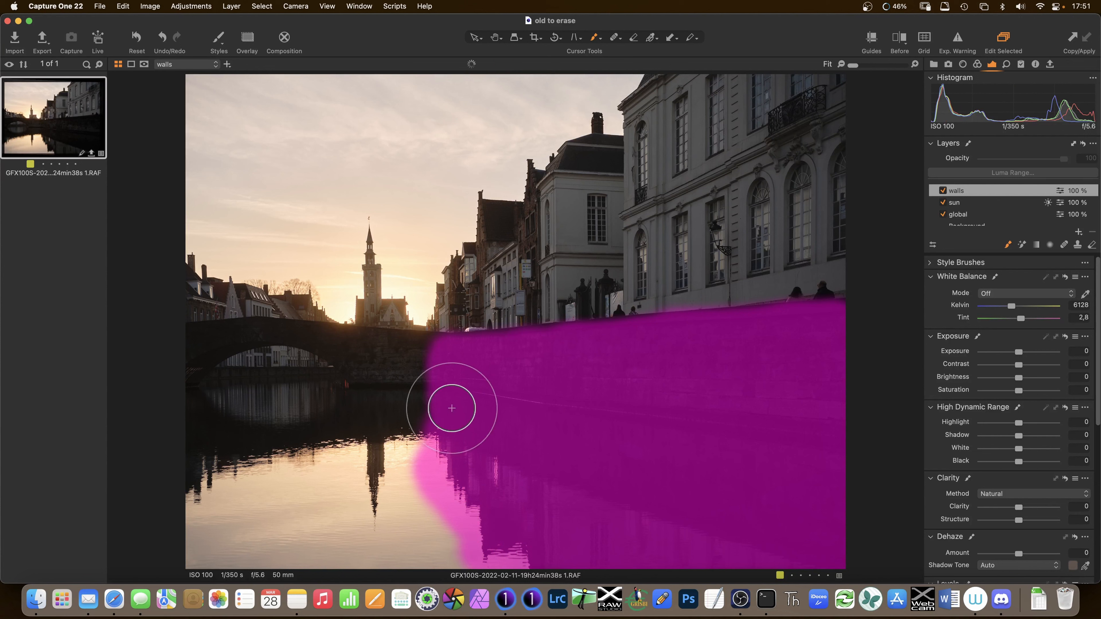
Restrict the walls mask with a luma range whose upper limit is 202 and upper falloff 234, and apply it.
{"action": "left_click", "coordinate": [1006, 173]}
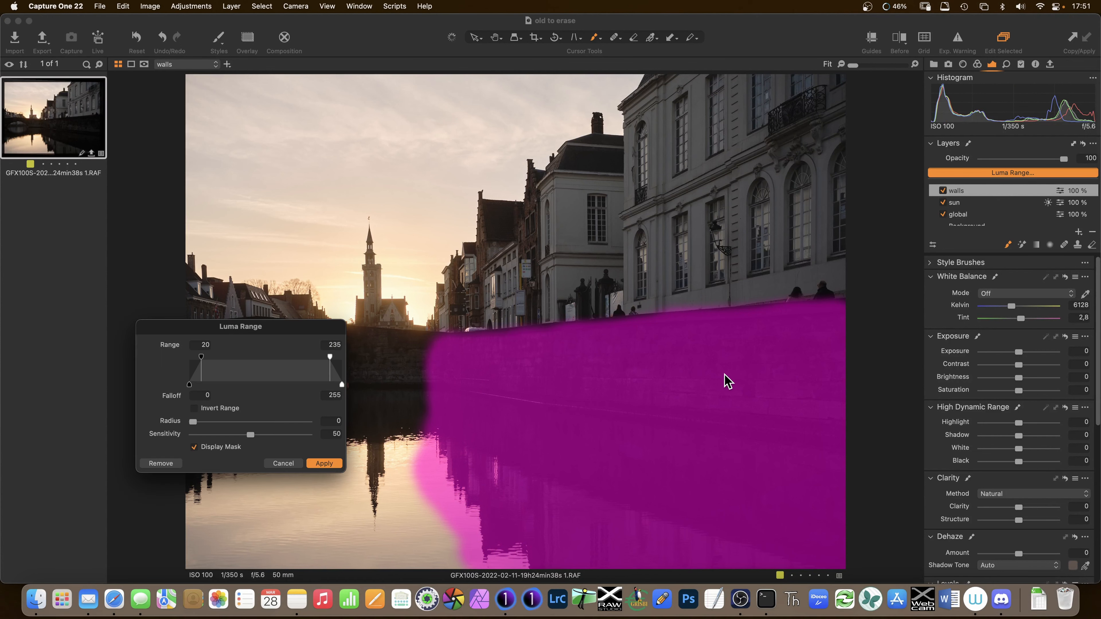
{"action": "left_click_drag", "start_coordinate": [330, 363], "coordinate": [310, 360]}
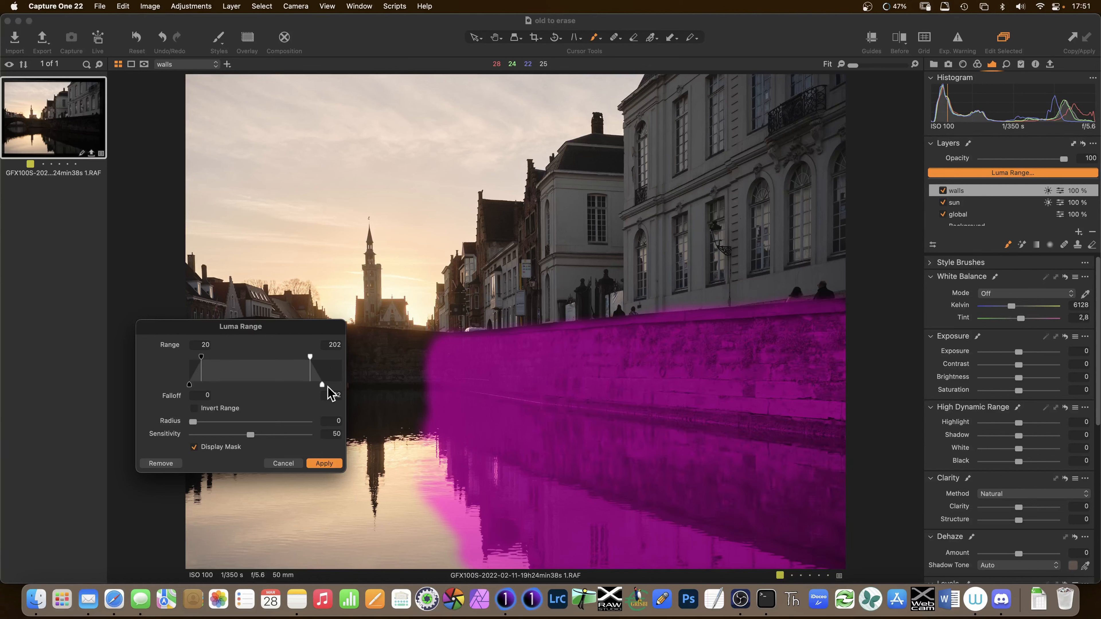
{"action": "left_click_drag", "start_coordinate": [330, 385], "coordinate": [337, 385]}
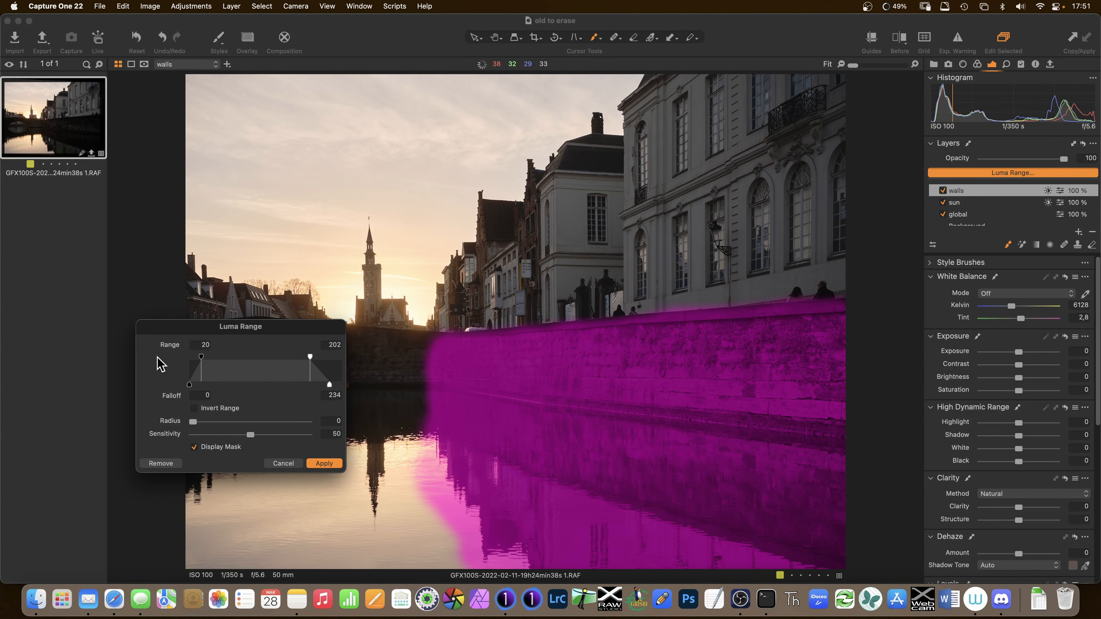
{"action": "left_click", "coordinate": [323, 464]}
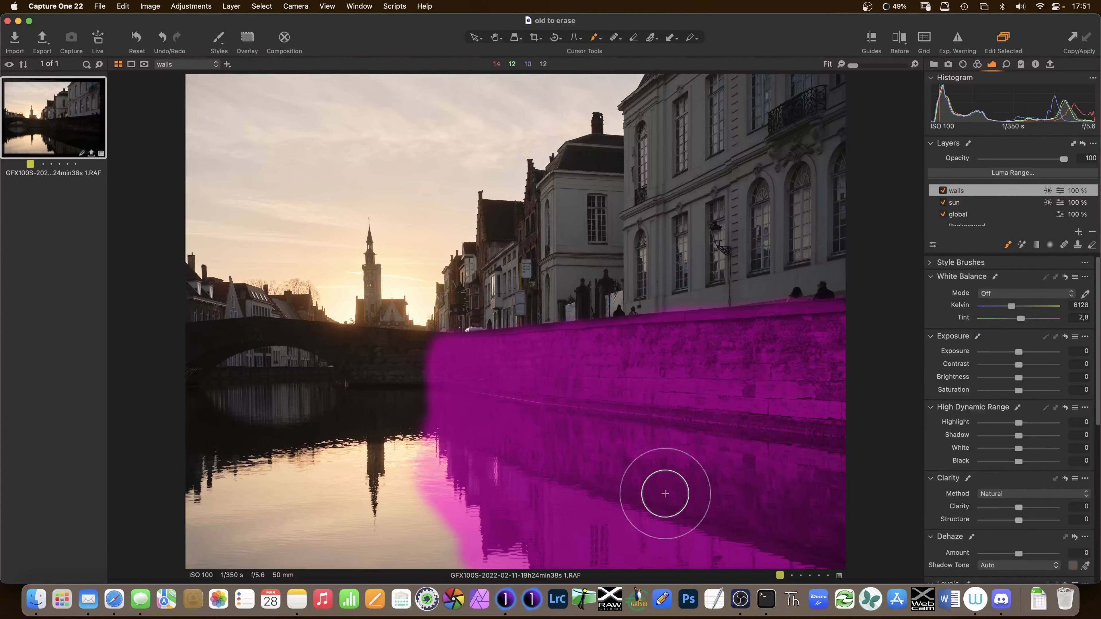
Lower the linked brush and eraser opacity to 19 and softly erase the walls mask along its left edge.
{"action": "right_click", "coordinate": [670, 414]}
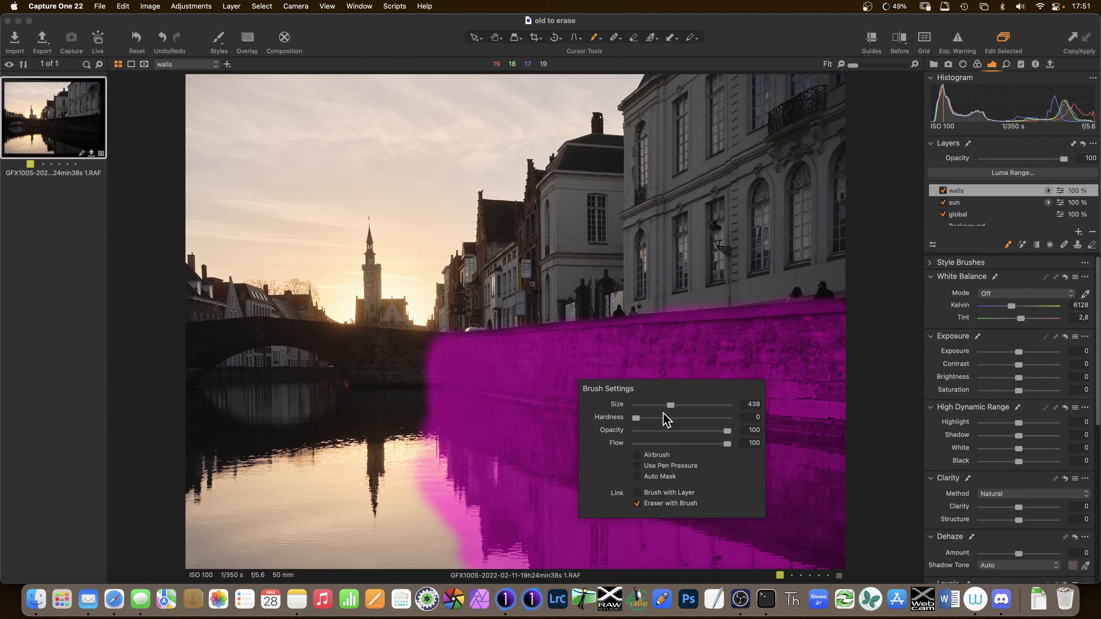
{"action": "left_click_drag", "start_coordinate": [727, 431], "coordinate": [653, 432]}
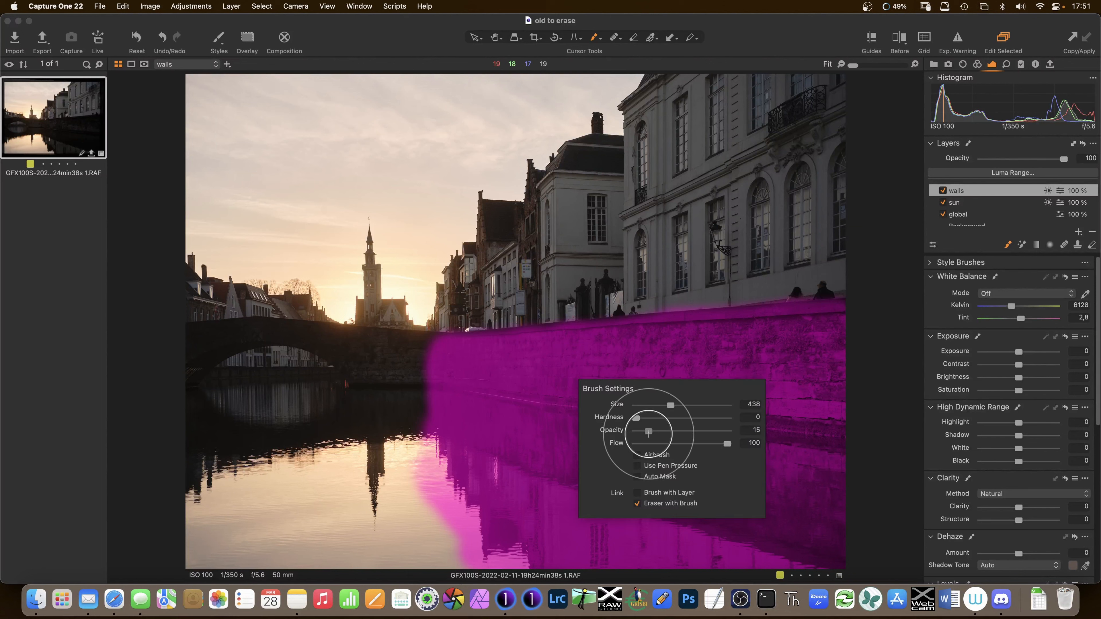
{"action": "key", "text": "e"}
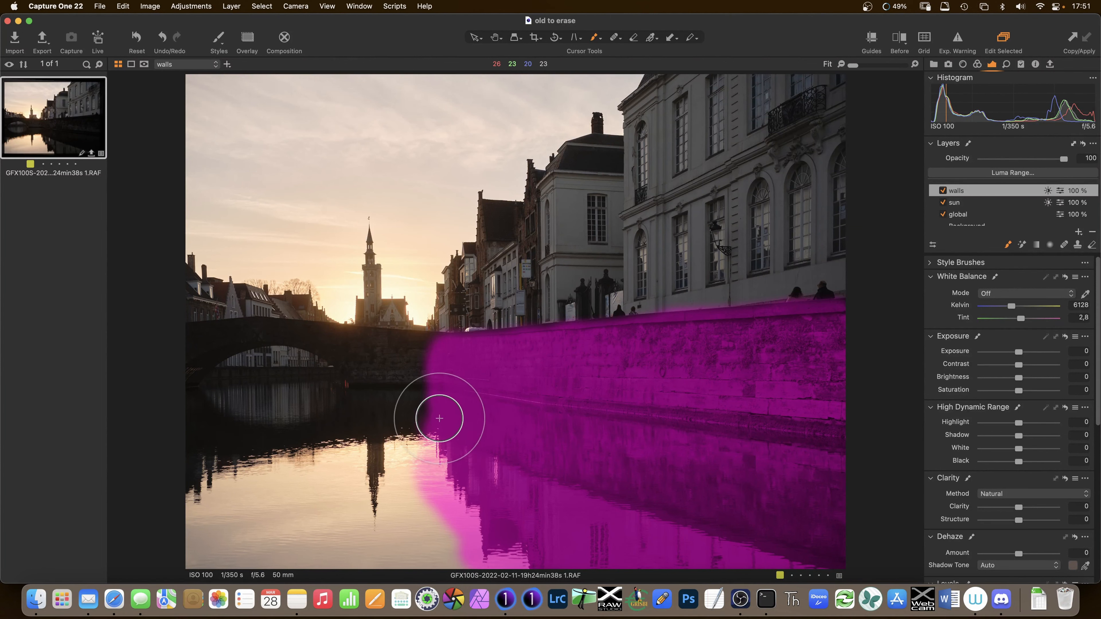
{"action": "mouse_move", "coordinate": [453, 405]}
{"action": "left_mouse_down"}
{"action": "mouse_move", "coordinate": [483, 485]}
{"action": "mouse_move", "coordinate": [438, 376]}
{"action": "mouse_move", "coordinate": [441, 434]}
{"action": "mouse_move", "coordinate": [439, 359]}
{"action": "mouse_move", "coordinate": [454, 428]}
{"action": "mouse_move", "coordinate": [432, 359]}
{"action": "mouse_move", "coordinate": [470, 479]}
{"action": "mouse_move", "coordinate": [507, 533]}
{"action": "mouse_move", "coordinate": [454, 446]}
{"action": "mouse_move", "coordinate": [547, 560]}
{"action": "mouse_move", "coordinate": [506, 422]}
{"action": "left_mouse_up"}
{"action": "right_click", "coordinate": [506, 422]}
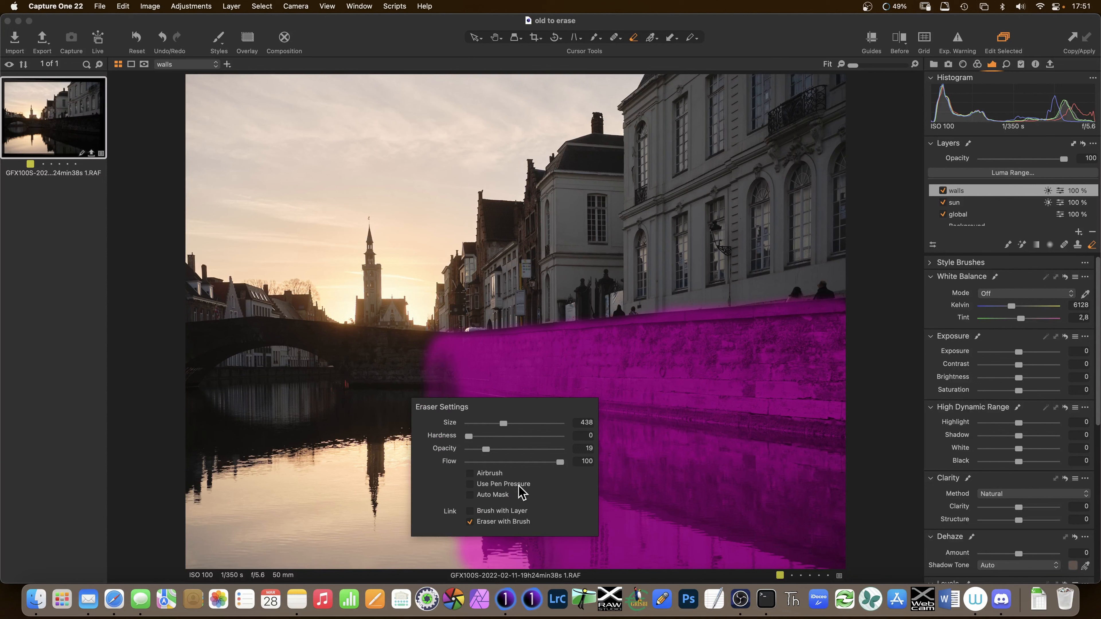
{"action": "mouse_move", "coordinate": [517, 369]}
{"action": "left_mouse_down"}
{"action": "mouse_move", "coordinate": [454, 389]}
{"action": "mouse_move", "coordinate": [521, 517]}
{"action": "mouse_move", "coordinate": [508, 502]}
{"action": "mouse_move", "coordinate": [503, 539]}
{"action": "left_mouse_up"}
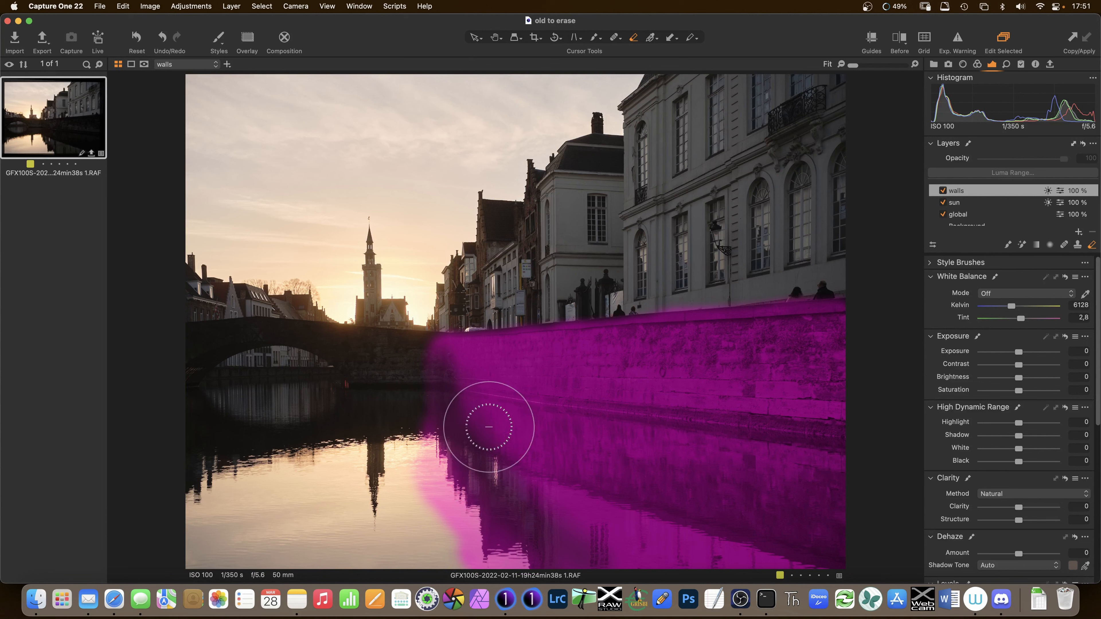
{"action": "left_click_drag", "start_coordinate": [393, 455], "coordinate": [416, 492]}
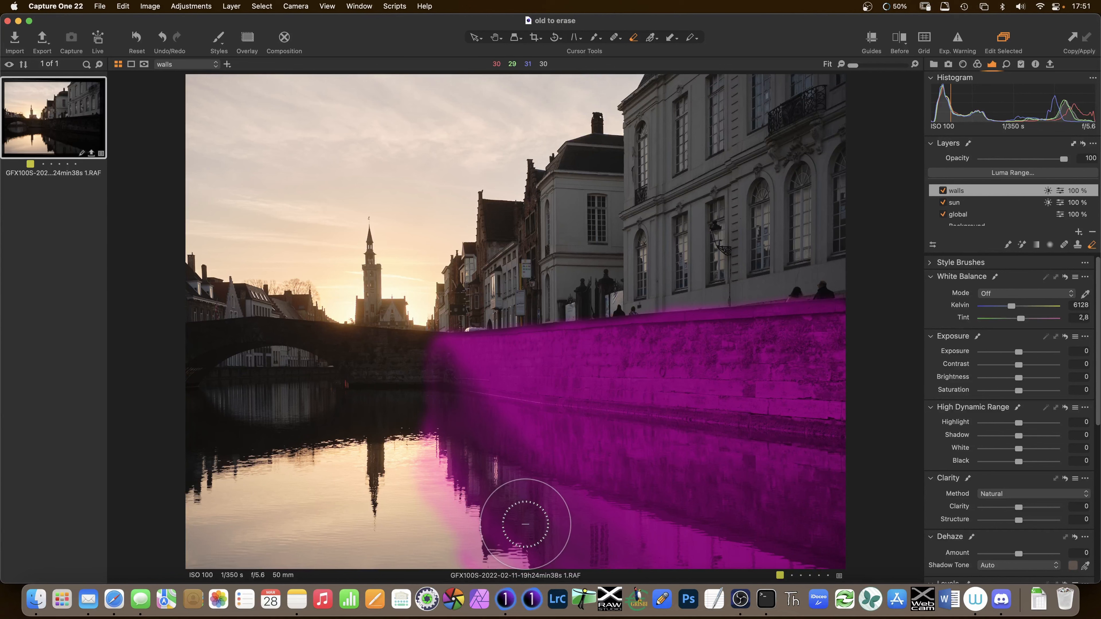
{"action": "left_click_drag", "start_coordinate": [463, 374], "coordinate": [630, 533]}
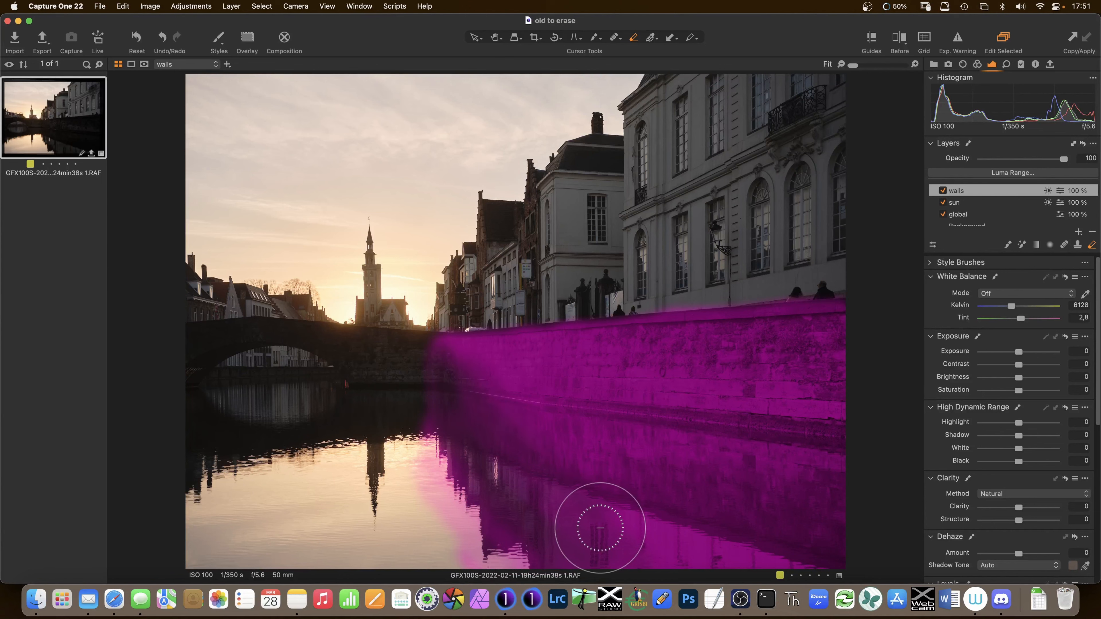
{"action": "left_click_drag", "start_coordinate": [455, 349], "coordinate": [437, 447]}
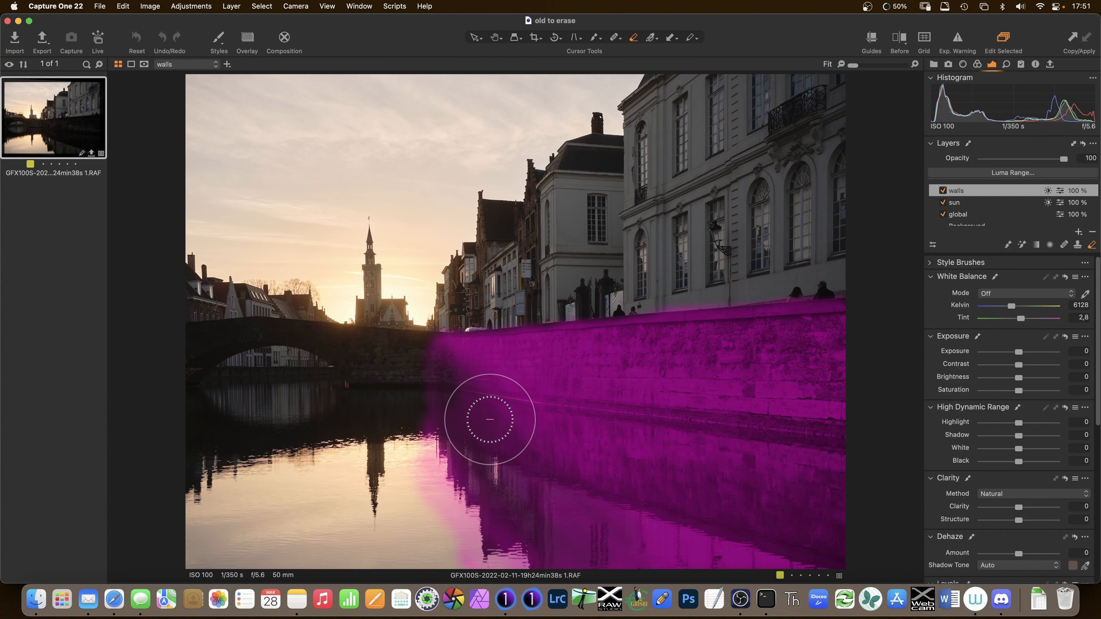
Blend the left end of the walls mask near the bridge further with a larger, low-opacity eraser.
{"action": "right_click", "coordinate": [488, 395]}
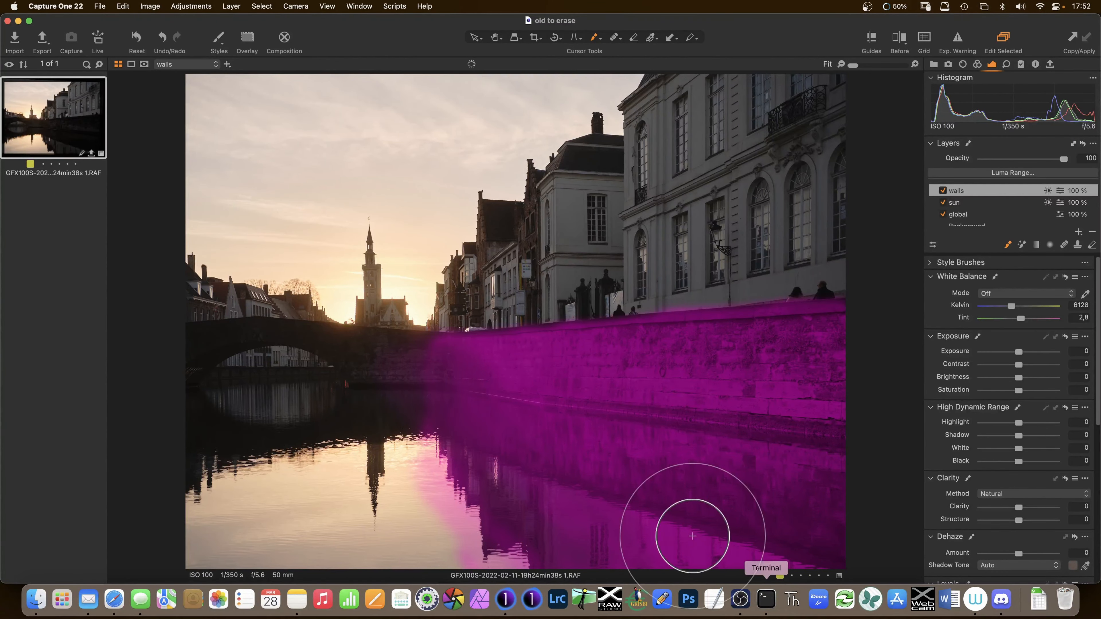
{"action": "key", "text": "e"}
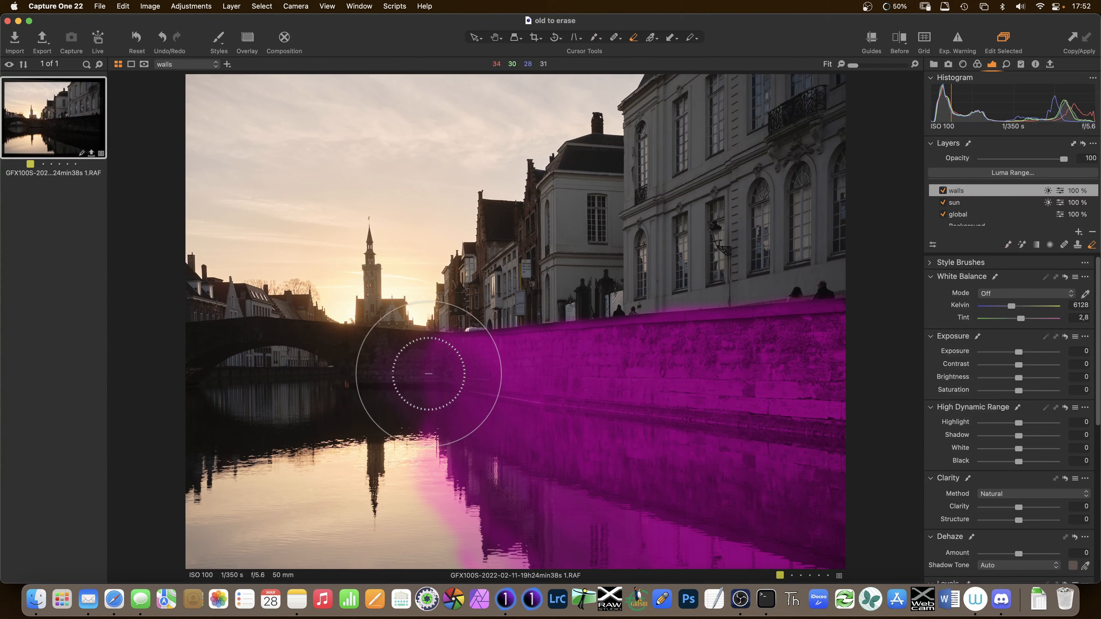
{"action": "right_click", "coordinate": [449, 382]}
{"action": "left_click_drag", "start_coordinate": [425, 410], "coordinate": [421, 410]}
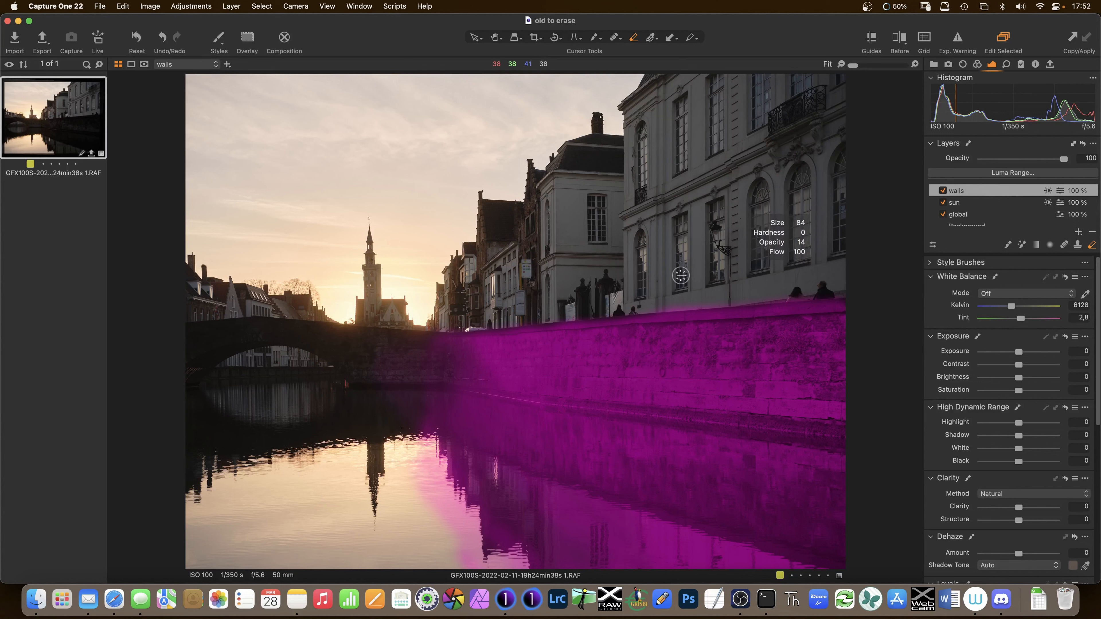
Erase mask spill along the top of the canal wall with a size 84 eraser at 14 opacity, and hide the mask.
{"action": "left_click_drag", "start_coordinate": [666, 301], "coordinate": [702, 301]}
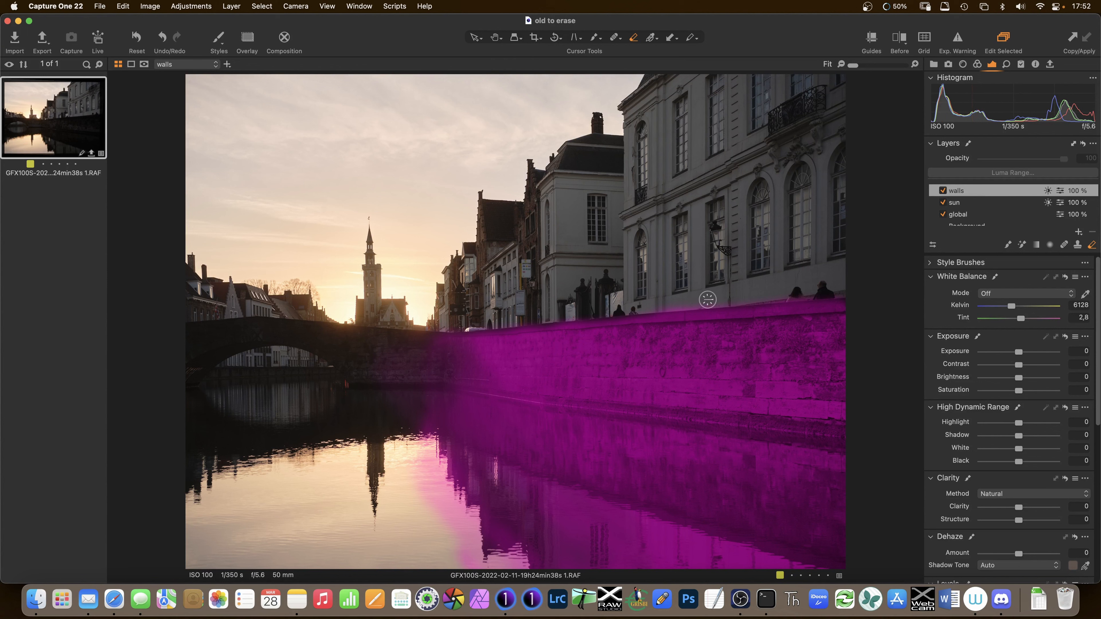
{"action": "right_click", "coordinate": [699, 289]}
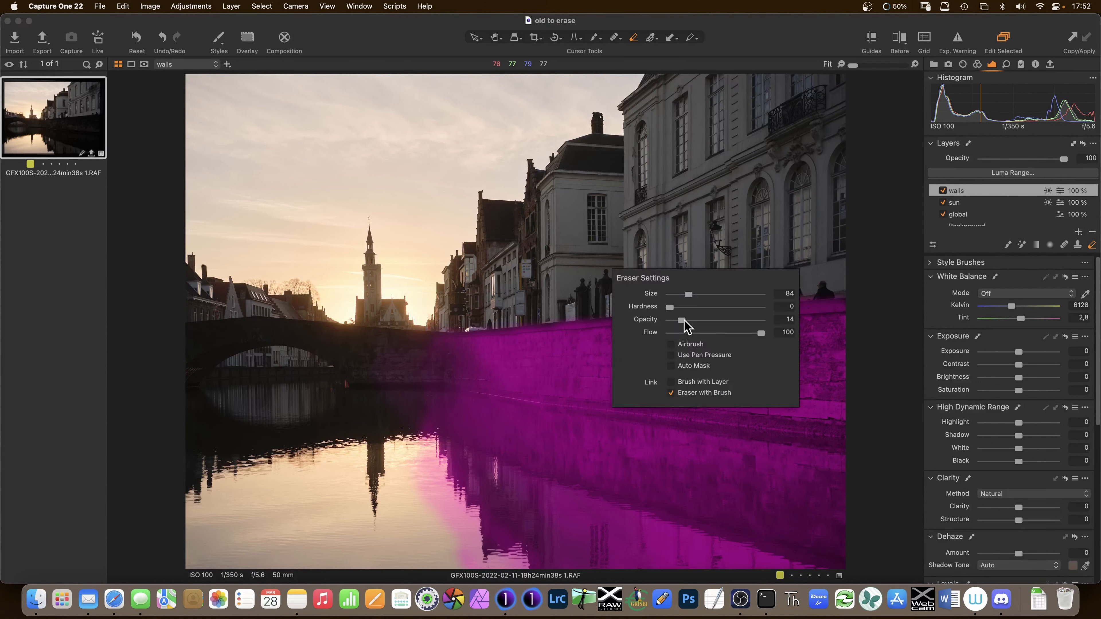
{"action": "left_click_drag", "start_coordinate": [693, 296], "coordinate": [700, 299]}
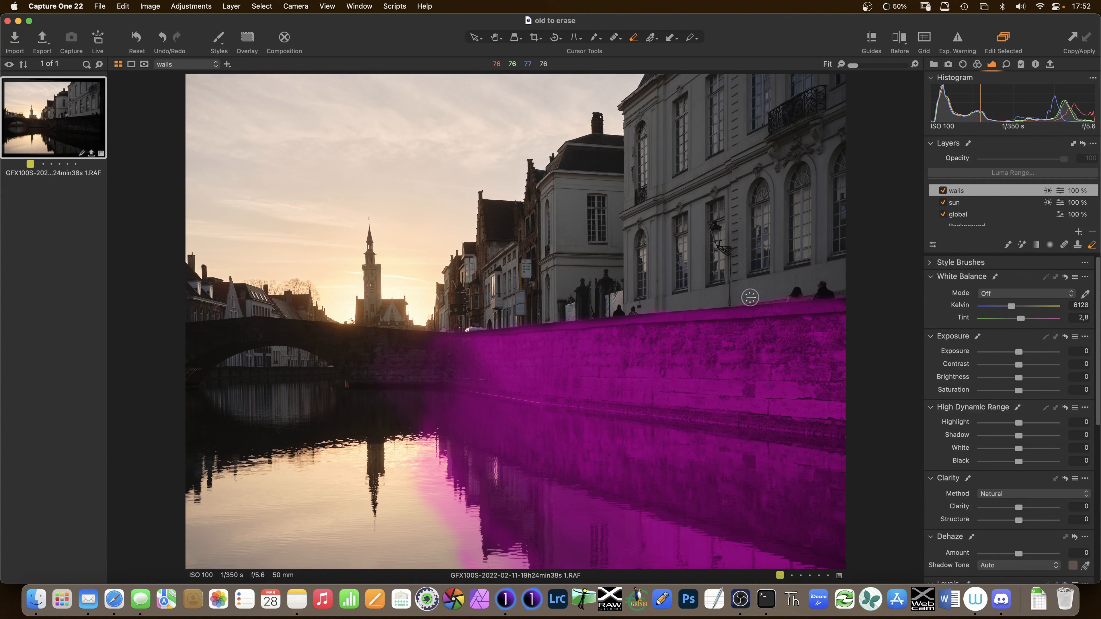
{"action": "left_click_drag", "start_coordinate": [782, 293], "coordinate": [568, 302]}
{"action": "left_click_drag", "start_coordinate": [565, 384], "coordinate": [707, 562]}
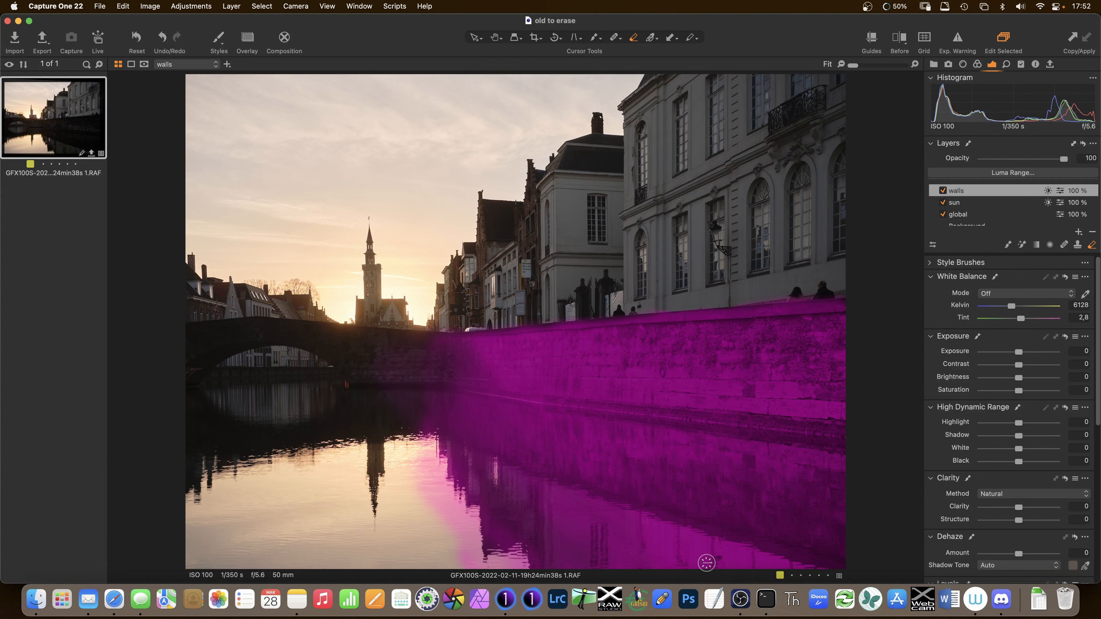
{"action": "mouse_move", "coordinate": [653, 308]}
{"action": "left_mouse_down"}
{"action": "mouse_move", "coordinate": [684, 322]}
{"action": "mouse_move", "coordinate": [653, 307]}
{"action": "left_mouse_up"}
{"action": "mouse_move", "coordinate": [653, 308]}
{"action": "left_mouse_down"}
{"action": "mouse_move", "coordinate": [644, 309]}
{"action": "mouse_move", "coordinate": [708, 371]}
{"action": "left_mouse_up"}
{"action": "right_click", "coordinate": [634, 382]}
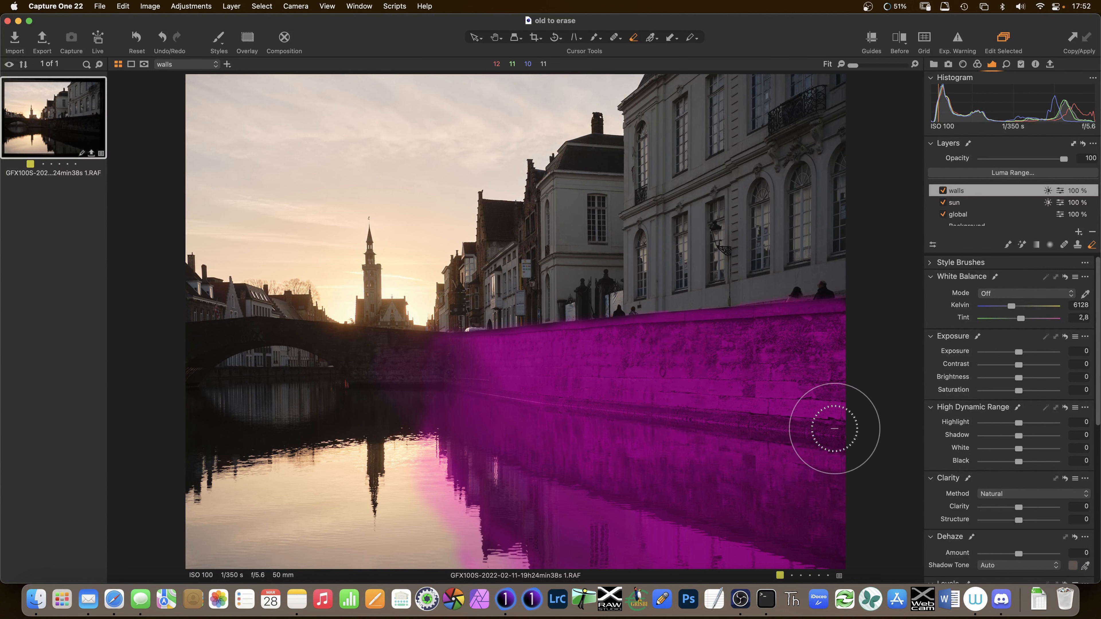
{"action": "key", "text": "m"}
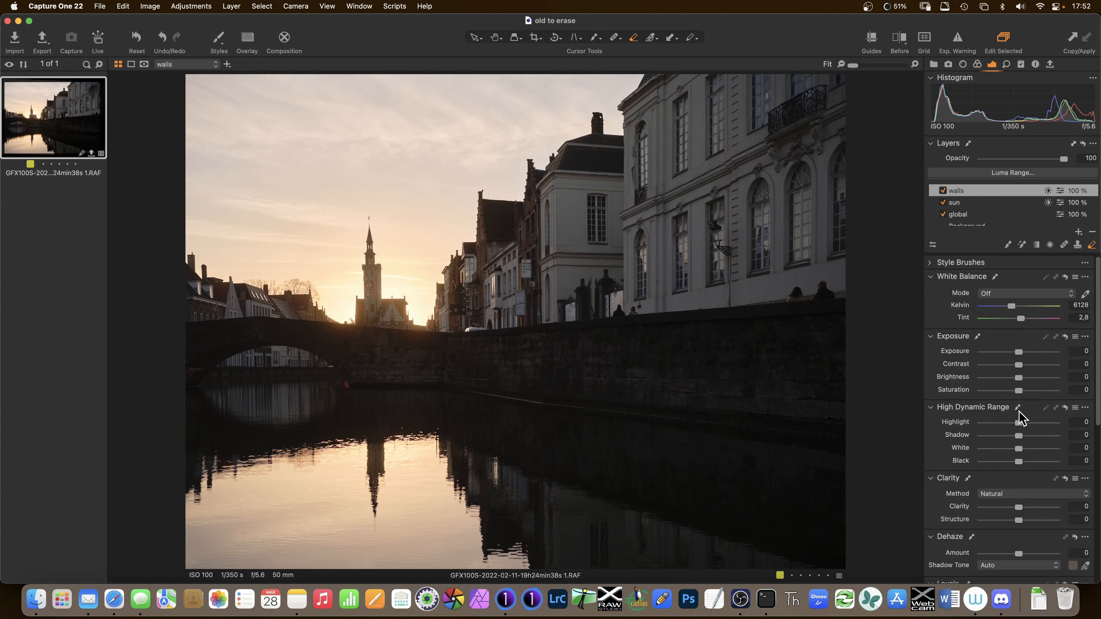
Brighten the walls layer with Shadow 47, Exposure 0.32 and Contrast 12.
{"action": "left_click_drag", "start_coordinate": [1020, 435], "coordinate": [1037, 435]}
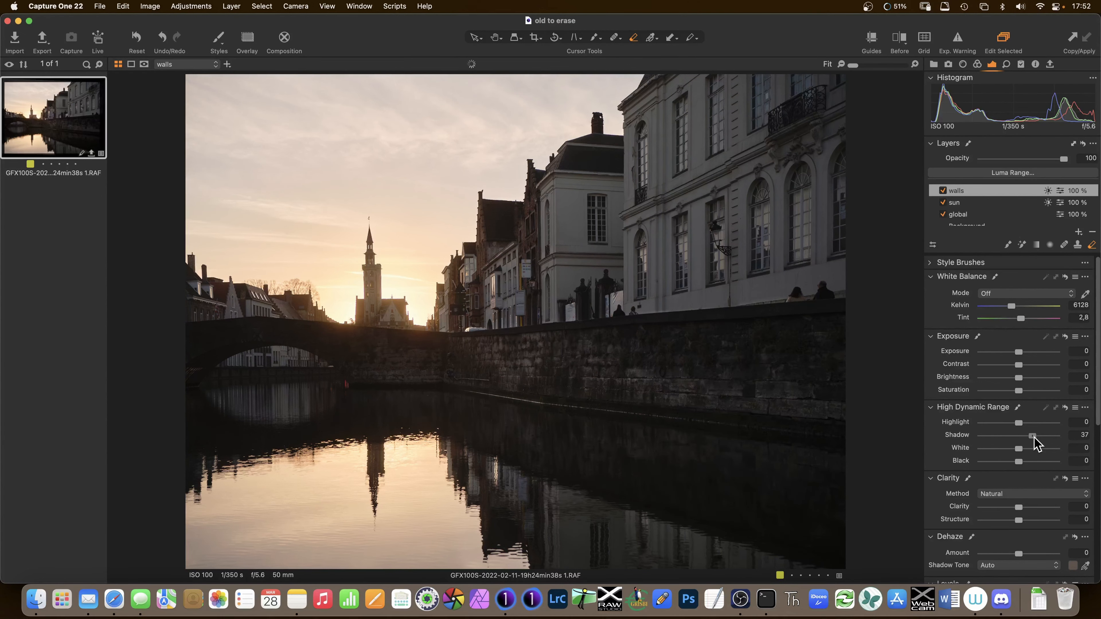
{"action": "left_click_drag", "start_coordinate": [1035, 436], "coordinate": [1032, 436]}
{"action": "left_click_drag", "start_coordinate": [1019, 363], "coordinate": [1035, 361]}
{"action": "double_click", "coordinate": [1032, 364]}
{"action": "left_click_drag", "start_coordinate": [1037, 437], "coordinate": [1037, 437]}
{"action": "left_click_drag", "start_coordinate": [1018, 352], "coordinate": [1031, 372]}
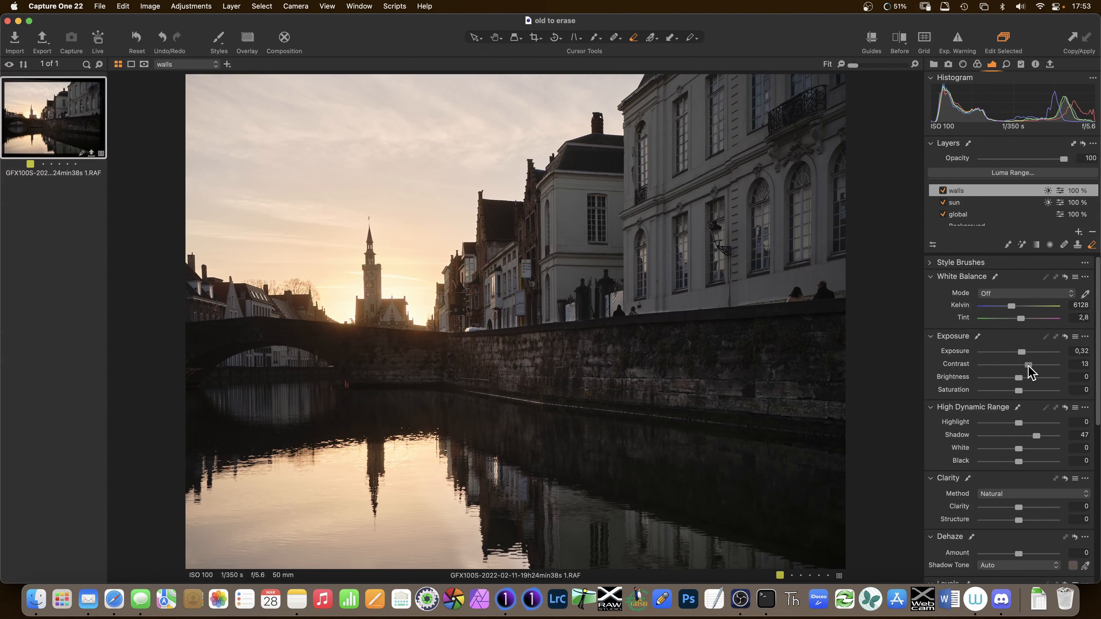
{"action": "left_click_drag", "start_coordinate": [1030, 369], "coordinate": [1028, 369]}
Switch the walls layer off and on repeatedly to compare the canal wall with and without its adjustments.
{"action": "left_click", "coordinate": [944, 190]}
{"action": "left_click", "coordinate": [944, 191]}
{"action": "left_click", "coordinate": [943, 190]}
{"action": "left_click", "coordinate": [944, 190]}
{"action": "left_click", "coordinate": [944, 190]}
{"action": "left_click", "coordinate": [944, 190]}
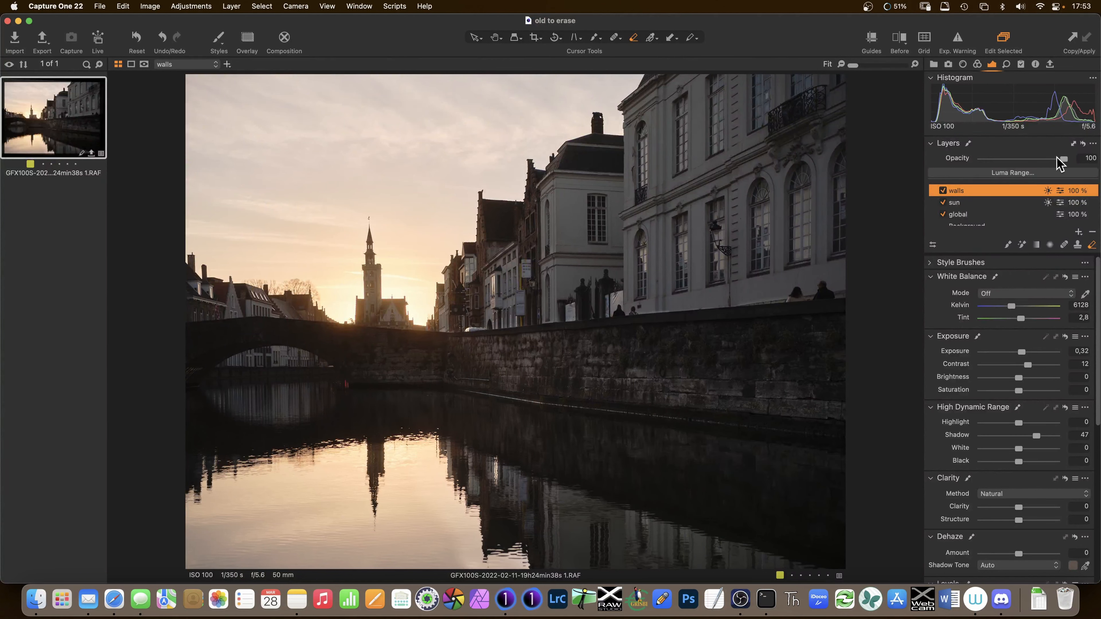
Set the walls layer's opacity to 90 and its Clarity to 26, checking the effect with the layer off and on.
{"action": "mouse_move", "coordinate": [1061, 159]}
{"action": "left_mouse_down"}
{"action": "mouse_move", "coordinate": [1035, 162]}
{"action": "mouse_move", "coordinate": [1057, 166]}
{"action": "left_mouse_up"}
{"action": "left_click_drag", "start_coordinate": [1032, 513], "coordinate": [1034, 516]}
{"action": "left_click", "coordinate": [944, 191]}
{"action": "left_click", "coordinate": [944, 192]}
{"action": "scroll", "coordinate": [1020, 217], "scroll_direction": "down", "scroll_amount": 1}
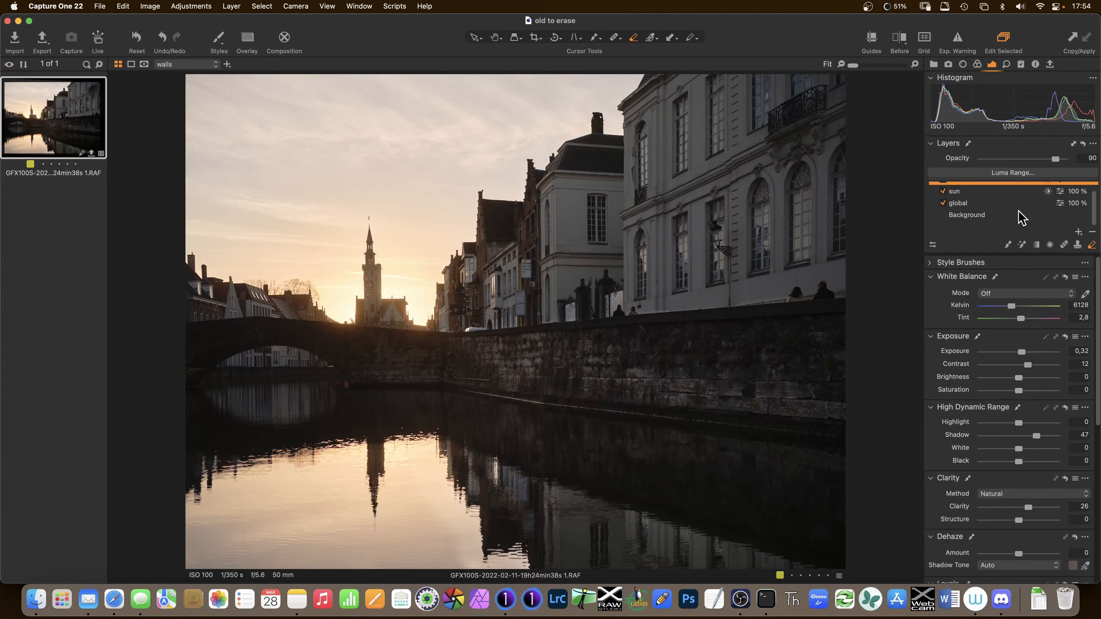
Set the global layer's Saturation to 51 and compare the photo with that layer off and on.
{"action": "left_click", "coordinate": [968, 204]}
{"action": "left_click_drag", "start_coordinate": [1021, 391], "coordinate": [1041, 394]}
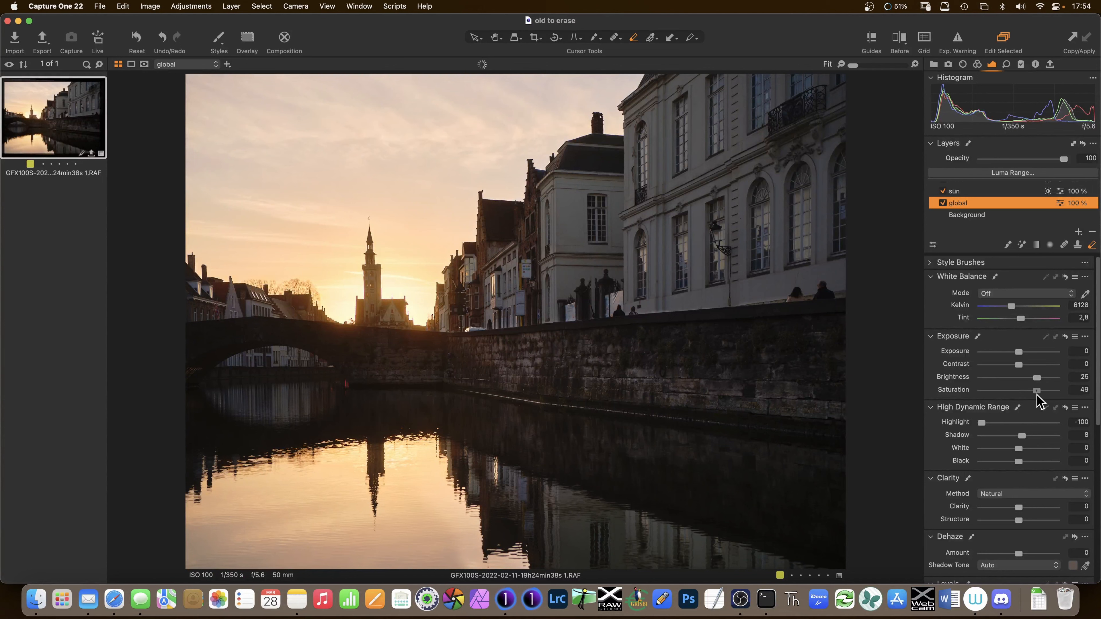
{"action": "mouse_move", "coordinate": [1035, 396]}
{"action": "left_mouse_down"}
{"action": "mouse_move", "coordinate": [1058, 395]}
{"action": "mouse_move", "coordinate": [1040, 395]}
{"action": "left_mouse_up"}
{"action": "left_click", "coordinate": [943, 203]}
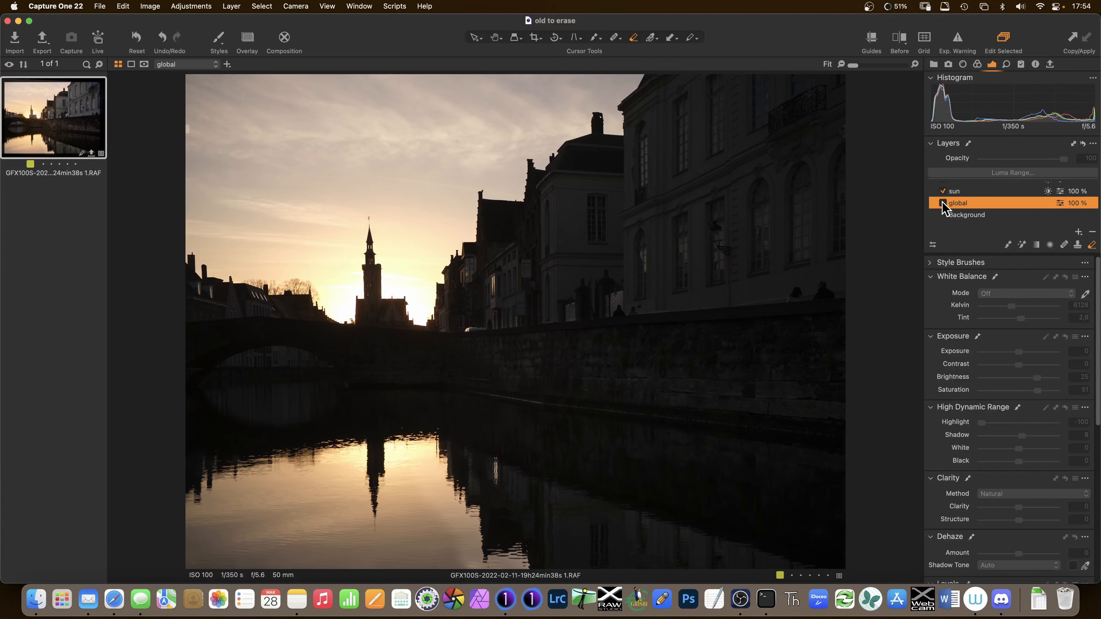
{"action": "left_click", "coordinate": [944, 203]}
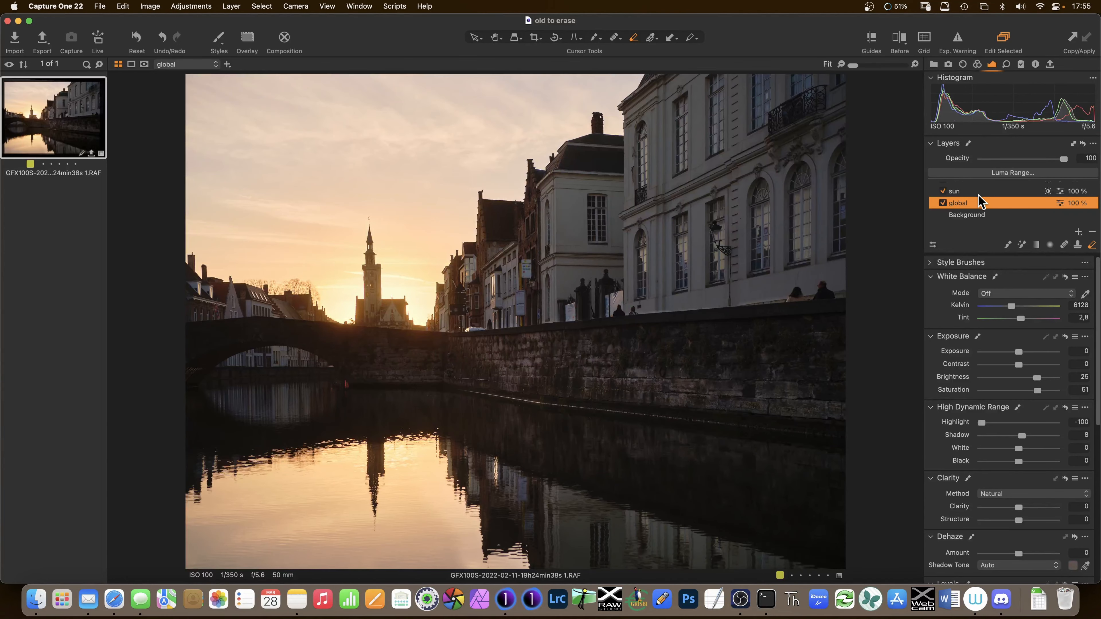
Add a new adjustment layer above the walls layer and name it sky.
{"action": "scroll", "coordinate": [982, 215], "scroll_direction": "up", "scroll_amount": 1}
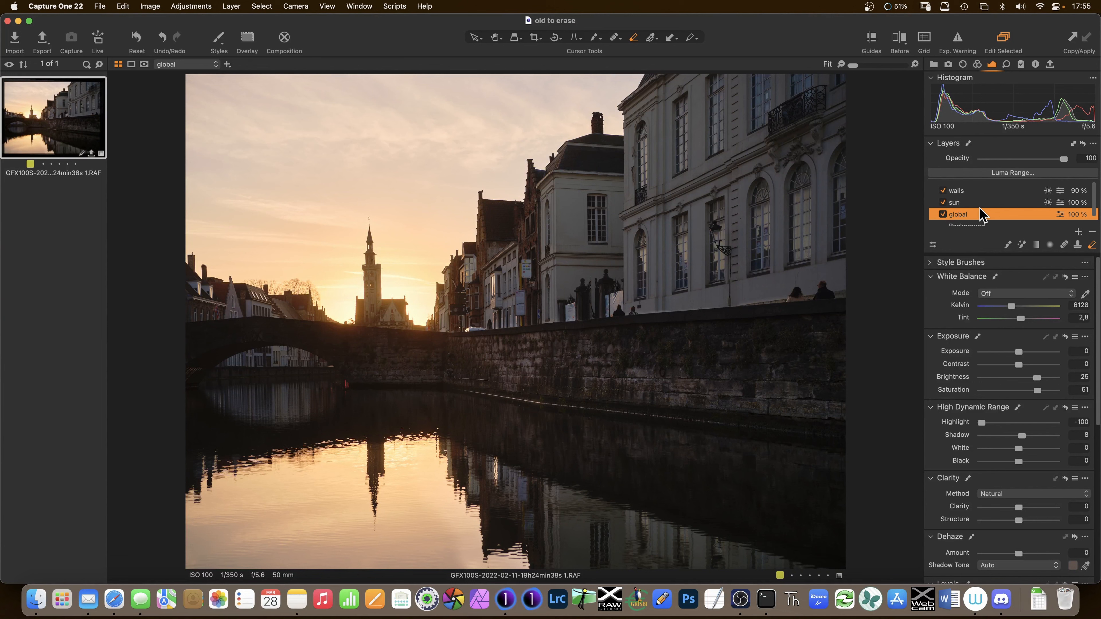
{"action": "left_click", "coordinate": [1080, 231]}
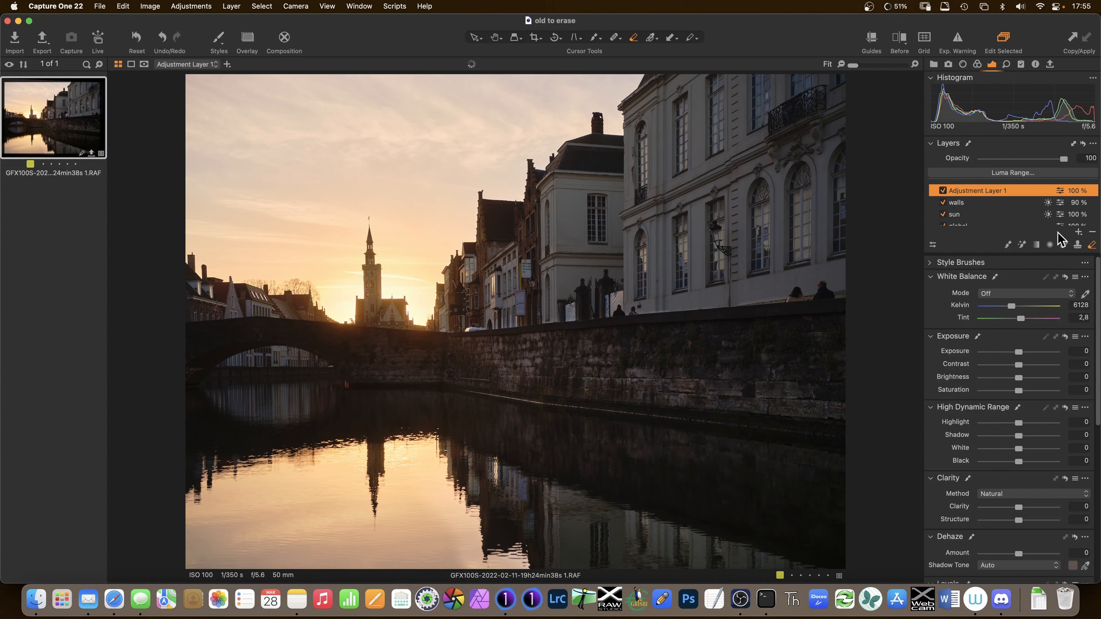
{"action": "double_click", "coordinate": [1002, 191]}
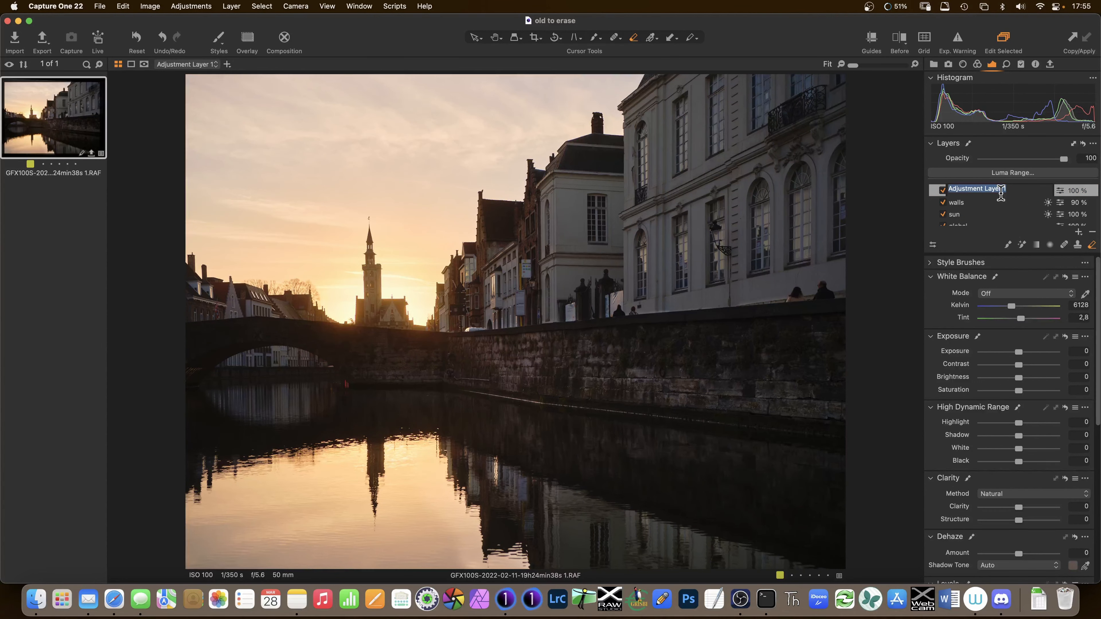
{"action": "type", "text": "sky"}
{"action": "key", "text": "Return"}
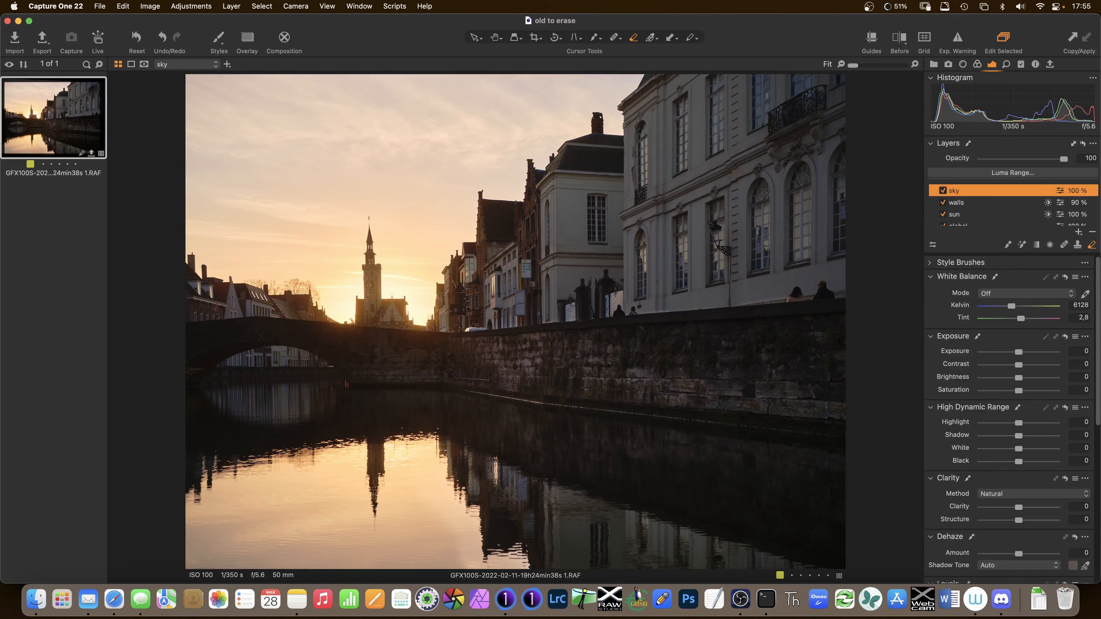
Draw a linear gradient mask fading down over the sky to the rooftops, show the mask, and level its lines.
{"action": "left_click", "coordinate": [1036, 244]}
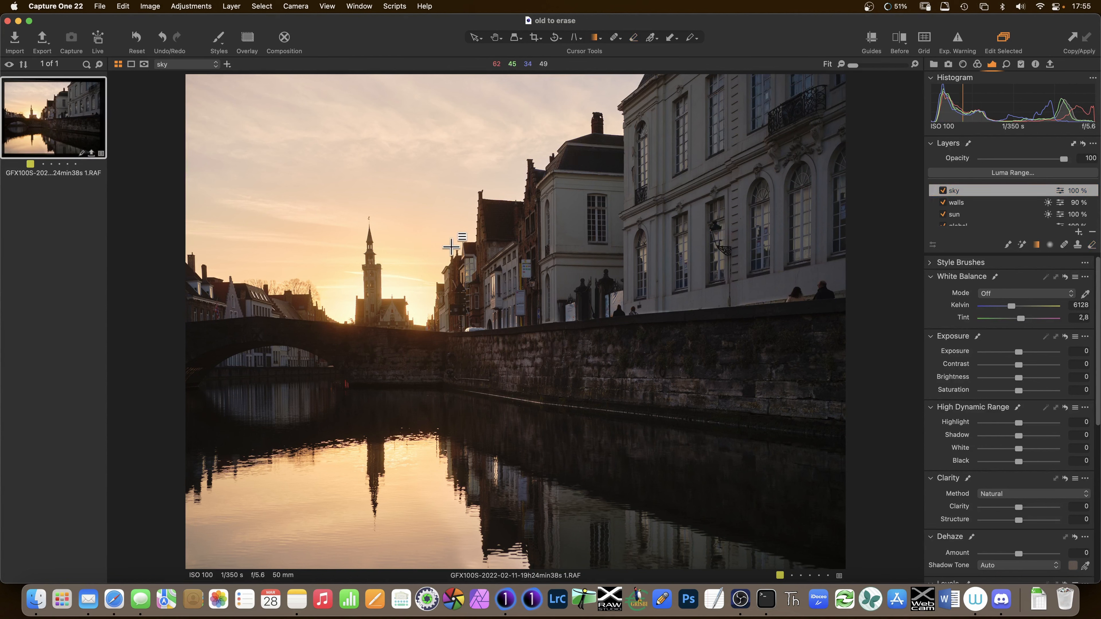
{"action": "left_click_drag", "start_coordinate": [374, 153], "coordinate": [379, 273]}
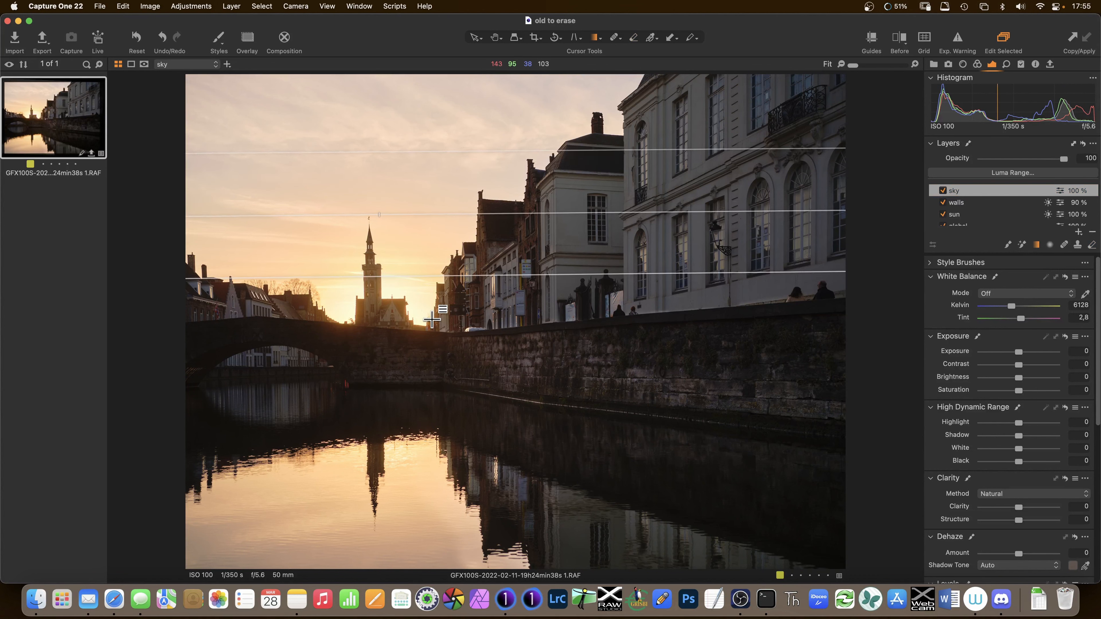
{"action": "key", "text": "m"}
{"action": "left_click_drag", "start_coordinate": [420, 278], "coordinate": [421, 285]}
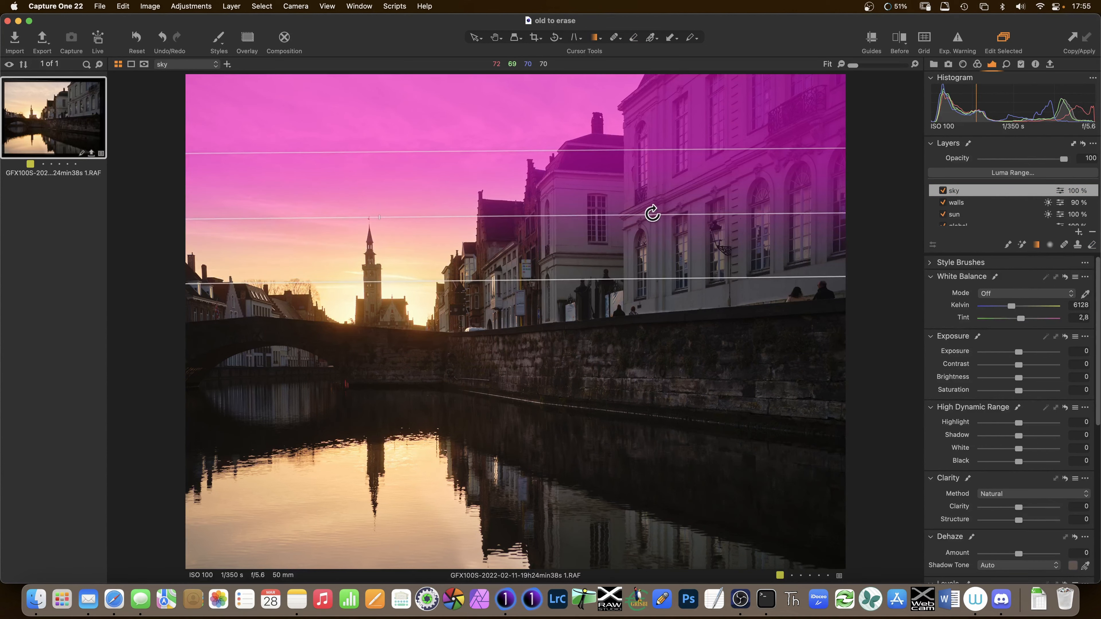
{"action": "left_click_drag", "start_coordinate": [654, 215], "coordinate": [660, 216]}
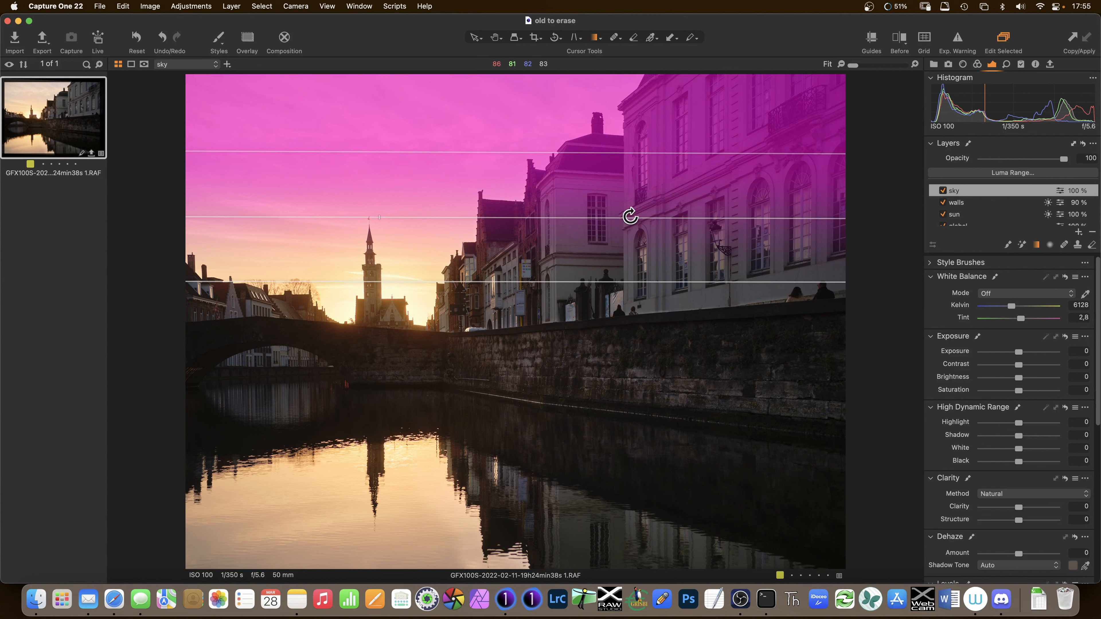
{"action": "mouse_move", "coordinate": [635, 216]}
{"action": "left_mouse_down"}
{"action": "mouse_move", "coordinate": [639, 201]}
{"action": "mouse_move", "coordinate": [641, 212]}
{"action": "left_mouse_up"}
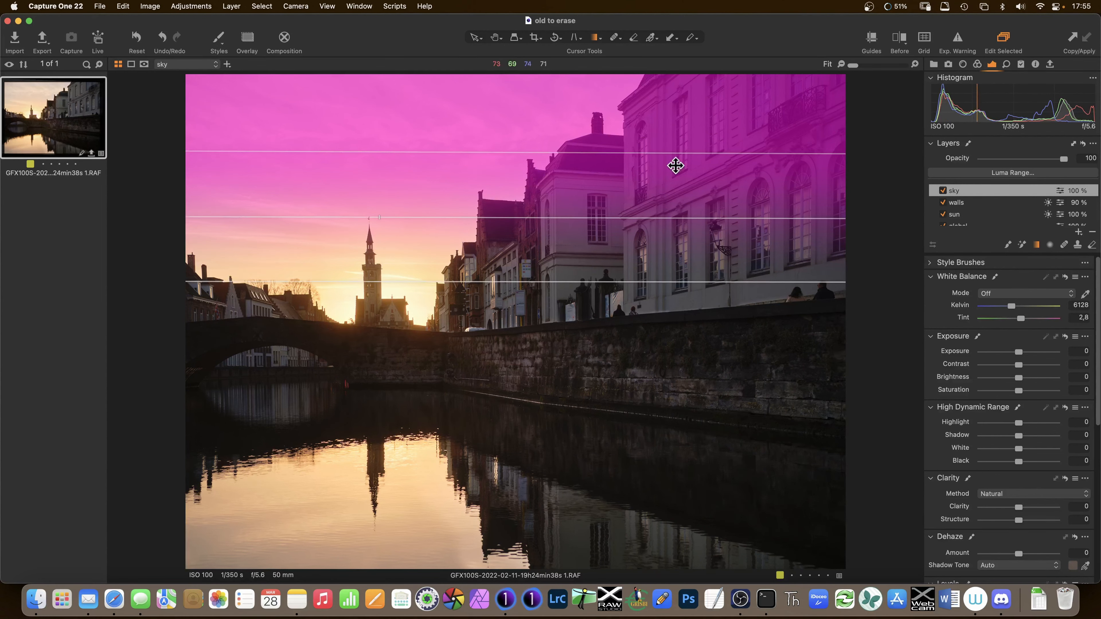
Limit the sky mask with a Luma Range of 192 to 255 and Falloff of 125 to 255, apply it, and hide the mask.
{"action": "left_click", "coordinate": [1006, 174]}
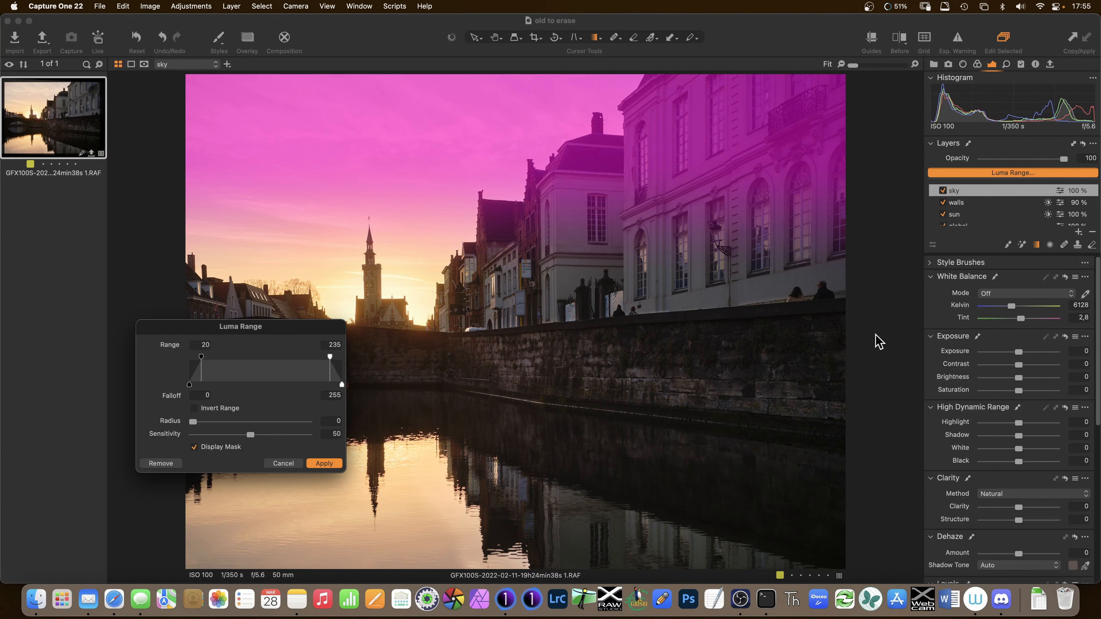
{"action": "left_click_drag", "start_coordinate": [265, 326], "coordinate": [268, 397]}
{"action": "left_click_drag", "start_coordinate": [332, 422], "coordinate": [343, 422]}
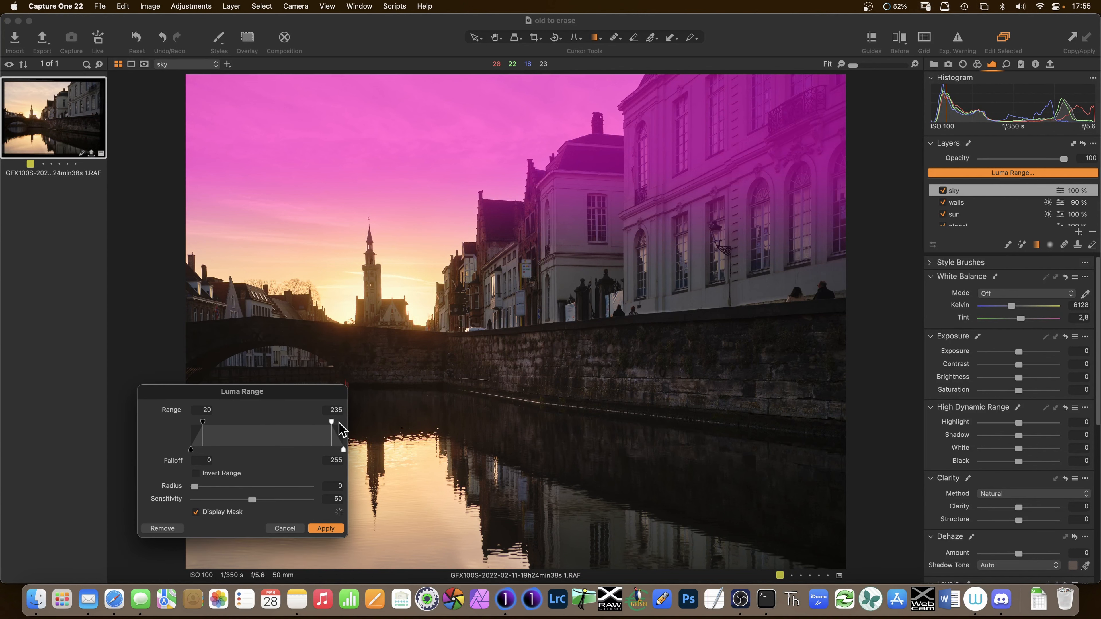
{"action": "left_click_drag", "start_coordinate": [204, 423], "coordinate": [307, 423]}
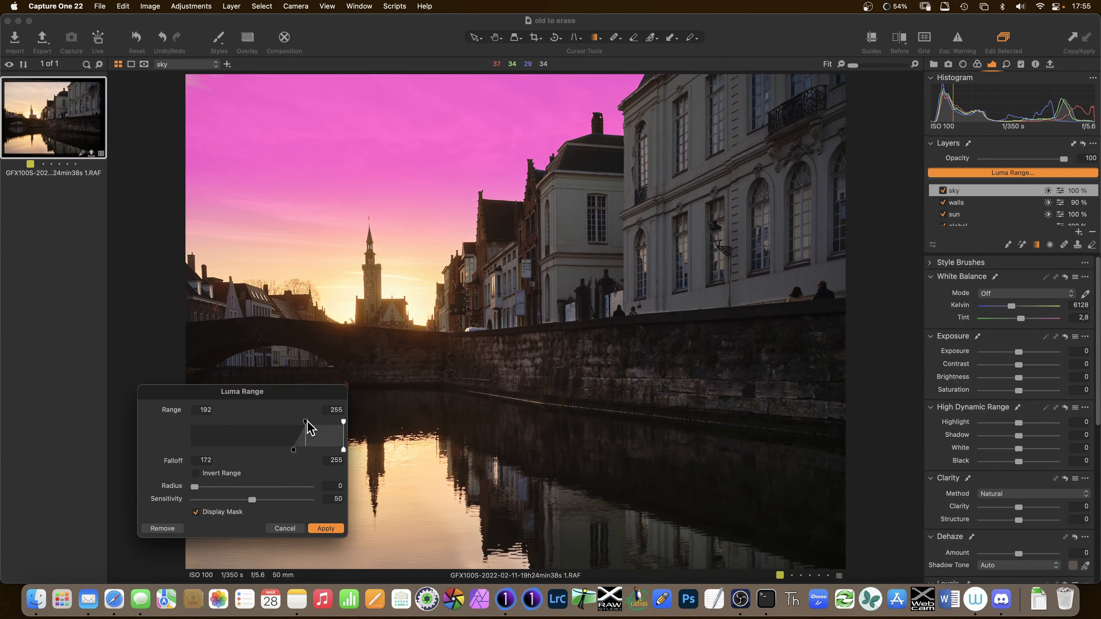
{"action": "left_click_drag", "start_coordinate": [294, 449], "coordinate": [266, 449]}
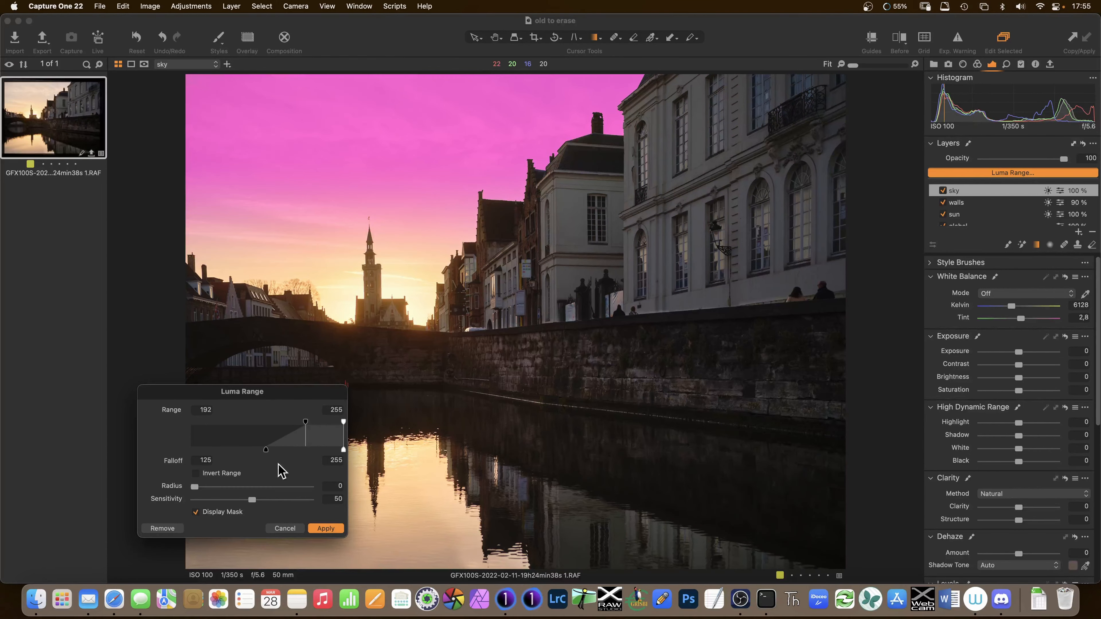
{"action": "left_click", "coordinate": [325, 529]}
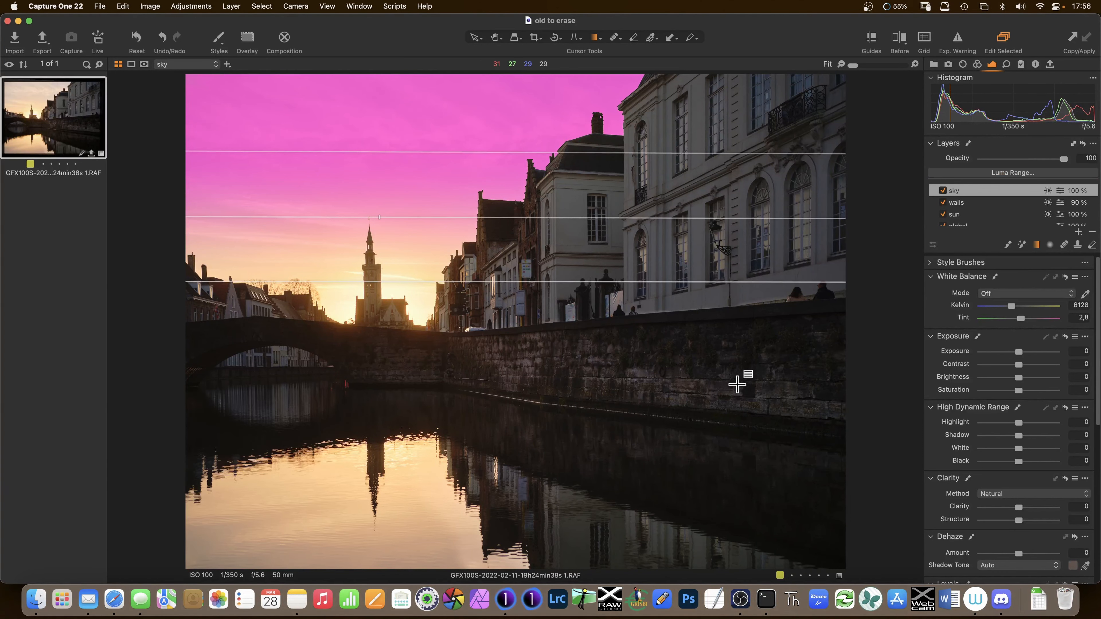
{"action": "key", "text": "m"}
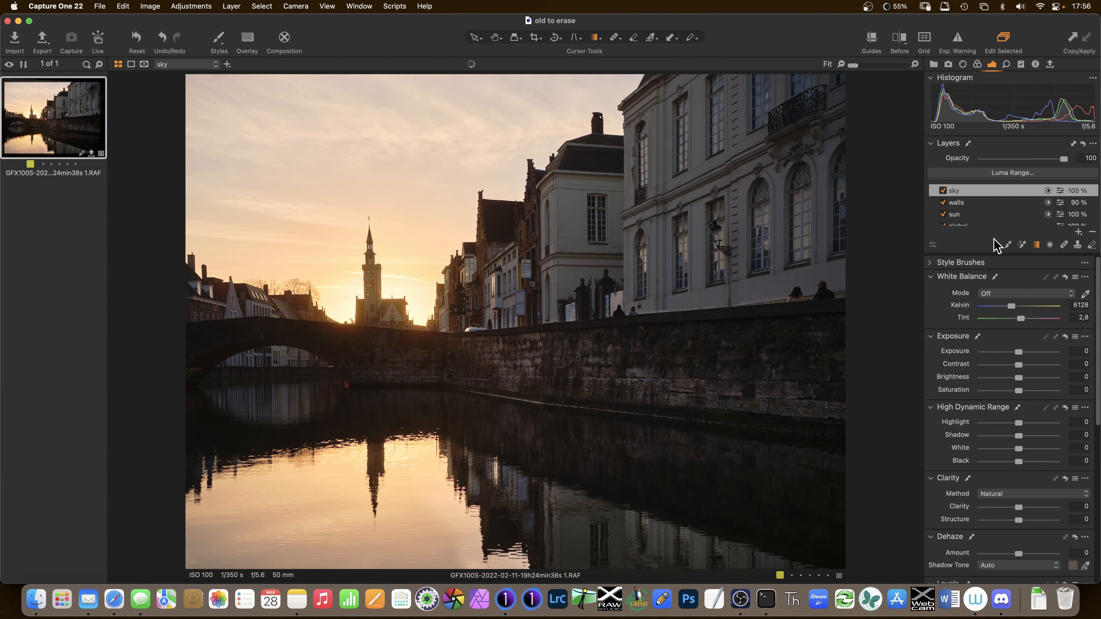
Cool the sky layer's white balance slightly with Kelvin and compare the sky with the layer off and on.
{"action": "mouse_move", "coordinate": [1098, 306]}
{"action": "left_mouse_down"}
{"action": "mouse_move", "coordinate": [1099, 347]}
{"action": "mouse_move", "coordinate": [1100, 306]}
{"action": "left_mouse_up"}
{"action": "left_click_drag", "start_coordinate": [1015, 305], "coordinate": [1012, 306]}
{"action": "left_click", "coordinate": [943, 191]}
{"action": "left_click", "coordinate": [945, 191]}
{"action": "left_click", "coordinate": [945, 192]}
Set the sky layer's Clarity to 21 after comparing a stronger value of 38 with the layer off and on.
{"action": "left_click_drag", "start_coordinate": [1096, 315], "coordinate": [1096, 383]}
{"action": "mouse_move", "coordinate": [1025, 377]}
{"action": "left_mouse_down"}
{"action": "mouse_move", "coordinate": [1052, 382]}
{"action": "mouse_move", "coordinate": [1034, 386]}
{"action": "left_mouse_up"}
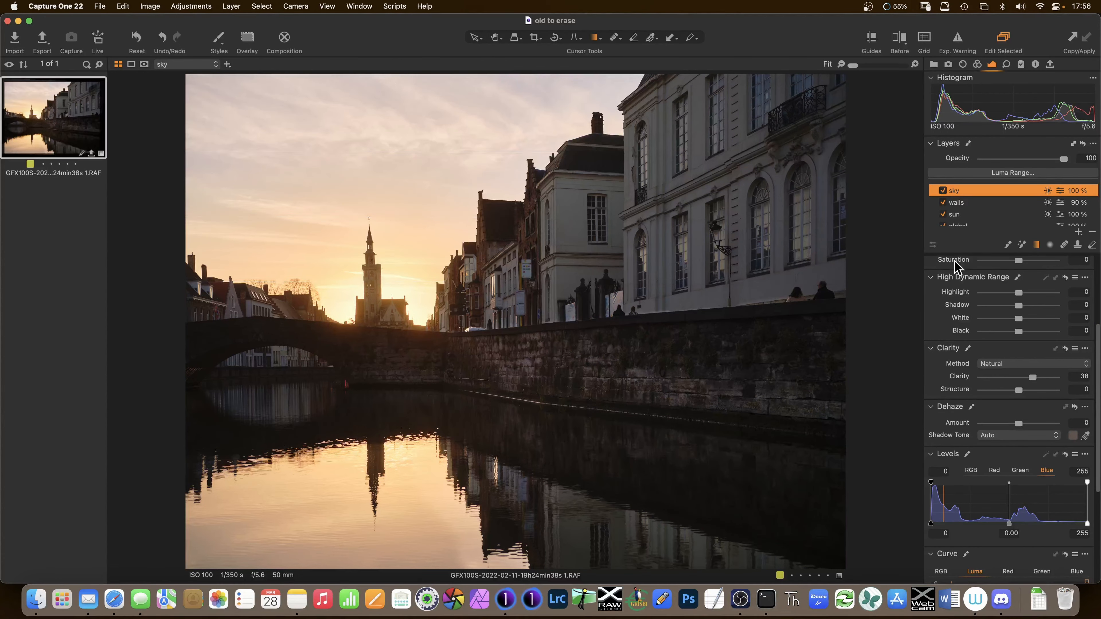
{"action": "left_click", "coordinate": [943, 191]}
{"action": "left_click", "coordinate": [944, 191]}
{"action": "left_click", "coordinate": [944, 191]}
{"action": "double_click", "coordinate": [947, 191]}
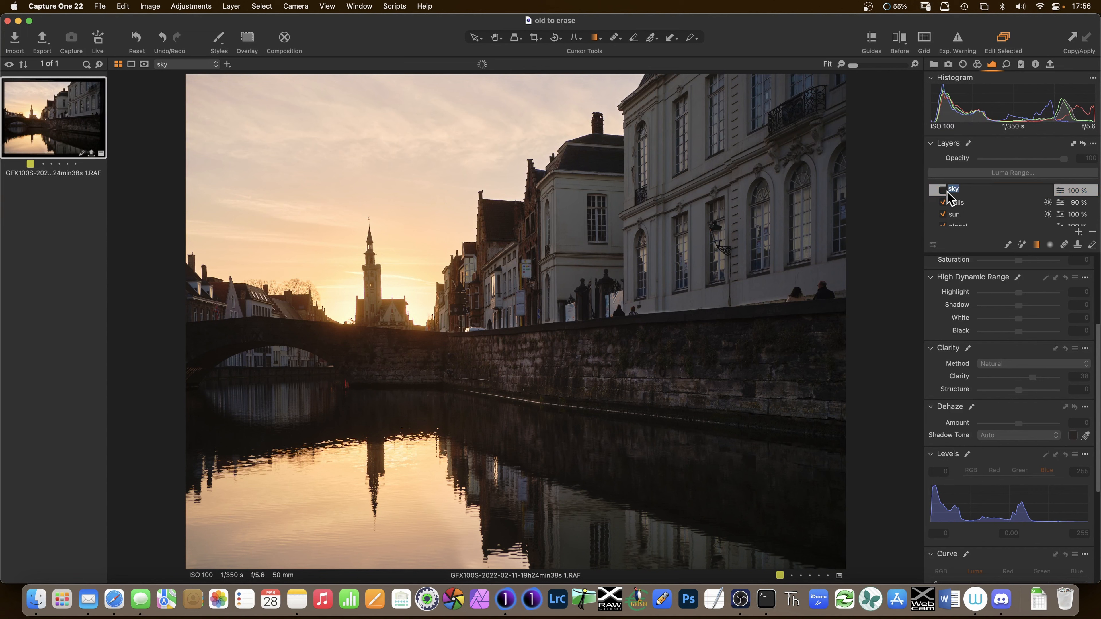
{"action": "left_click", "coordinate": [943, 191]}
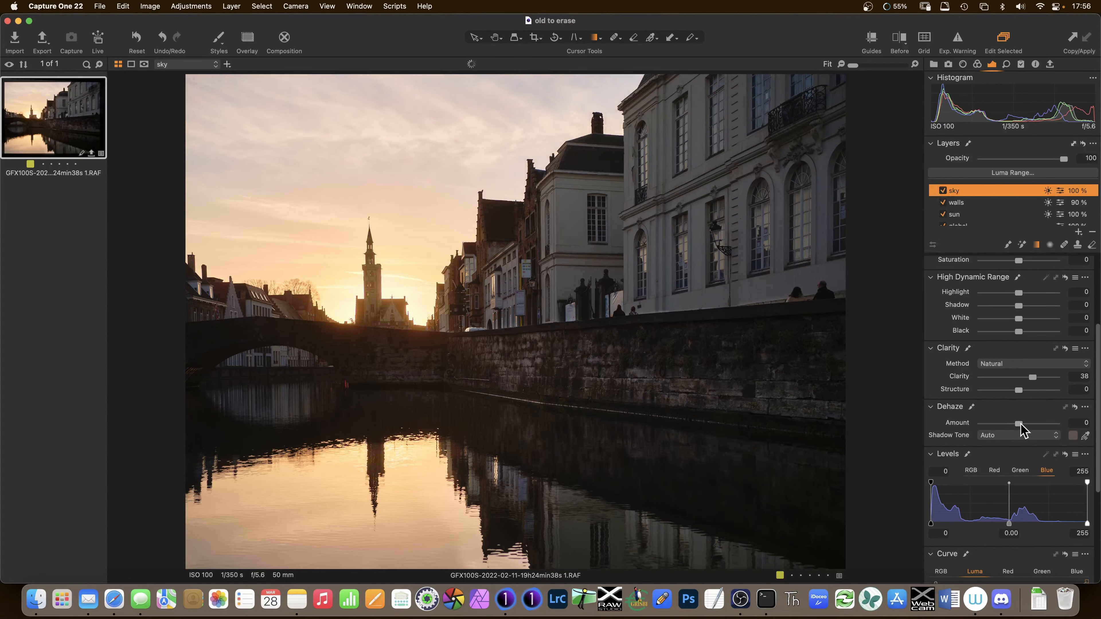
{"action": "left_click_drag", "start_coordinate": [1033, 377], "coordinate": [1026, 378]}
Add four points along the brighter half of the sky layer's Luma curve.
{"action": "left_click_drag", "start_coordinate": [1095, 349], "coordinate": [1093, 460]}
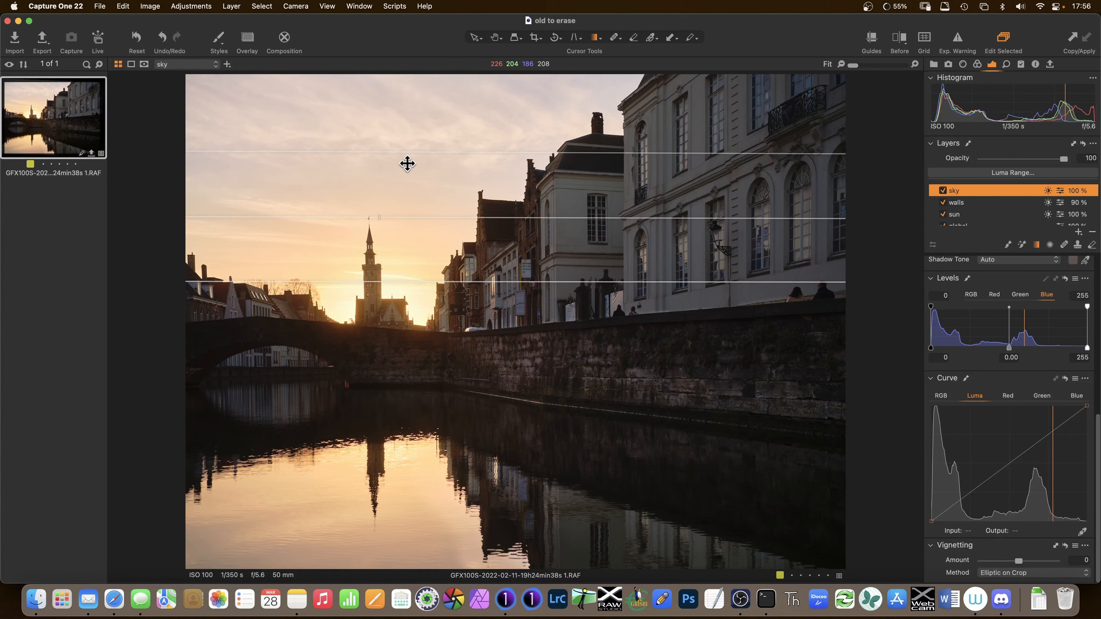
{"action": "left_click", "coordinate": [1066, 422]}
{"action": "left_click", "coordinate": [1049, 435]}
{"action": "left_click", "coordinate": [1030, 447]}
{"action": "left_click", "coordinate": [1015, 460]}
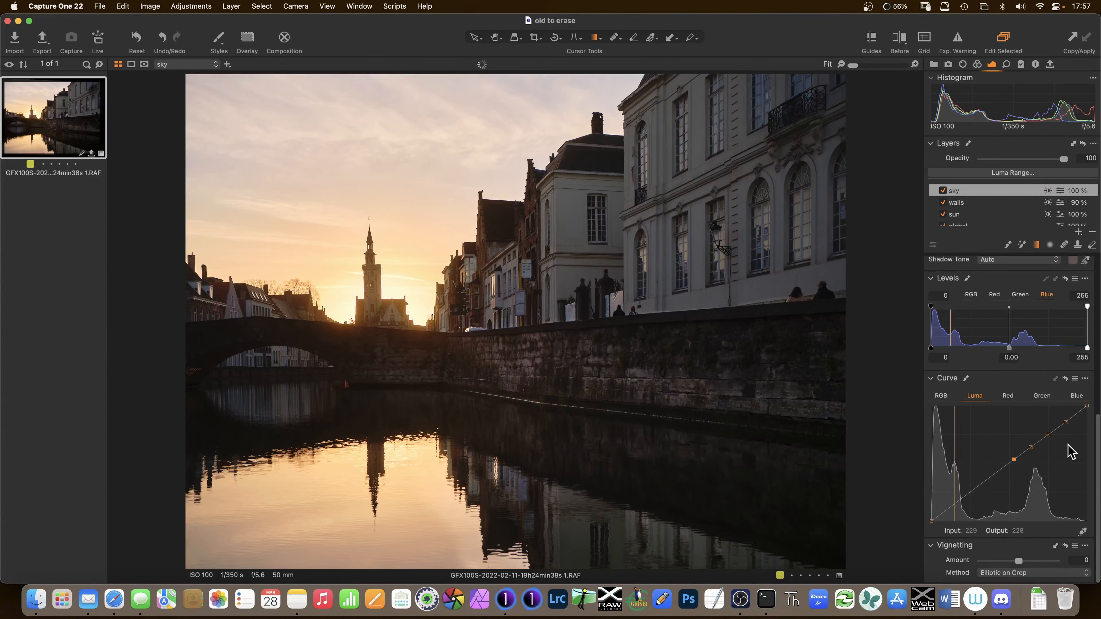
Raise the sky layer's brightest Luma curve point slightly, and the upper-midtone point to about input 164, output 168.
{"action": "left_click_drag", "start_coordinate": [1068, 423], "coordinate": [1053, 438]}
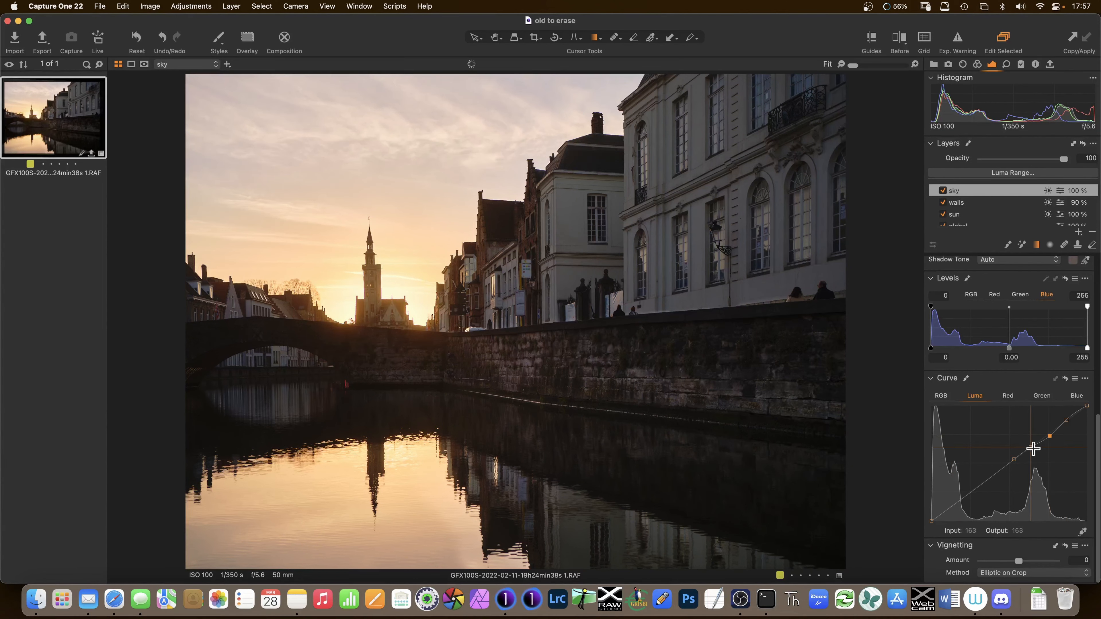
{"action": "left_click_drag", "start_coordinate": [1035, 451], "coordinate": [1032, 446]}
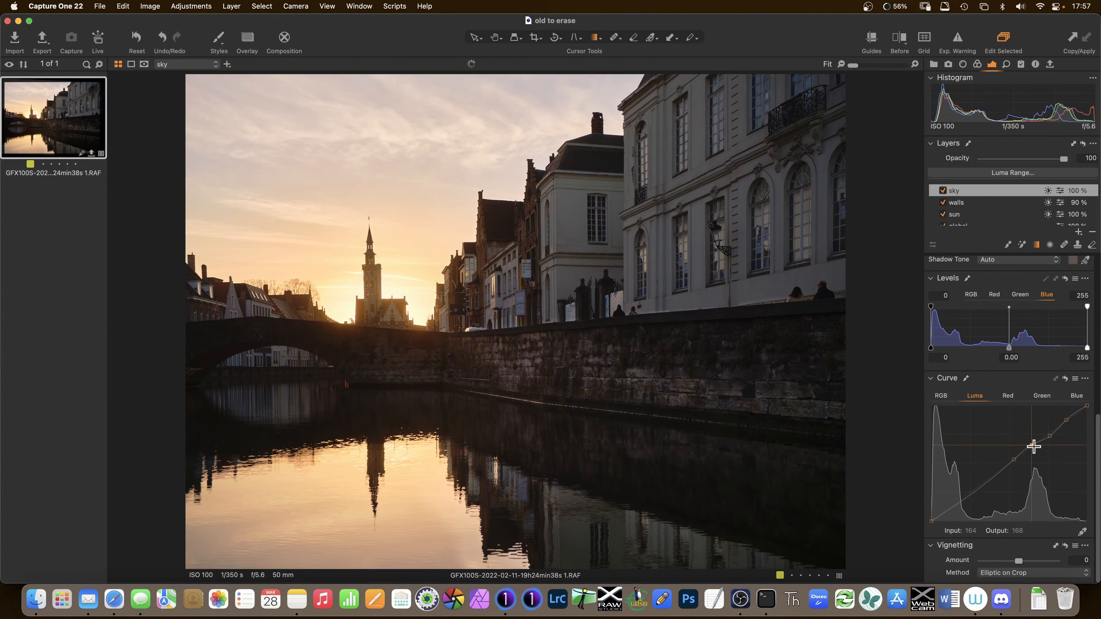
{"action": "left_click", "coordinate": [1049, 437]}
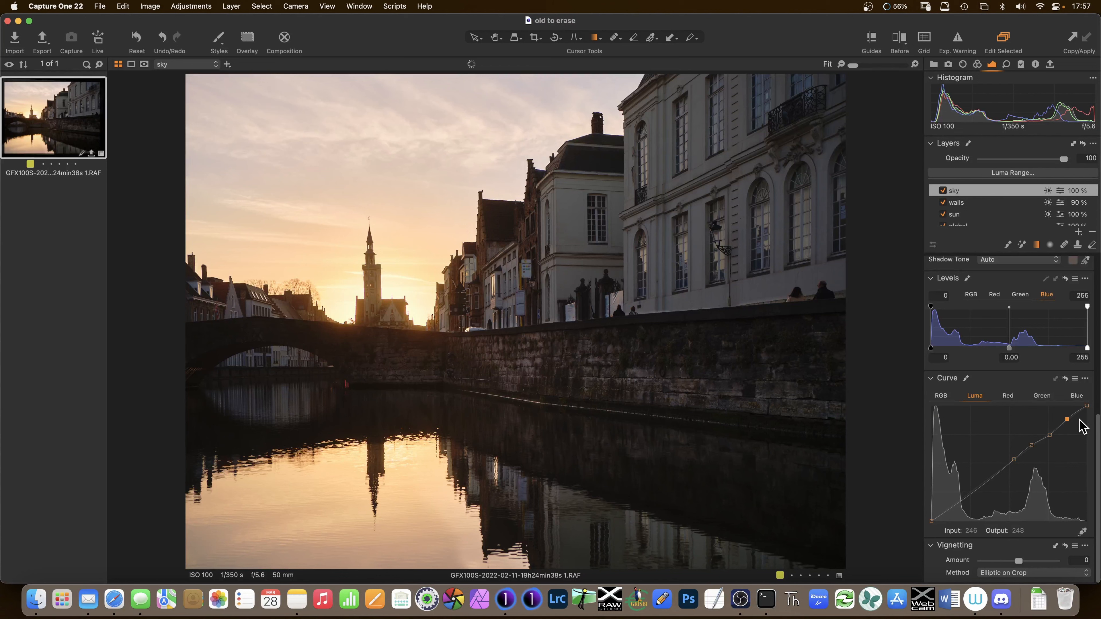
Compare the sky with and without the Luma curve adjustment.
{"action": "left_click", "coordinate": [1066, 379]}
{"action": "left_click", "coordinate": [1074, 378]}
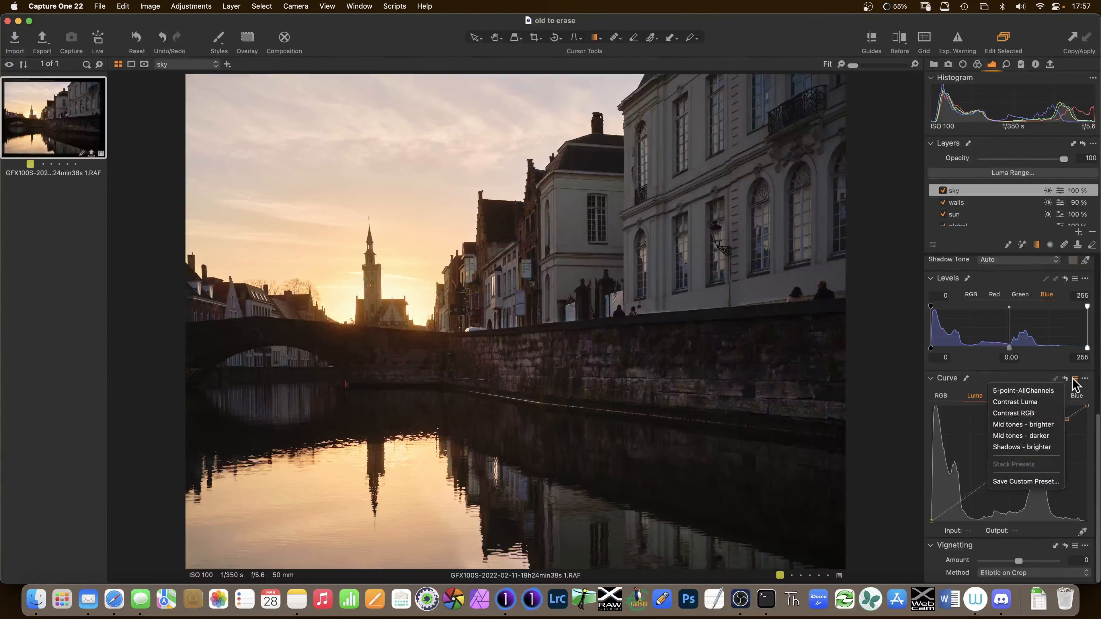
{"action": "key", "text": "Down"}
{"action": "key", "text": "Return"}
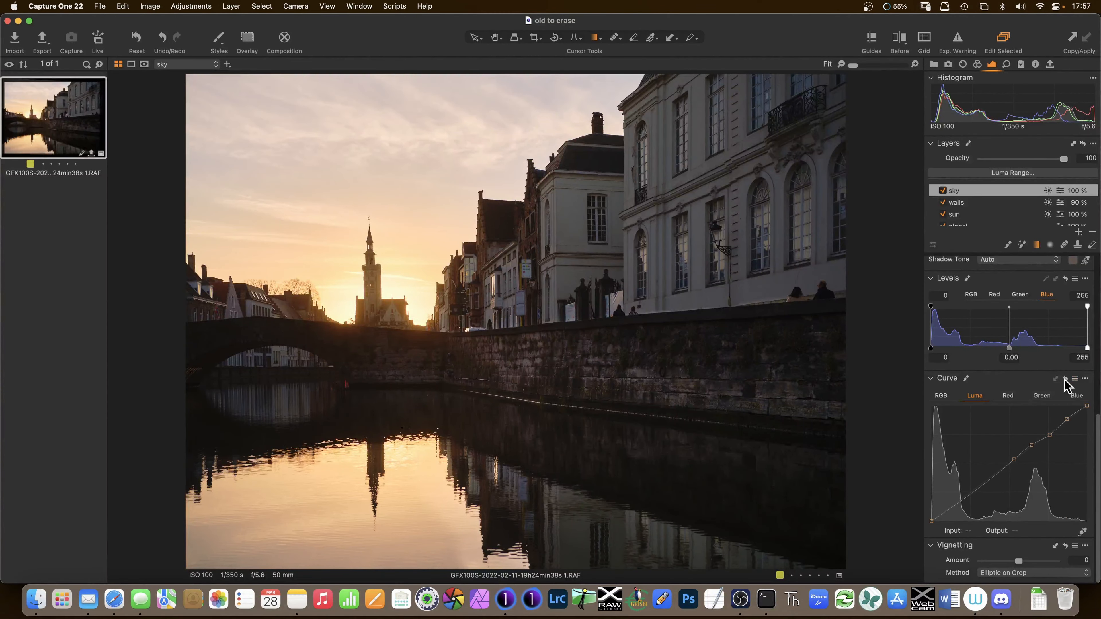
{"action": "left_click", "coordinate": [1066, 379]}
{"action": "left_click", "coordinate": [1066, 379]}
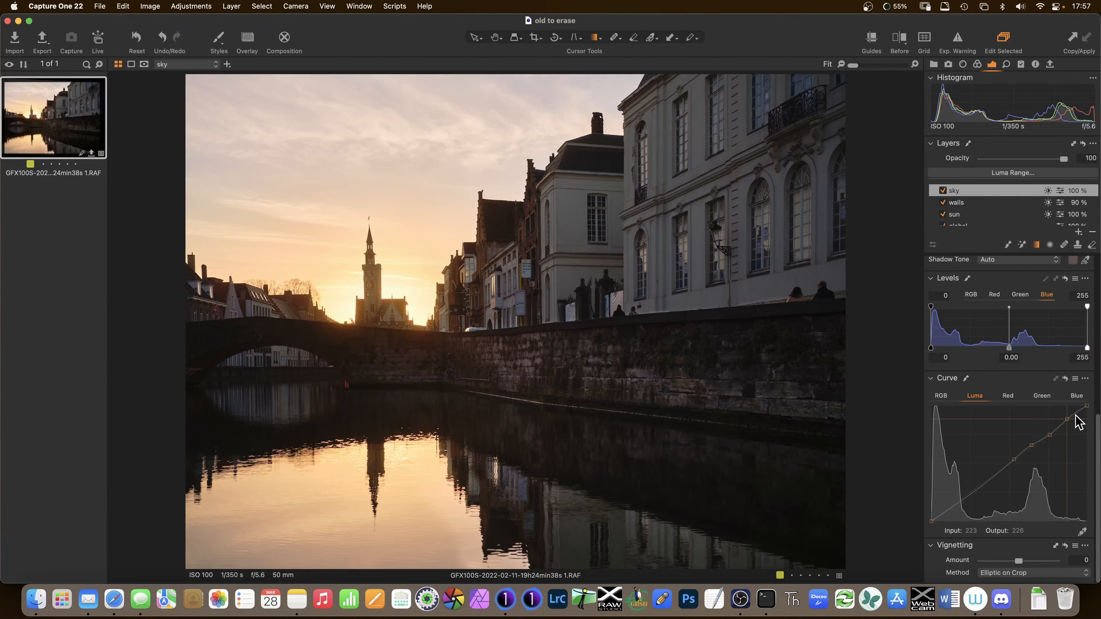
Set the sky layer's Structure to 41.
{"action": "scroll", "coordinate": [1097, 441], "scroll_direction": "up", "scroll_amount": 2}
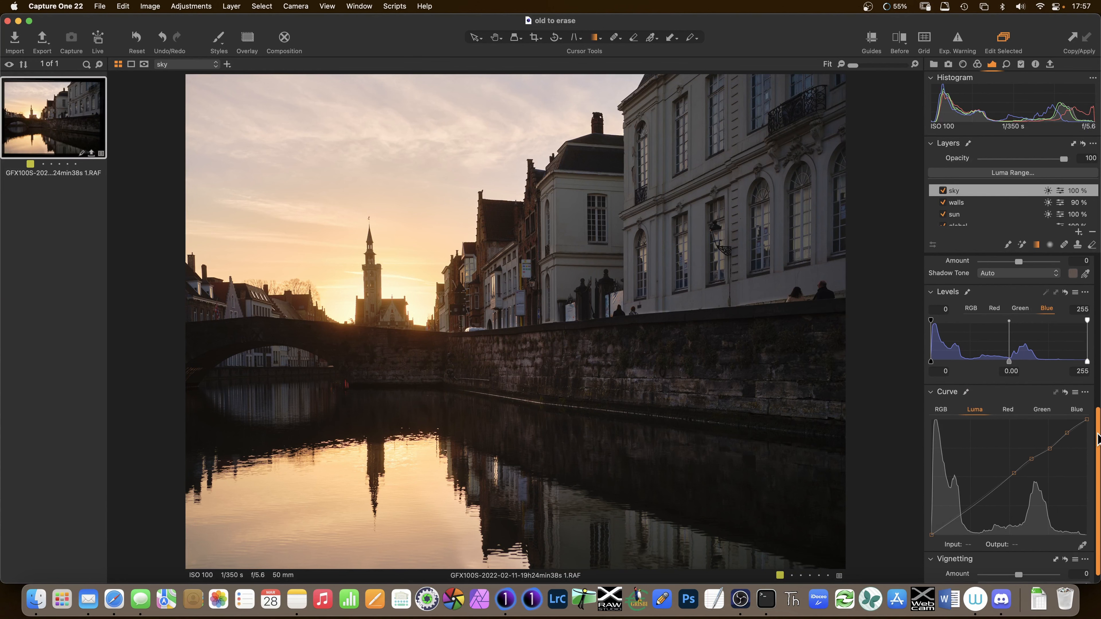
{"action": "scroll", "coordinate": [1099, 439], "scroll_direction": "up", "scroll_amount": 10}
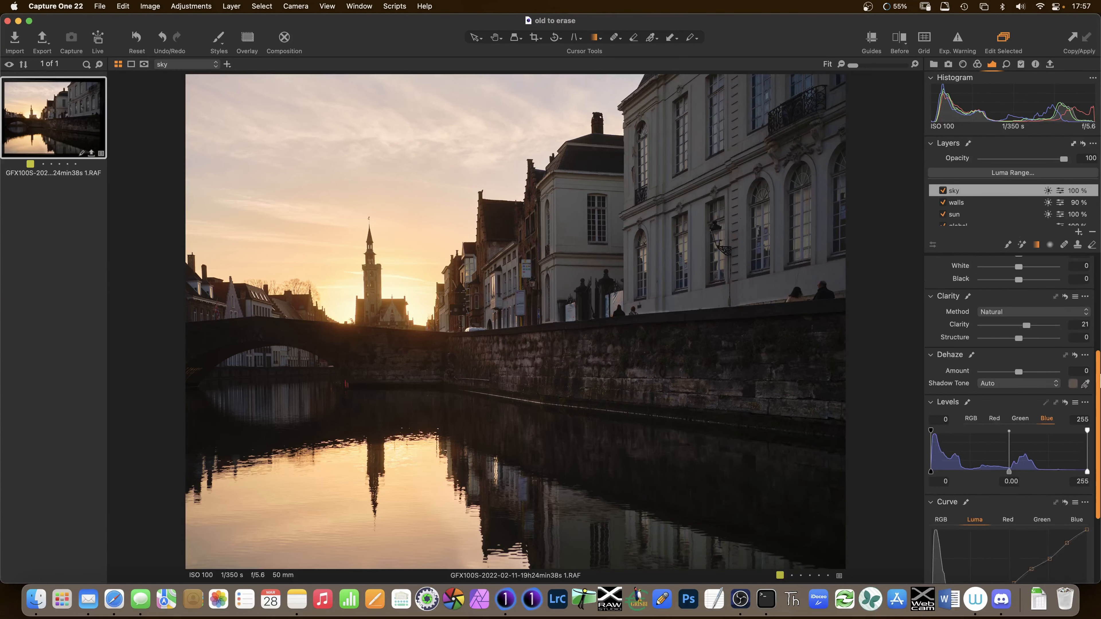
{"action": "mouse_move", "coordinate": [1018, 376]}
{"action": "left_mouse_down"}
{"action": "mouse_move", "coordinate": [1062, 383]}
{"action": "mouse_move", "coordinate": [1033, 390]}
{"action": "left_mouse_up"}
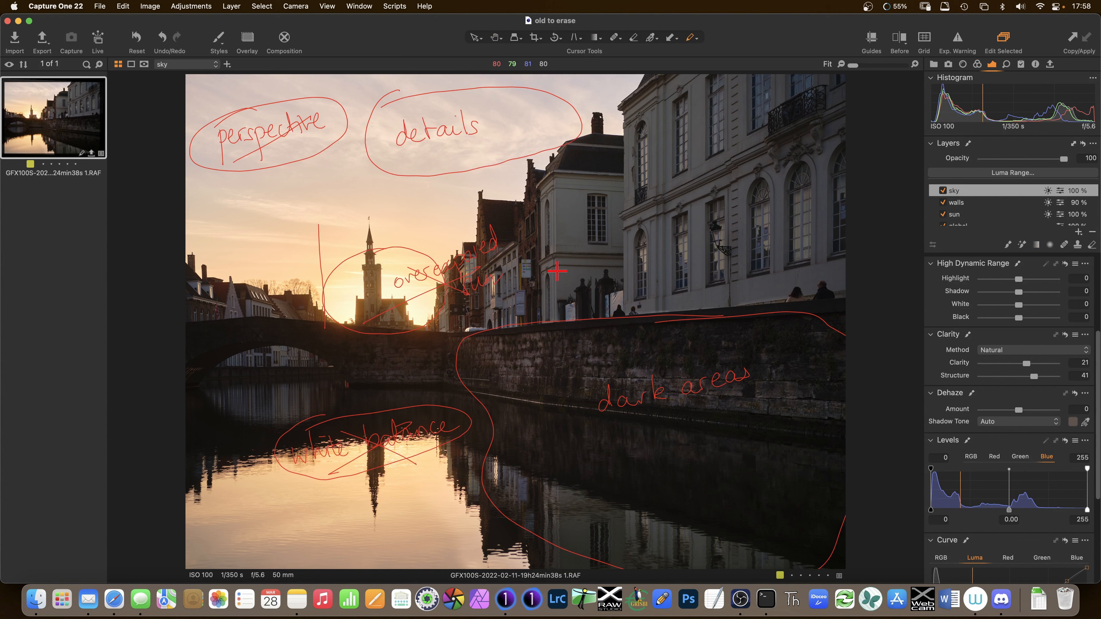
Strike through the handwritten "details" and "dark areas" annotations on the photo and leave the annotation tool.
{"action": "left_click_drag", "start_coordinate": [396, 159], "coordinate": [478, 106]}
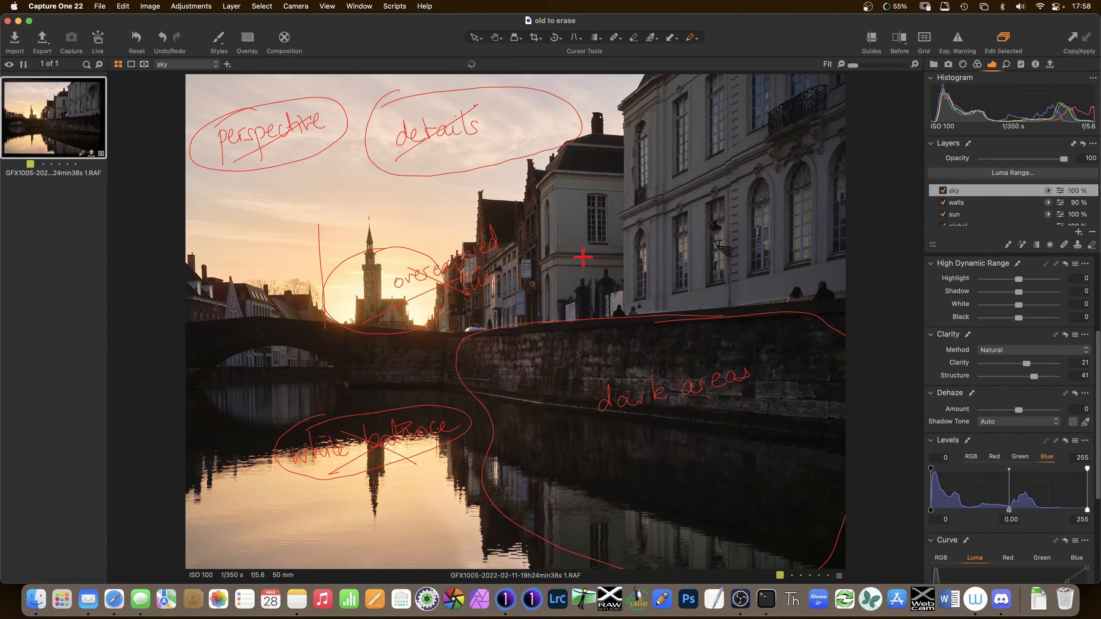
{"action": "left_click_drag", "start_coordinate": [631, 458], "coordinate": [715, 393]}
{"action": "left_click", "coordinate": [498, 38]}
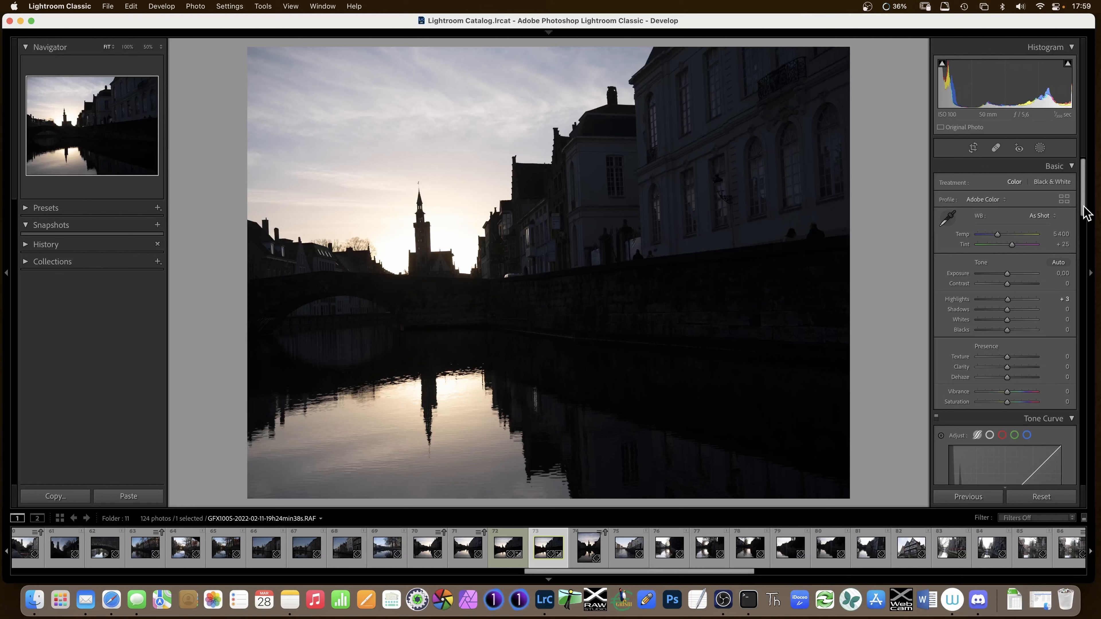
{"action": "left_click_drag", "start_coordinate": [1084, 206], "coordinate": [1084, 205]}
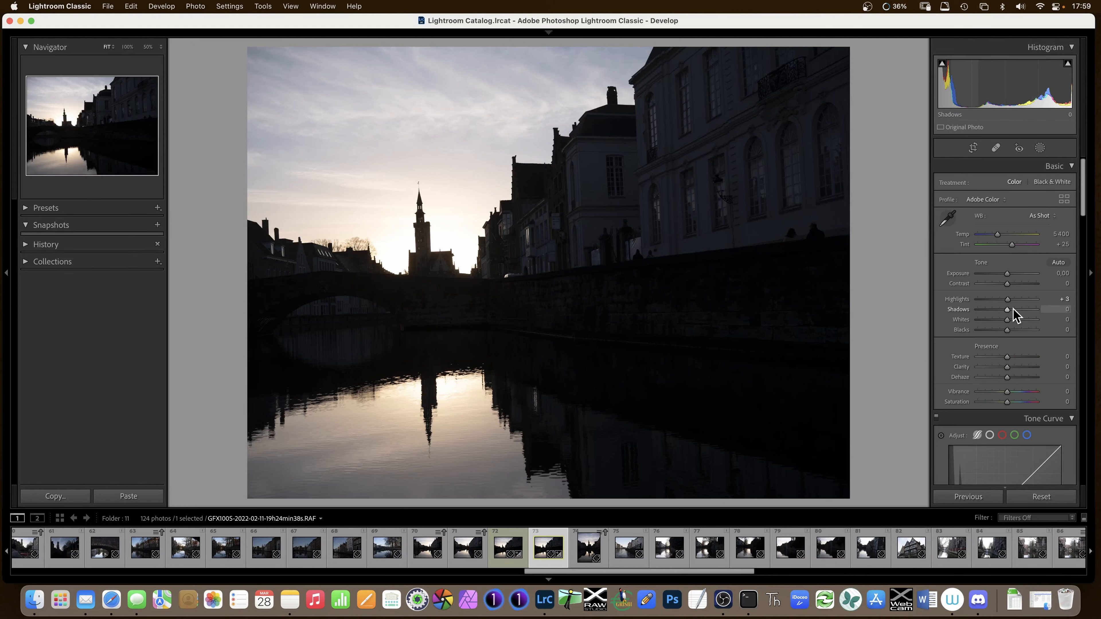
Raise Shadows to +90 and sample the white balance from the facade of the grey building beyond the tower.
{"action": "left_click_drag", "start_coordinate": [1008, 309], "coordinate": [1035, 314]}
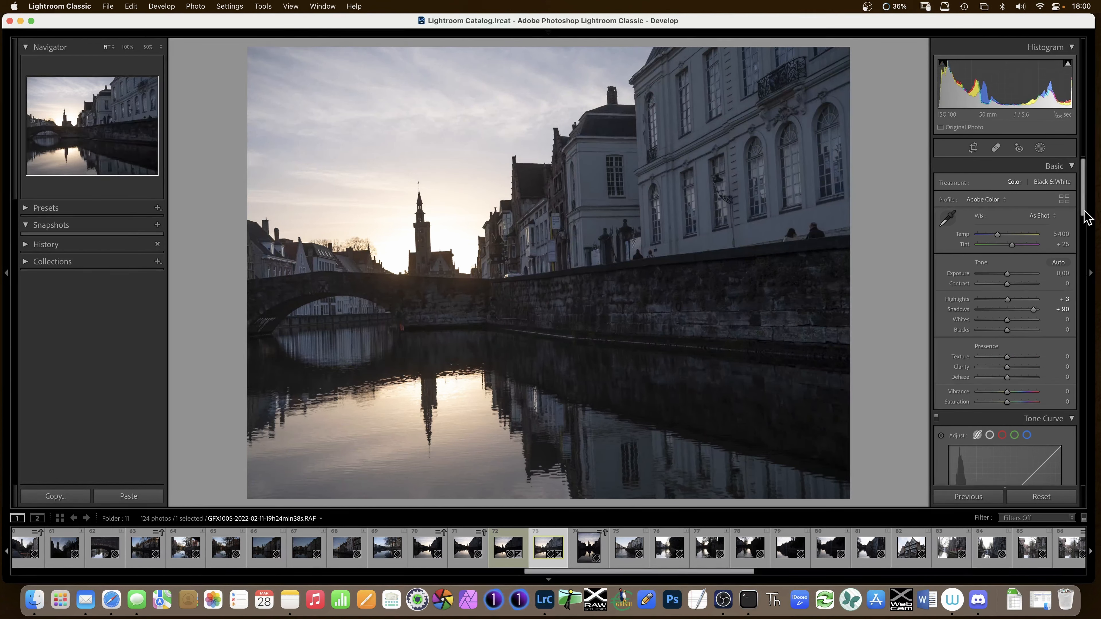
{"action": "left_click", "coordinate": [948, 218]}
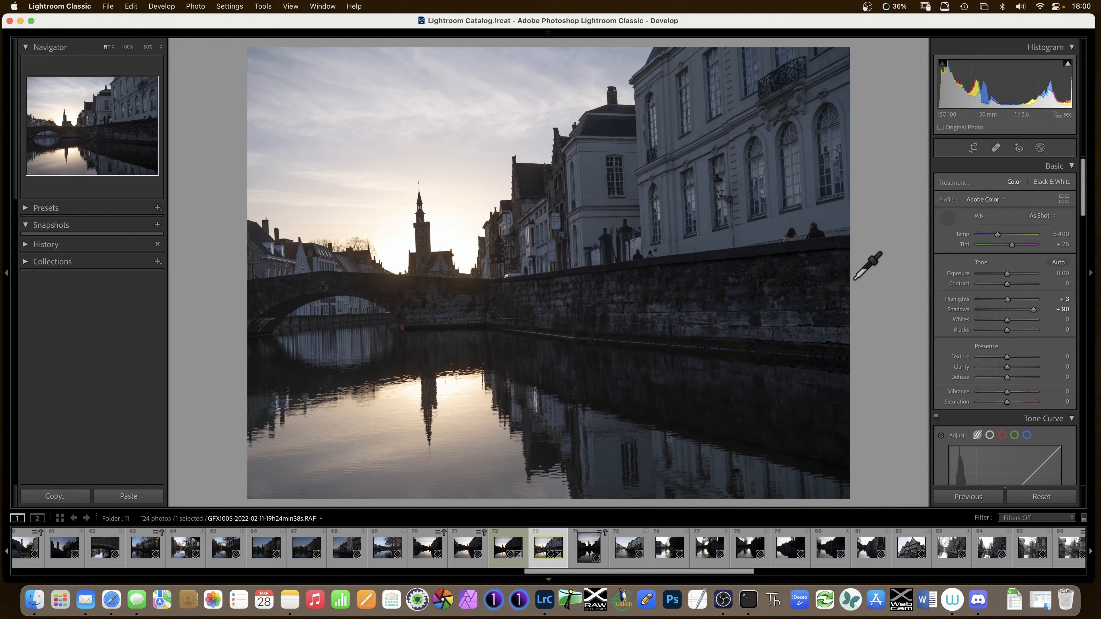
{"action": "left_click", "coordinate": [592, 181]}
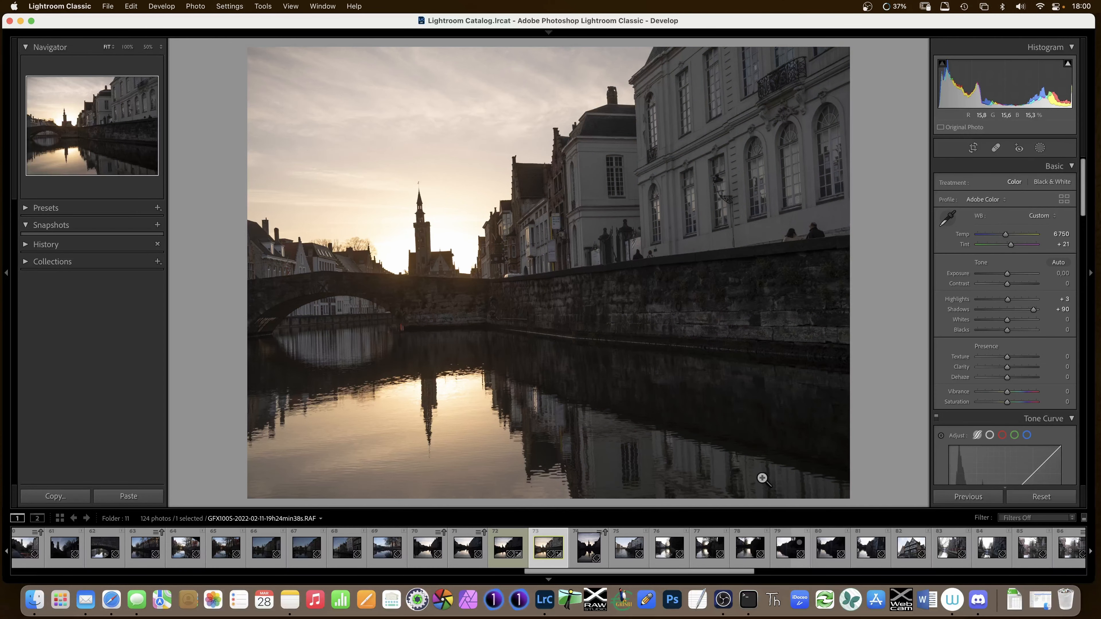
{"action": "left_click", "coordinate": [950, 219]}
{"action": "left_click", "coordinate": [949, 217]}
Correct the photo's perspective with Auto Upright after trying the Vertical, Level and Full modes.
{"action": "left_click_drag", "start_coordinate": [1085, 209], "coordinate": [1086, 404]}
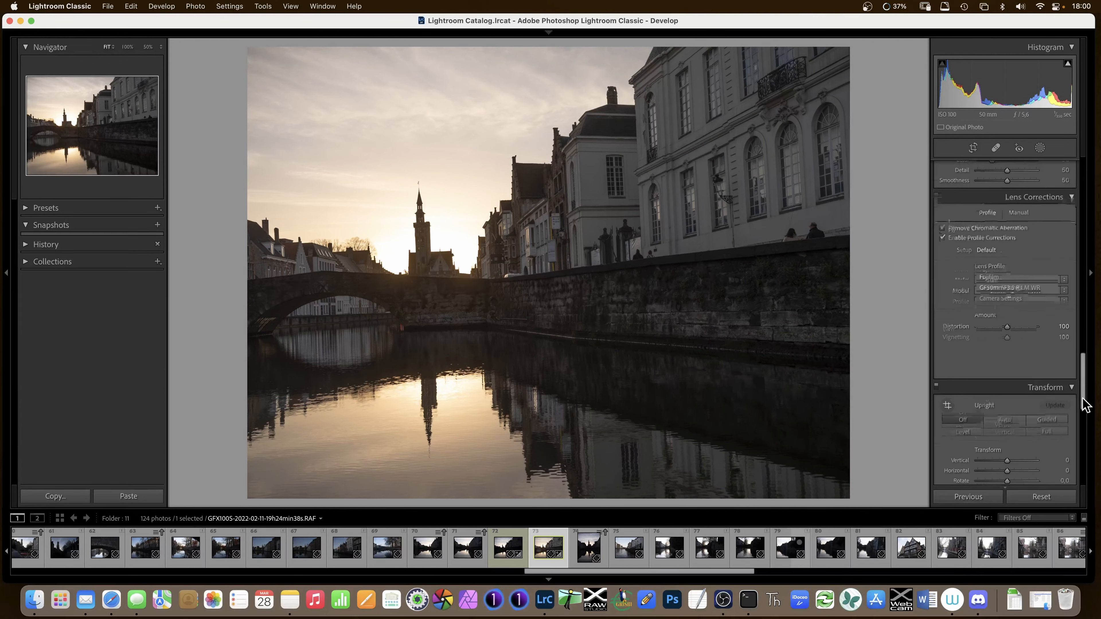
{"action": "scroll", "coordinate": [1011, 211], "scroll_direction": "down", "scroll_amount": 5}
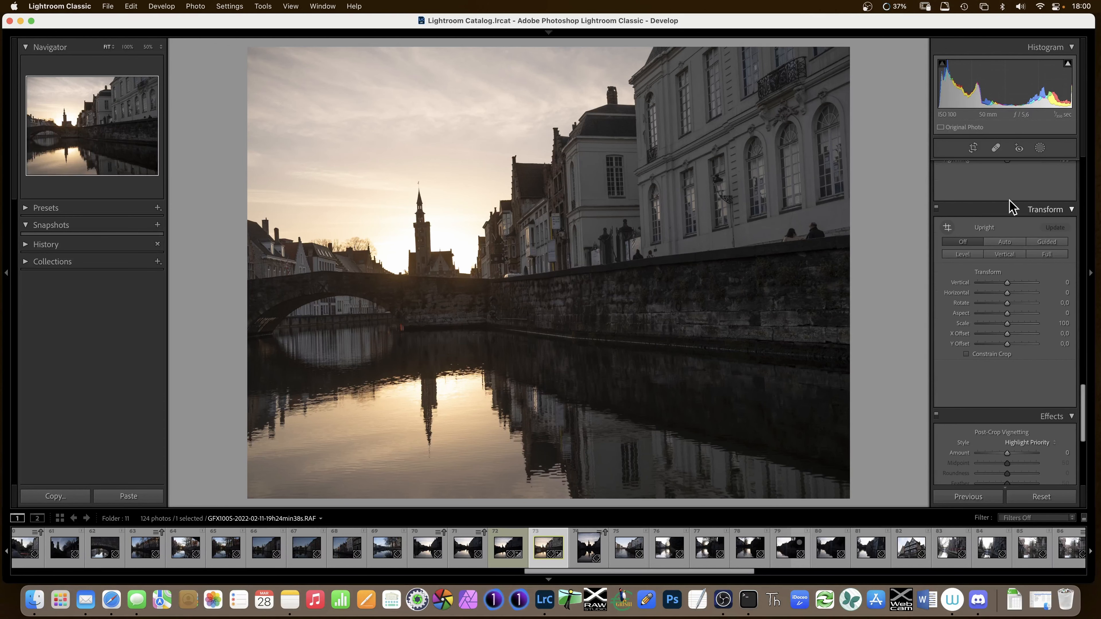
{"action": "left_click", "coordinate": [1005, 243]}
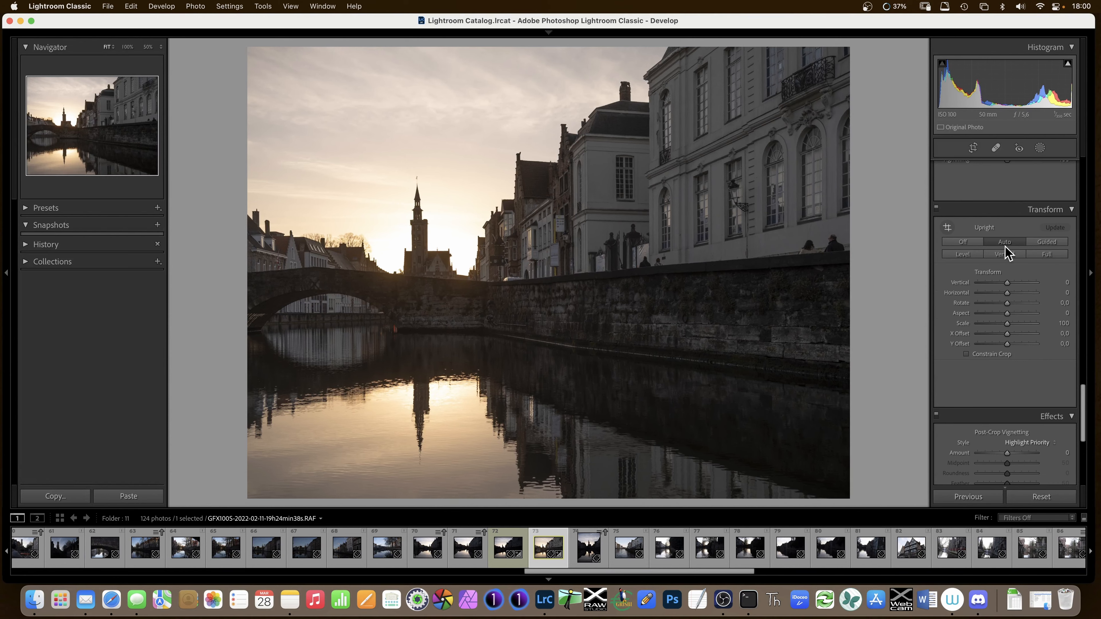
{"action": "left_click", "coordinate": [1005, 255]}
{"action": "left_click", "coordinate": [963, 255]}
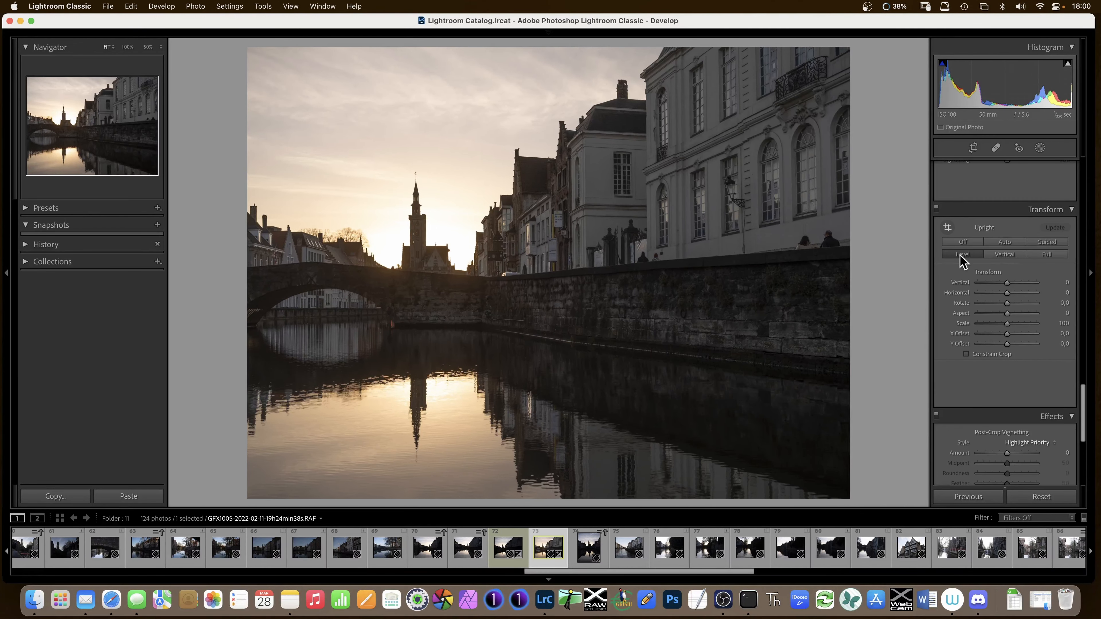
{"action": "left_click", "coordinate": [1044, 255]}
{"action": "left_click", "coordinate": [983, 243]}
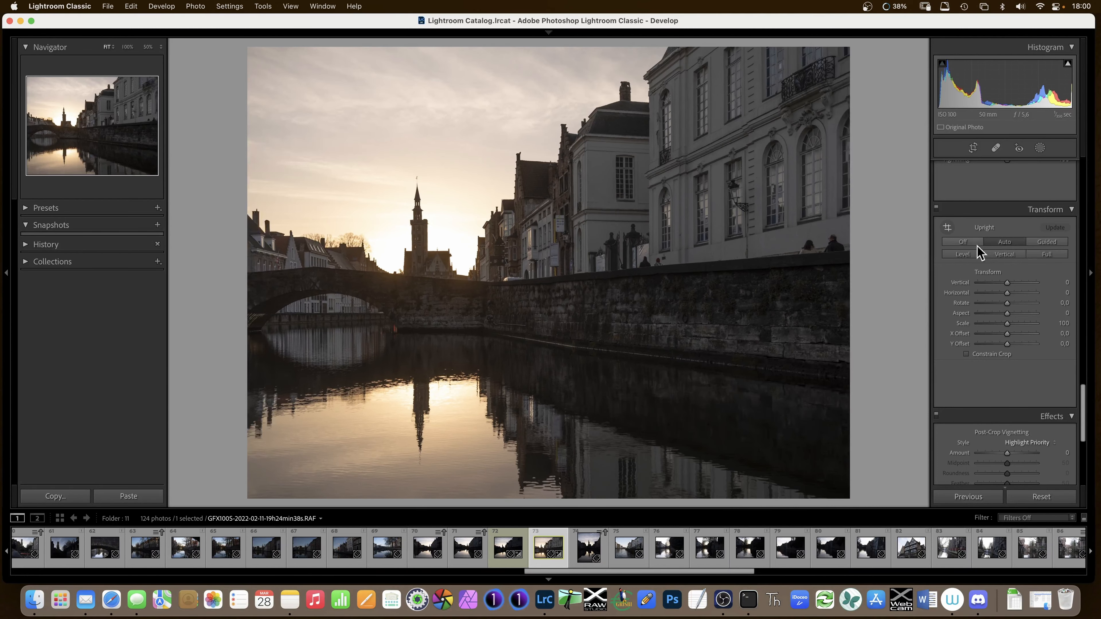
Compare the Auto and Vertical Upright corrections repeatedly on the photo, finishing on Auto.
{"action": "left_click", "coordinate": [1007, 243]}
{"action": "left_click", "coordinate": [1007, 255]}
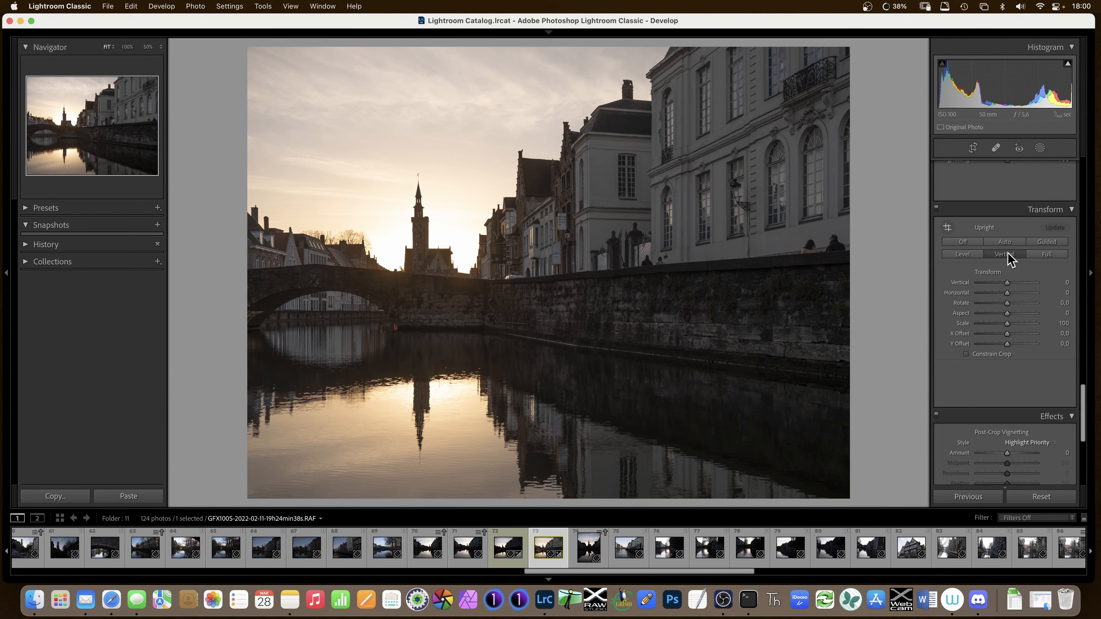
{"action": "left_click", "coordinate": [1004, 242]}
{"action": "left_click", "coordinate": [1003, 255]}
{"action": "left_click", "coordinate": [1006, 245]}
{"action": "left_click", "coordinate": [1007, 255]}
{"action": "left_click", "coordinate": [1005, 243]}
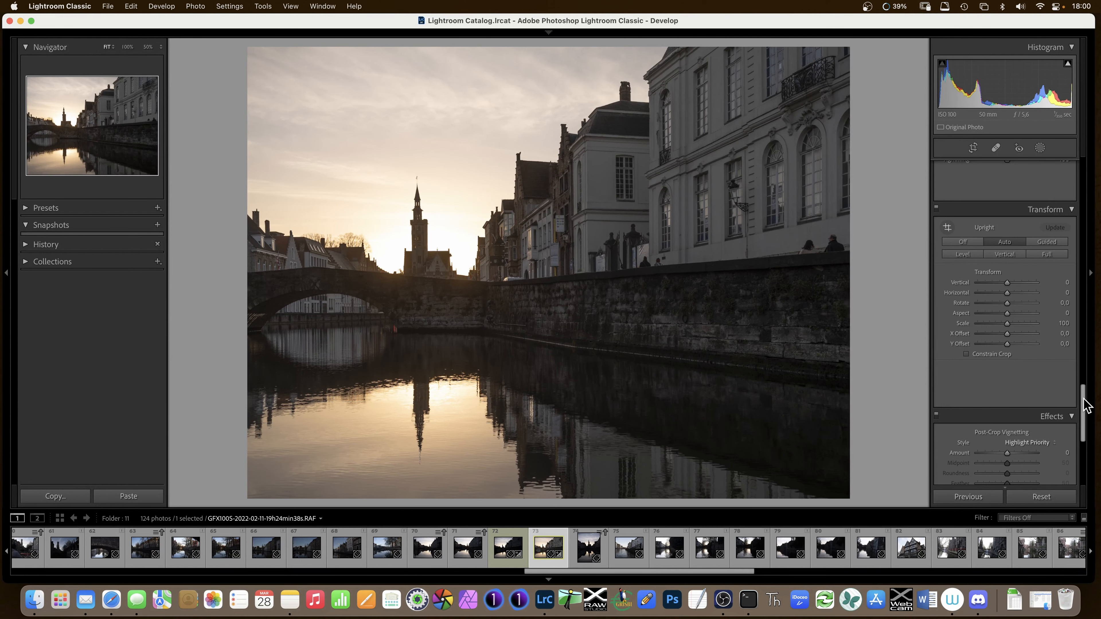
Set the photo's Shadows to +91 in the basic tone adjustments.
{"action": "scroll", "coordinate": [1089, 395], "scroll_direction": "up", "scroll_amount": 2}
{"action": "scroll", "coordinate": [1089, 394], "scroll_direction": "up", "scroll_amount": 15}
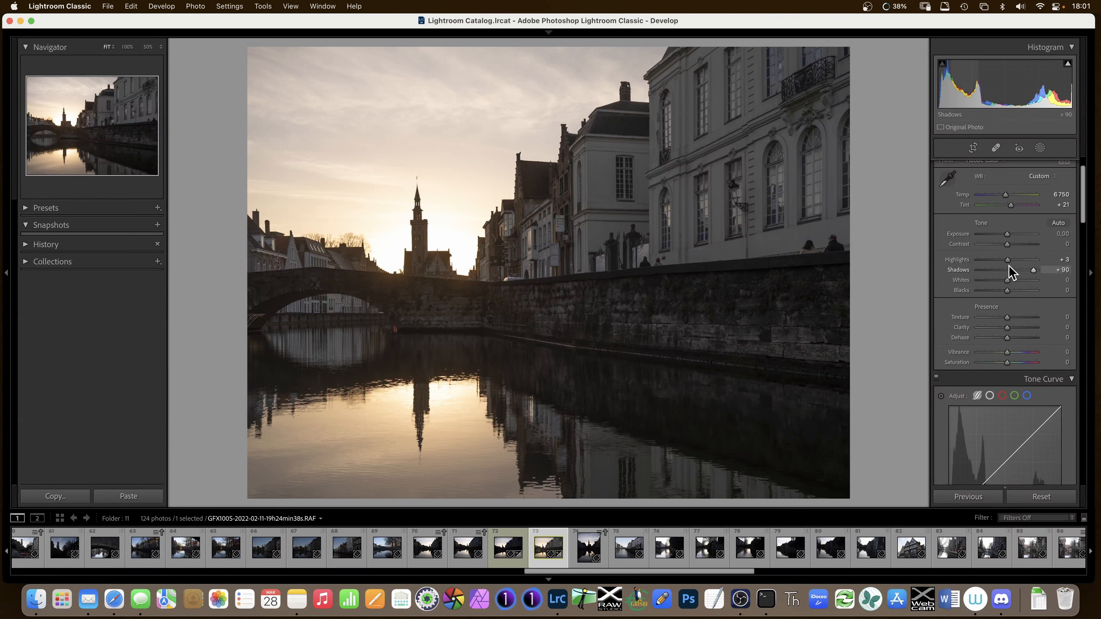
{"action": "left_click", "coordinate": [1032, 271]}
{"action": "left_click_drag", "start_coordinate": [1034, 270], "coordinate": [1036, 270]}
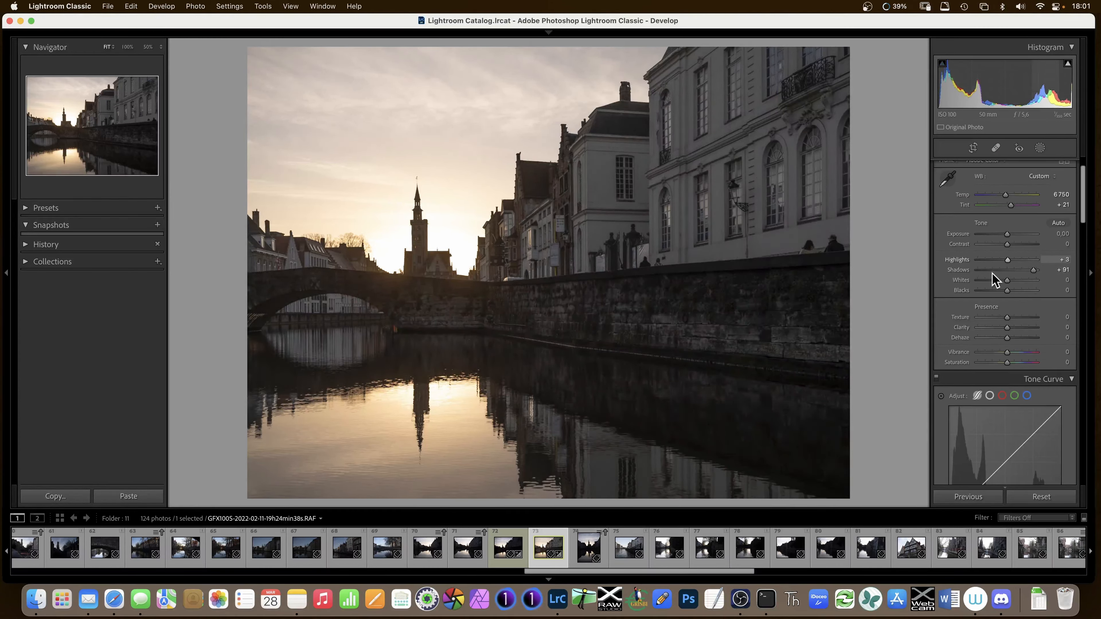
{"action": "scroll", "coordinate": [1088, 226], "scroll_direction": "down", "scroll_amount": 1}
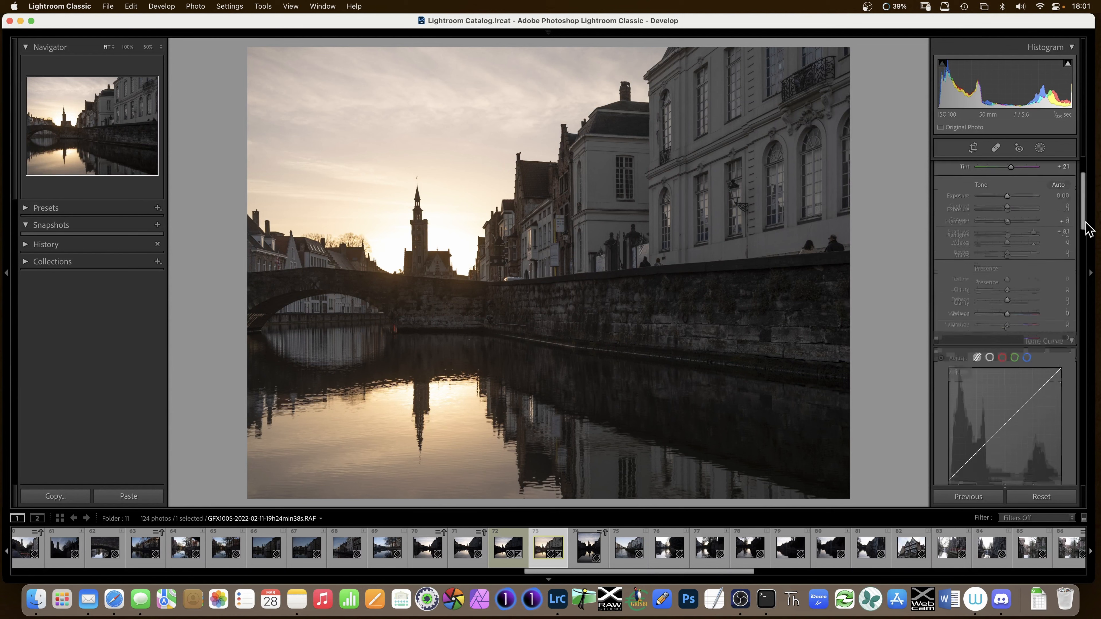
{"action": "scroll", "coordinate": [1089, 226], "scroll_direction": "up", "scroll_amount": 2}
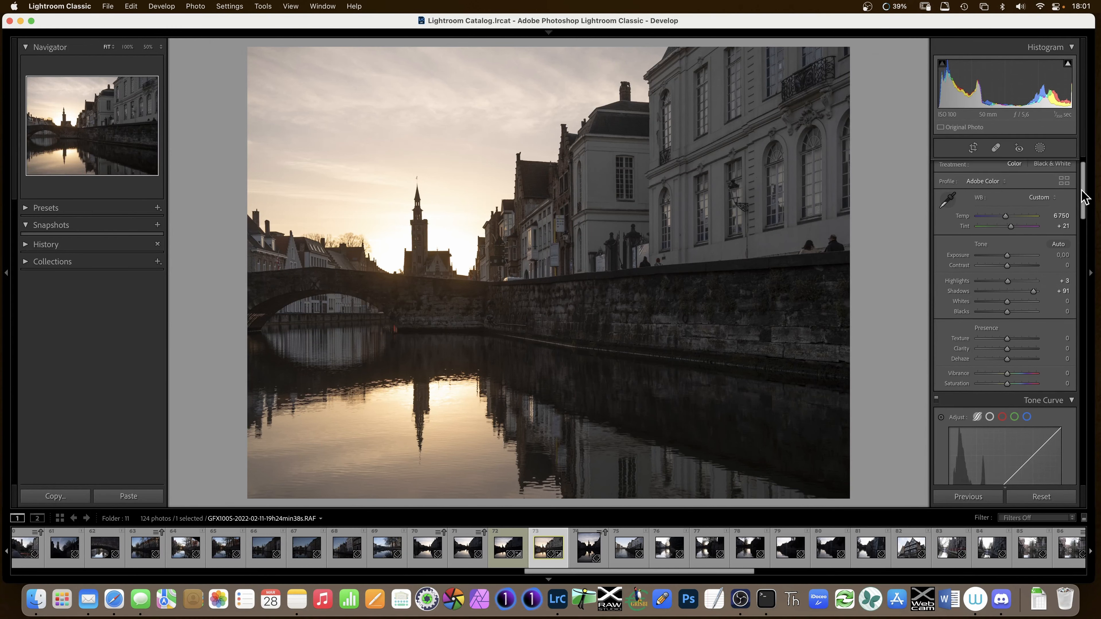
{"action": "scroll", "coordinate": [1085, 196], "scroll_direction": "up", "scroll_amount": 2}
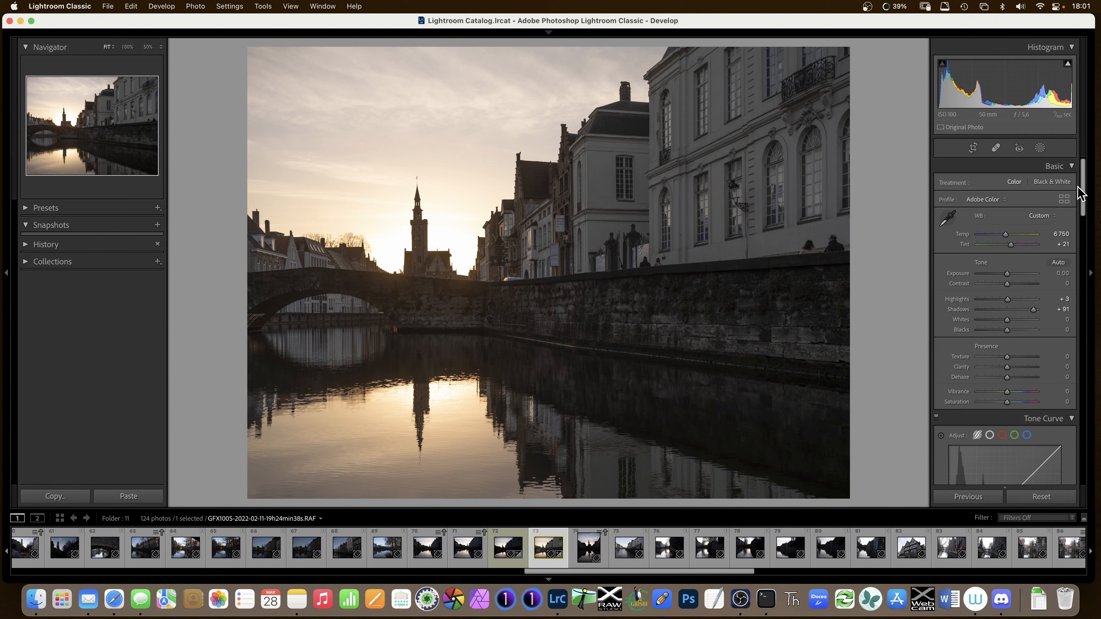
{"action": "scroll", "coordinate": [1085, 196], "scroll_direction": "down", "scroll_amount": 5}
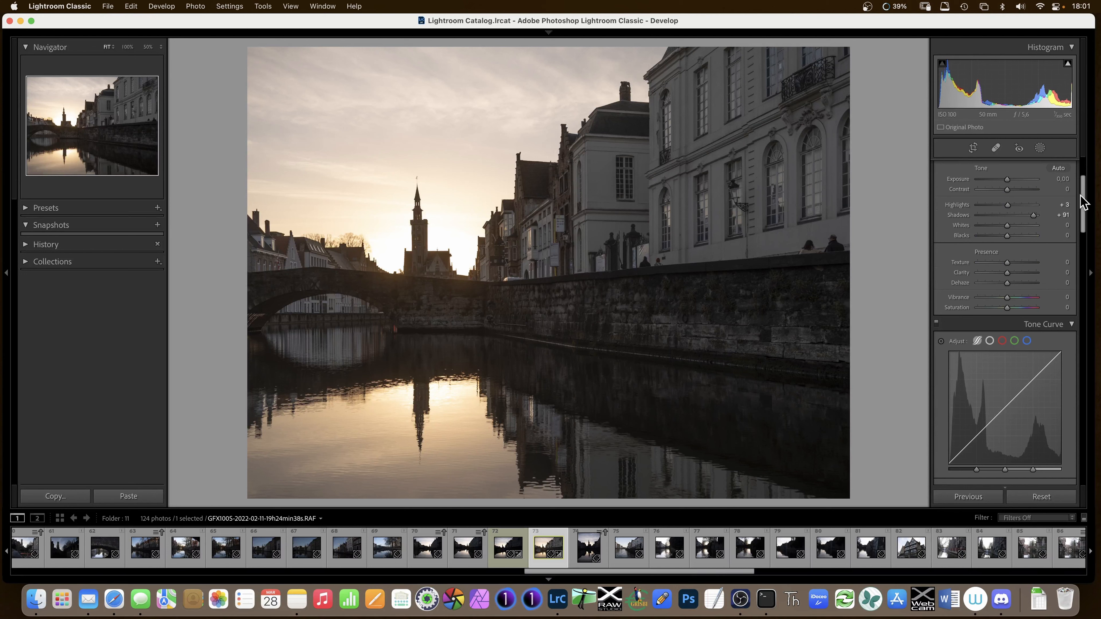
{"action": "scroll", "coordinate": [1082, 204], "scroll_direction": "up", "scroll_amount": 3}
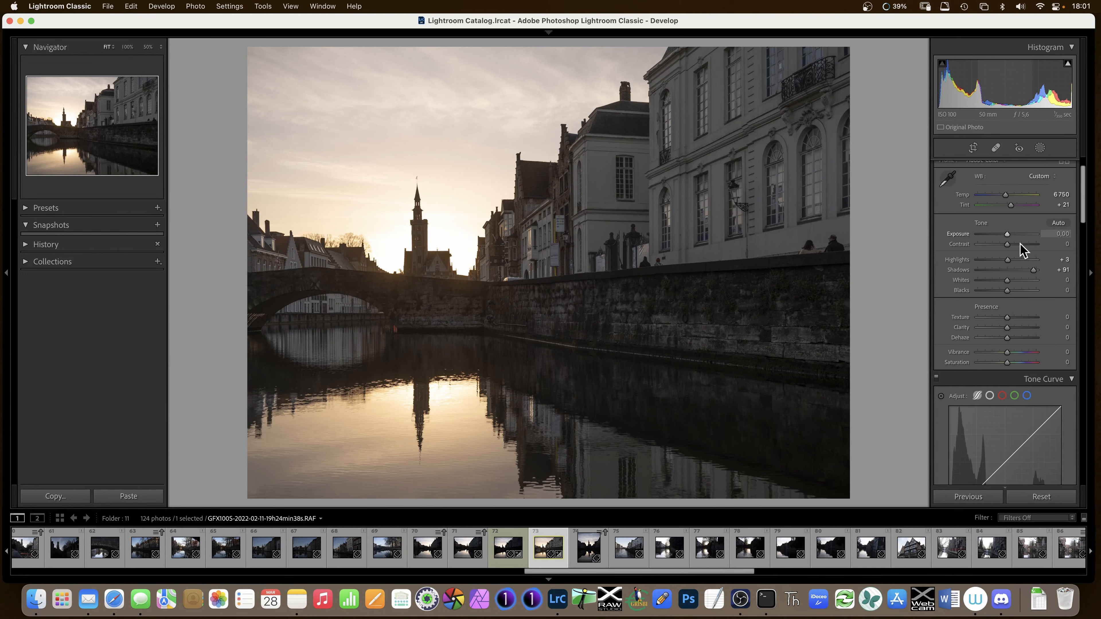
Lower Highlights to -45, judging the bright sky around the church tower at 100% magnification before returning to the full view.
{"action": "left_click_drag", "start_coordinate": [1008, 260], "coordinate": [968, 265]}
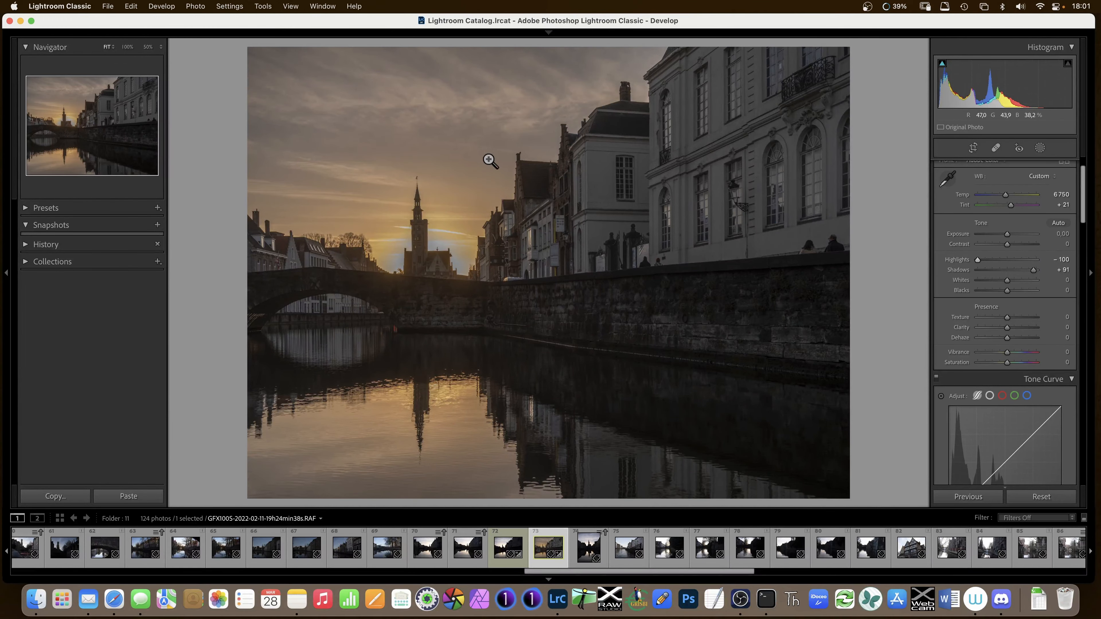
{"action": "mouse_move", "coordinate": [975, 261]}
{"action": "left_mouse_down"}
{"action": "mouse_move", "coordinate": [1000, 266]}
{"action": "mouse_move", "coordinate": [990, 265]}
{"action": "left_mouse_up"}
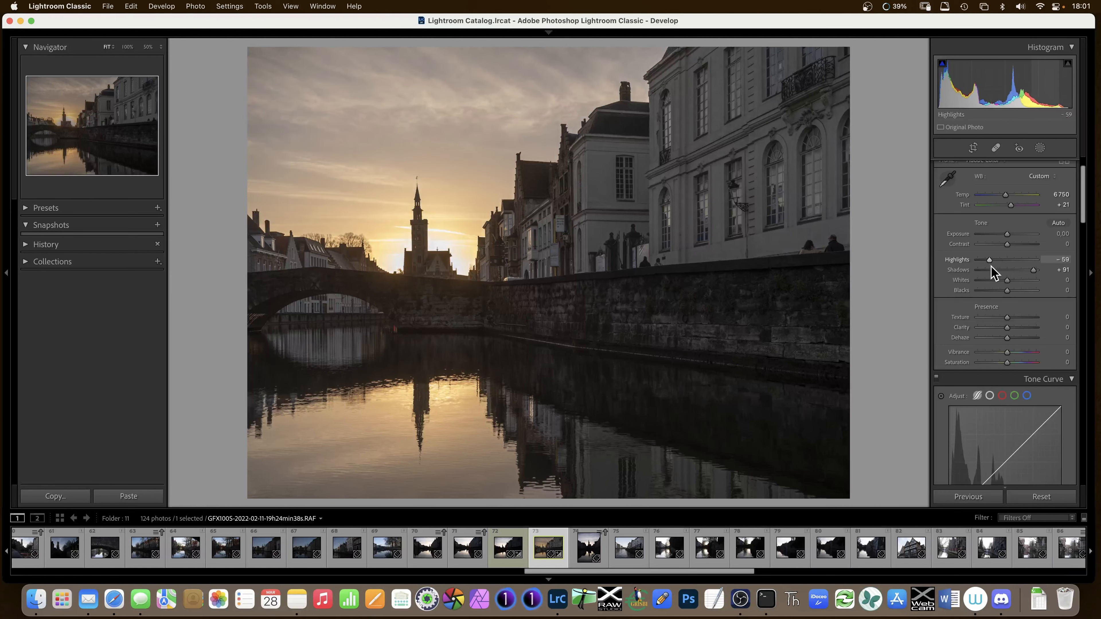
{"action": "left_click", "coordinate": [443, 253]}
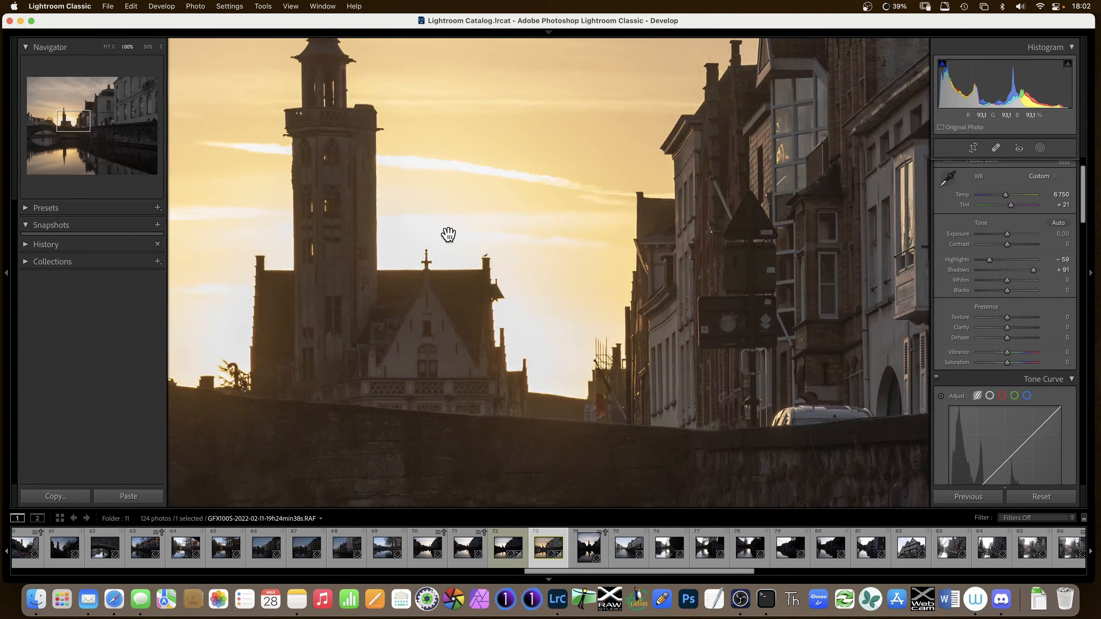
{"action": "left_click_drag", "start_coordinate": [445, 285], "coordinate": [525, 287]}
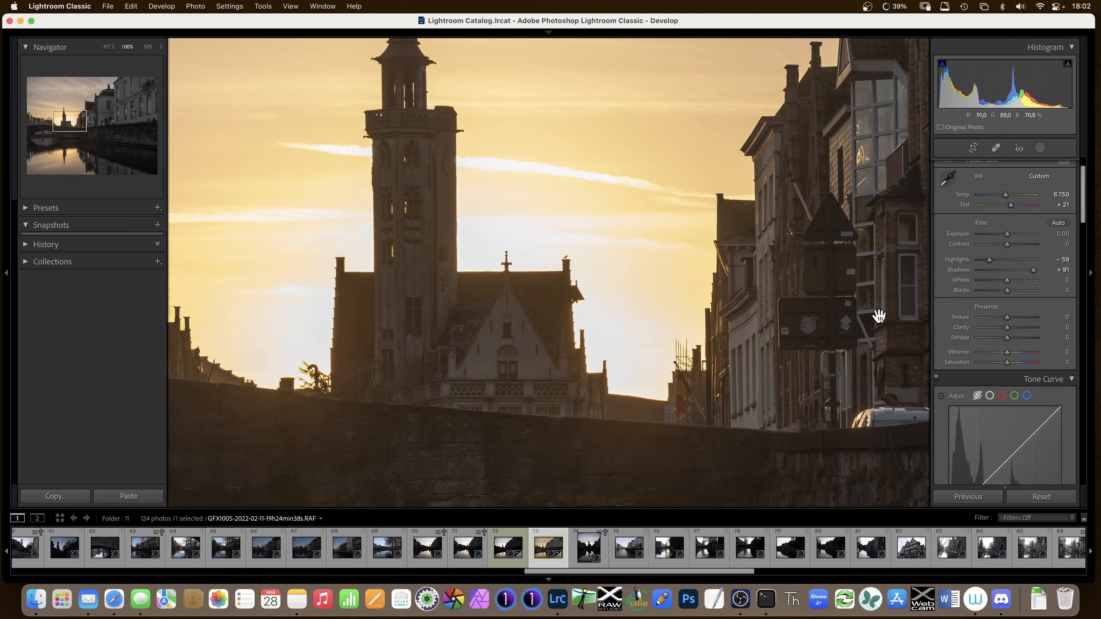
{"action": "left_click_drag", "start_coordinate": [990, 260], "coordinate": [995, 260]}
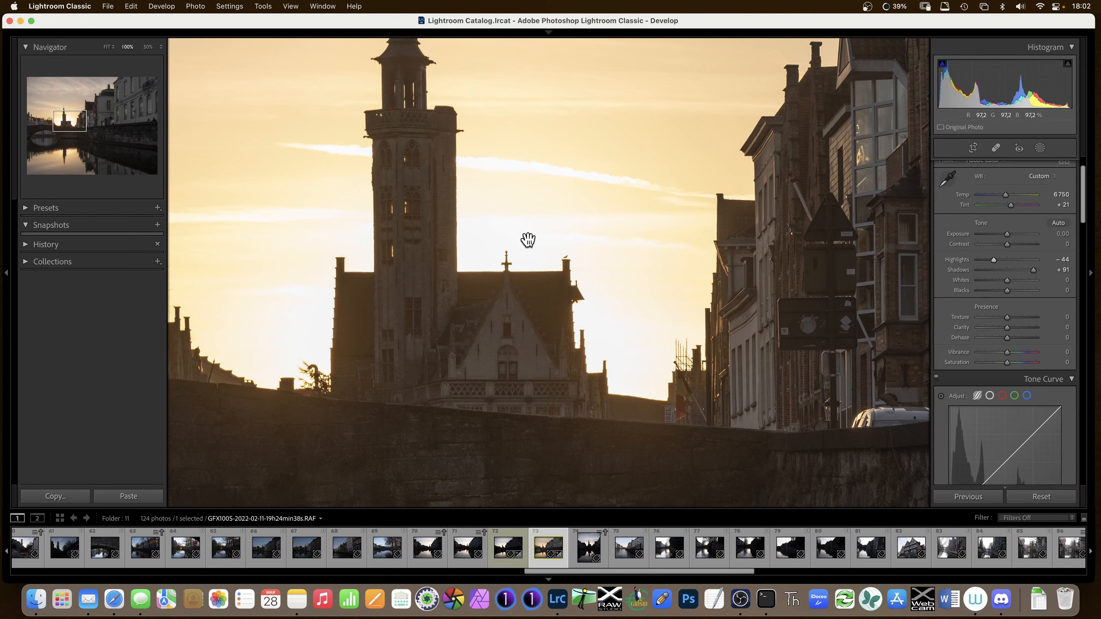
{"action": "left_click_drag", "start_coordinate": [995, 259], "coordinate": [995, 260]}
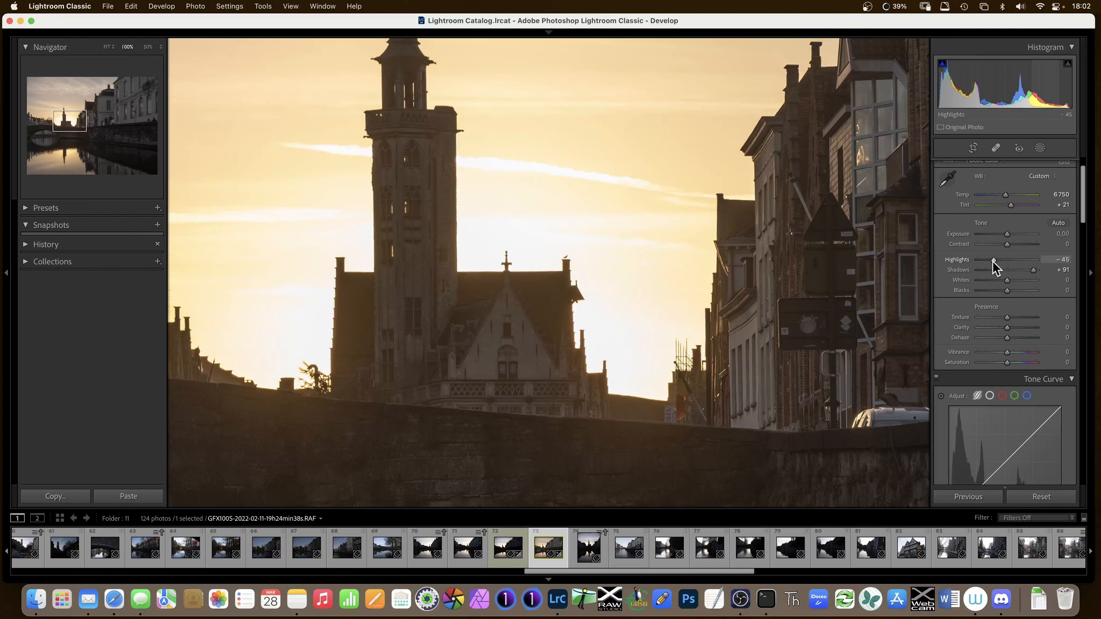
{"action": "left_click_drag", "start_coordinate": [629, 305], "coordinate": [546, 271]}
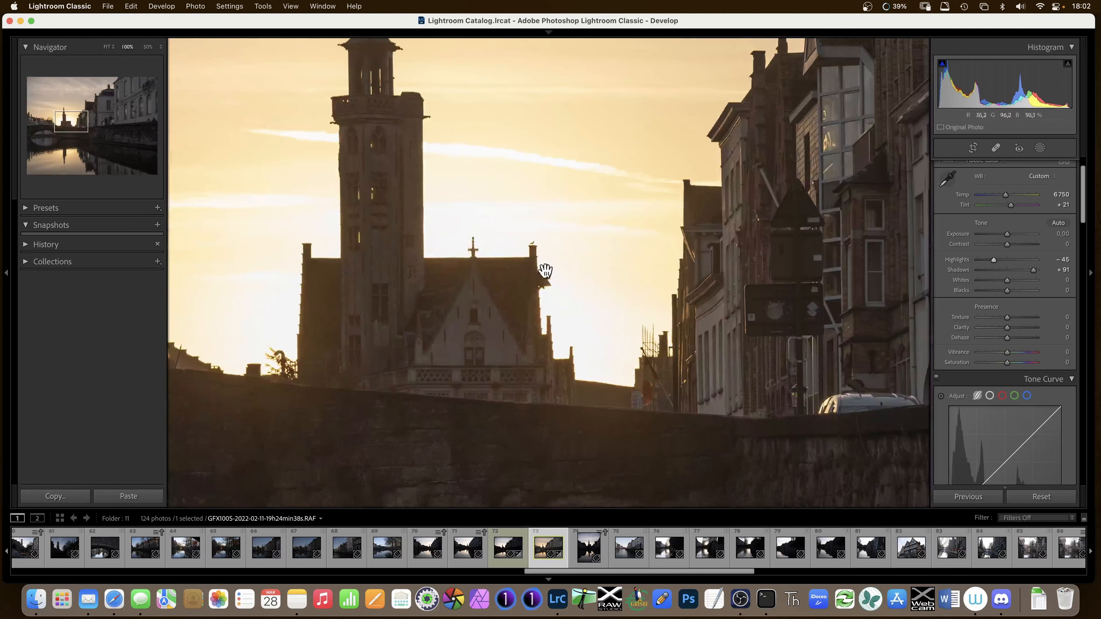
{"action": "left_click", "coordinate": [556, 271]}
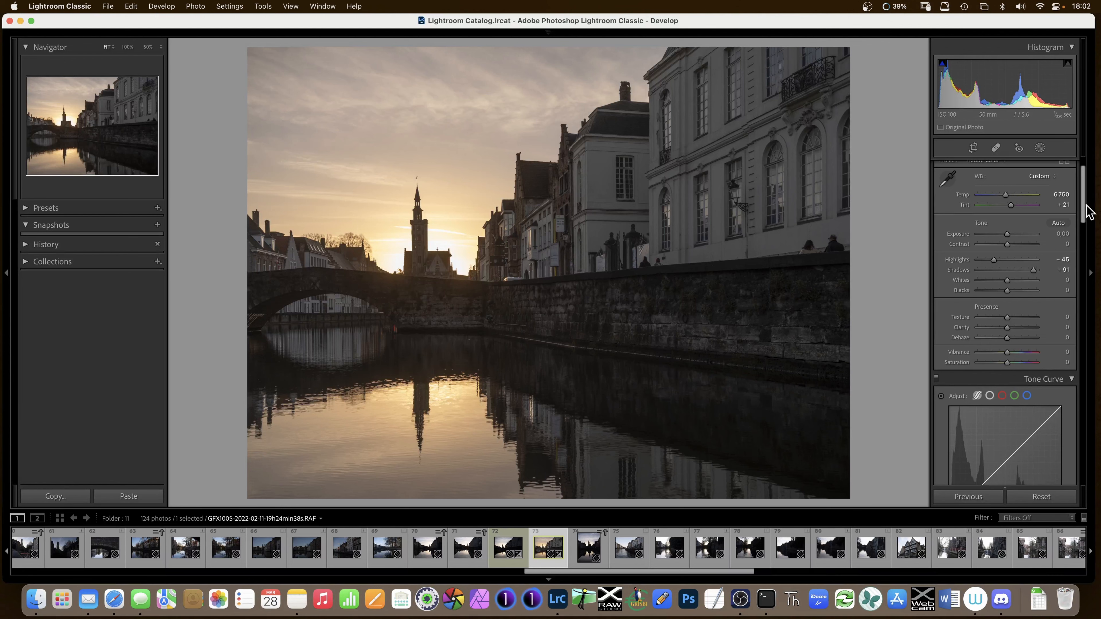
Shift the tone curve's two lower region dividers toward the shadows and set Darks to +58 and Lights to +6.
{"action": "scroll", "coordinate": [1086, 221], "scroll_direction": "down", "scroll_amount": 5}
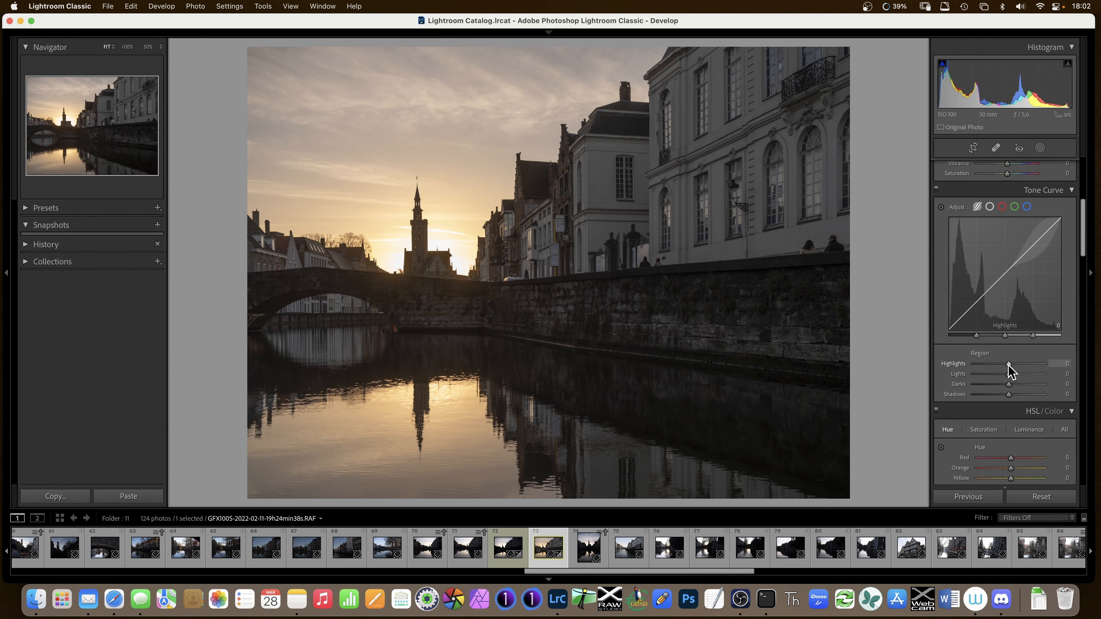
{"action": "left_click_drag", "start_coordinate": [1009, 374], "coordinate": [1021, 389]}
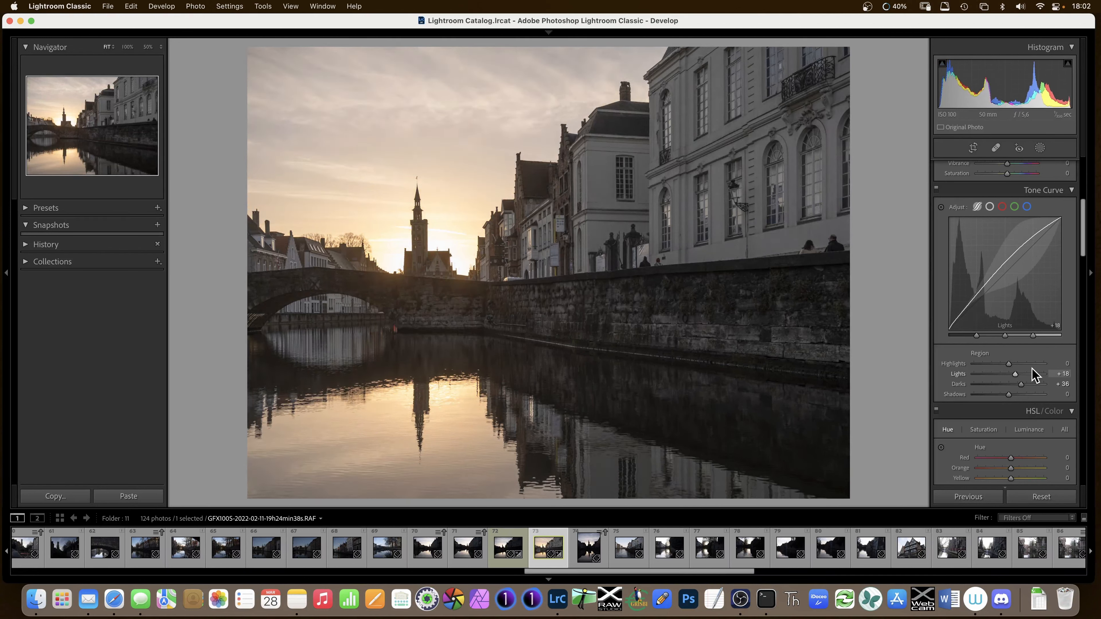
{"action": "left_click_drag", "start_coordinate": [1034, 336], "coordinate": [973, 337]}
{"action": "mouse_move", "coordinate": [1021, 384]}
{"action": "left_mouse_down"}
{"action": "mouse_move", "coordinate": [1035, 386]}
{"action": "mouse_move", "coordinate": [1003, 376]}
{"action": "mouse_move", "coordinate": [1012, 376]}
{"action": "left_mouse_up"}
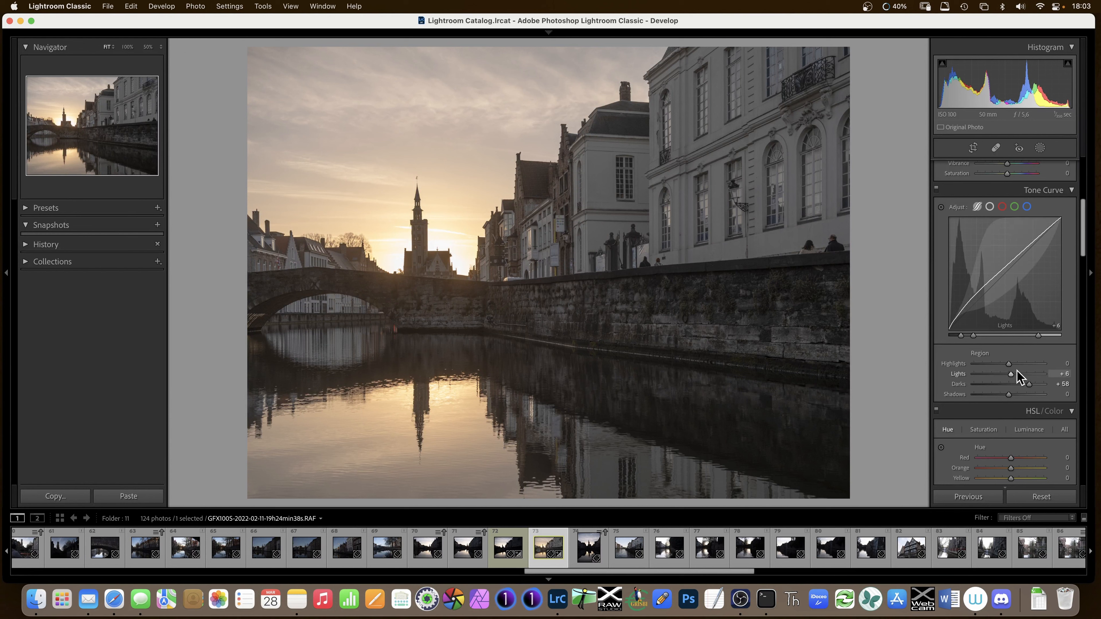
Lower Shadows to +6 and reset Exposure to 0 after trying -0.30.
{"action": "scroll", "coordinate": [1086, 254], "scroll_direction": "up", "scroll_amount": 1}
{"action": "left_click_drag", "start_coordinate": [1086, 253], "coordinate": [1084, 209]}
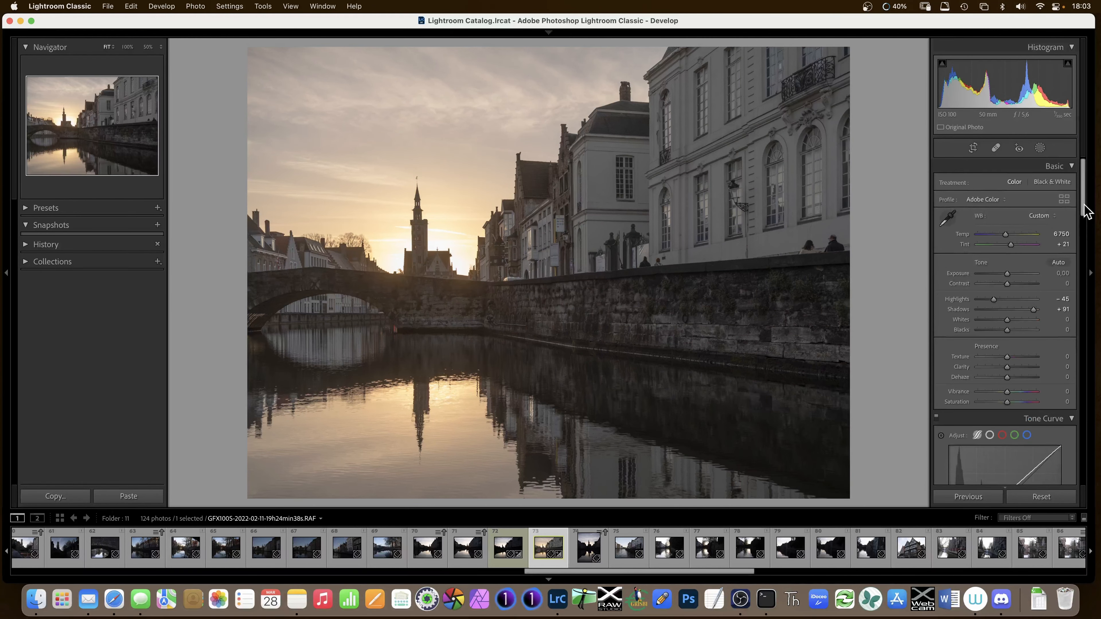
{"action": "left_click_drag", "start_coordinate": [1007, 273], "coordinate": [1005, 274]}
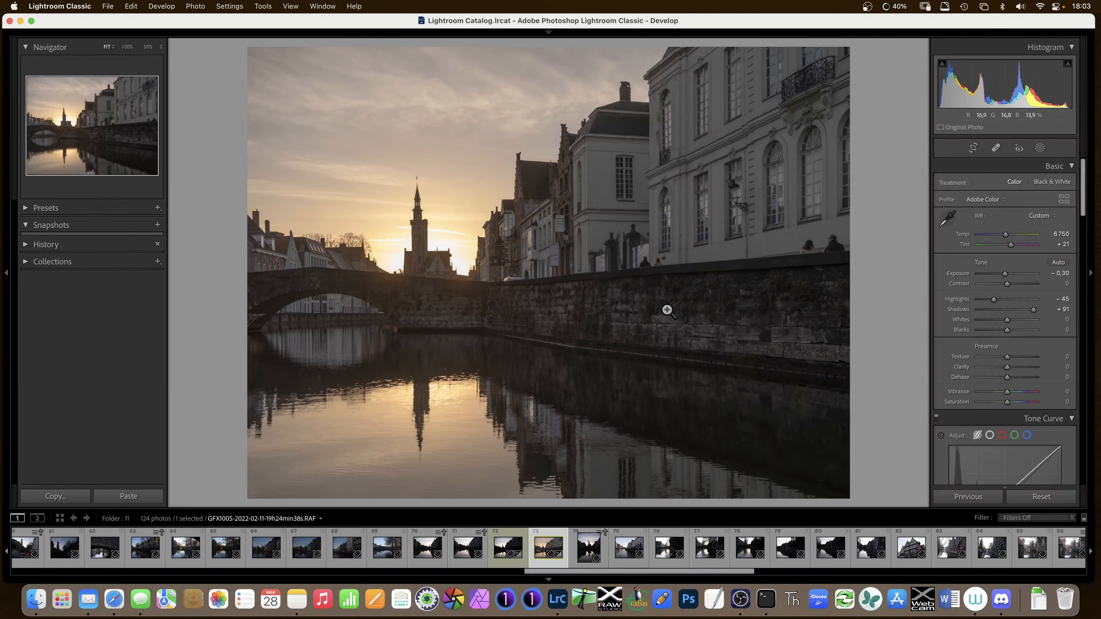
{"action": "left_click_drag", "start_coordinate": [1034, 310], "coordinate": [1008, 274]}
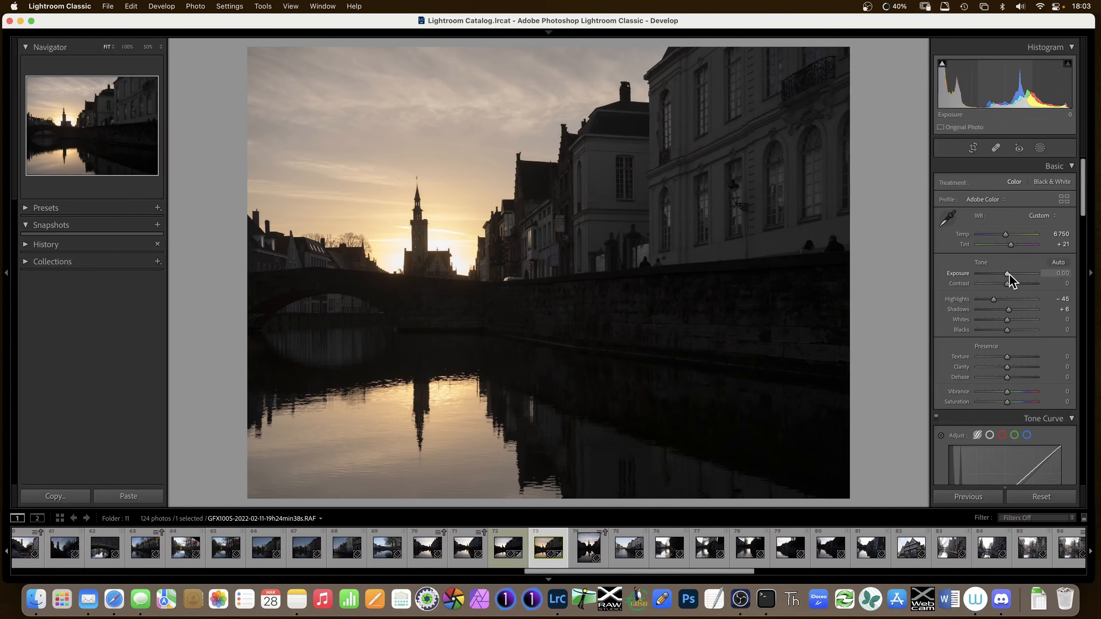
{"action": "double_click", "coordinate": [1008, 274]}
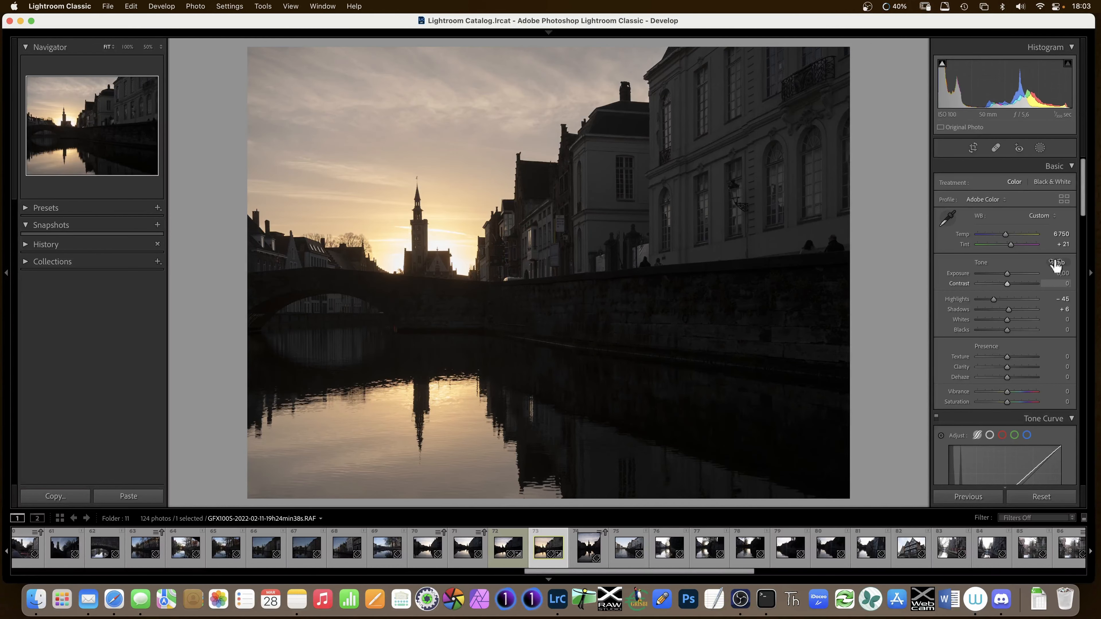
Set the tone curve's Lights to +11, Darks to +98 and Shadows to +32, and shift its upper region divider toward the midtones.
{"action": "left_click_drag", "start_coordinate": [1082, 215], "coordinate": [1084, 239]}
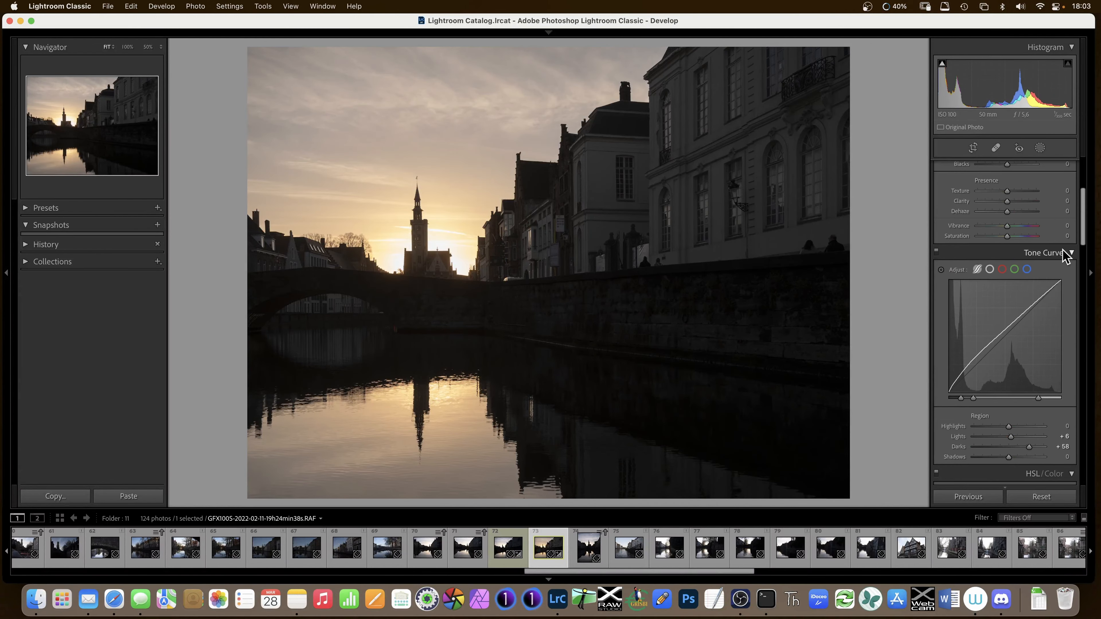
{"action": "mouse_move", "coordinate": [1012, 437]}
{"action": "left_mouse_down"}
{"action": "mouse_move", "coordinate": [1038, 440]}
{"action": "mouse_move", "coordinate": [1013, 436]}
{"action": "left_mouse_up"}
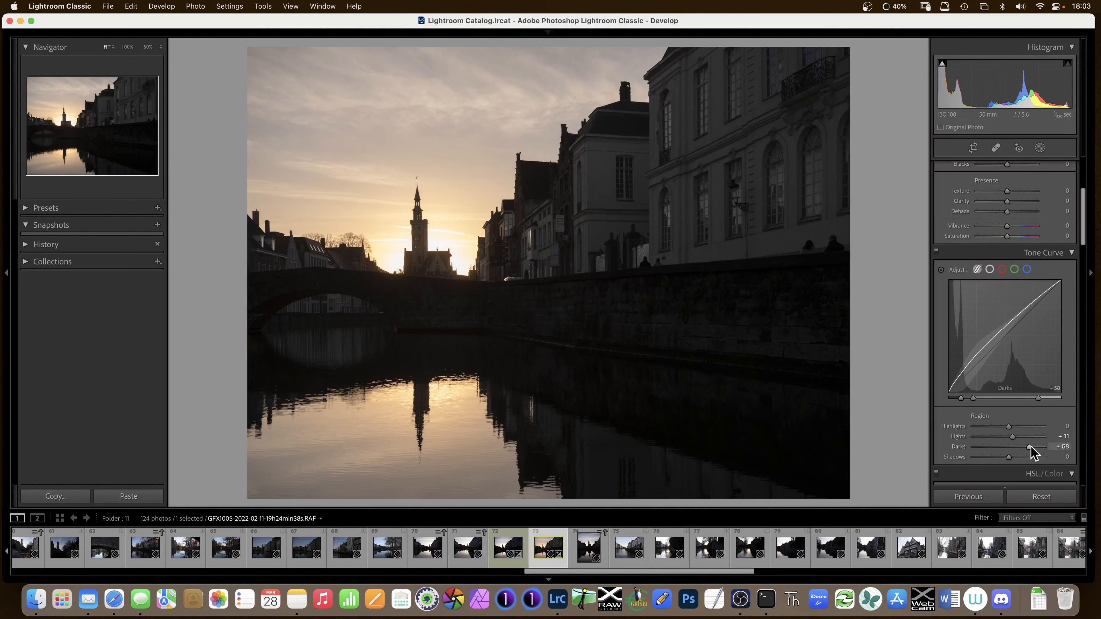
{"action": "left_click_drag", "start_coordinate": [1032, 449], "coordinate": [1012, 437]}
{"action": "double_click", "coordinate": [1012, 438]}
{"action": "left_click_drag", "start_coordinate": [1039, 398], "coordinate": [1024, 399]}
{"action": "left_click_drag", "start_coordinate": [1009, 437], "coordinate": [1013, 437]}
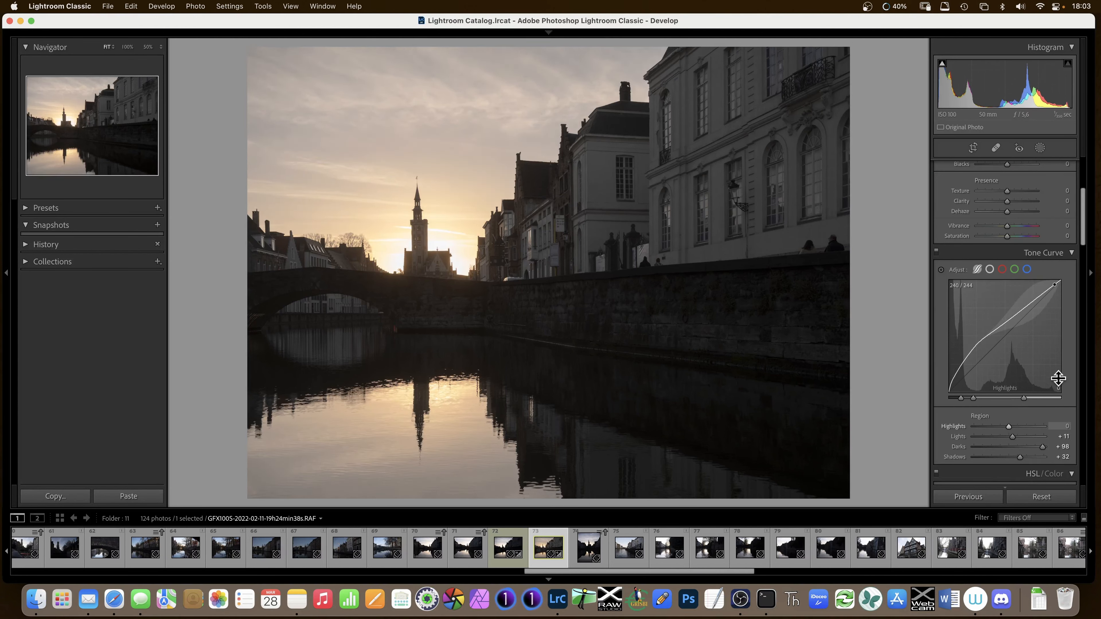
Raise the photo's Shadows to +26 and lower Whites to -16 in the basic tone adjustments.
{"action": "left_click_drag", "start_coordinate": [1085, 230], "coordinate": [1085, 203]}
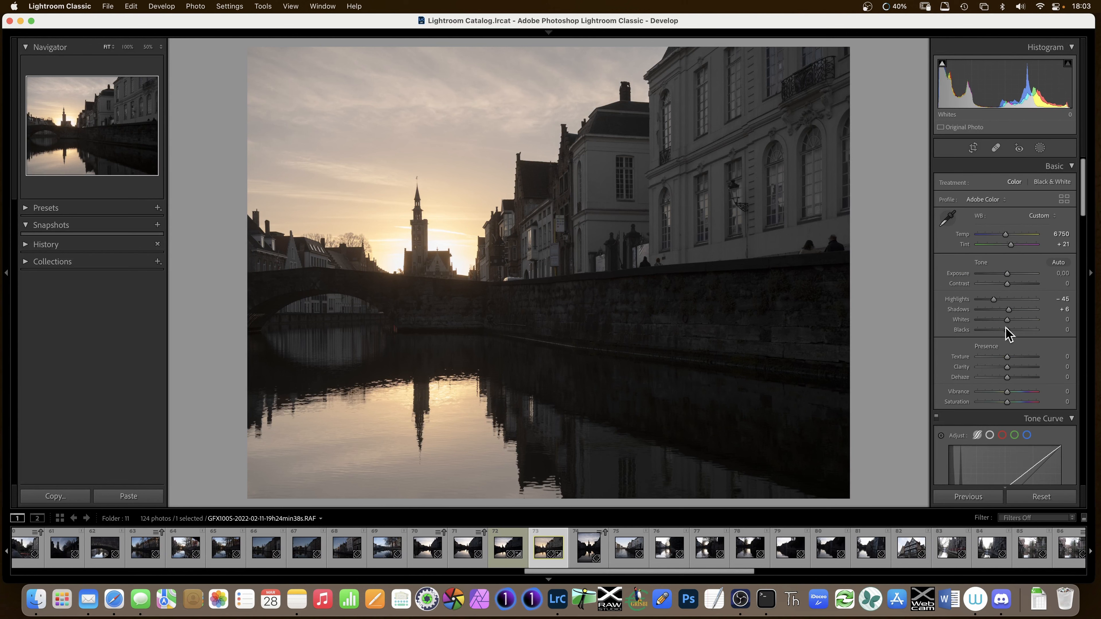
{"action": "left_click_drag", "start_coordinate": [1007, 310], "coordinate": [1015, 309]}
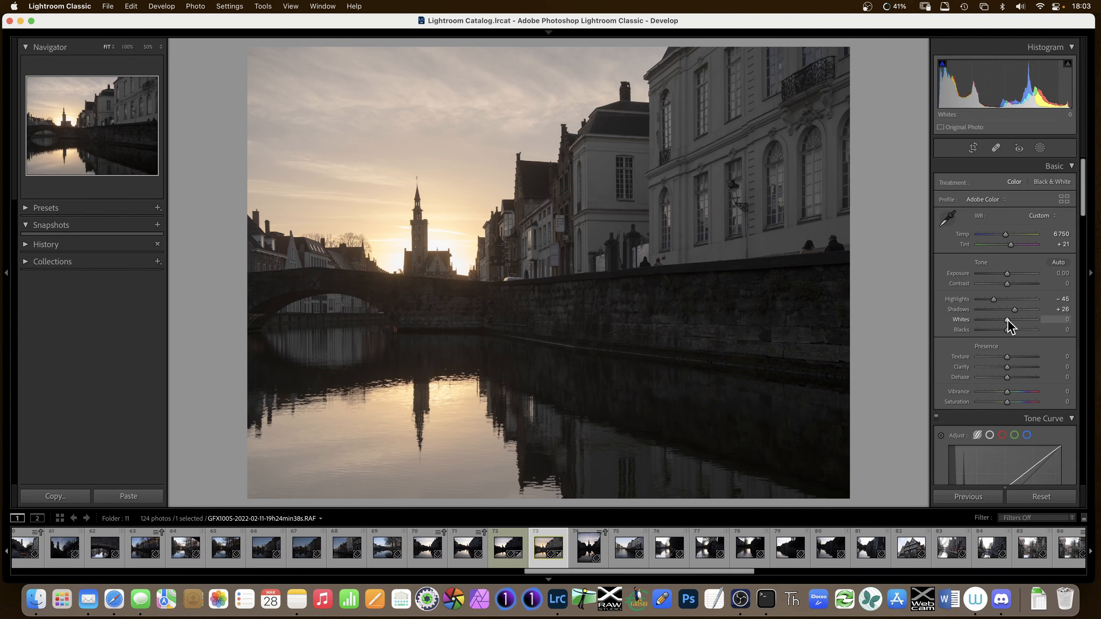
{"action": "left_click_drag", "start_coordinate": [1005, 320], "coordinate": [1004, 322]}
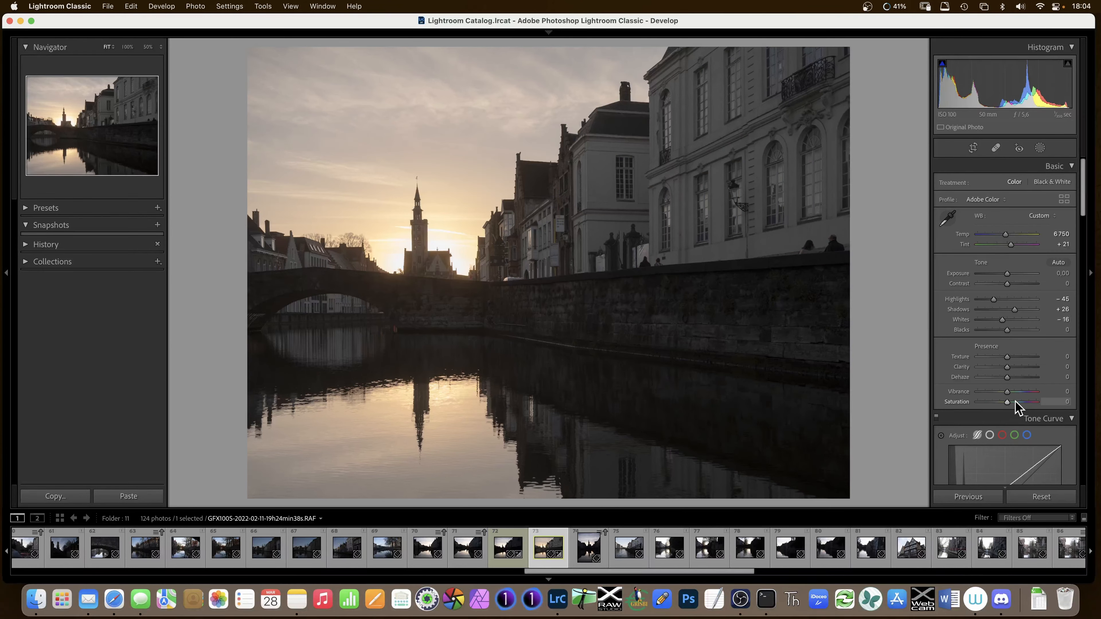
{"action": "left_click_drag", "start_coordinate": [1018, 309], "coordinate": [1015, 309]}
Brush a mask over the bright sky around the church tower with brush size 8.0 and name it "sun".
{"action": "left_click", "coordinate": [1040, 148]}
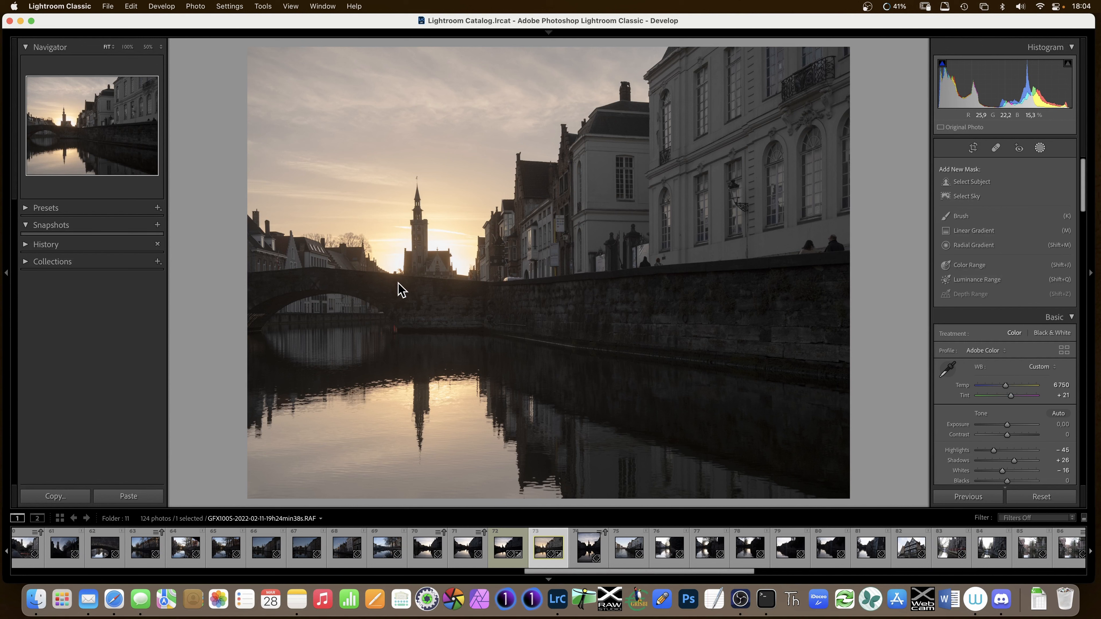
{"action": "left_click", "coordinate": [974, 216]}
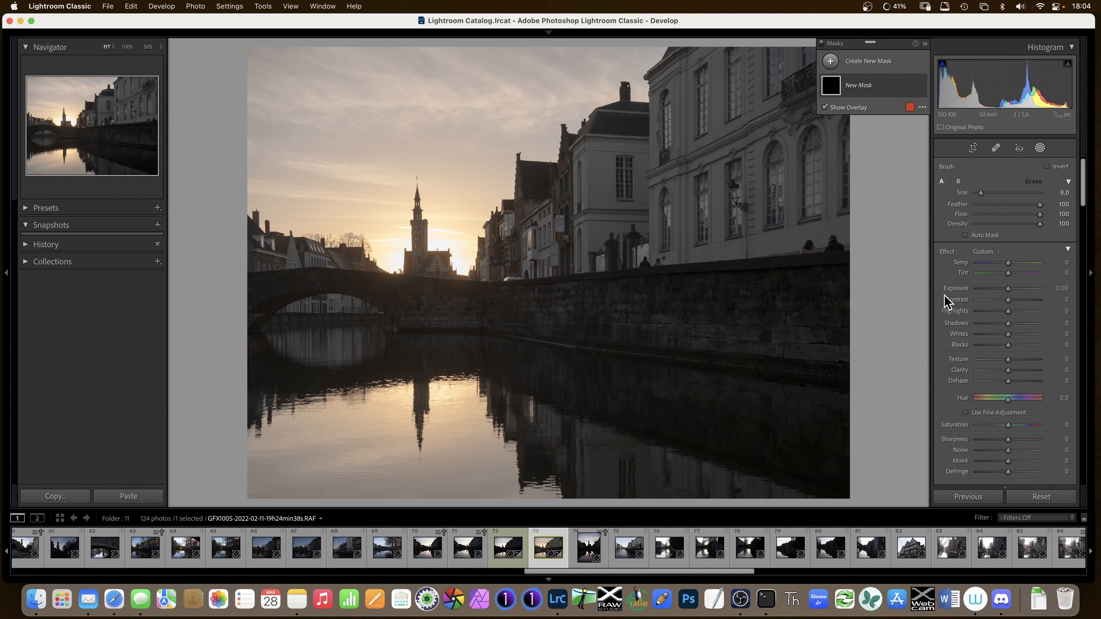
{"action": "mouse_move", "coordinate": [459, 266]}
{"action": "left_mouse_down"}
{"action": "mouse_move", "coordinate": [434, 250]}
{"action": "mouse_move", "coordinate": [428, 269]}
{"action": "mouse_move", "coordinate": [409, 274]}
{"action": "mouse_move", "coordinate": [379, 255]}
{"action": "mouse_move", "coordinate": [432, 237]}
{"action": "mouse_move", "coordinate": [466, 248]}
{"action": "mouse_move", "coordinate": [457, 264]}
{"action": "mouse_move", "coordinate": [464, 241]}
{"action": "mouse_move", "coordinate": [371, 243]}
{"action": "left_mouse_up"}
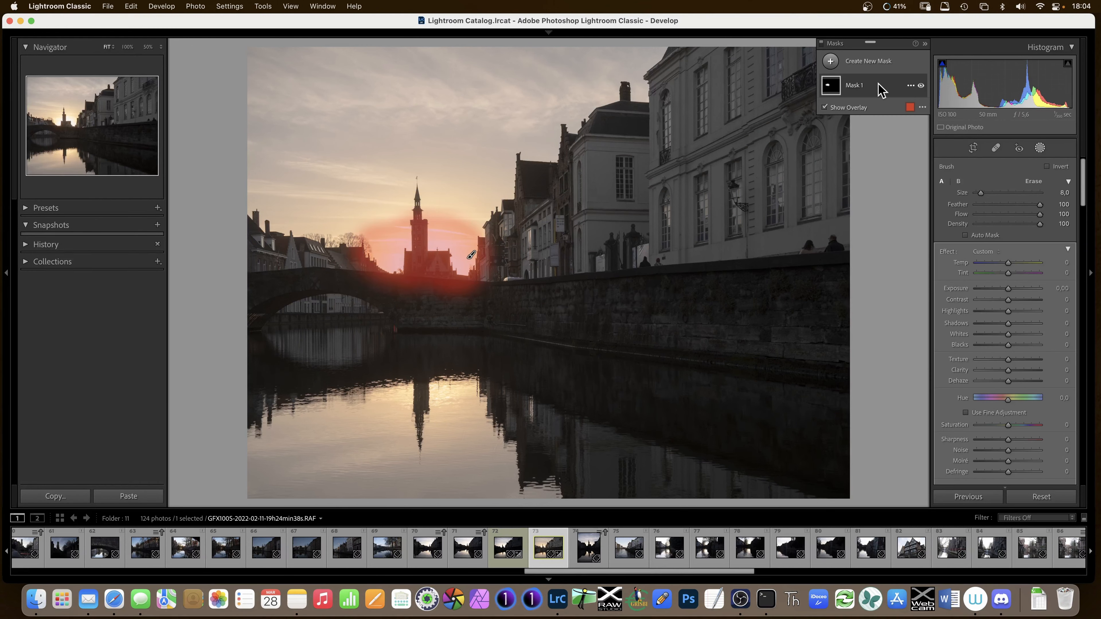
{"action": "double_click", "coordinate": [861, 89]}
{"action": "type", "text": "sun"}
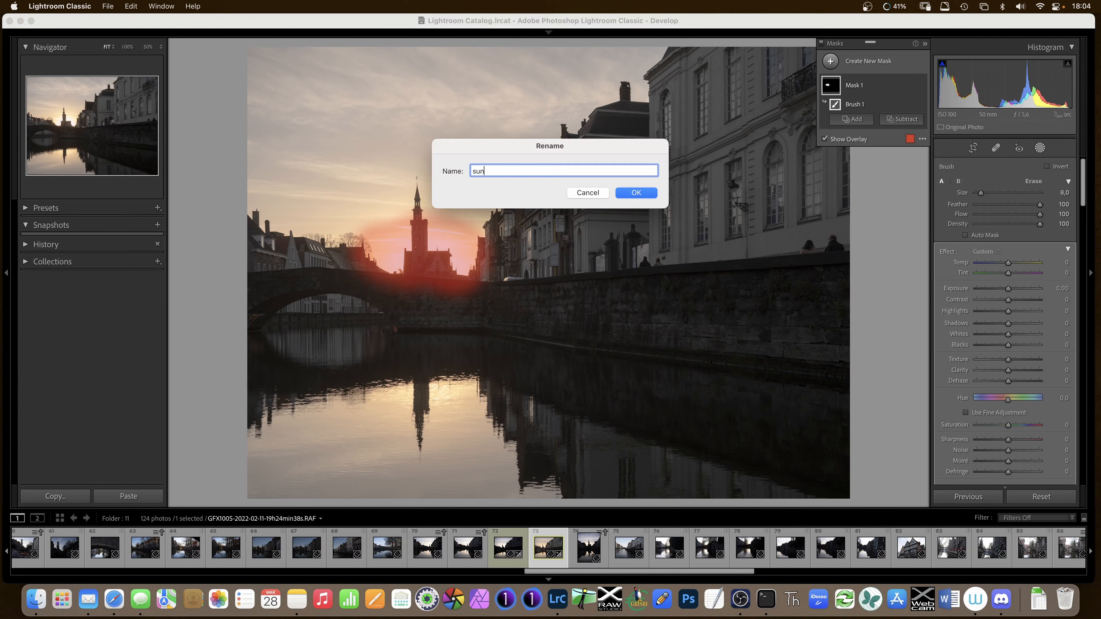
{"action": "key", "text": "Return"}
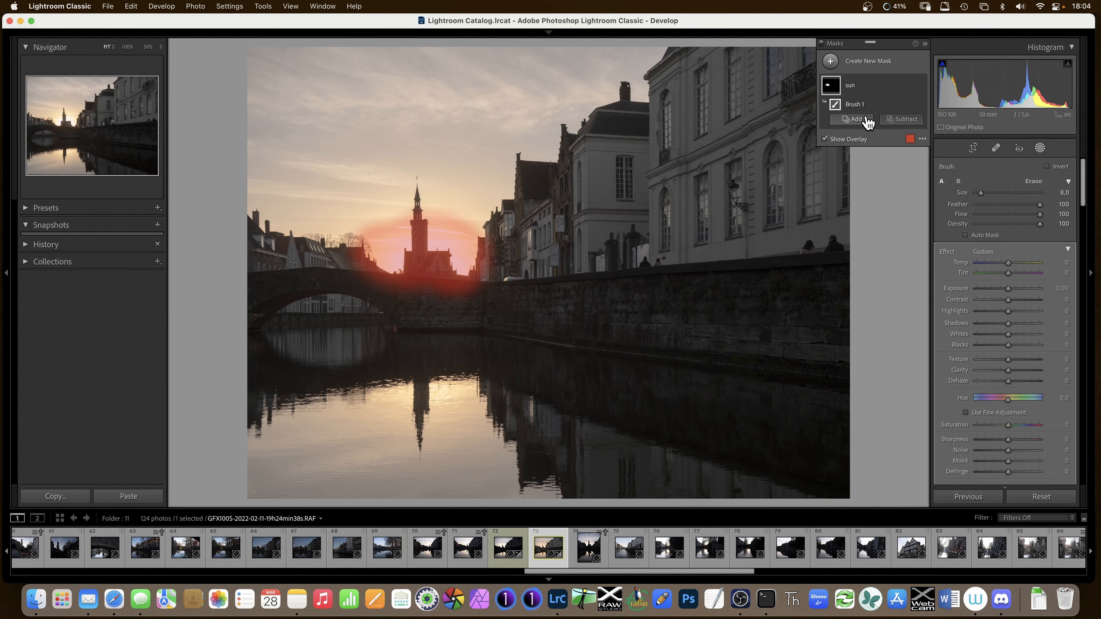
Intersect the sun mask with a luminance range limited to the brightest tones, 99/99 to 100/100.
{"action": "left_click", "coordinate": [910, 86]}
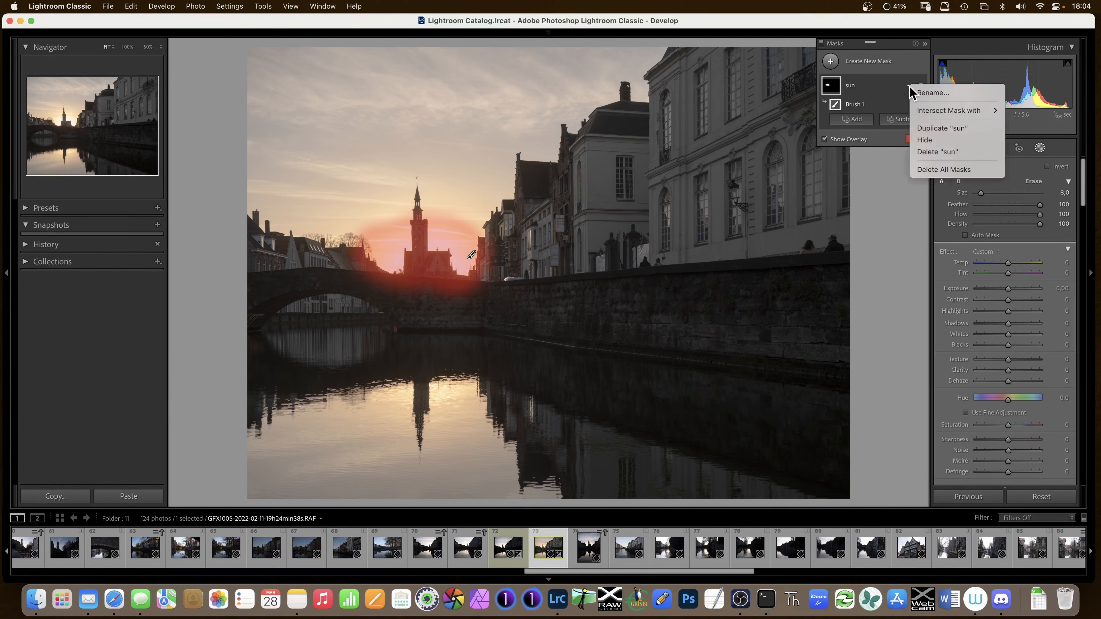
{"action": "mouse_move", "coordinate": [943, 111]}
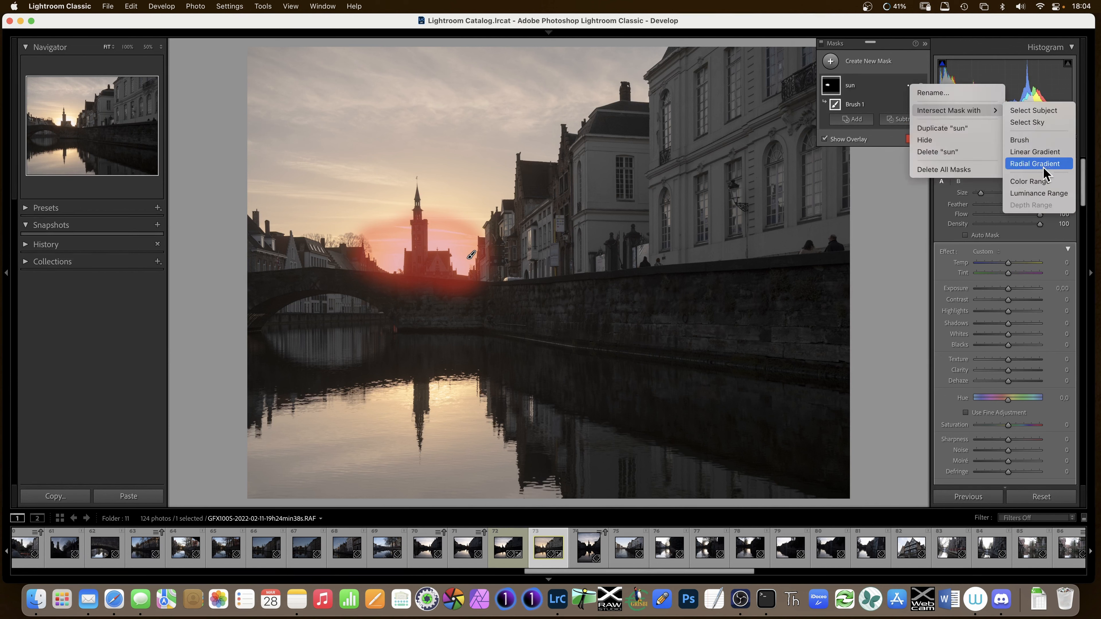
{"action": "left_click", "coordinate": [1041, 196]}
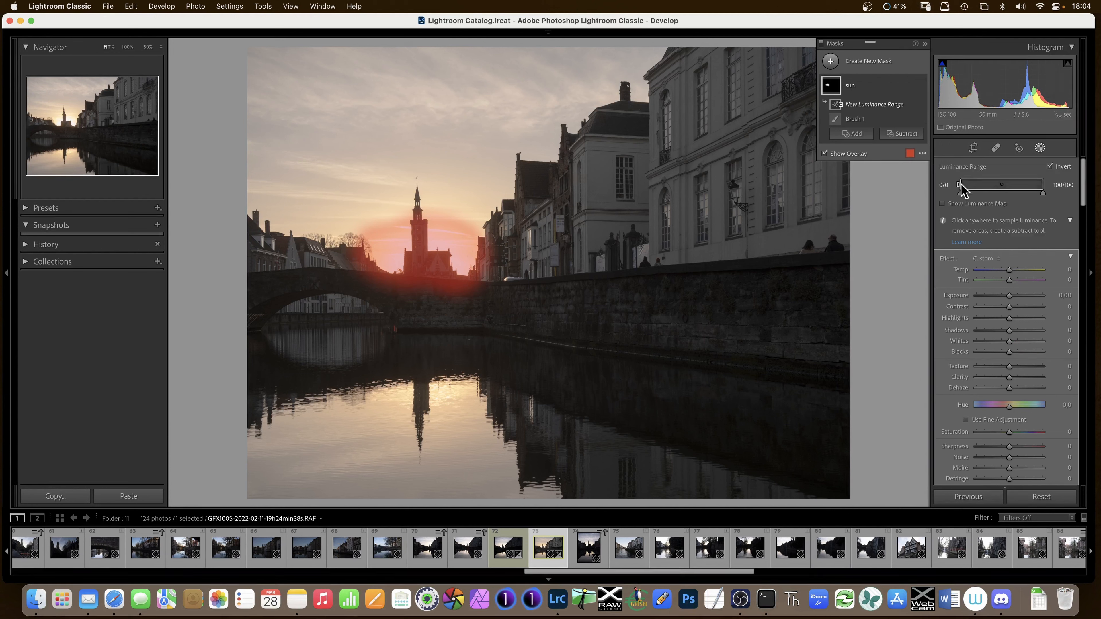
{"action": "left_click_drag", "start_coordinate": [966, 197], "coordinate": [1051, 205]}
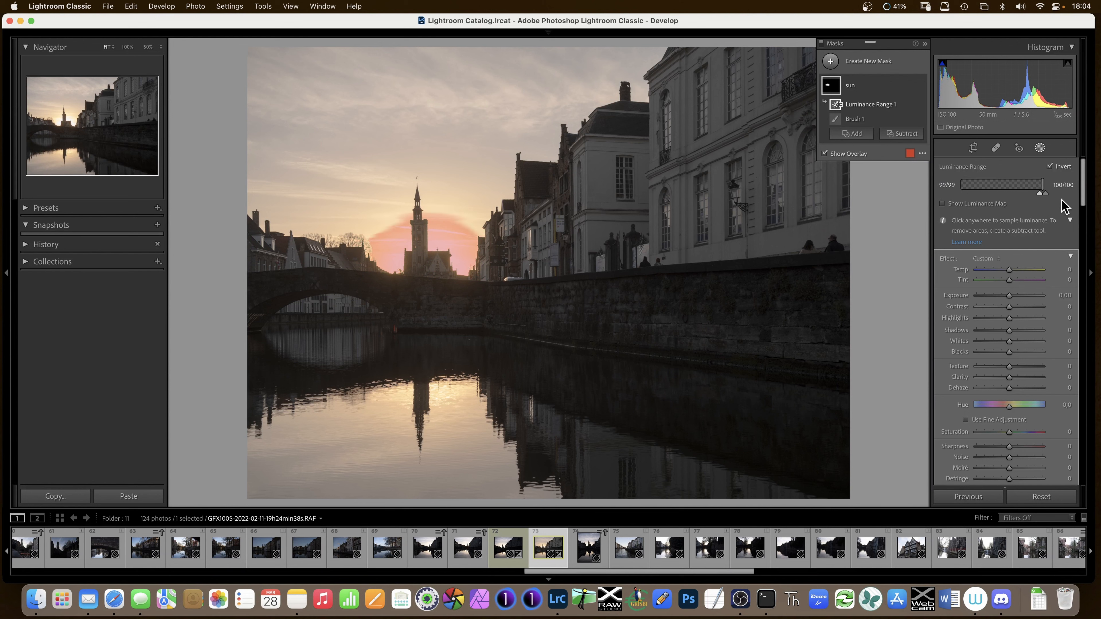
{"action": "mouse_move", "coordinate": [1043, 202]}
{"action": "left_mouse_down"}
{"action": "mouse_move", "coordinate": [1052, 197]}
{"action": "mouse_move", "coordinate": [1042, 208]}
{"action": "mouse_move", "coordinate": [1042, 188]}
{"action": "left_mouse_up"}
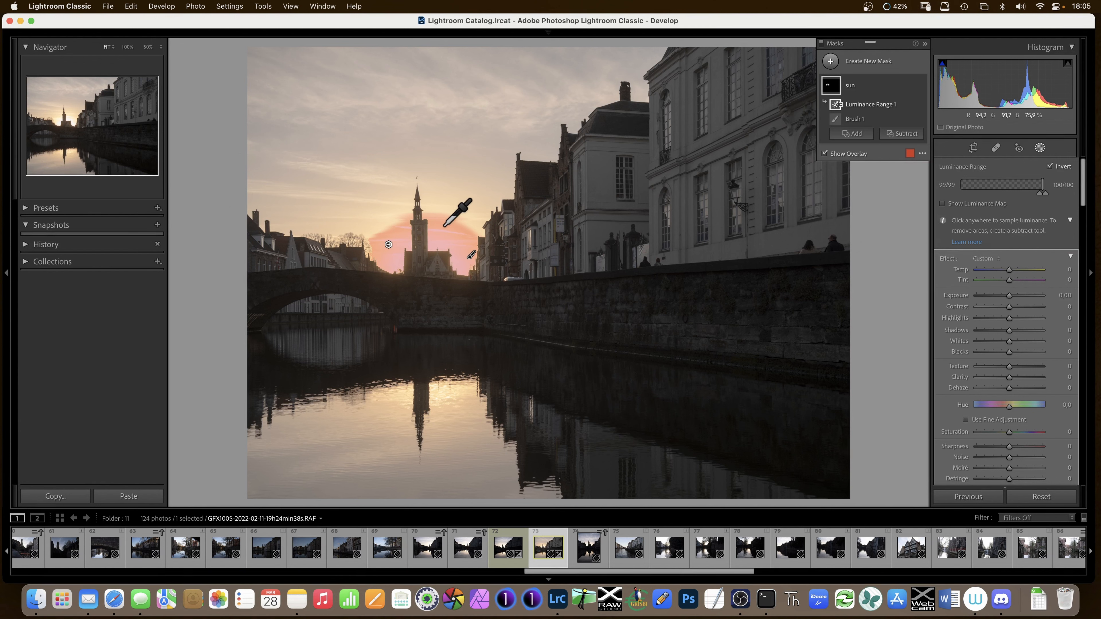
{"action": "key", "text": "o"}
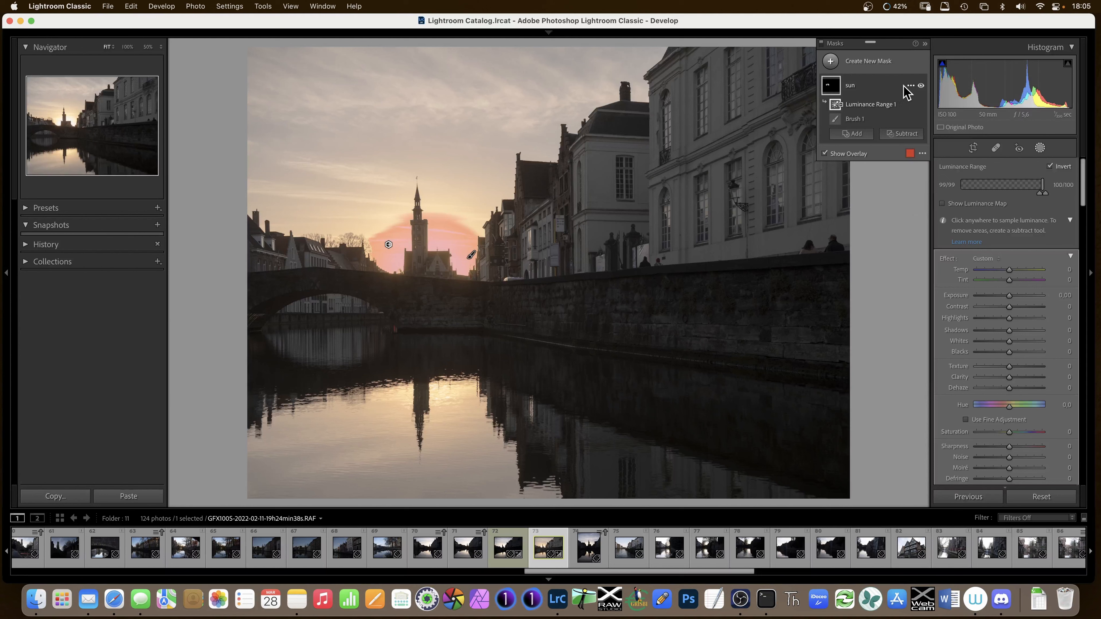
Intersect the sun mask with a color range sampled from the glow beside the tower, setting Refine to 64.
{"action": "left_click", "coordinate": [910, 85]}
{"action": "mouse_move", "coordinate": [951, 110]}
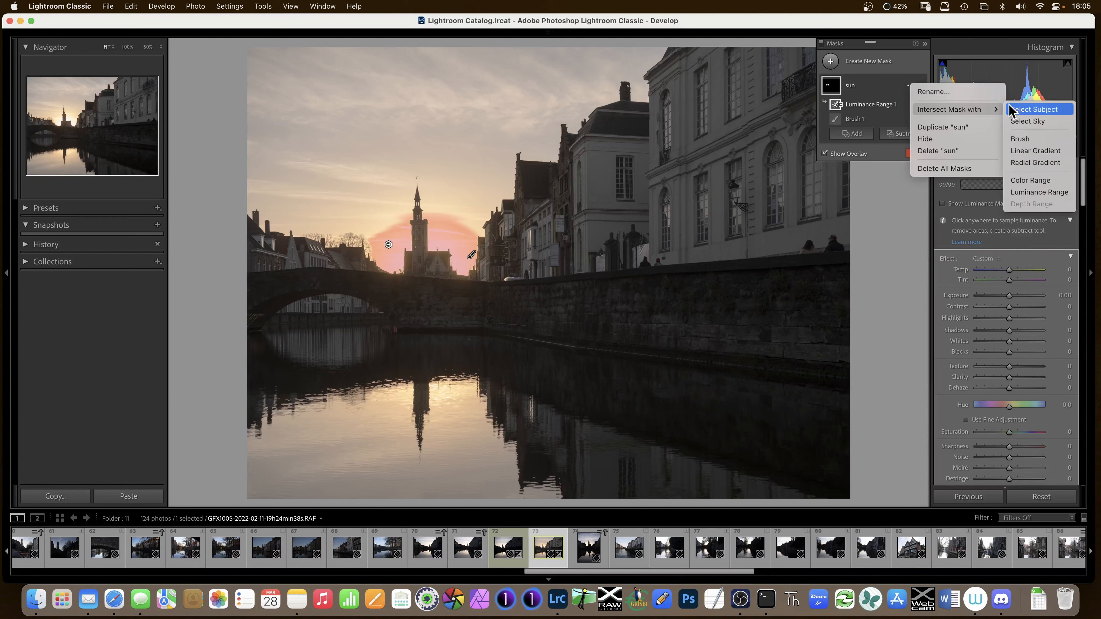
{"action": "left_click", "coordinate": [1019, 182]}
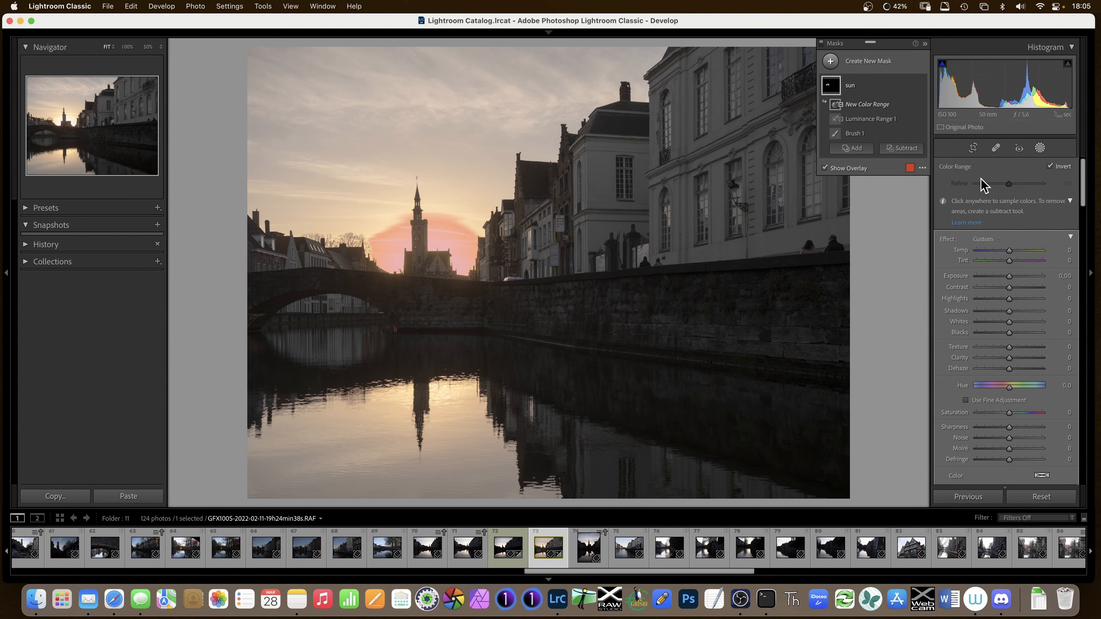
{"action": "left_click", "coordinate": [440, 246]}
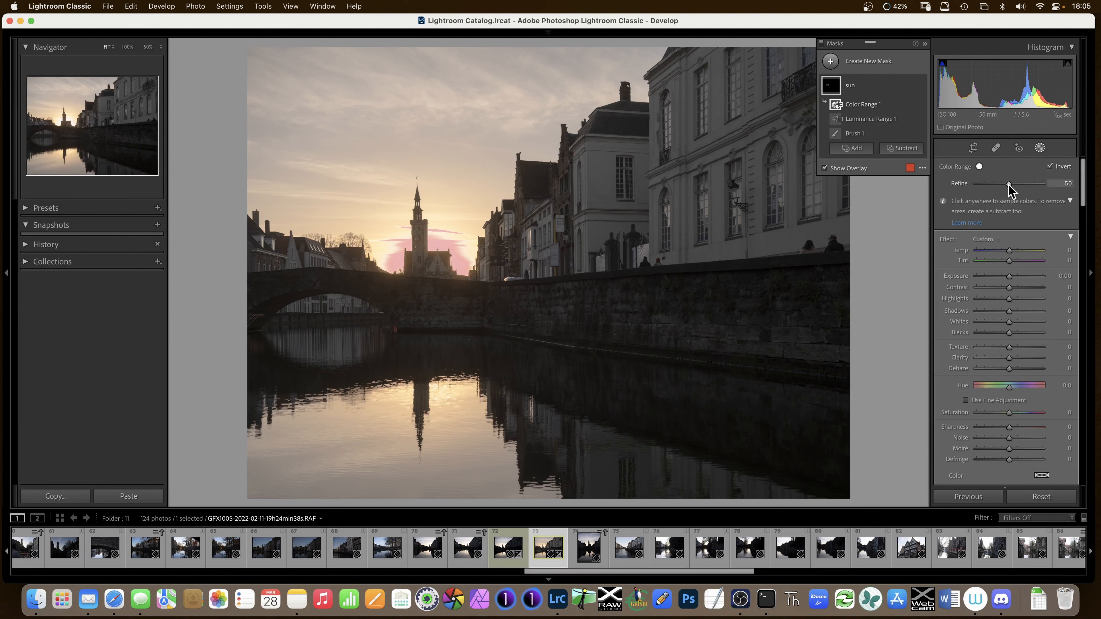
{"action": "mouse_move", "coordinate": [1009, 185]}
{"action": "left_mouse_down"}
{"action": "mouse_move", "coordinate": [999, 187]}
{"action": "mouse_move", "coordinate": [1048, 189]}
{"action": "mouse_move", "coordinate": [1021, 191]}
{"action": "left_mouse_up"}
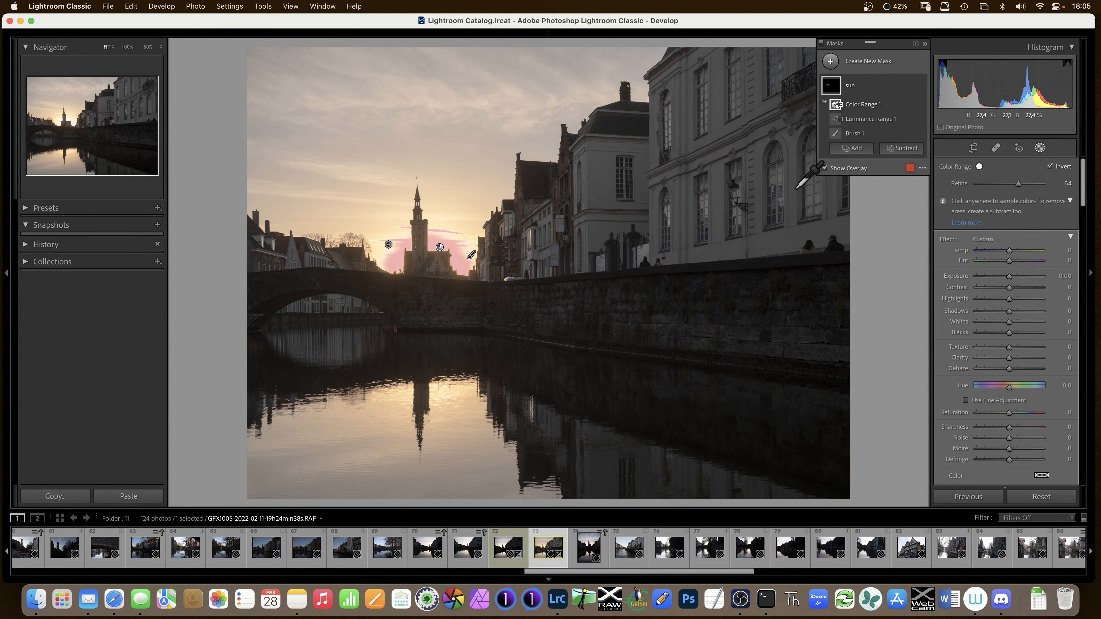
{"action": "key", "text": "o"}
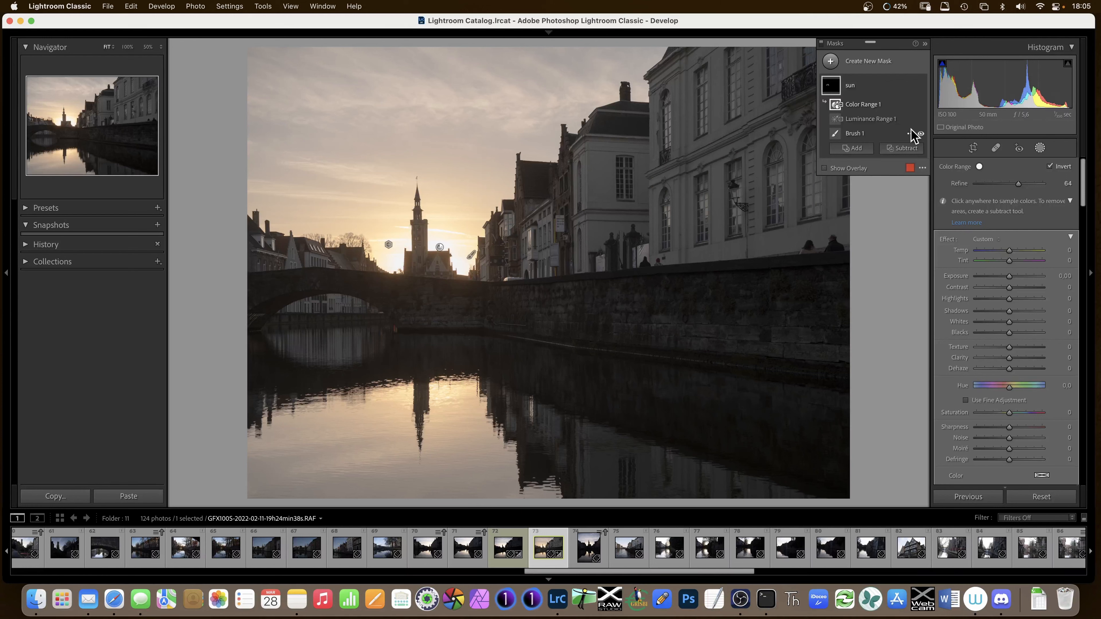
Try warming the sun mask by raising its Temp to 100.
{"action": "left_click", "coordinate": [856, 90]}
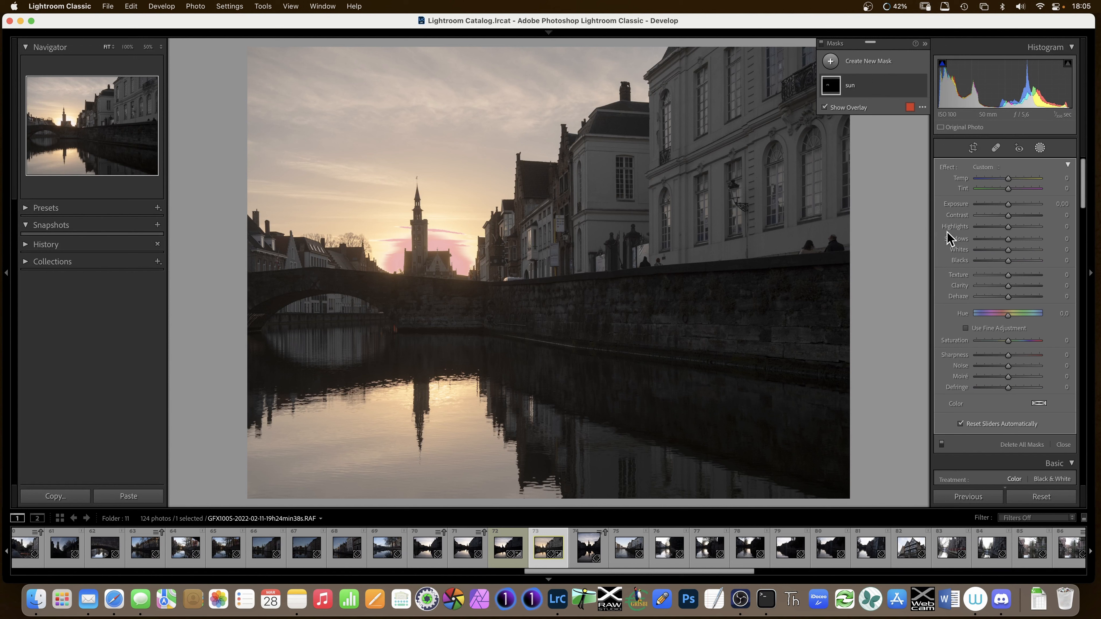
{"action": "key", "text": "o"}
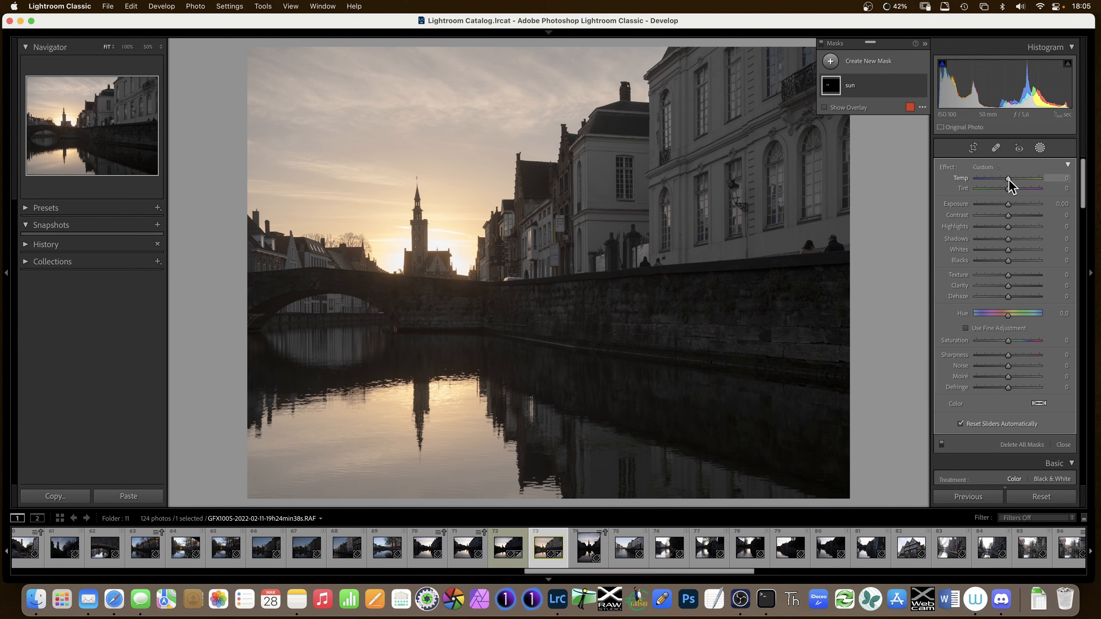
{"action": "left_click_drag", "start_coordinate": [1010, 178], "coordinate": [1032, 179]}
{"action": "left_click_drag", "start_coordinate": [1039, 178], "coordinate": [1006, 181]}
Inspect the area around the church tower at 50% magnification and return the sun mask's Temp to 0.
{"action": "key", "text": "e"}
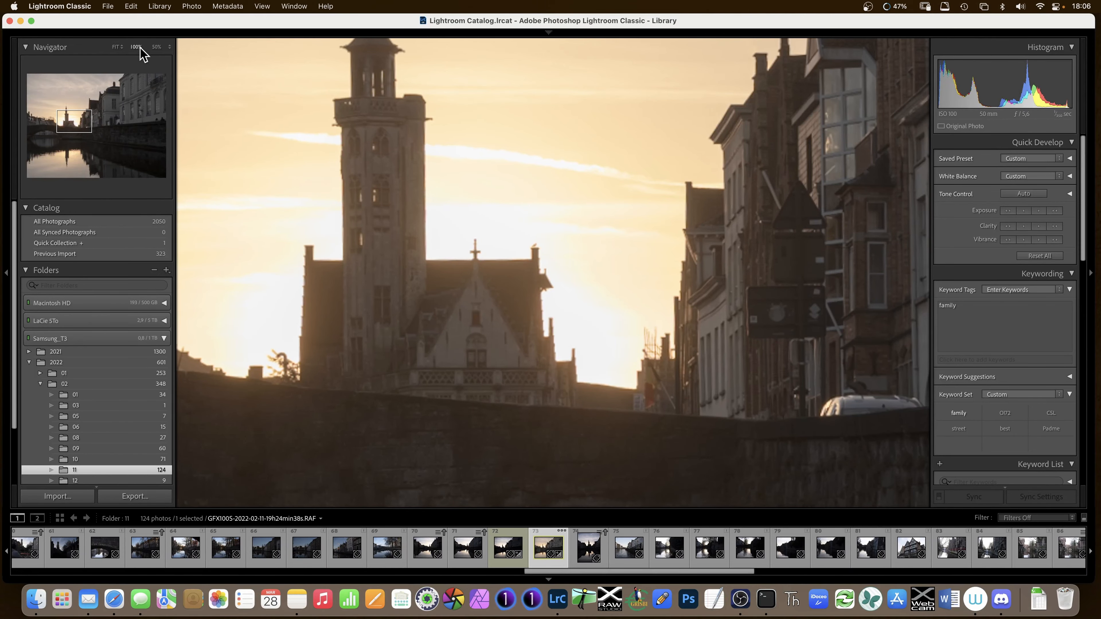
{"action": "left_click", "coordinate": [156, 46]}
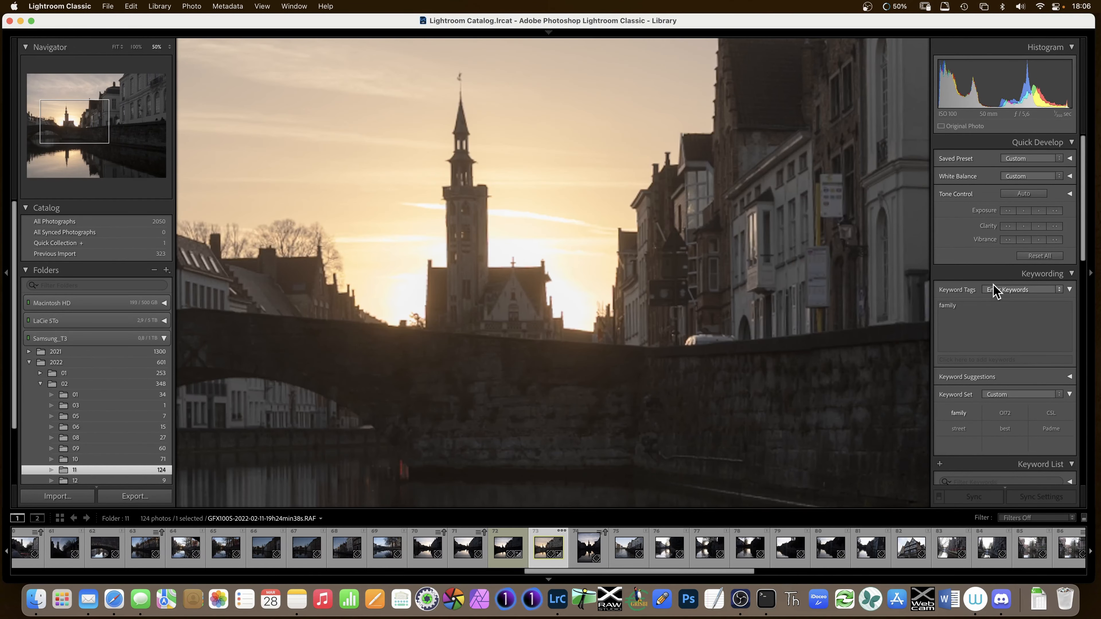
{"action": "key", "text": "d"}
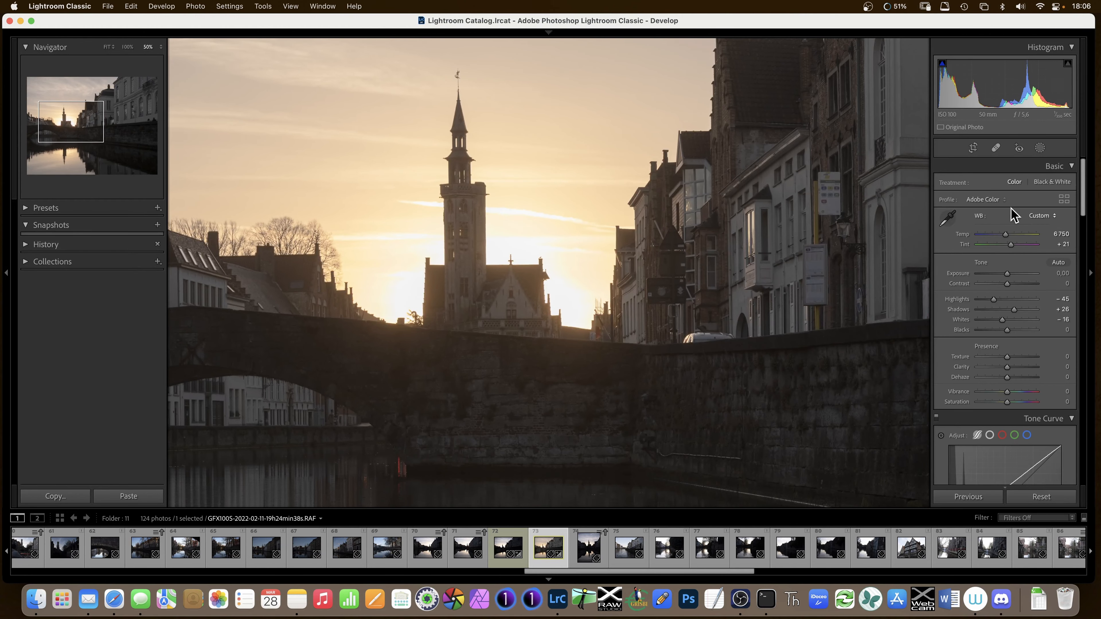
{"action": "left_click", "coordinate": [1040, 148]}
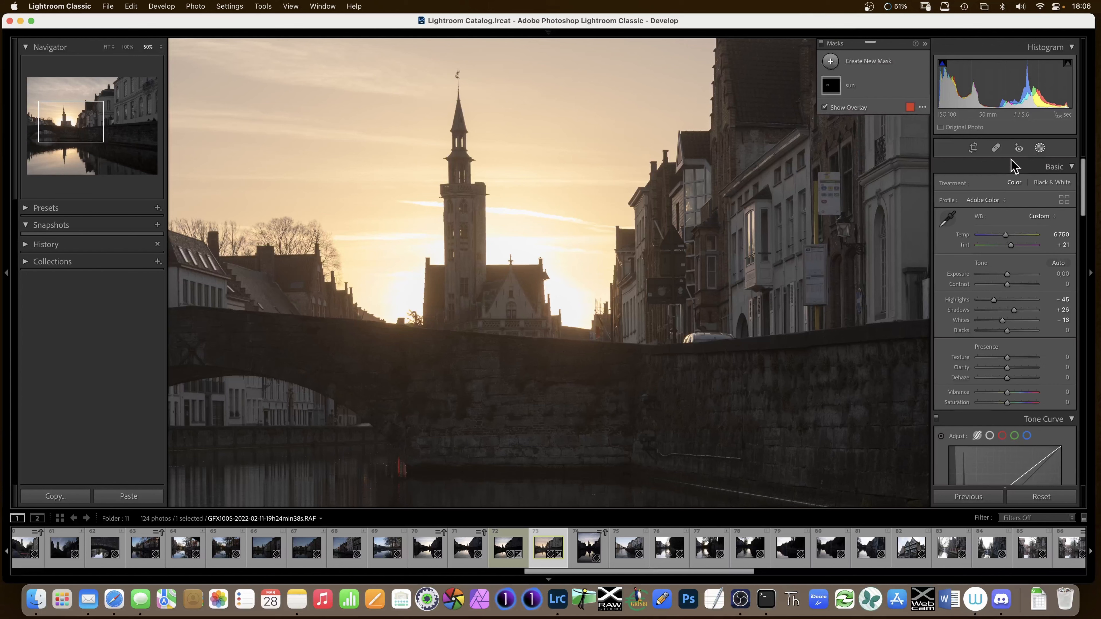
{"action": "left_click", "coordinate": [848, 89]}
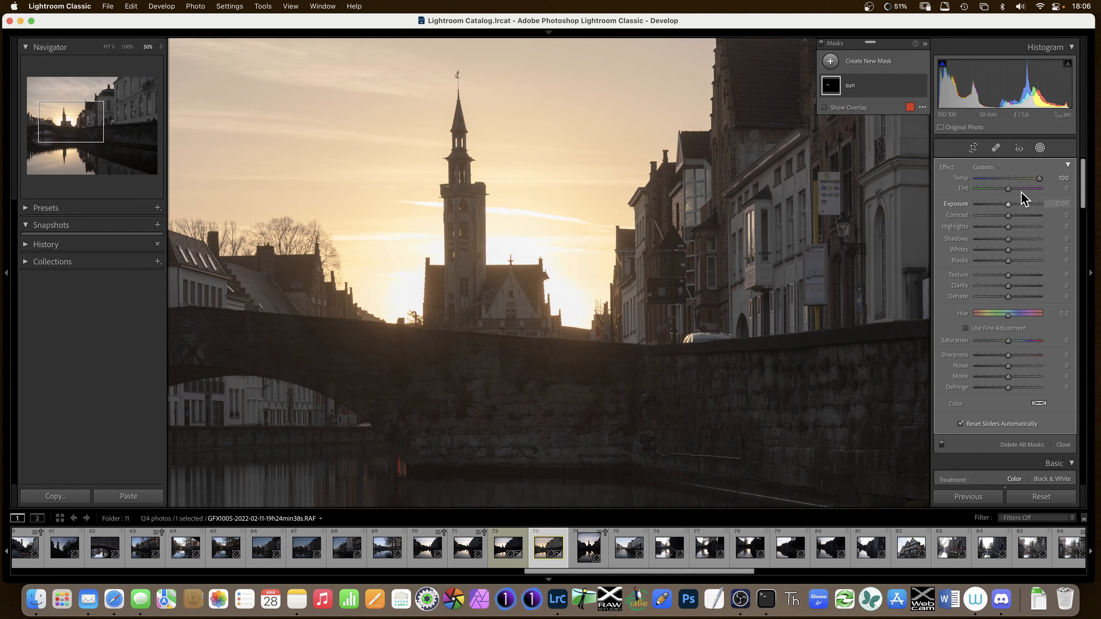
{"action": "left_click_drag", "start_coordinate": [1036, 181], "coordinate": [1010, 182]}
Try different Saturation amounts on the sun mask with its overlay hidden, and reset Saturation to 0.
{"action": "key", "text": "o"}
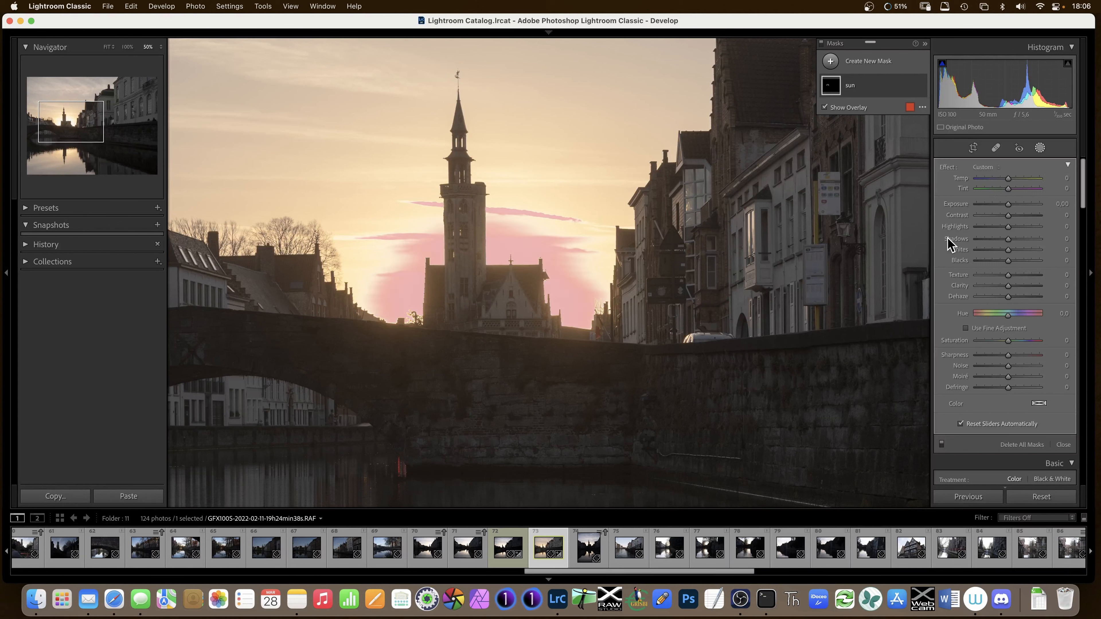
{"action": "key", "text": "o"}
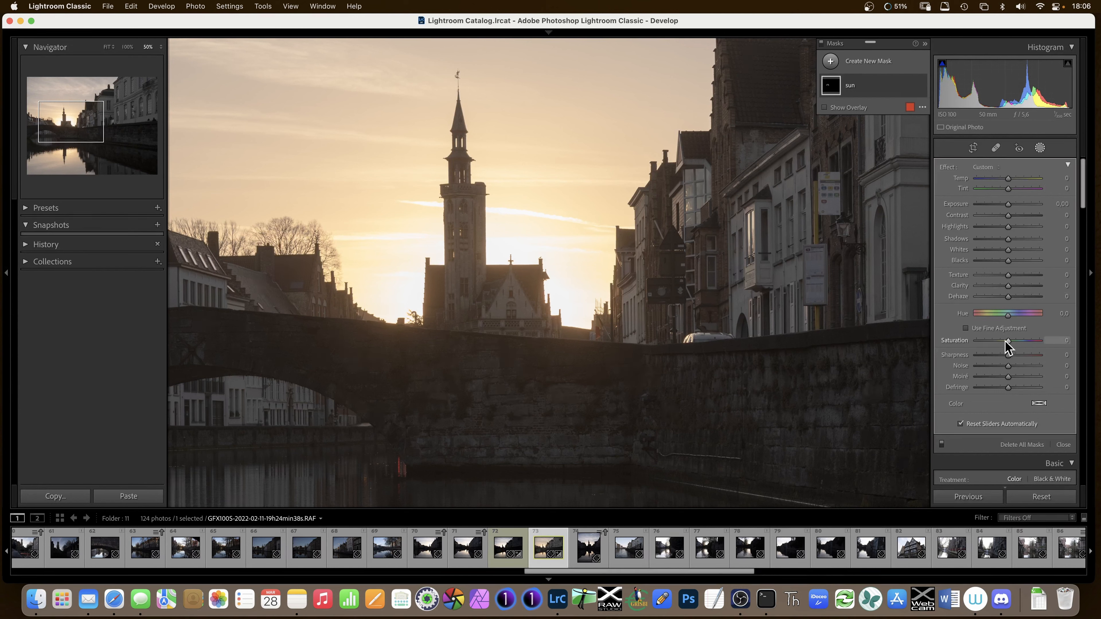
{"action": "left_click_drag", "start_coordinate": [1012, 345], "coordinate": [1016, 346]}
{"action": "mouse_move", "coordinate": [1002, 343]}
{"action": "left_mouse_down"}
{"action": "mouse_move", "coordinate": [1042, 343]}
{"action": "mouse_move", "coordinate": [986, 345]}
{"action": "mouse_move", "coordinate": [1016, 346]}
{"action": "left_mouse_up"}
{"action": "double_click", "coordinate": [1008, 345]}
{"action": "key", "text": "o"}
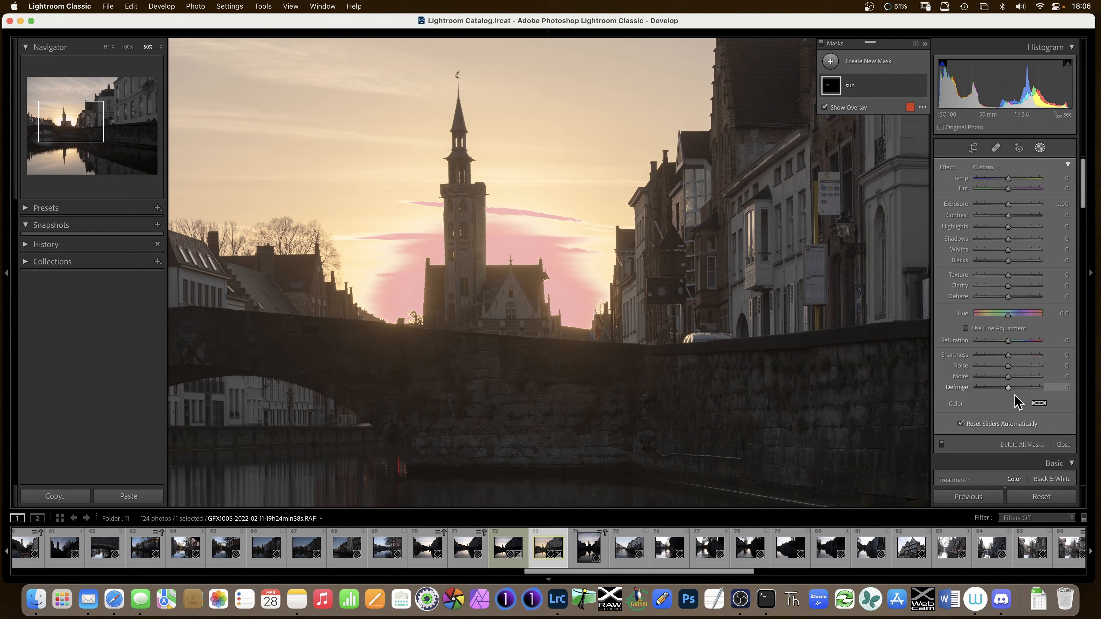
{"action": "left_click", "coordinate": [1040, 405]}
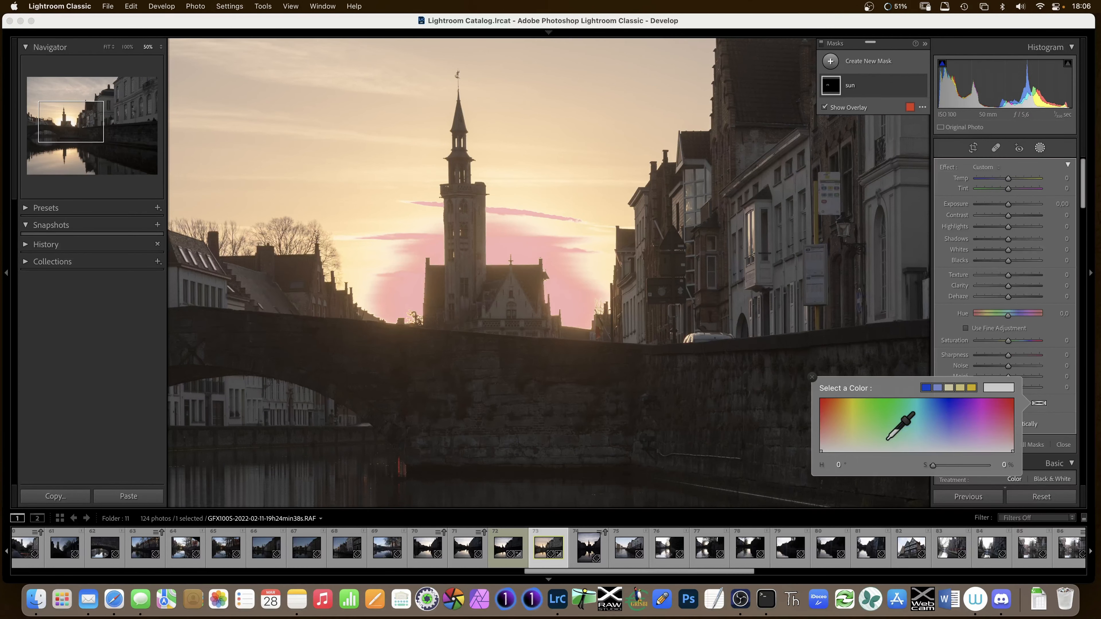
{"action": "key", "text": "Escape"}
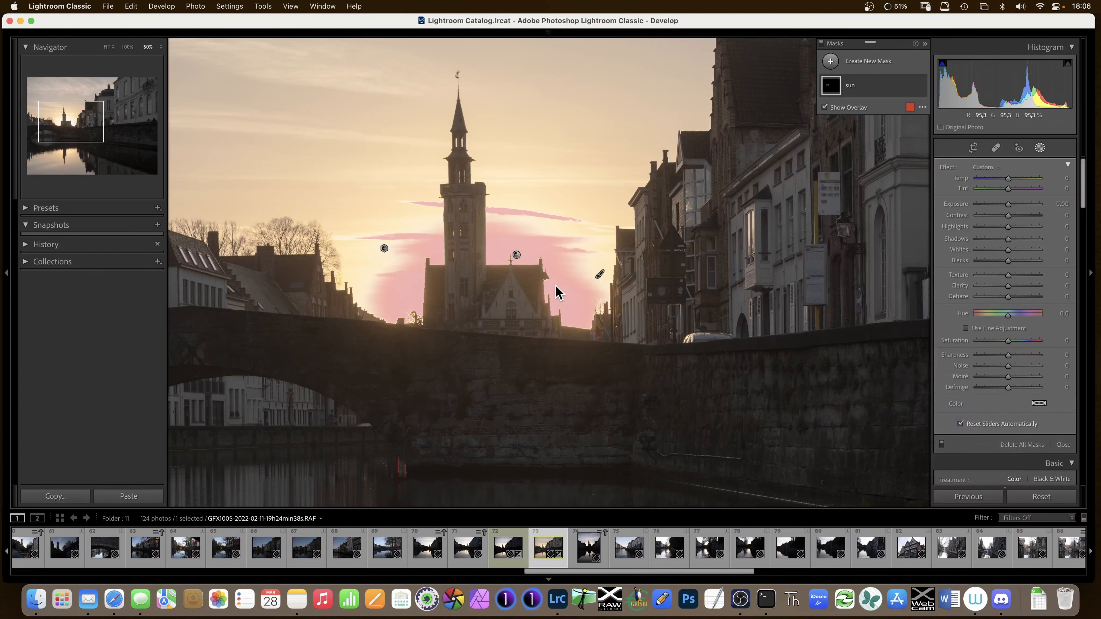
{"action": "key", "text": "o"}
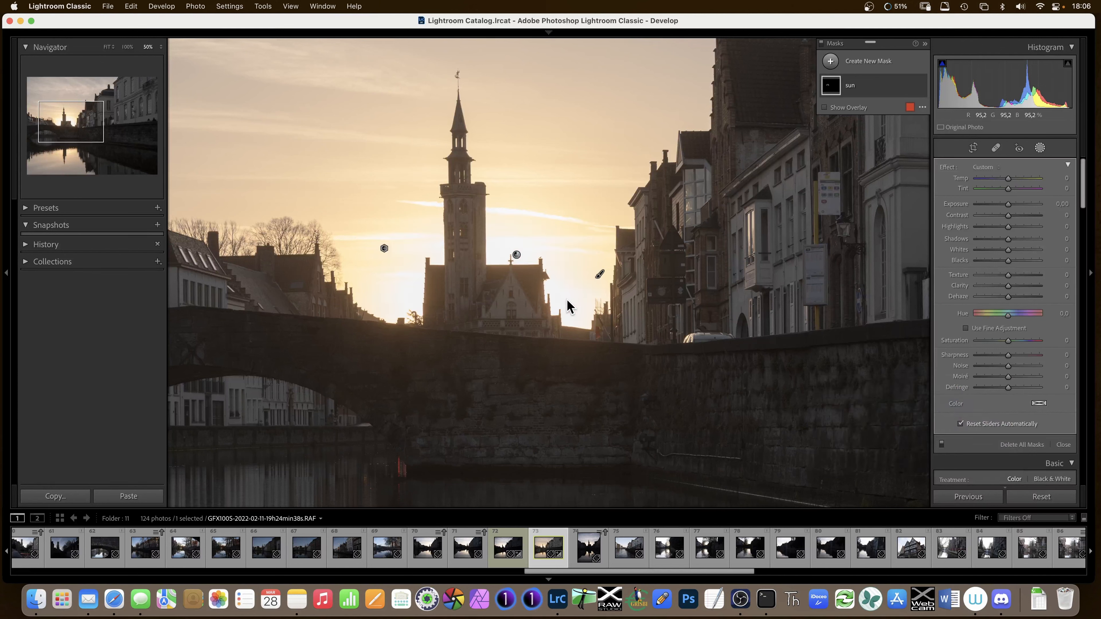
Tint the sun mask yellow with a colour of hue 54 and saturation 92%, trying green and orange tints first.
{"action": "left_click", "coordinate": [1039, 405]}
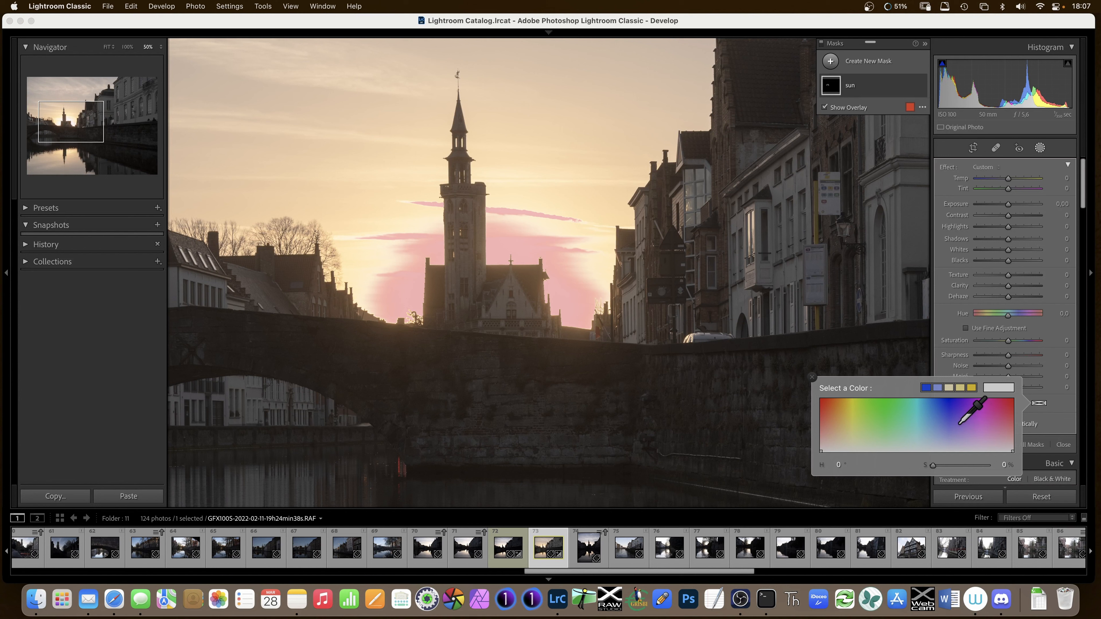
{"action": "left_click", "coordinate": [939, 417]}
{"action": "left_click", "coordinate": [884, 414]}
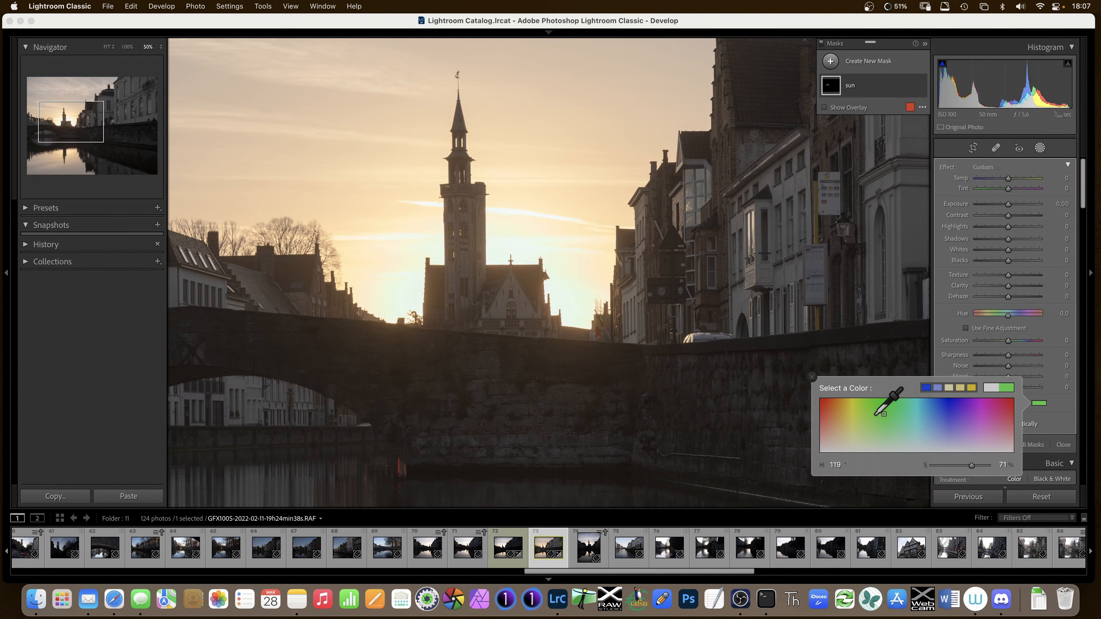
{"action": "left_click", "coordinate": [822, 410]}
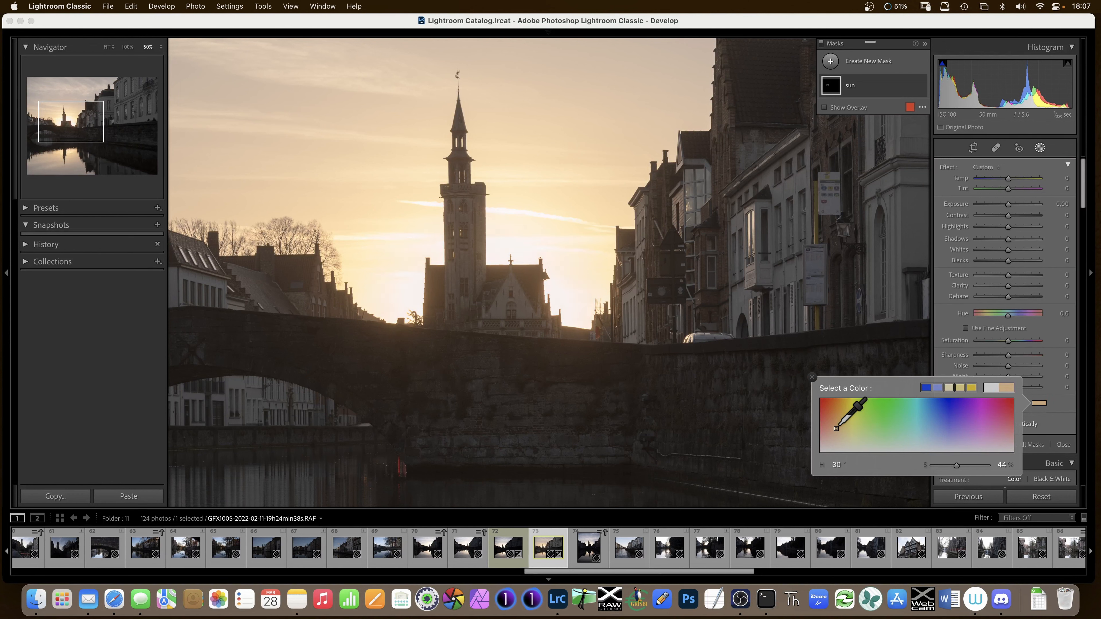
{"action": "left_click", "coordinate": [848, 415]}
{"action": "left_click_drag", "start_coordinate": [848, 415], "coordinate": [845, 401]}
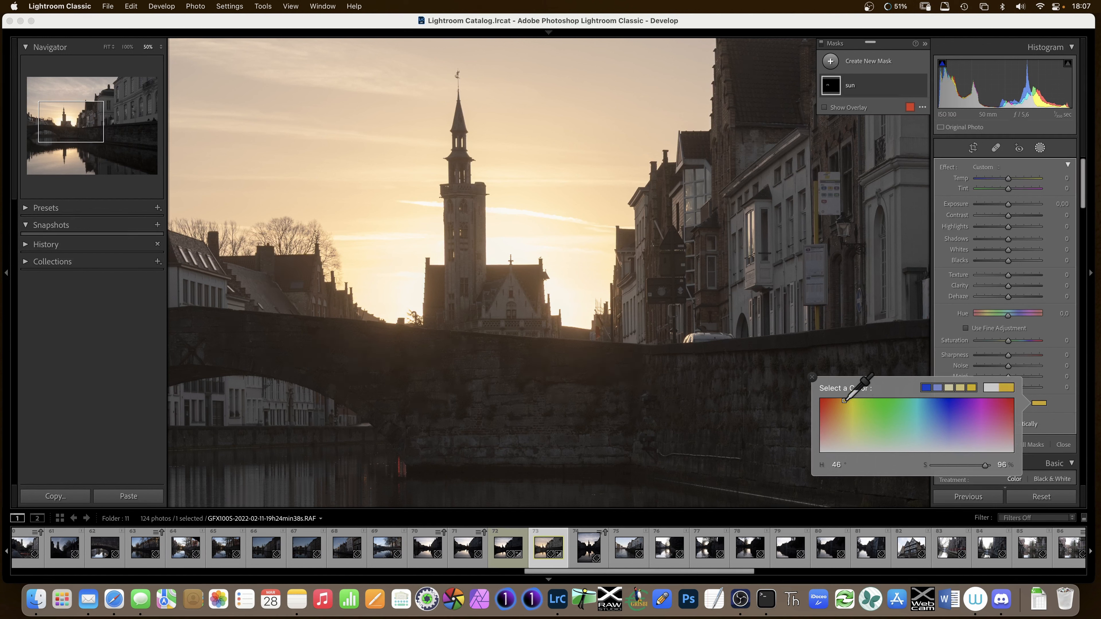
{"action": "mouse_move", "coordinate": [993, 466]}
{"action": "left_mouse_down"}
{"action": "mouse_move", "coordinate": [974, 467]}
{"action": "mouse_move", "coordinate": [994, 462]}
{"action": "left_mouse_up"}
{"action": "mouse_move", "coordinate": [845, 400]}
{"action": "left_mouse_down"}
{"action": "mouse_move", "coordinate": [863, 400]}
{"action": "mouse_move", "coordinate": [849, 403]}
{"action": "left_mouse_up"}
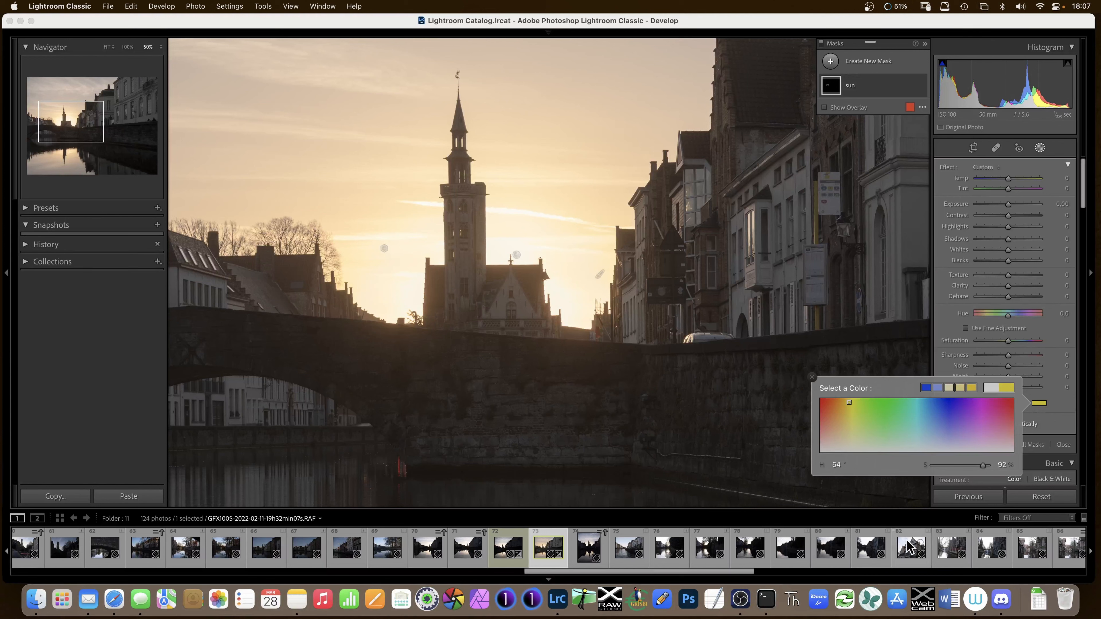
{"action": "left_click", "coordinate": [812, 376]}
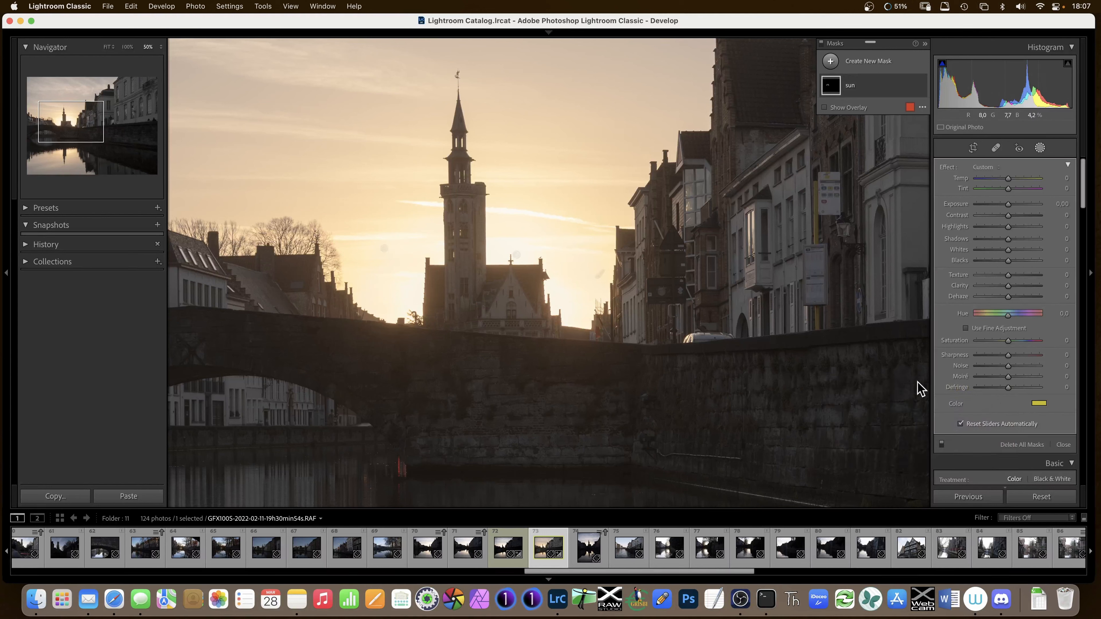
Try lowering the sun mask's Highlights to −24, reset the adjustment, and leave masking to view the whole photo.
{"action": "mouse_move", "coordinate": [1008, 228]}
{"action": "left_mouse_down"}
{"action": "mouse_move", "coordinate": [979, 233]}
{"action": "mouse_move", "coordinate": [999, 237]}
{"action": "mouse_move", "coordinate": [1001, 229]}
{"action": "left_mouse_up"}
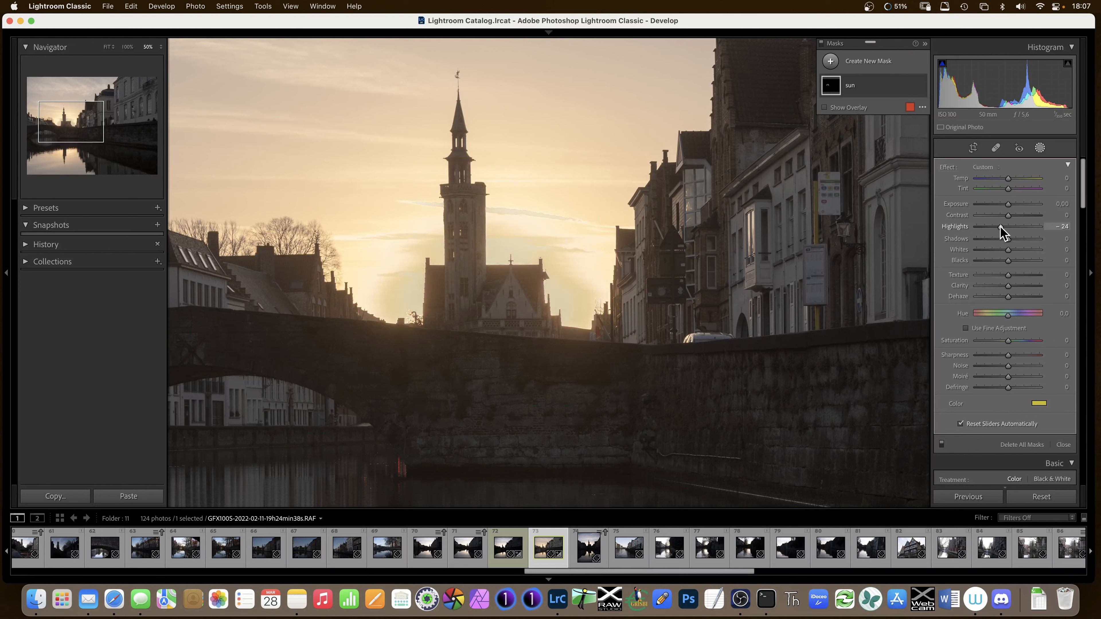
{"action": "double_click", "coordinate": [1002, 227]}
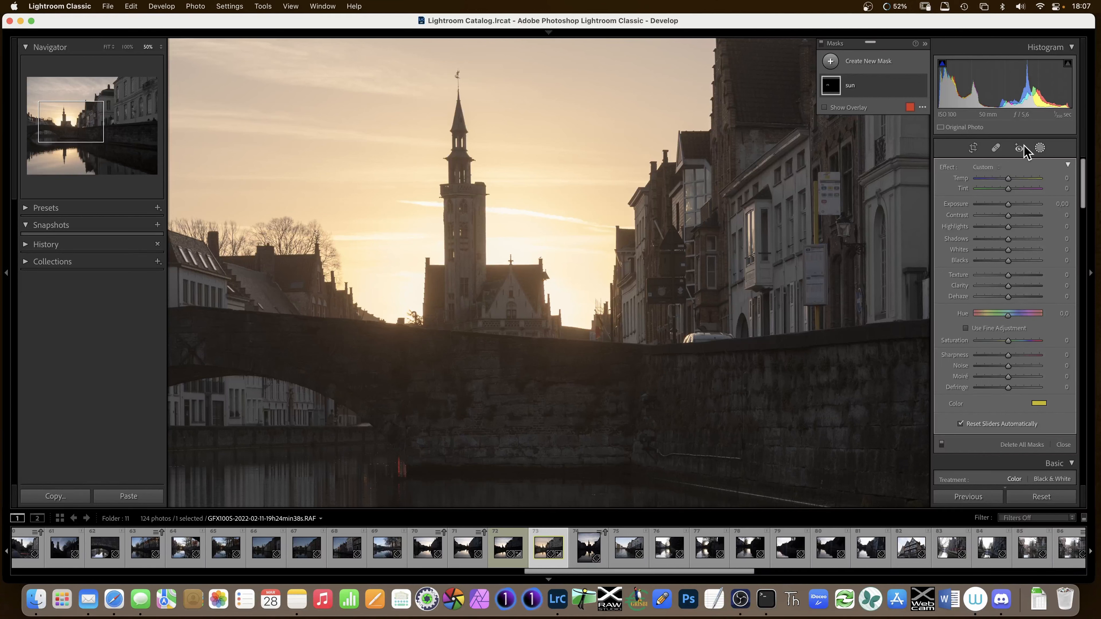
{"action": "left_click", "coordinate": [1040, 148]}
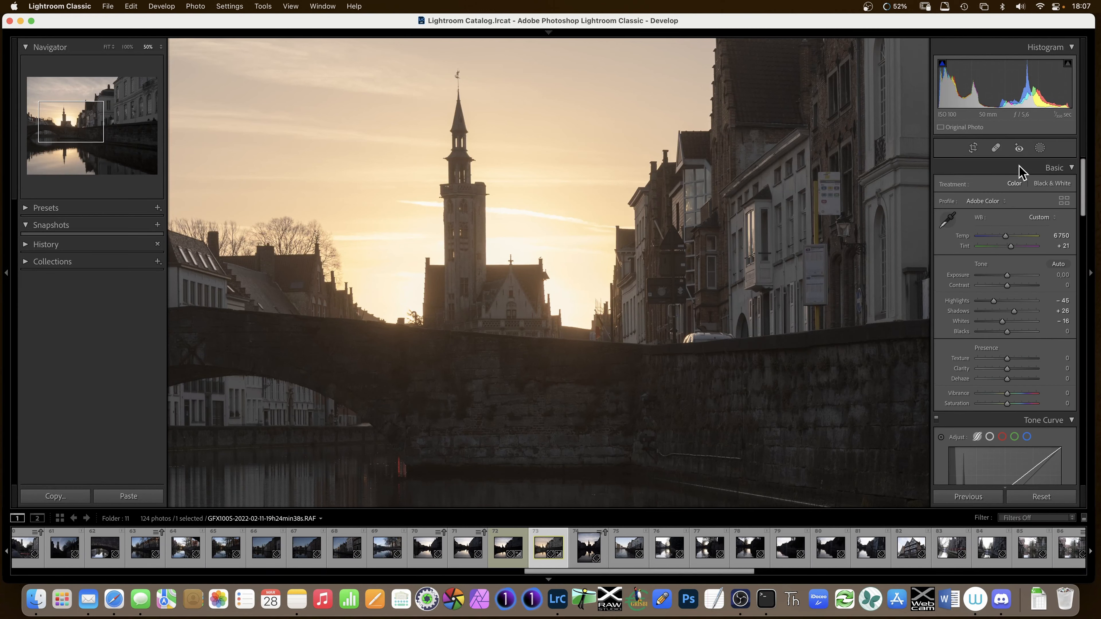
{"action": "left_click", "coordinate": [632, 294]}
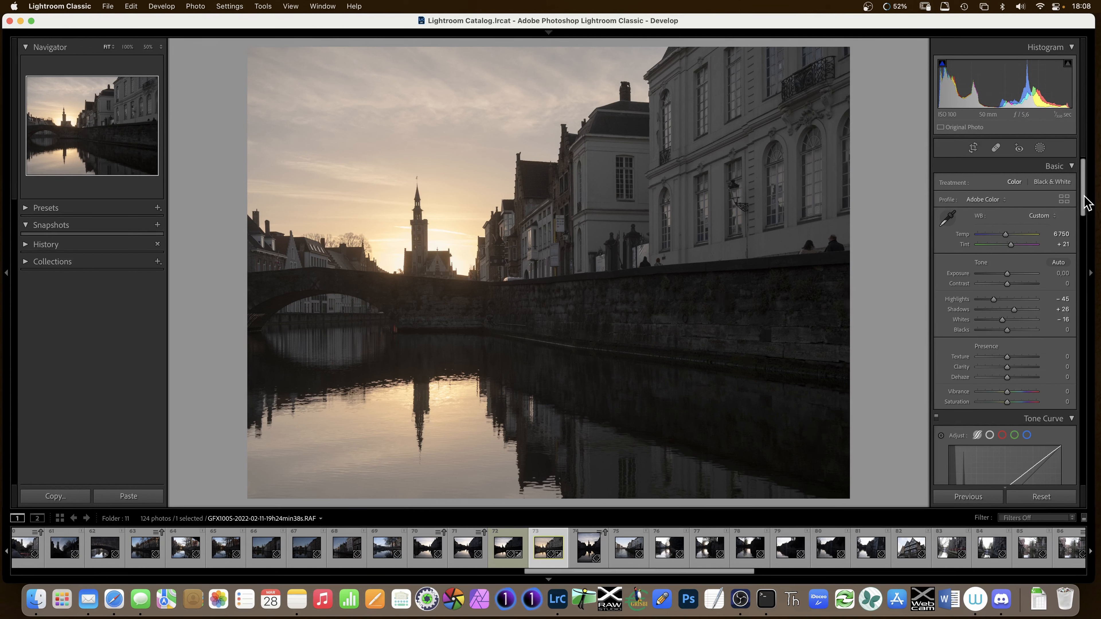
{"action": "scroll", "coordinate": [1085, 202], "scroll_direction": "down", "scroll_amount": 1}
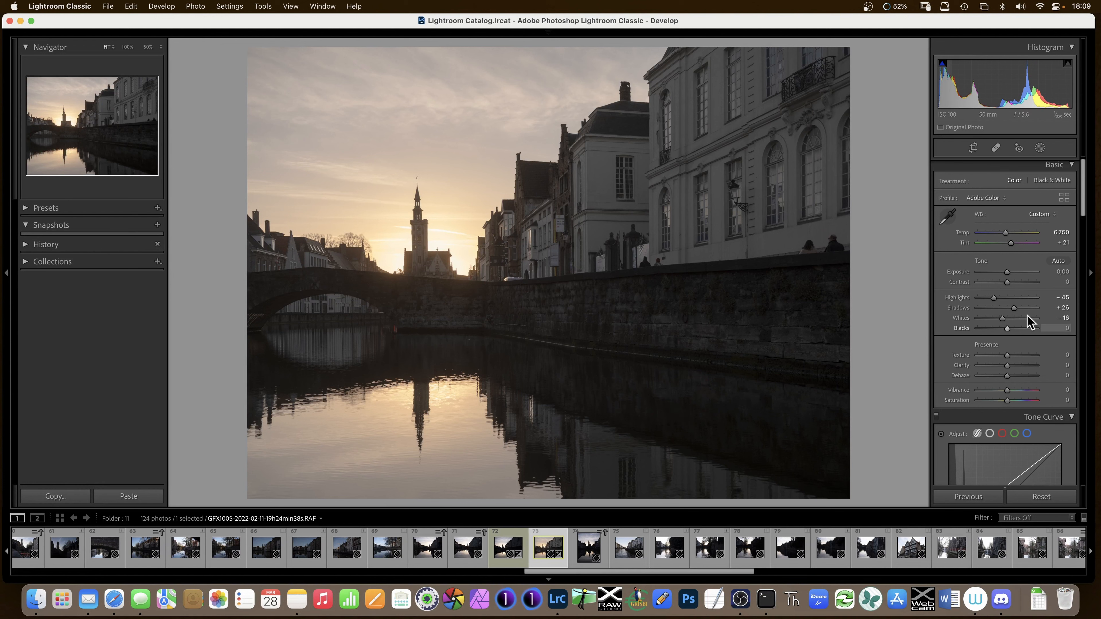
{"action": "left_click", "coordinate": [1041, 149]}
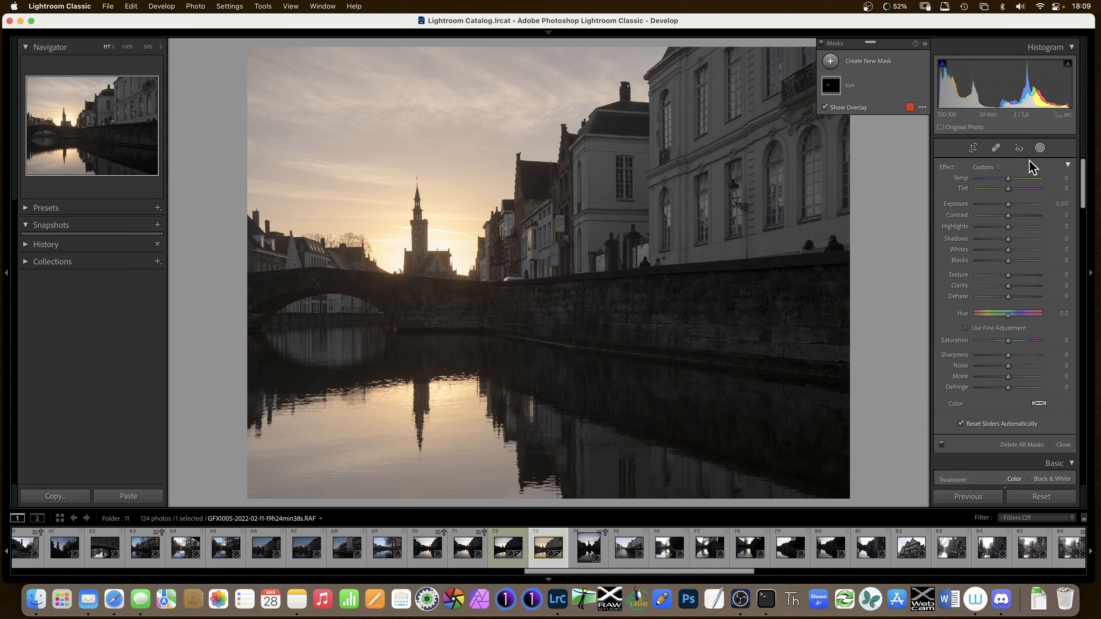
{"action": "left_click", "coordinate": [1041, 148]}
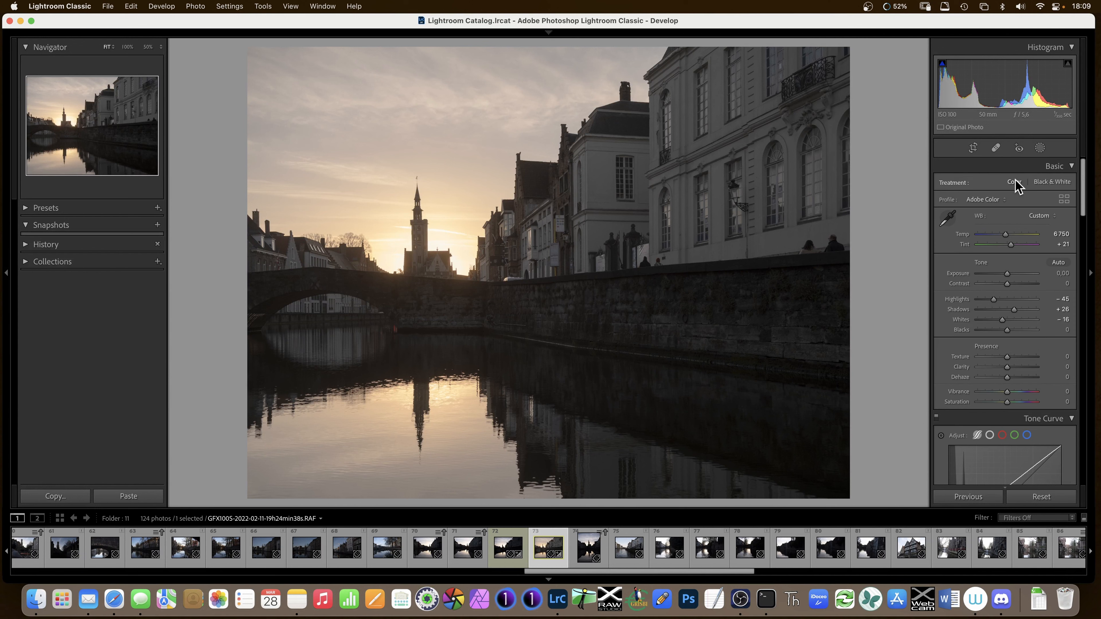
Create a new brush mask and paint it over the canal wall and the dark water in front of it.
{"action": "left_click", "coordinate": [1041, 149]}
{"action": "left_click", "coordinate": [831, 61]}
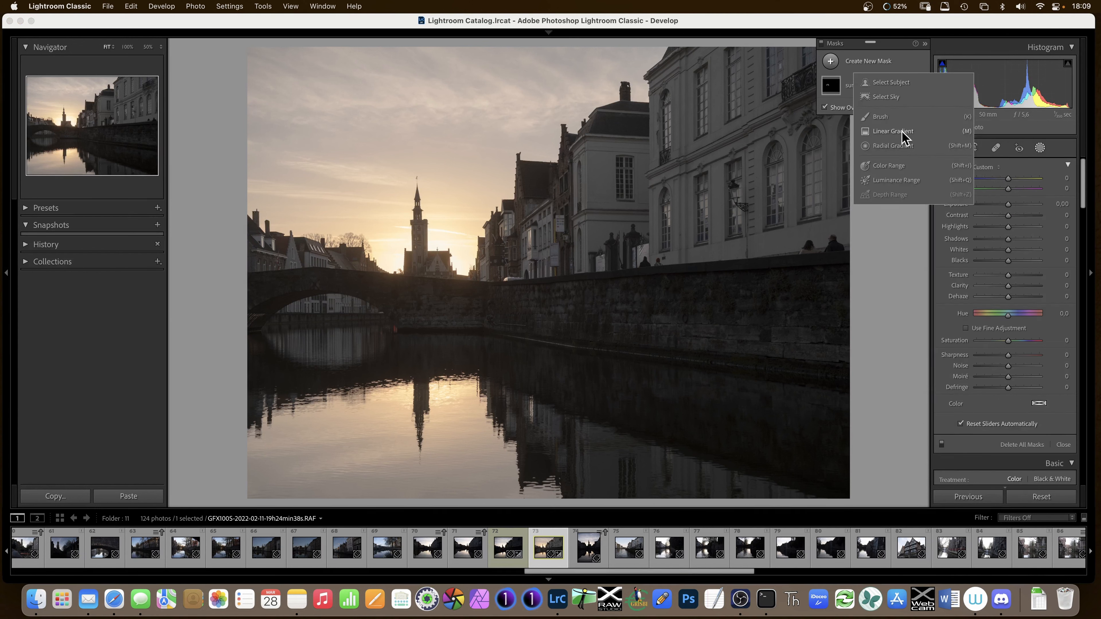
{"action": "left_click", "coordinate": [887, 116]}
{"action": "mouse_move", "coordinate": [775, 290]}
{"action": "left_mouse_down"}
{"action": "mouse_move", "coordinate": [805, 293]}
{"action": "mouse_move", "coordinate": [843, 271]}
{"action": "mouse_move", "coordinate": [505, 301]}
{"action": "mouse_move", "coordinate": [516, 301]}
{"action": "mouse_move", "coordinate": [498, 318]}
{"action": "mouse_move", "coordinate": [466, 302]}
{"action": "mouse_move", "coordinate": [474, 411]}
{"action": "mouse_move", "coordinate": [549, 514]}
{"action": "mouse_move", "coordinate": [535, 496]}
{"action": "mouse_move", "coordinate": [836, 495]}
{"action": "mouse_move", "coordinate": [869, 444]}
{"action": "mouse_move", "coordinate": [849, 310]}
{"action": "mouse_move", "coordinate": [837, 420]}
{"action": "mouse_move", "coordinate": [818, 314]}
{"action": "mouse_move", "coordinate": [831, 299]}
{"action": "mouse_move", "coordinate": [573, 345]}
{"action": "mouse_move", "coordinate": [546, 336]}
{"action": "mouse_move", "coordinate": [553, 322]}
{"action": "mouse_move", "coordinate": [726, 311]}
{"action": "mouse_move", "coordinate": [767, 336]}
{"action": "mouse_move", "coordinate": [739, 376]}
{"action": "mouse_move", "coordinate": [753, 423]}
{"action": "mouse_move", "coordinate": [851, 419]}
{"action": "mouse_move", "coordinate": [827, 478]}
{"action": "mouse_move", "coordinate": [583, 456]}
{"action": "mouse_move", "coordinate": [592, 430]}
{"action": "mouse_move", "coordinate": [674, 355]}
{"action": "mouse_move", "coordinate": [525, 356]}
{"action": "mouse_move", "coordinate": [519, 400]}
{"action": "mouse_move", "coordinate": [506, 393]}
{"action": "mouse_move", "coordinate": [533, 456]}
{"action": "mouse_move", "coordinate": [565, 395]}
{"action": "mouse_move", "coordinate": [568, 421]}
{"action": "mouse_move", "coordinate": [548, 486]}
{"action": "mouse_move", "coordinate": [507, 442]}
{"action": "mouse_move", "coordinate": [520, 480]}
{"action": "mouse_move", "coordinate": [449, 323]}
{"action": "mouse_move", "coordinate": [451, 299]}
{"action": "mouse_move", "coordinate": [535, 305]}
{"action": "mouse_move", "coordinate": [658, 281]}
{"action": "mouse_move", "coordinate": [522, 297]}
{"action": "mouse_move", "coordinate": [836, 277]}
{"action": "mouse_move", "coordinate": [811, 350]}
{"action": "left_mouse_up"}
Rename the new brush mask as walls$.
{"action": "left_click", "coordinate": [909, 85]}
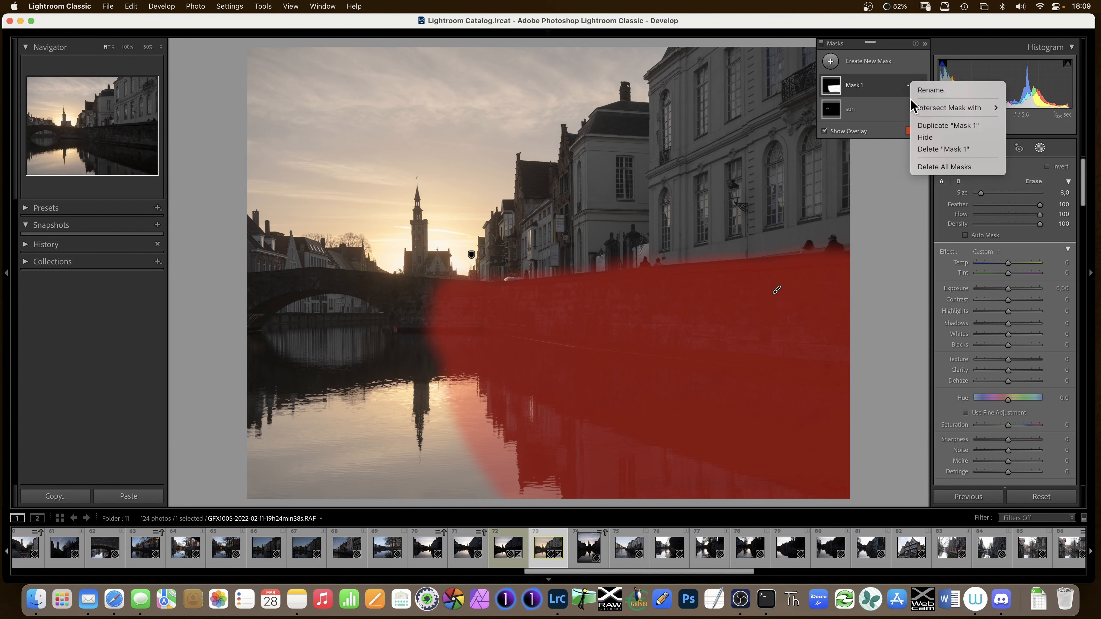
{"action": "left_click", "coordinate": [861, 89]}
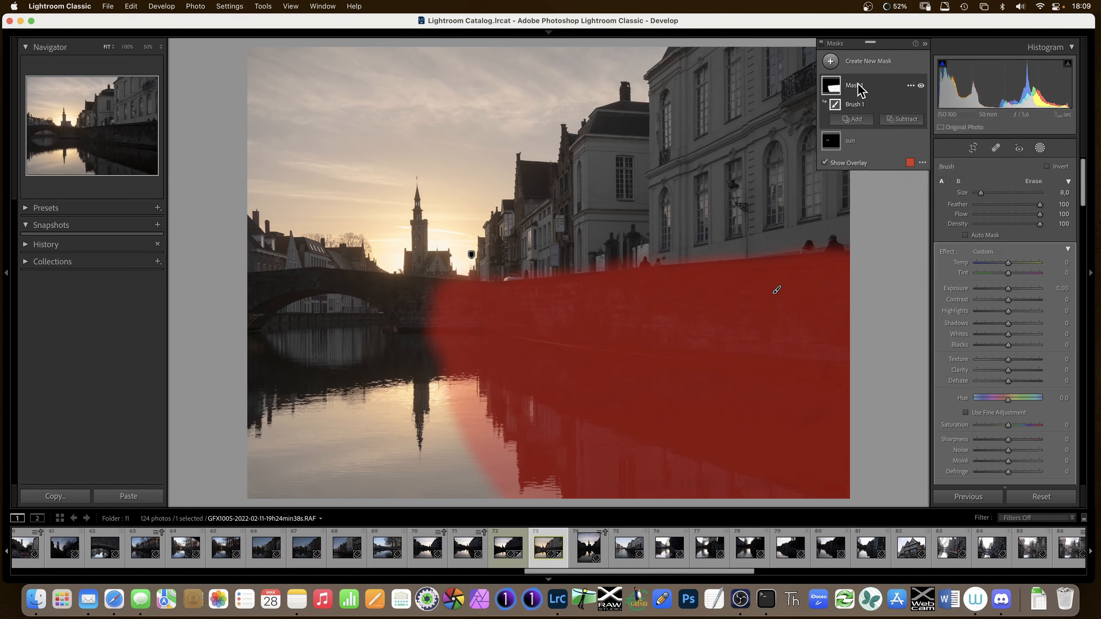
{"action": "double_click", "coordinate": [861, 89]}
{"action": "type", "text": "walls$"}
{"action": "key", "text": "BackSpace"}
{"action": "key", "text": "Return"}
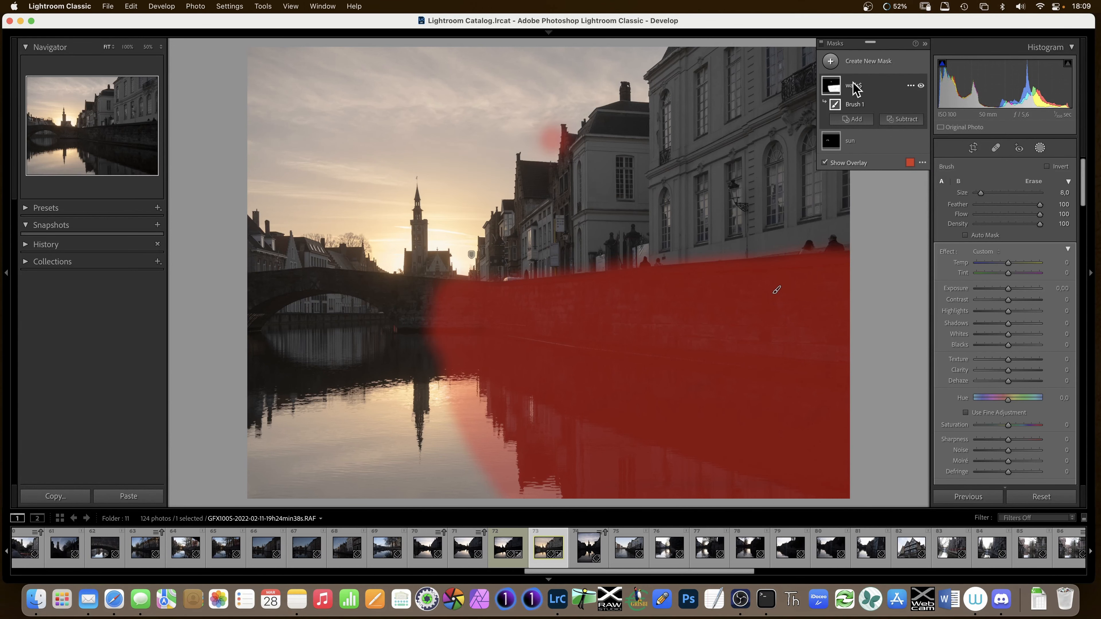
Intersect the walls$ mask with a linear gradient drawn from the wall toward the water below the bridge, fading the mask's bridge end.
{"action": "left_click", "coordinate": [910, 85]}
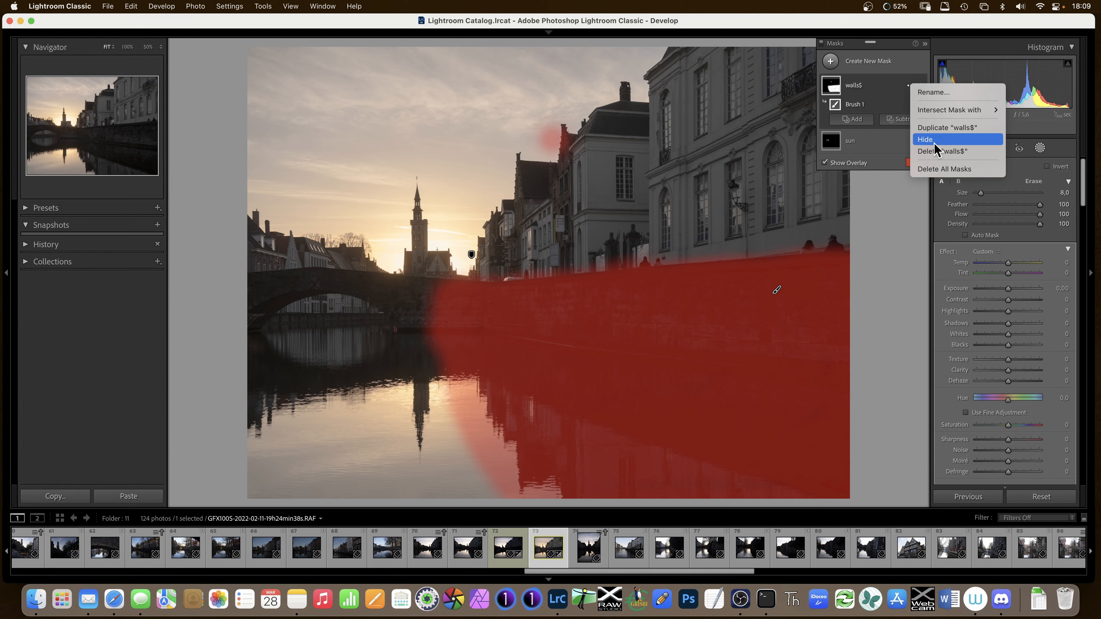
{"action": "mouse_move", "coordinate": [971, 110]}
{"action": "left_click", "coordinate": [1040, 151]}
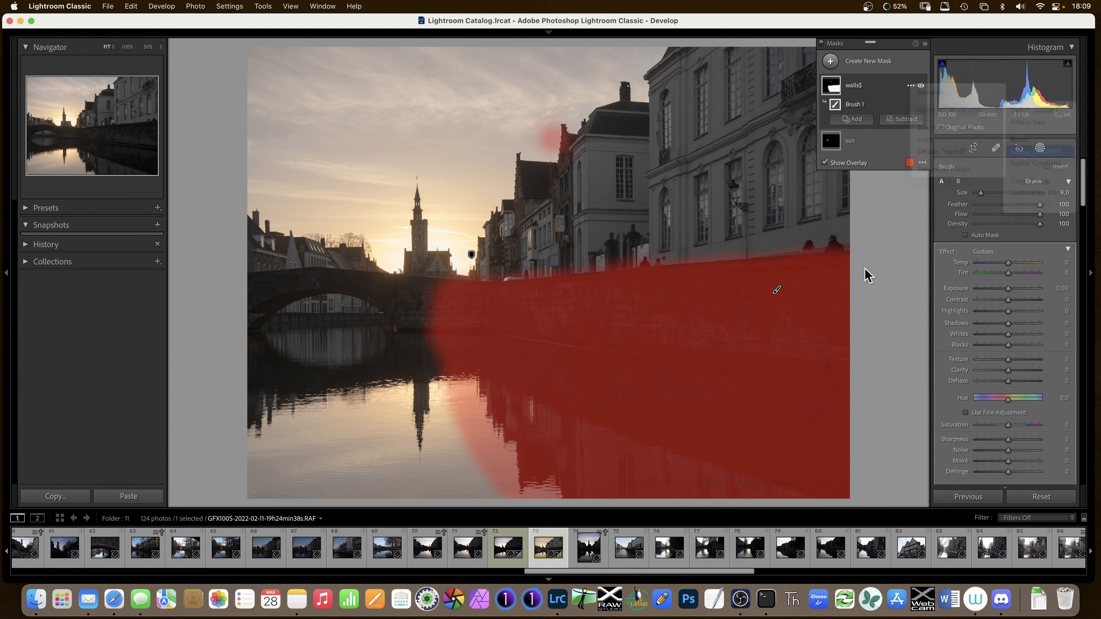
{"action": "left_click_drag", "start_coordinate": [689, 281], "coordinate": [417, 359]}
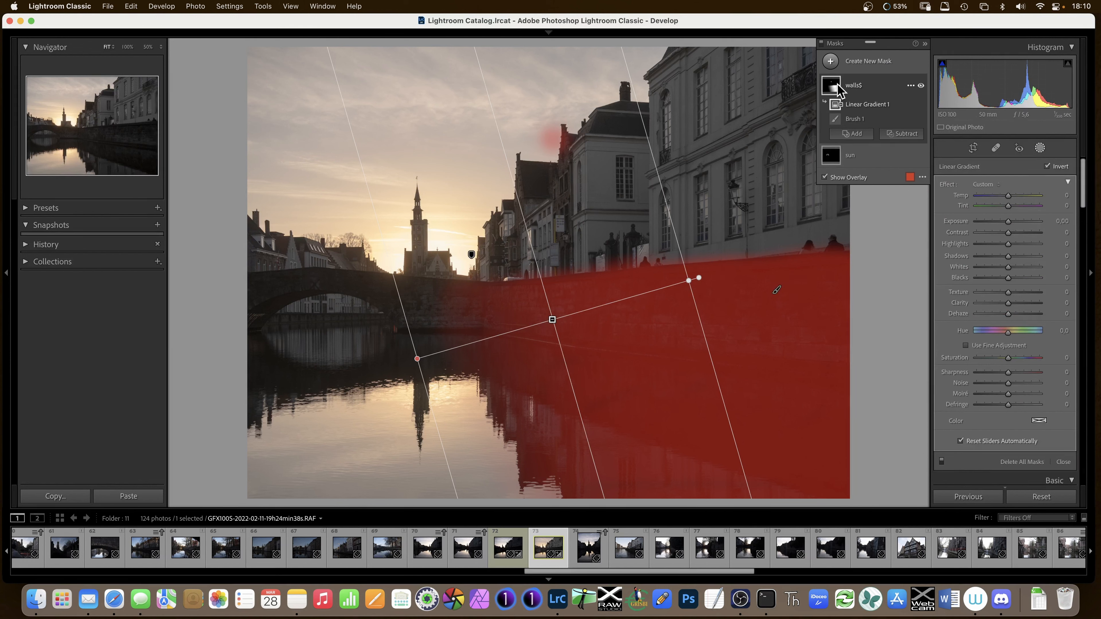
{"action": "left_click", "coordinate": [849, 87]}
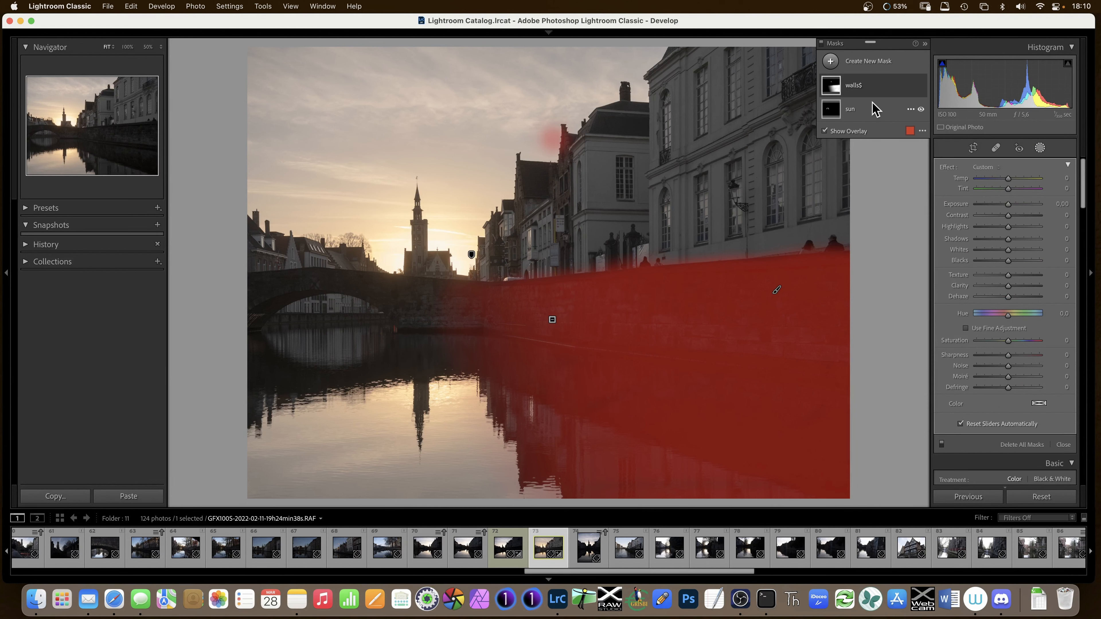
{"action": "left_click", "coordinate": [910, 87]}
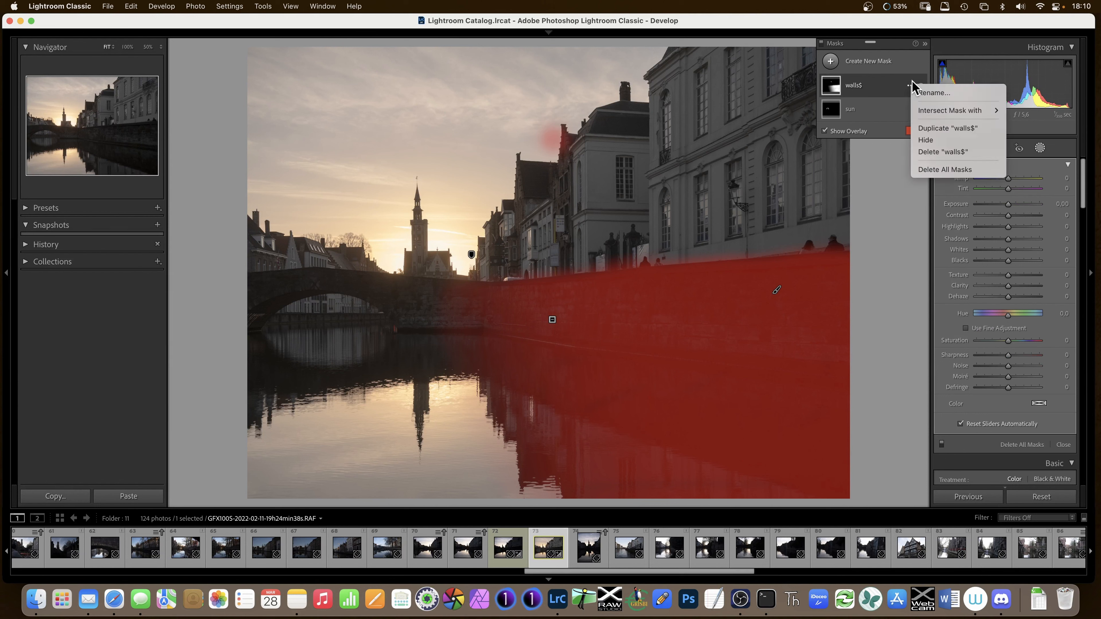
{"action": "left_click", "coordinate": [871, 92]}
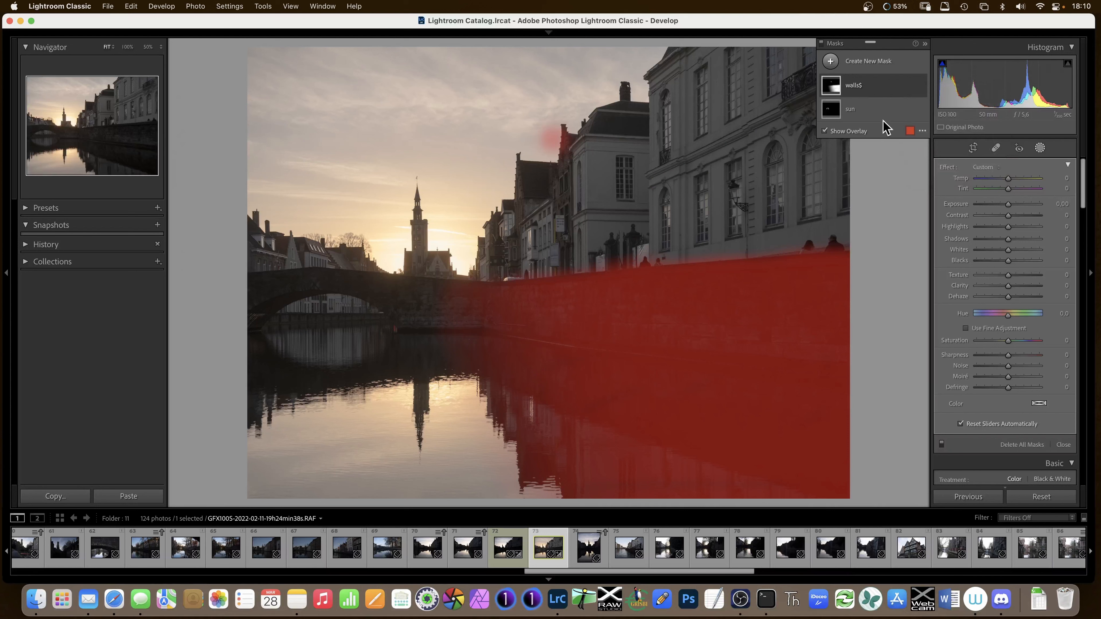
{"action": "left_click", "coordinate": [909, 87]}
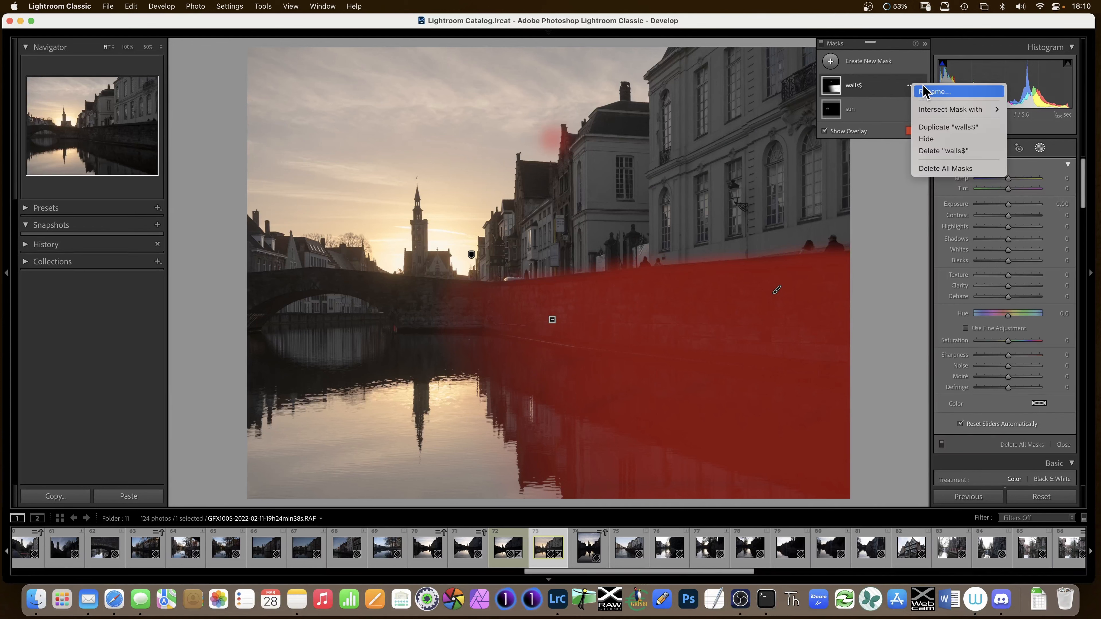
{"action": "mouse_move", "coordinate": [932, 112]}
{"action": "left_click", "coordinate": [935, 91]}
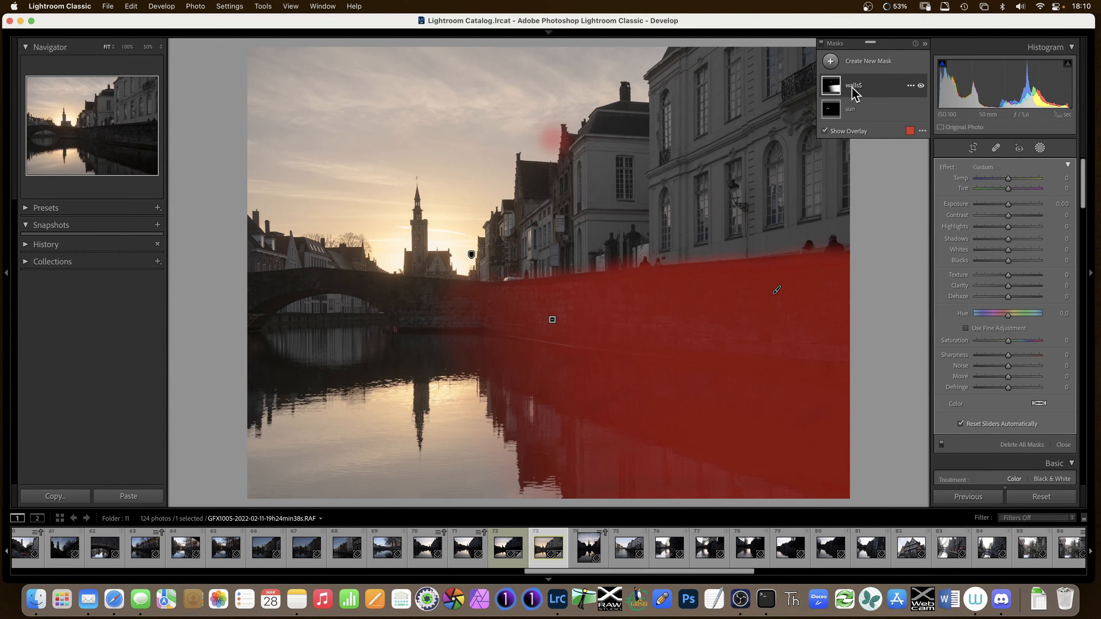
{"action": "left_click", "coordinate": [588, 192]}
Subtract the stray dab beside the stepped gable from the walls$ mask with a brush, and reselect the whole mask.
{"action": "left_click", "coordinate": [877, 89]}
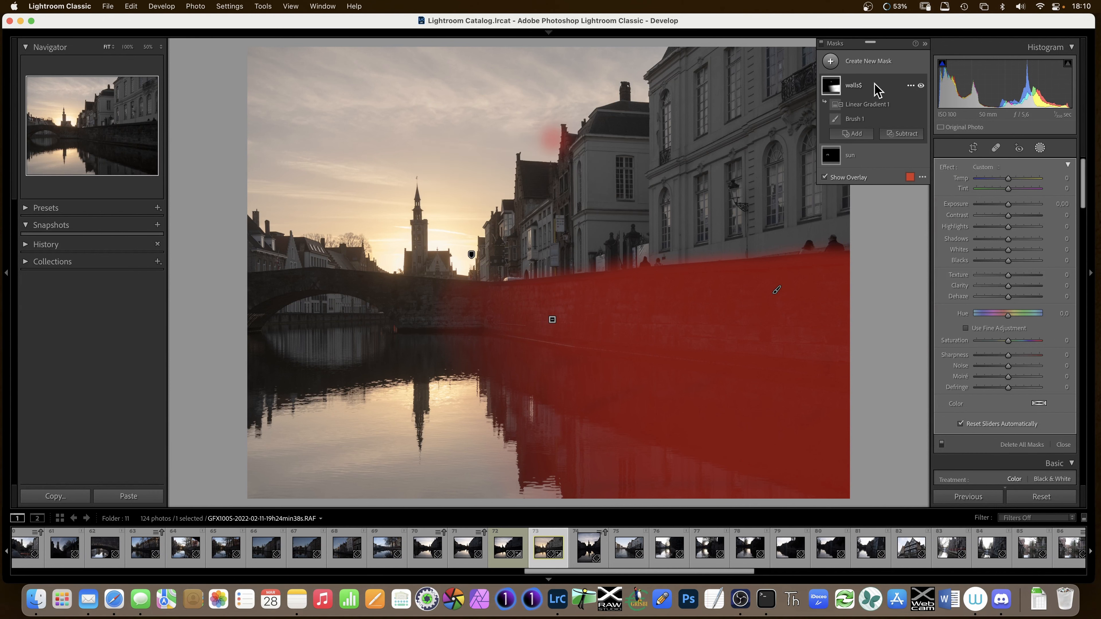
{"action": "left_click", "coordinate": [863, 138]}
{"action": "left_click", "coordinate": [930, 202]}
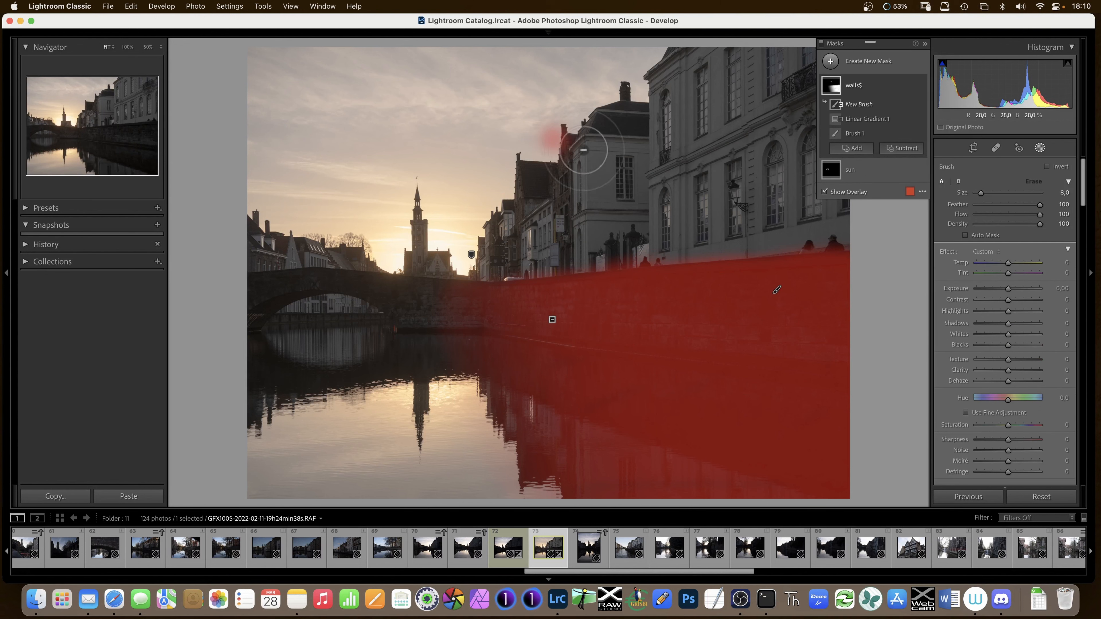
{"action": "left_click_drag", "start_coordinate": [572, 137], "coordinate": [550, 138]}
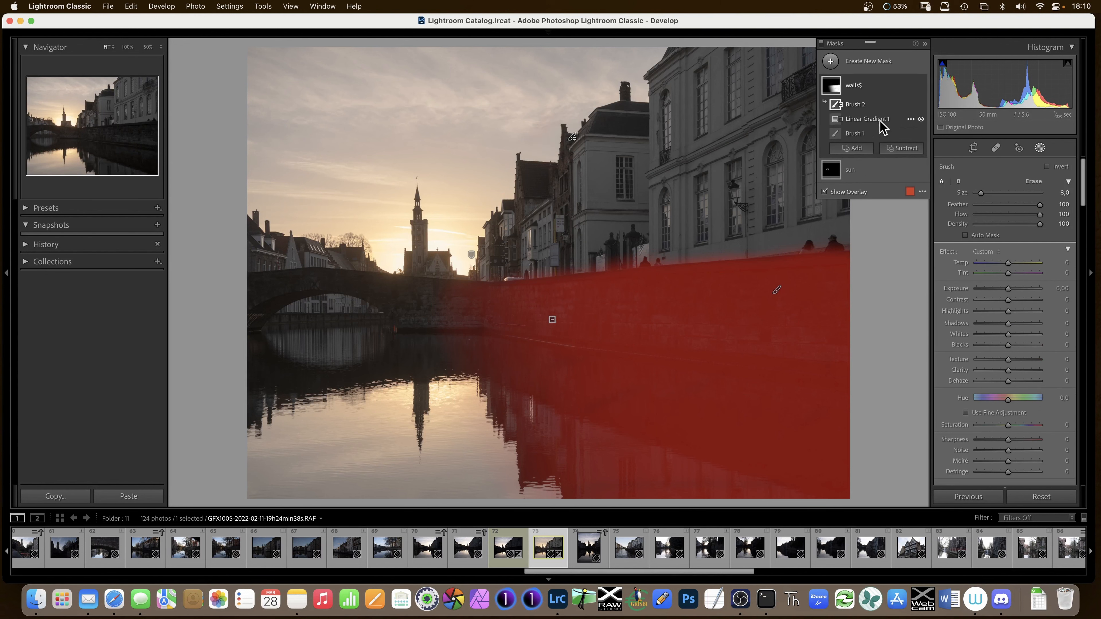
{"action": "left_click", "coordinate": [856, 88]}
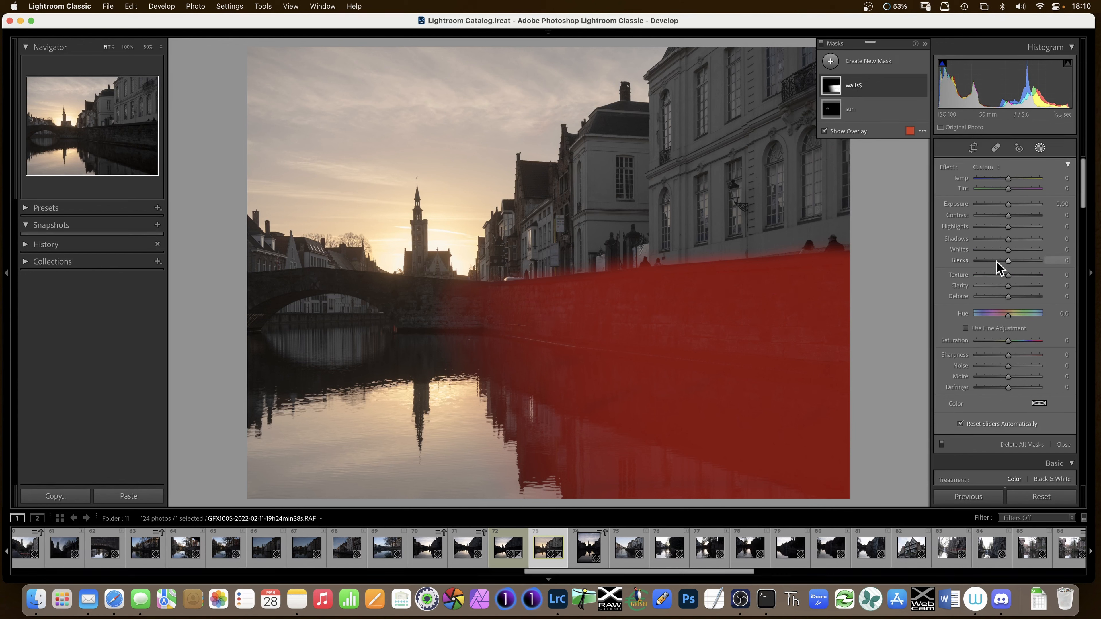
Set the walls$ mask's Contrast to 34, Shadows to 38, Clarity to 26 and Dehaze to 16, and compare with the mask hidden.
{"action": "left_click_drag", "start_coordinate": [1008, 239], "coordinate": [1025, 216]}
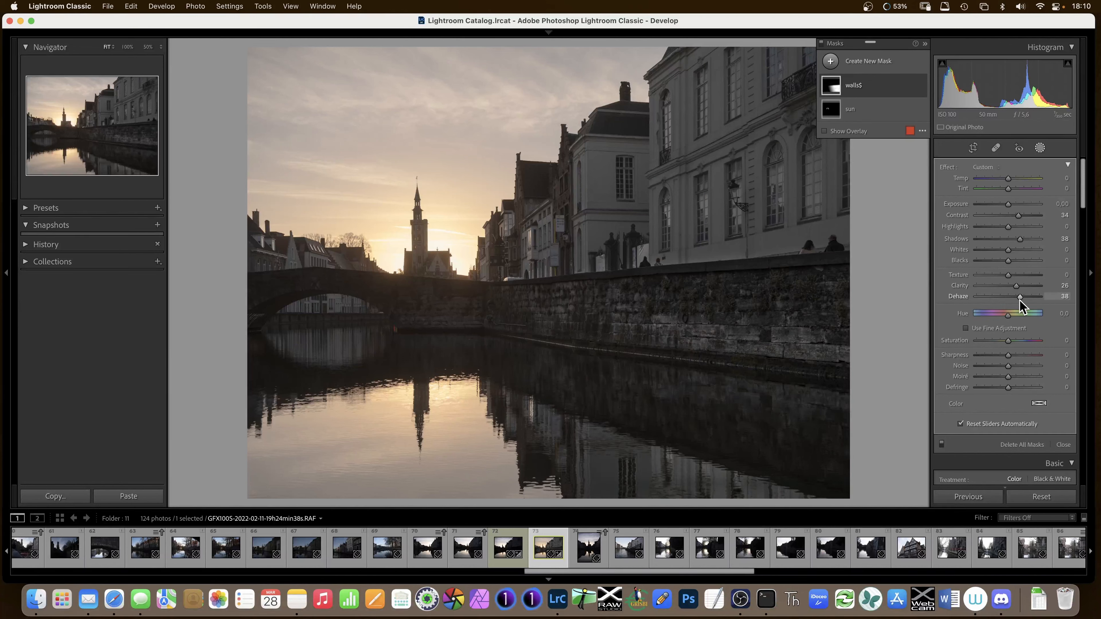
{"action": "left_click_drag", "start_coordinate": [1015, 301], "coordinate": [1013, 300]}
{"action": "left_click", "coordinate": [922, 86]}
{"action": "left_click", "coordinate": [922, 86]}
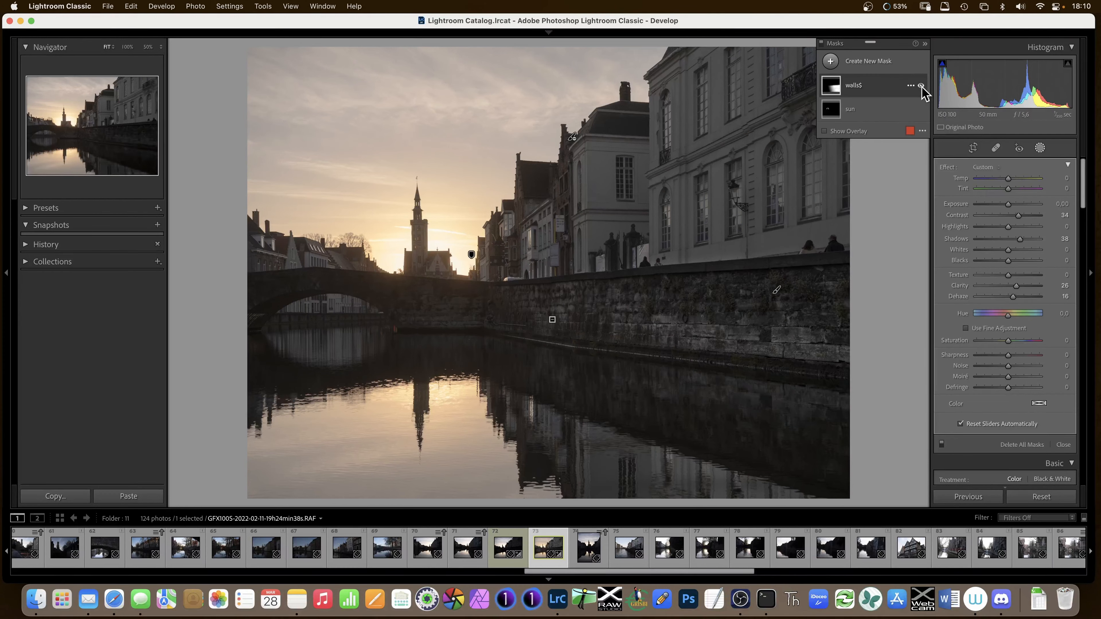
{"action": "left_click", "coordinate": [922, 86]}
{"action": "left_click", "coordinate": [922, 86]}
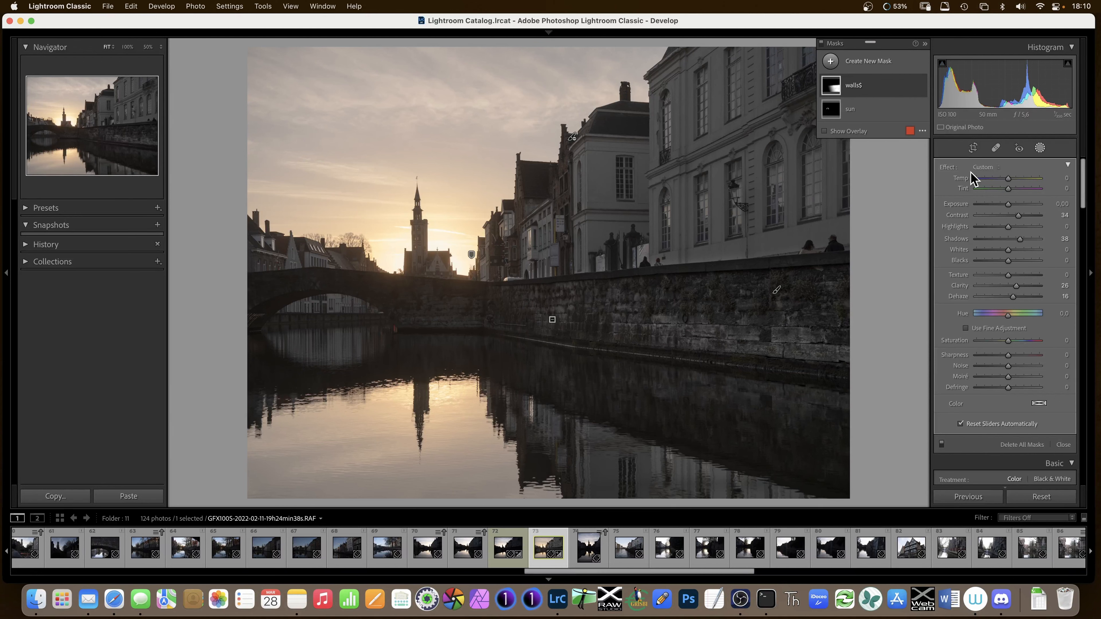
Intersect the walls$ mask with a luminance range and show the mask overlay.
{"action": "left_click", "coordinate": [909, 86]}
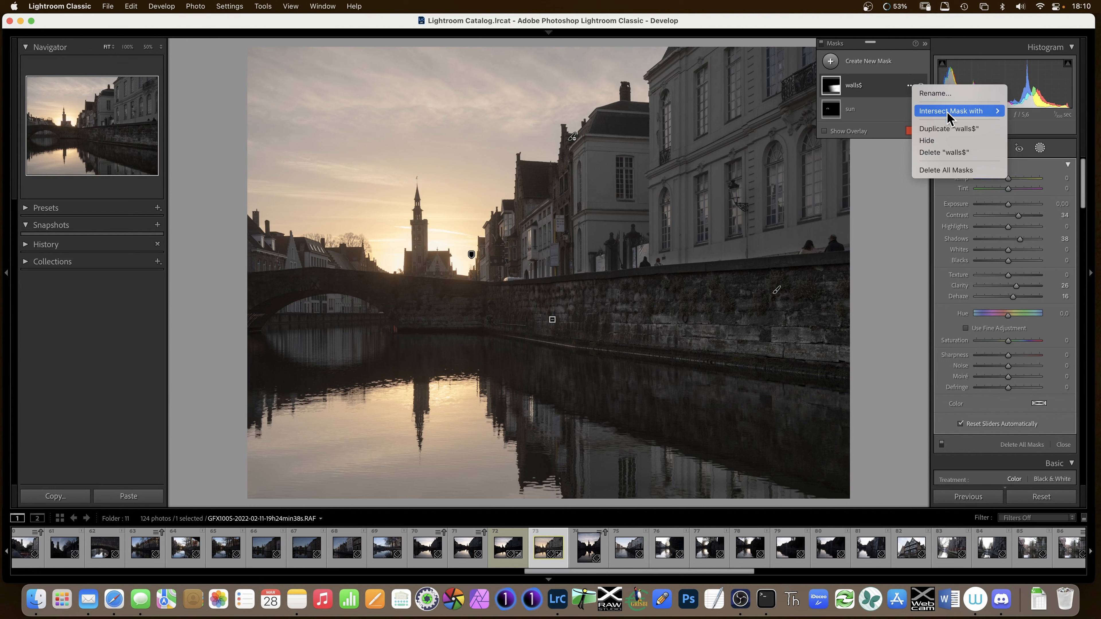
{"action": "mouse_move", "coordinate": [954, 111]}
{"action": "left_click", "coordinate": [1034, 194]}
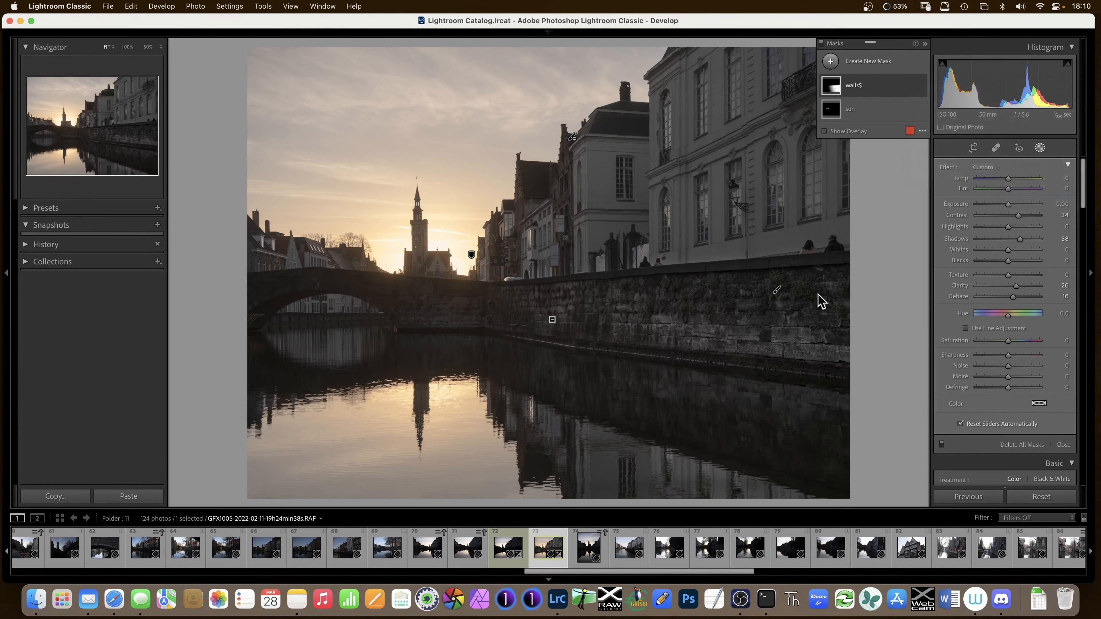
{"action": "key", "text": "o"}
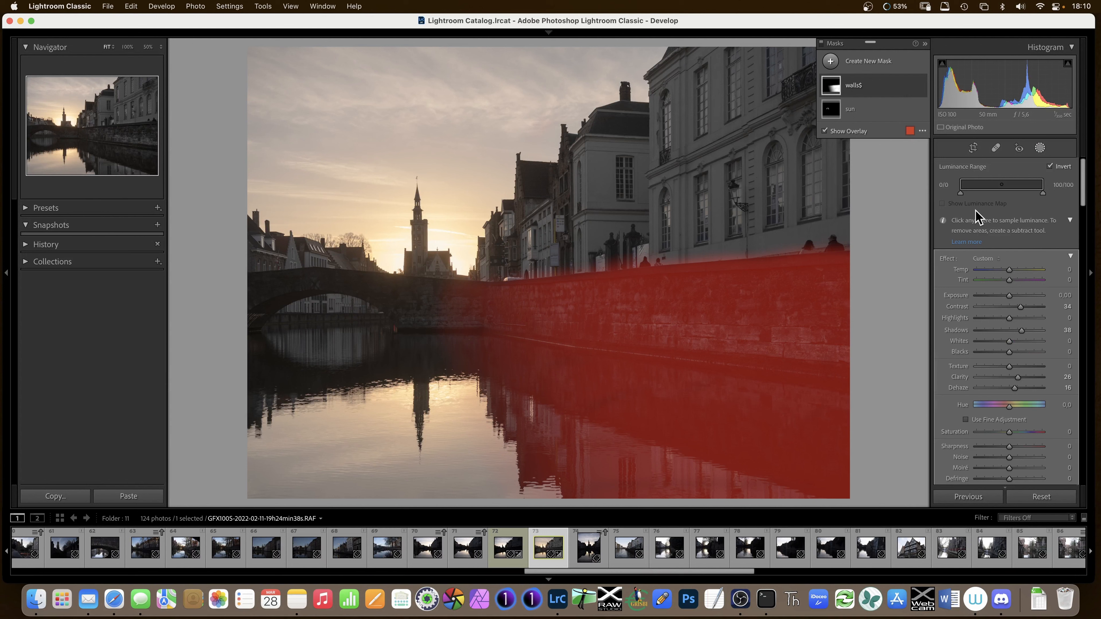
{"action": "left_click_drag", "start_coordinate": [1043, 195], "coordinate": [993, 197]}
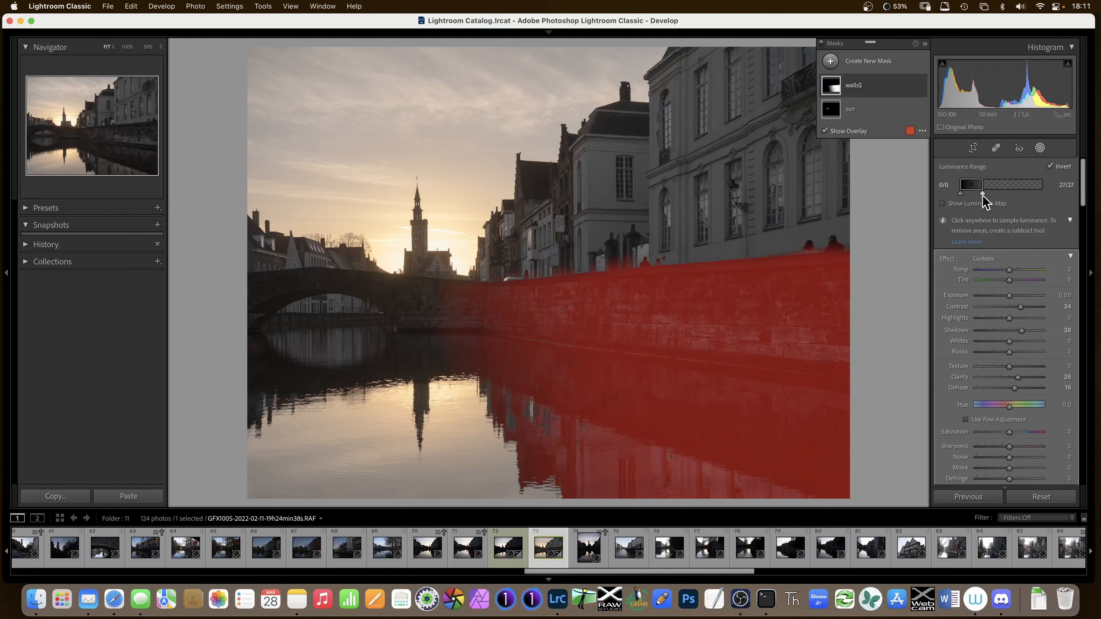
{"action": "left_click_drag", "start_coordinate": [986, 185], "coordinate": [987, 187]}
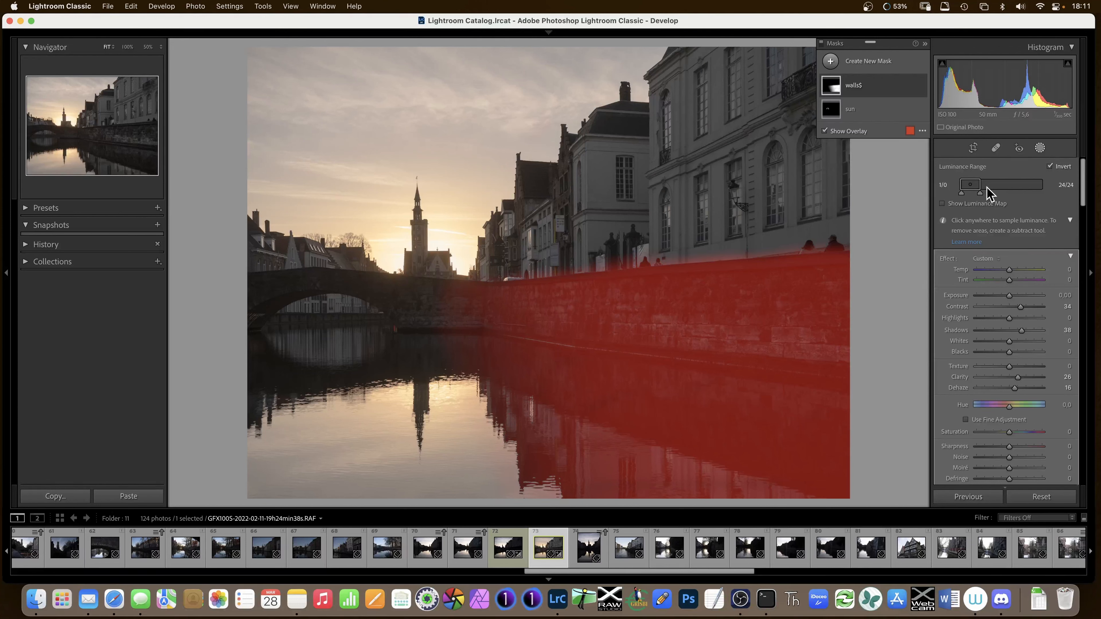
{"action": "double_click", "coordinate": [981, 193]}
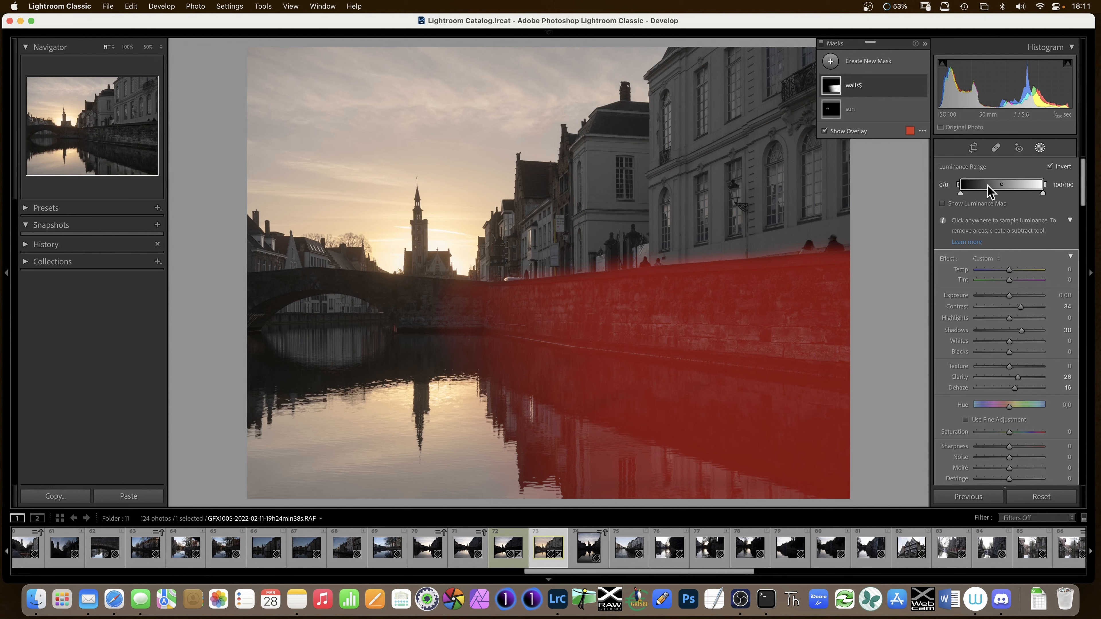
Limit the walls$ mask's luminance range to the dark tones, with the upper end at 18 fading out to 50.
{"action": "left_click_drag", "start_coordinate": [1043, 194], "coordinate": [979, 193]}
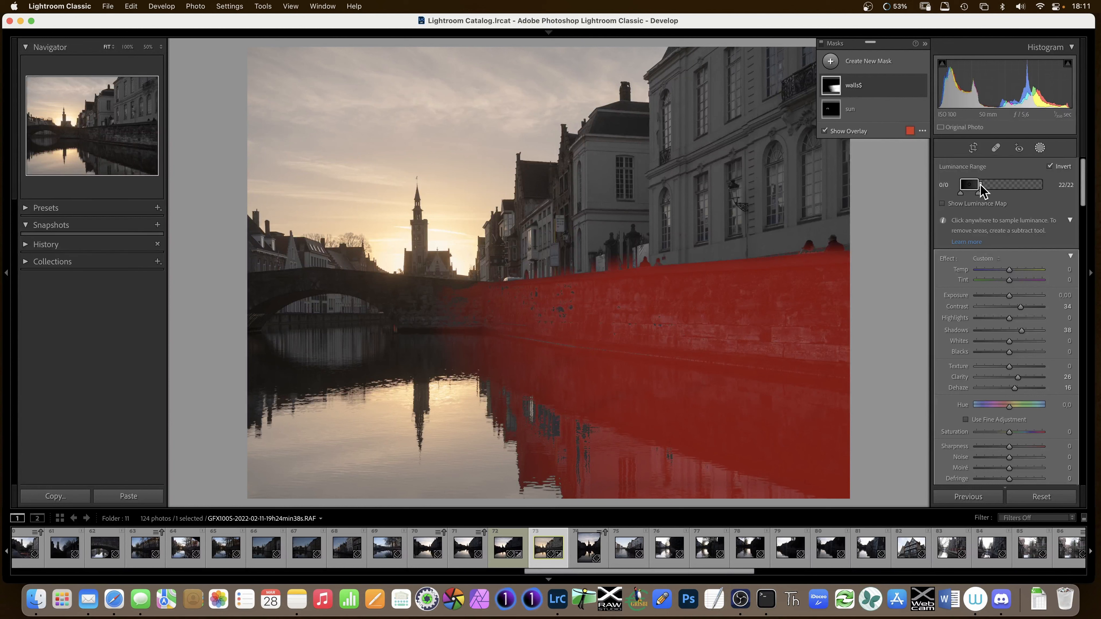
{"action": "left_click_drag", "start_coordinate": [984, 191], "coordinate": [996, 191]}
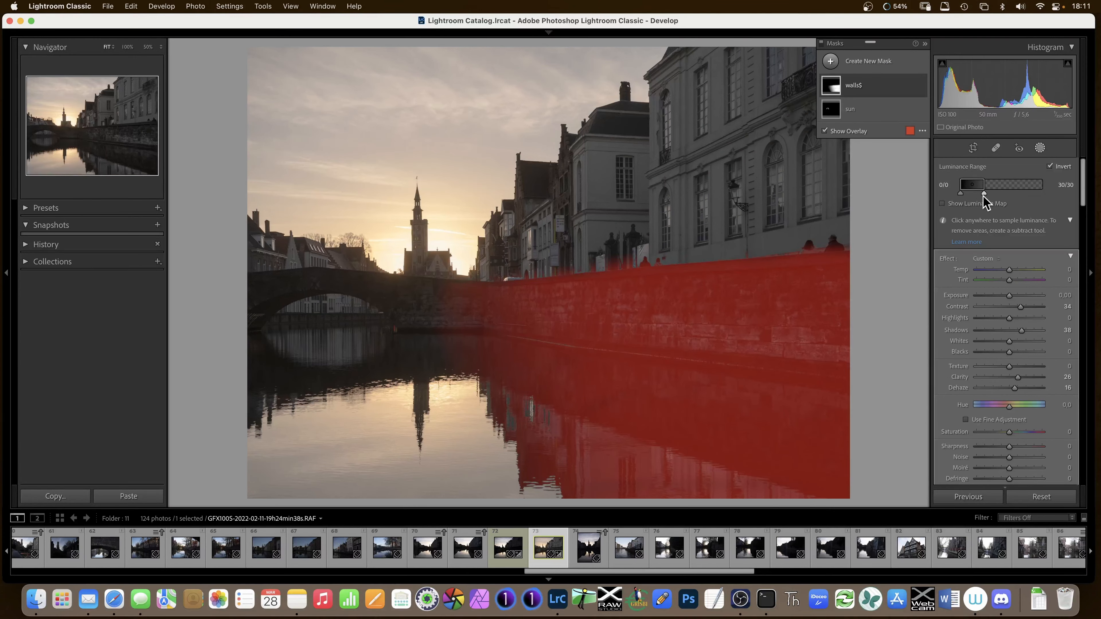
{"action": "mouse_move", "coordinate": [984, 196]}
{"action": "left_mouse_down"}
{"action": "mouse_move", "coordinate": [1006, 196]}
{"action": "mouse_move", "coordinate": [985, 191]}
{"action": "left_mouse_up"}
{"action": "left_click_drag", "start_coordinate": [992, 191], "coordinate": [1003, 201]}
{"action": "mouse_move", "coordinate": [863, 89]}
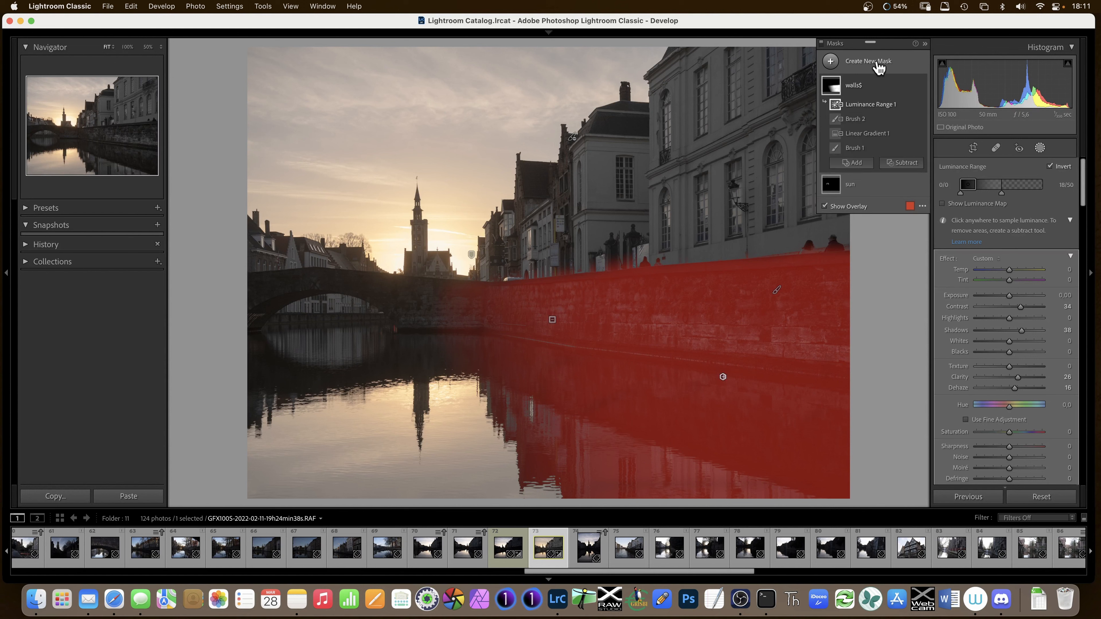
Set the whole photo's Shadows to +9 in the basic adjustments and return to masking.
{"action": "left_click", "coordinate": [1040, 147]}
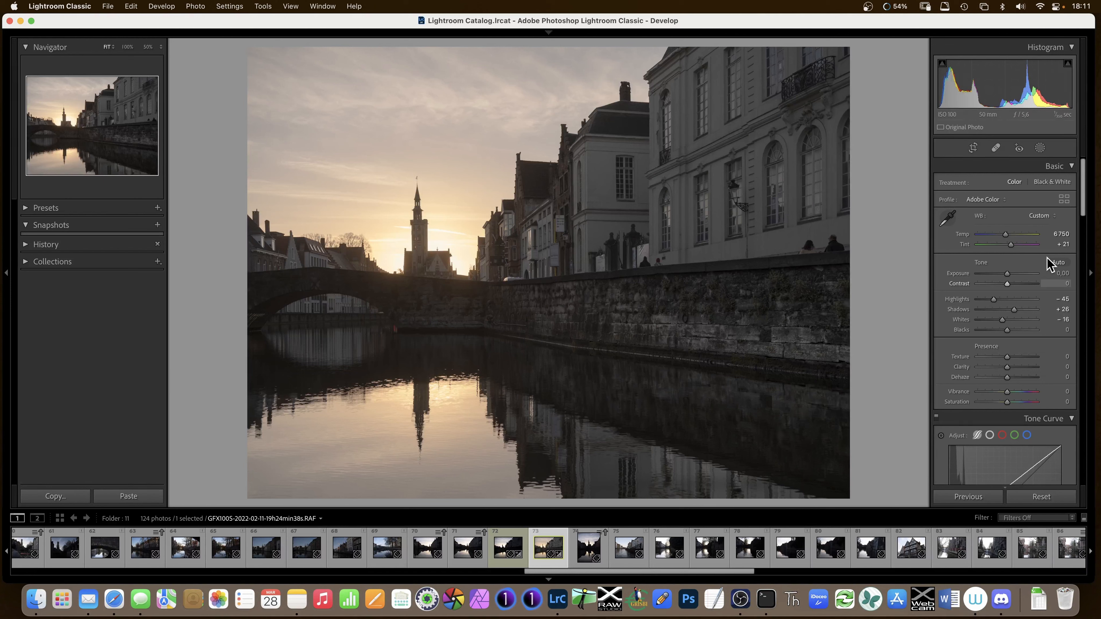
{"action": "left_click_drag", "start_coordinate": [1014, 309], "coordinate": [1008, 312]}
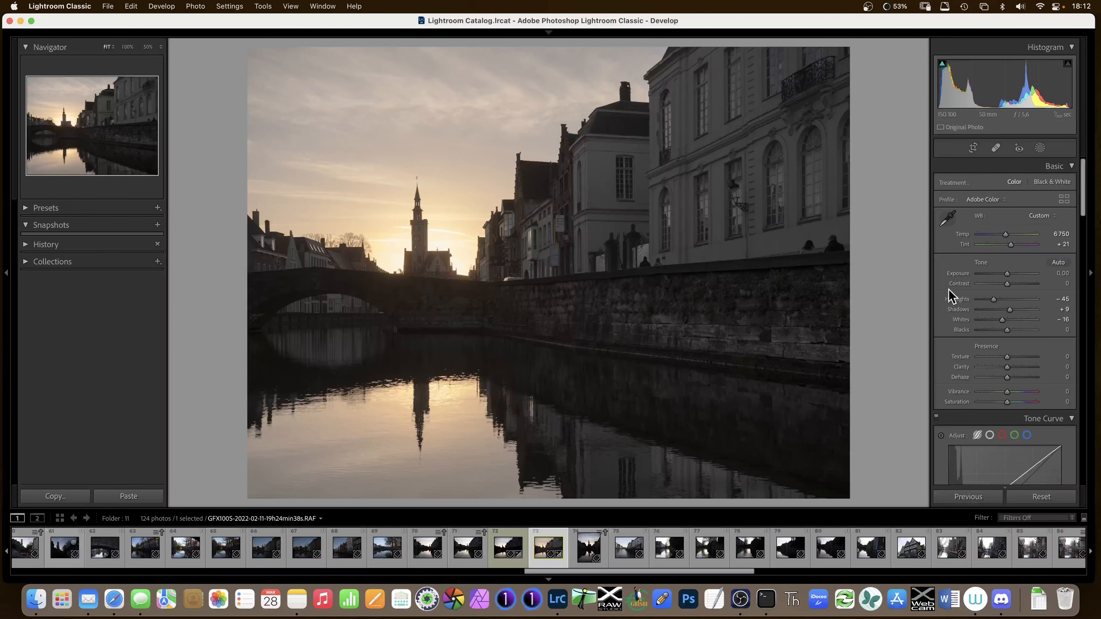
{"action": "left_click", "coordinate": [1040, 148]}
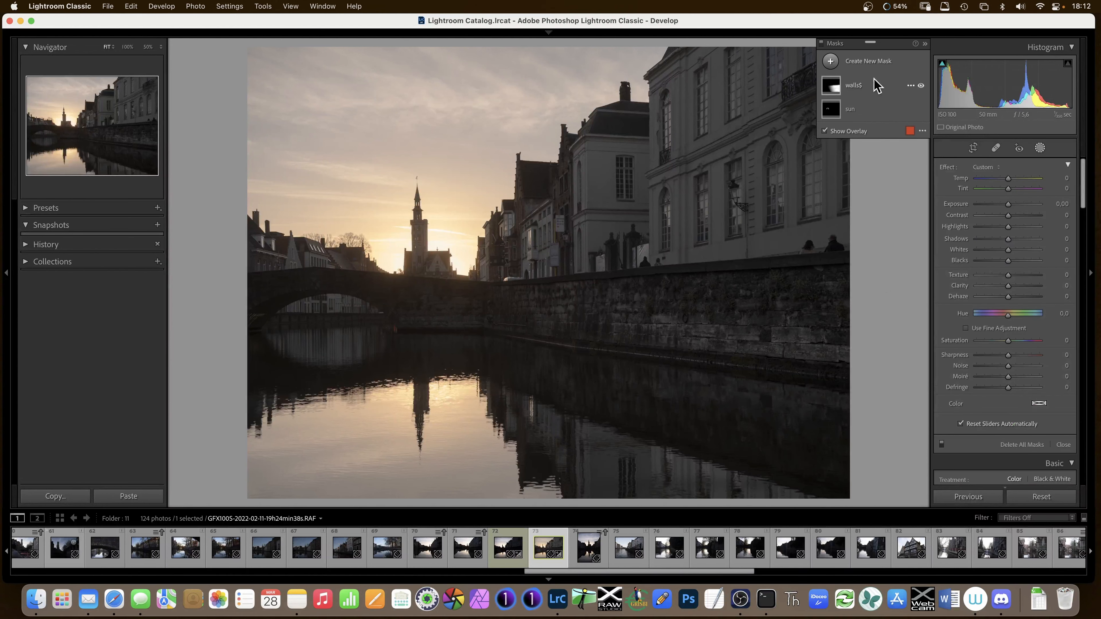
{"action": "left_click", "coordinate": [866, 61]}
{"action": "left_click", "coordinate": [923, 138]}
{"action": "left_click_drag", "start_coordinate": [411, 167], "coordinate": [411, 260]}
{"action": "left_click_drag", "start_coordinate": [412, 166], "coordinate": [411, 159]}
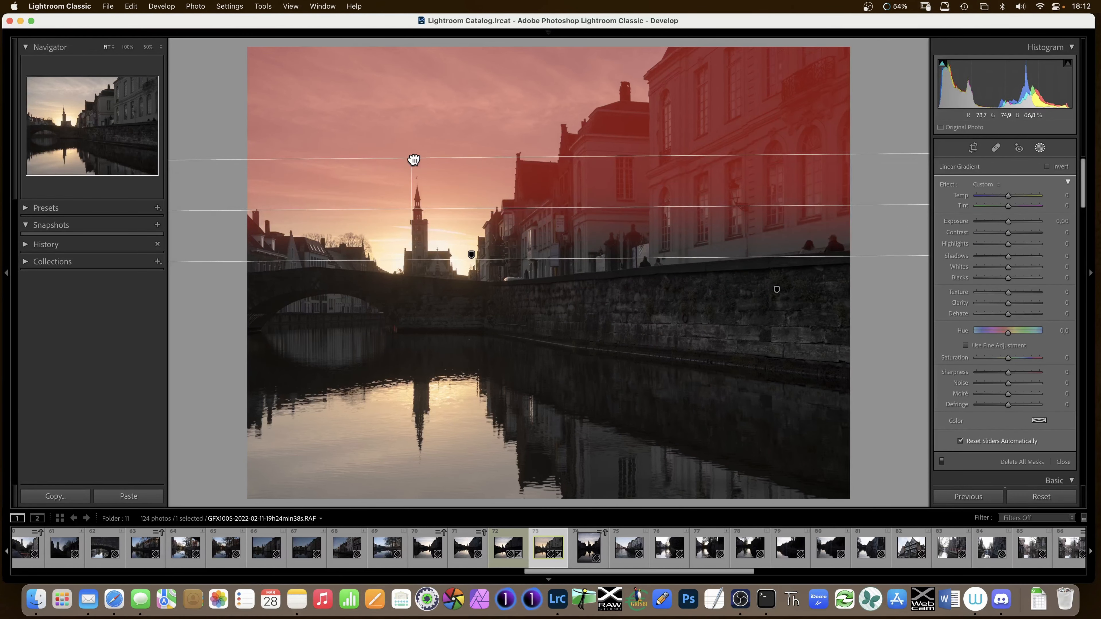
{"action": "left_click_drag", "start_coordinate": [425, 209], "coordinate": [429, 208]}
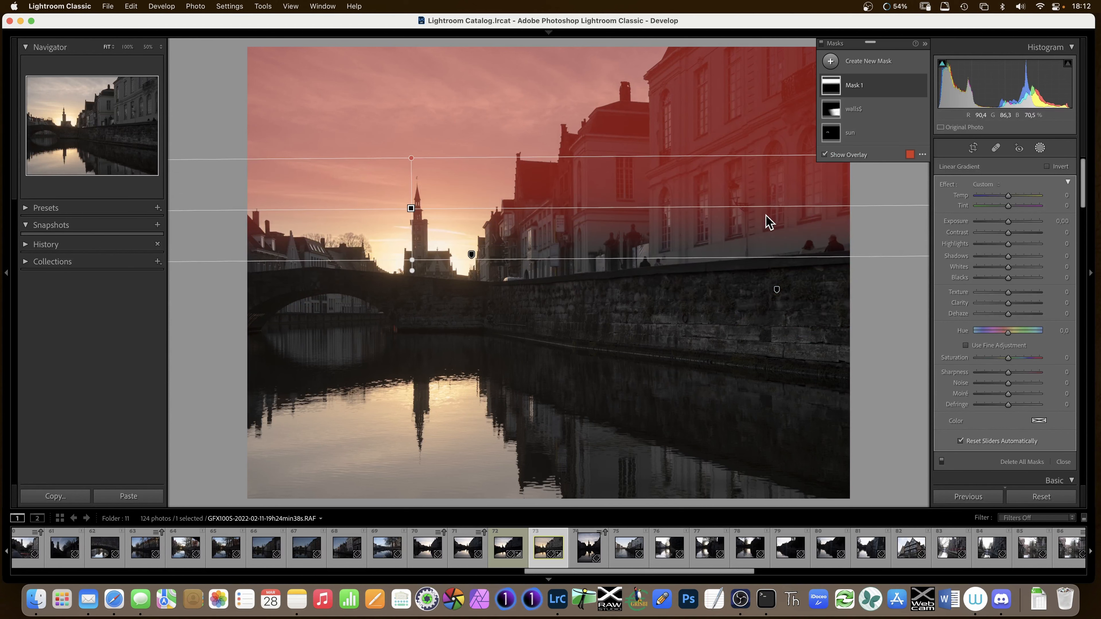
{"action": "mouse_move", "coordinate": [531, 261]}
{"action": "left_mouse_down"}
{"action": "mouse_move", "coordinate": [532, 281]}
{"action": "mouse_move", "coordinate": [531, 260]}
{"action": "left_mouse_up"}
{"action": "left_click", "coordinate": [411, 209]}
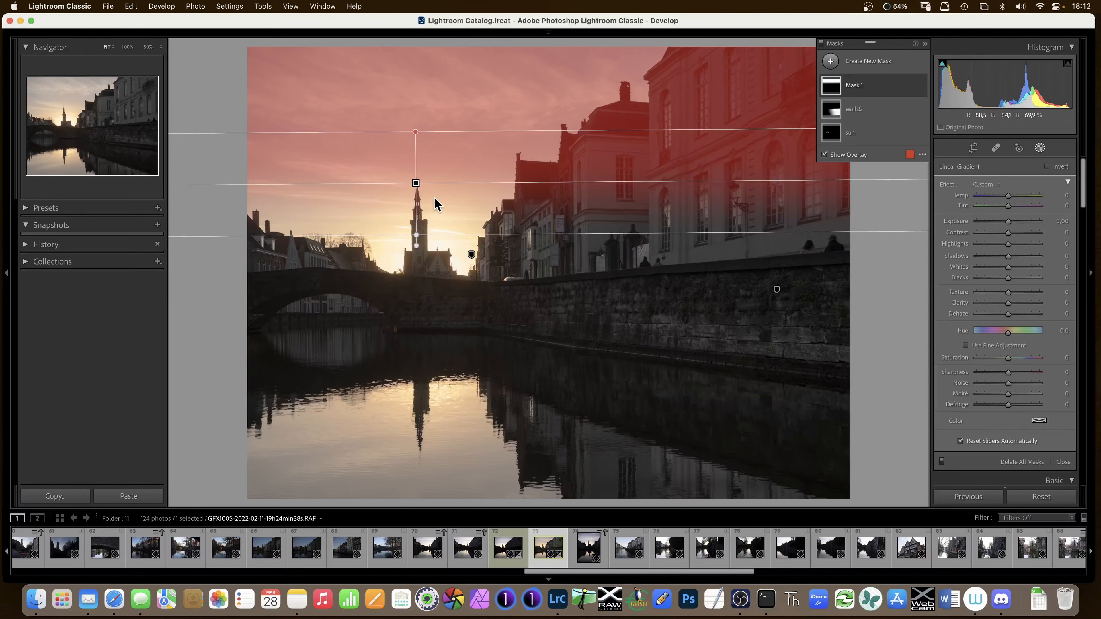
{"action": "key", "text": "Delete"}
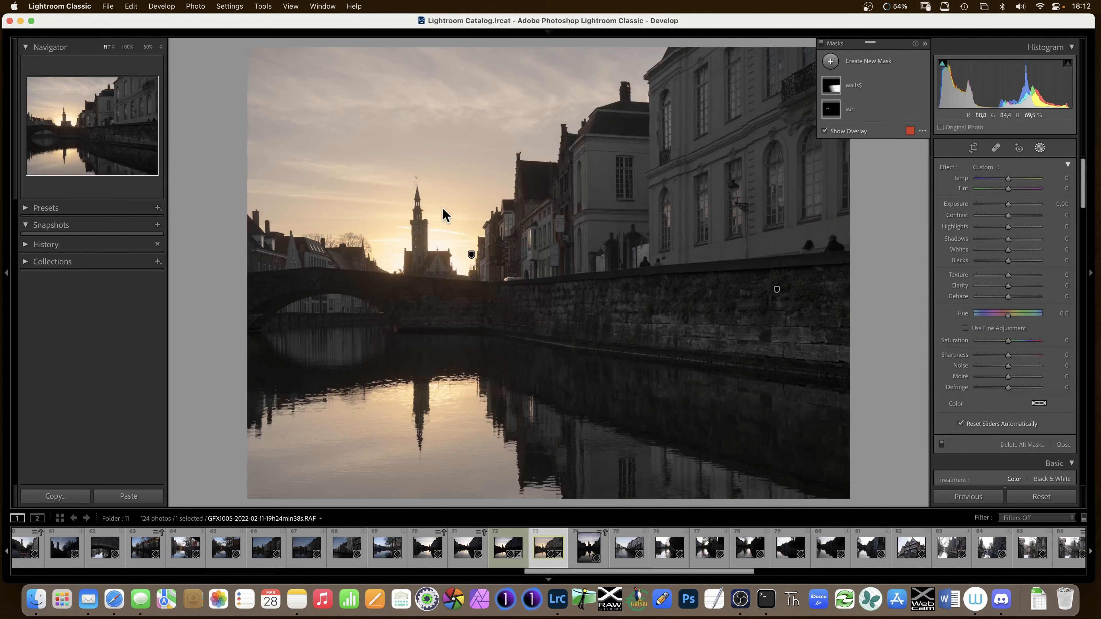
Create a linear gradient mask over the sky, fading from above the church spire down to the skyline, and widen its transition upward.
{"action": "left_click", "coordinate": [830, 61]}
{"action": "left_click", "coordinate": [900, 132]}
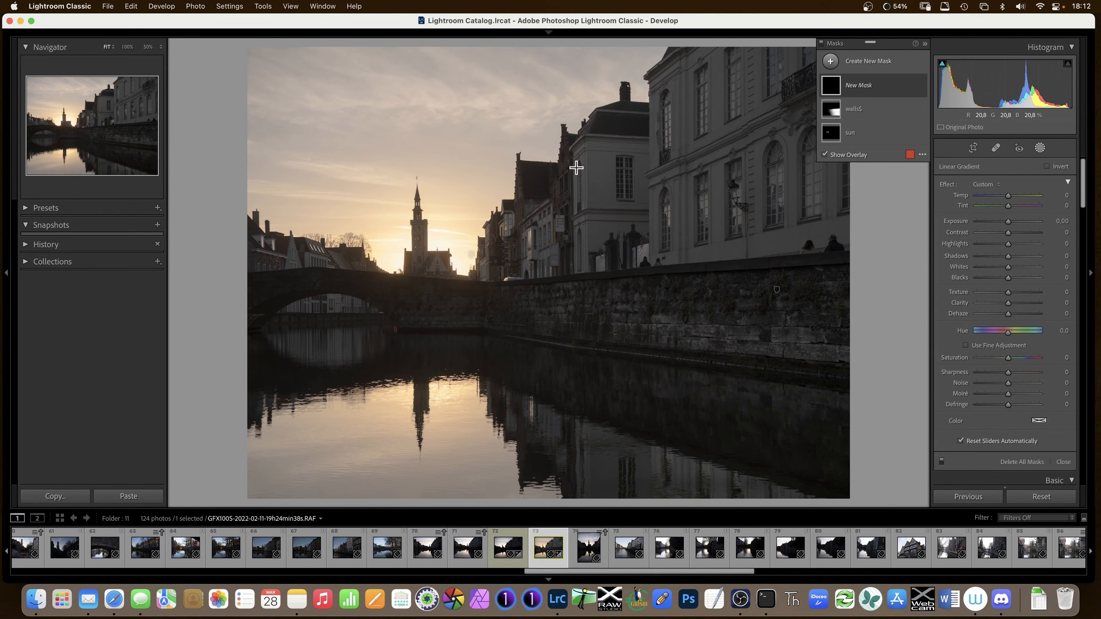
{"action": "left_click_drag", "start_coordinate": [424, 163], "coordinate": [421, 249]}
{"action": "left_click_drag", "start_coordinate": [423, 163], "coordinate": [426, 145]}
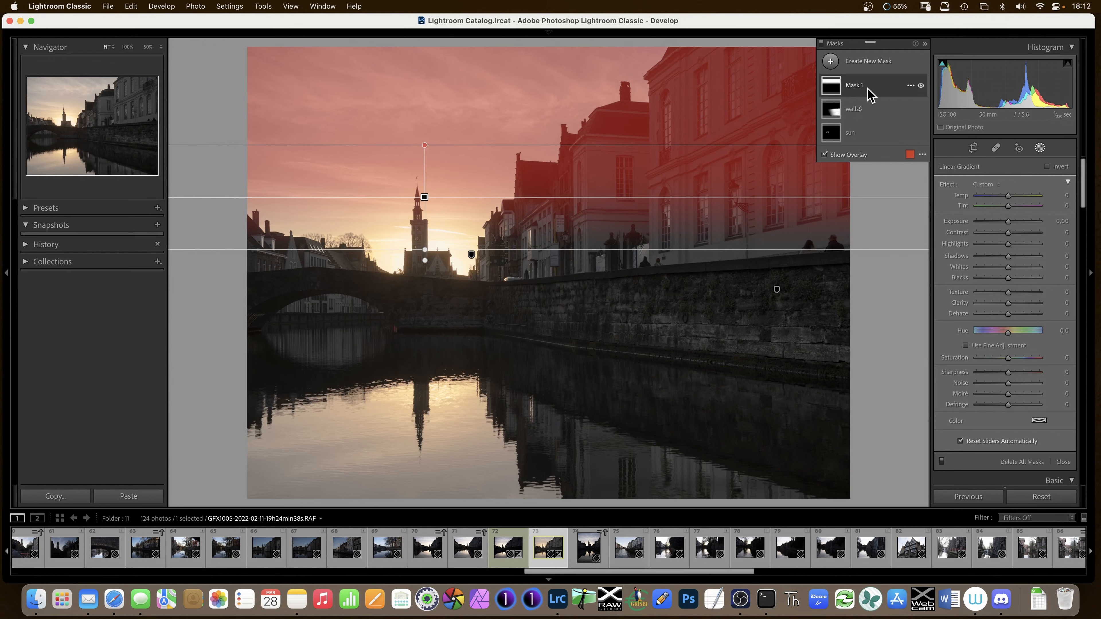
Intersect the new gradient mask with Select Sky and rename it sky.
{"action": "left_click", "coordinate": [910, 86]}
{"action": "mouse_move", "coordinate": [947, 108]}
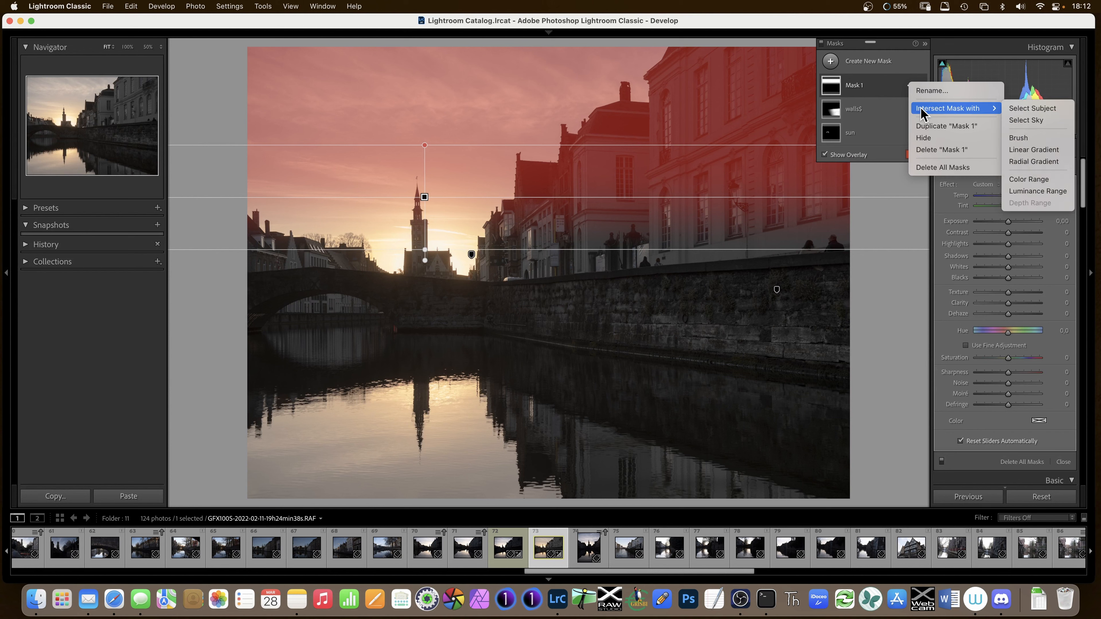
{"action": "left_click", "coordinate": [1028, 118]}
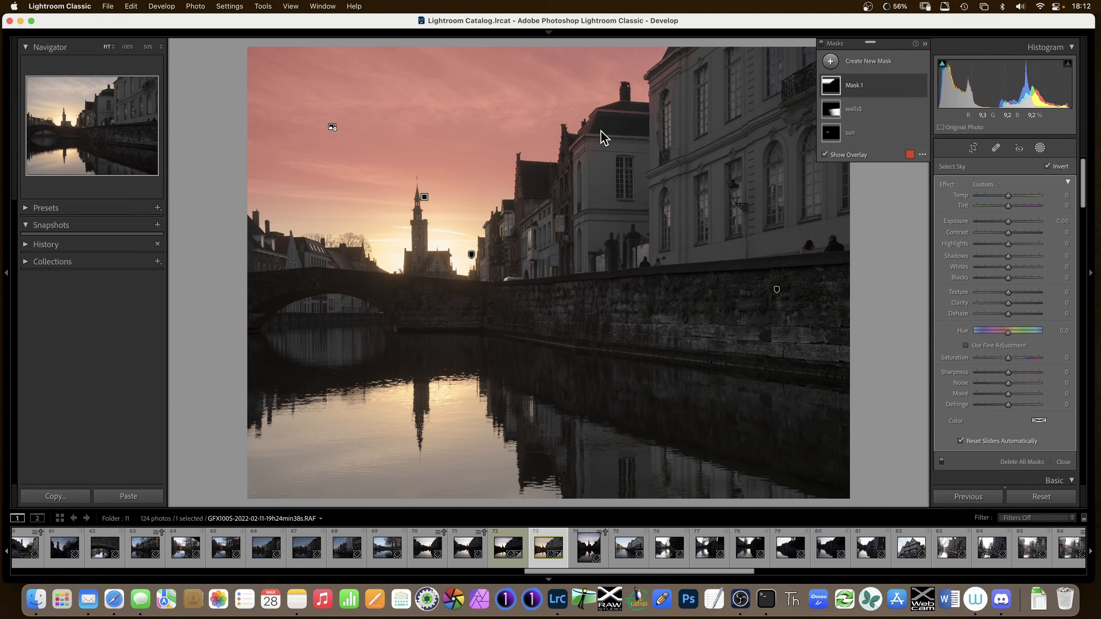
{"action": "double_click", "coordinate": [854, 85]}
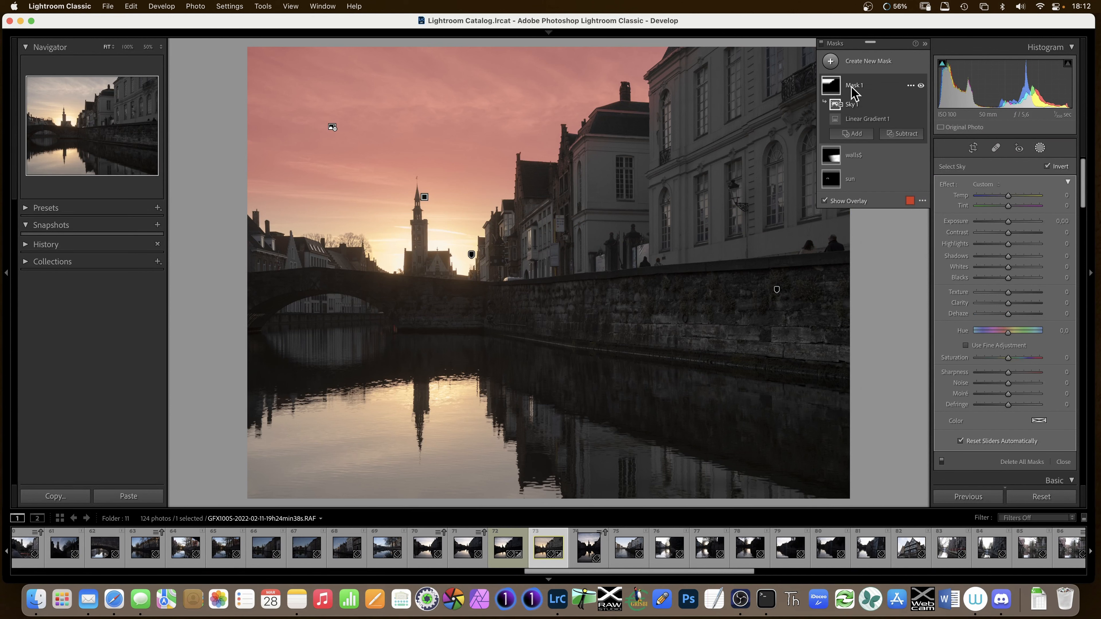
{"action": "type", "text": "sky"}
{"action": "key", "text": "Return"}
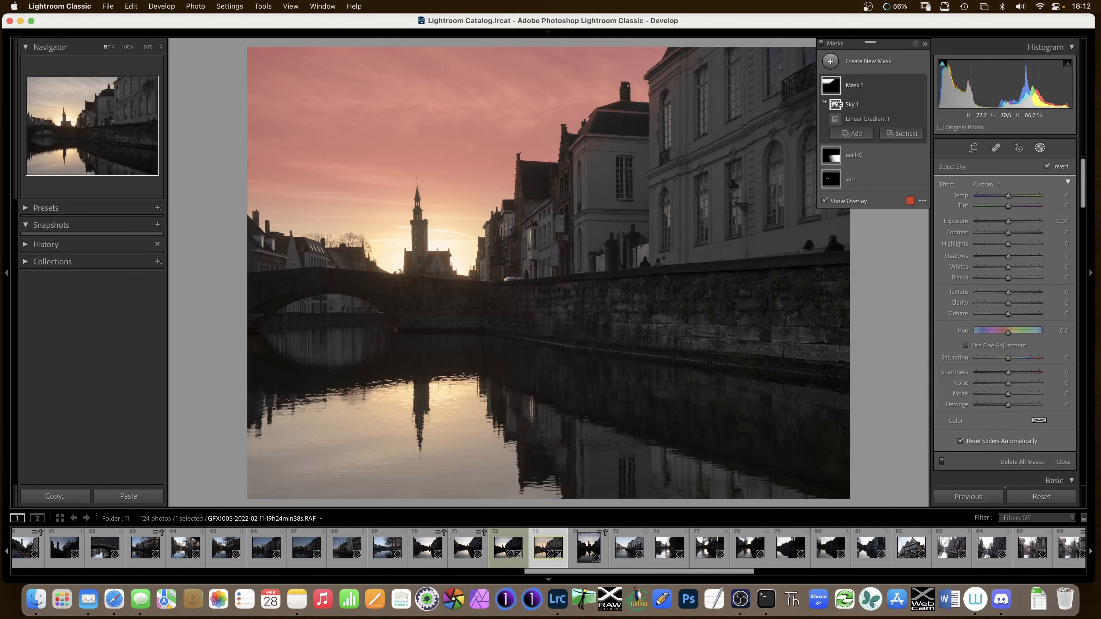
Intersect the sky mask with a luminance range limited to bright tones, fading in from 44 to 86 and extending to 100.
{"action": "left_click", "coordinate": [633, 140]}
{"action": "left_click_drag", "start_coordinate": [661, 156], "coordinate": [457, 324]}
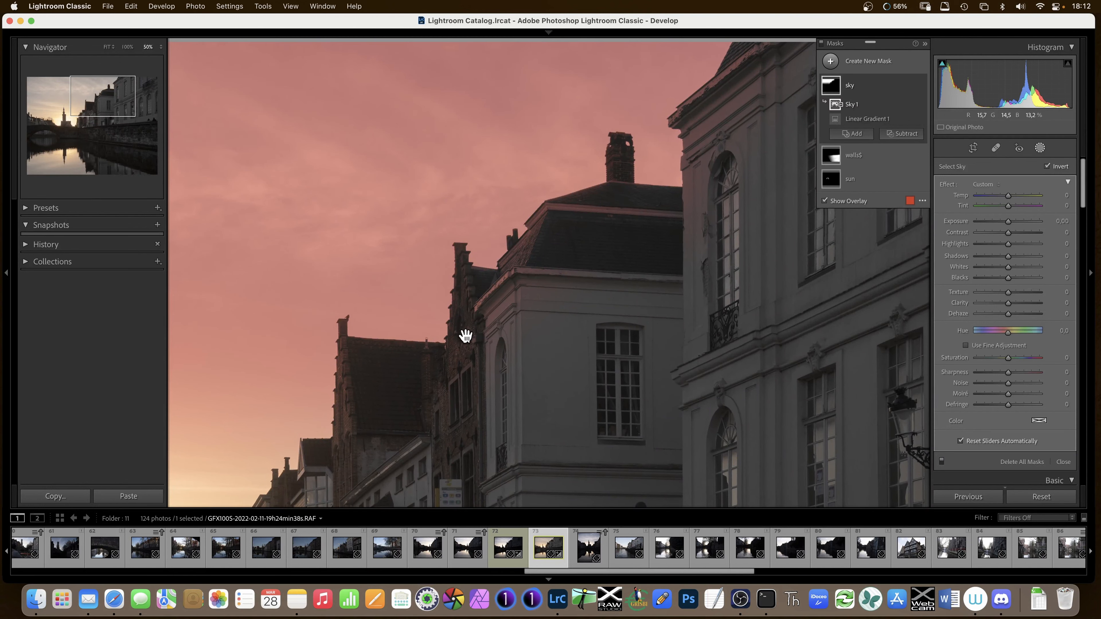
{"action": "left_click_drag", "start_coordinate": [464, 336], "coordinate": [497, 309]}
{"action": "left_click", "coordinate": [910, 86]}
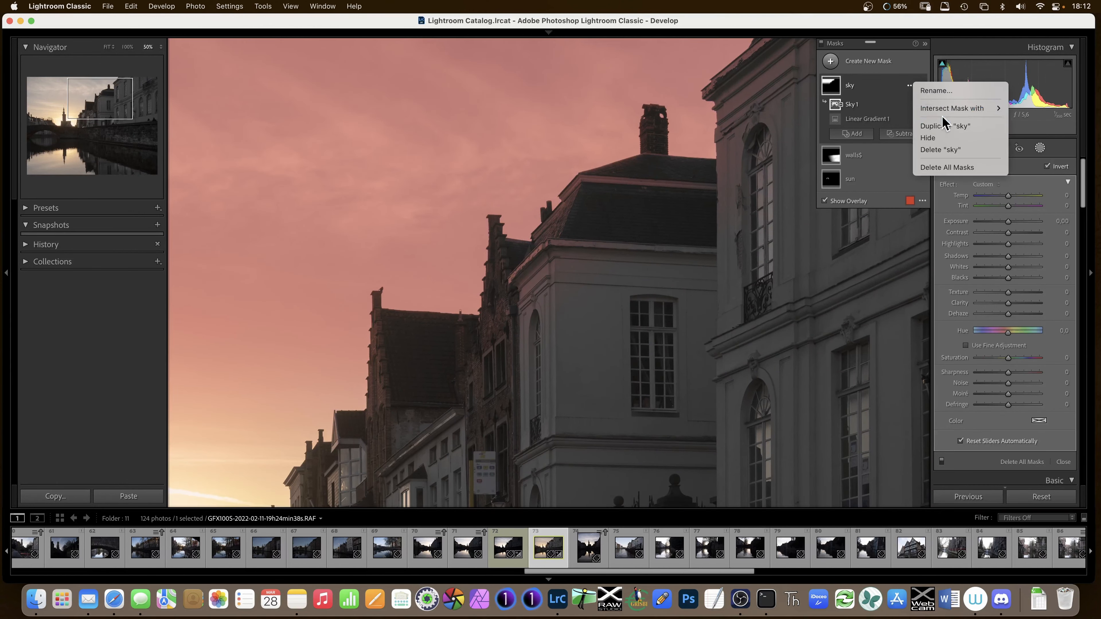
{"action": "mouse_move", "coordinate": [984, 108]}
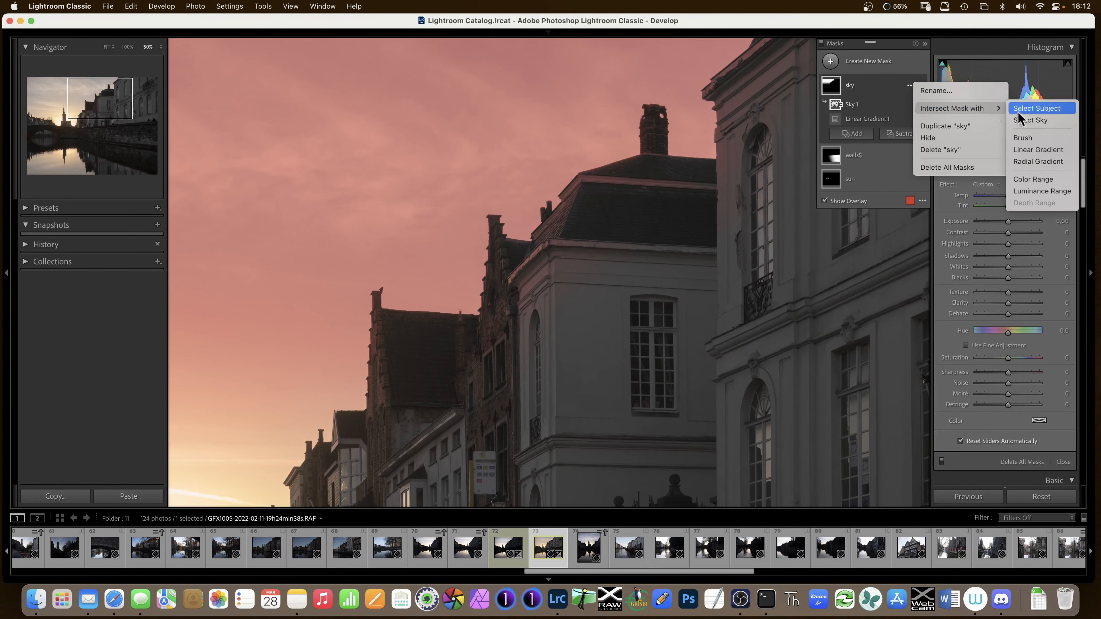
{"action": "left_click", "coordinate": [1030, 192]}
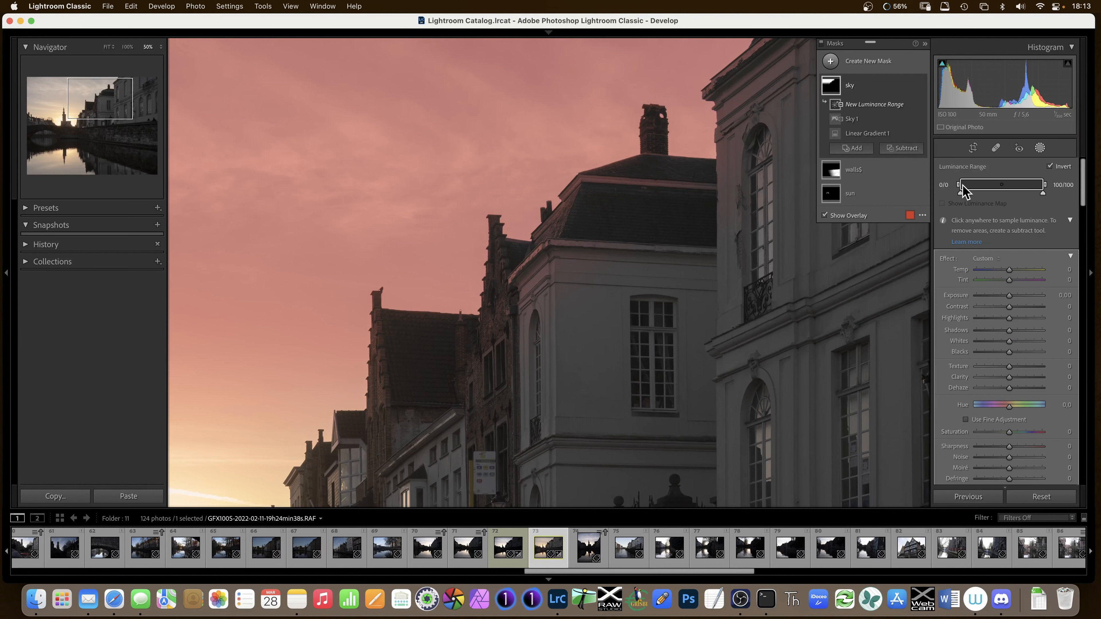
{"action": "left_click_drag", "start_coordinate": [963, 185], "coordinate": [1029, 191]}
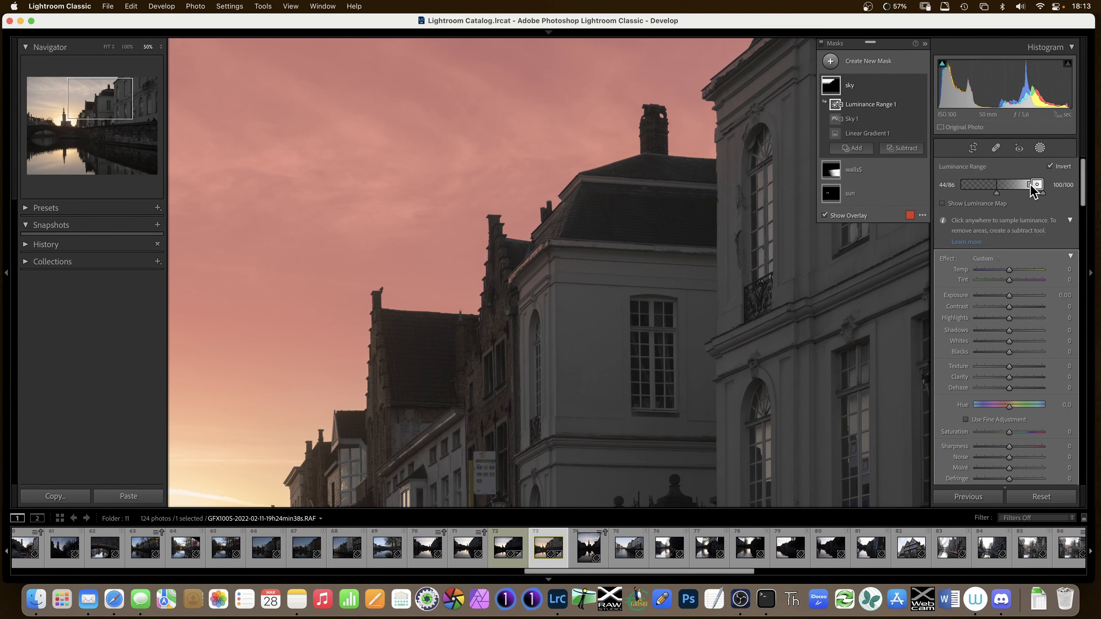
{"action": "key", "text": "z"}
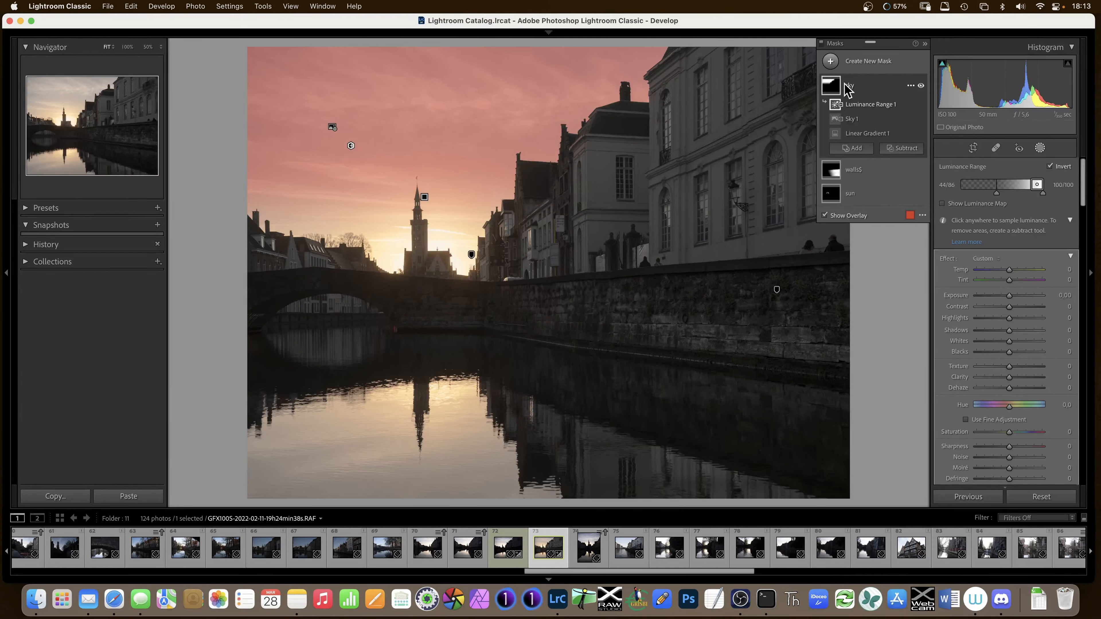
Hide the overlay and give the whole sky mask a blue colour tint with hue 228 and saturation 27%.
{"action": "left_click", "coordinate": [854, 86]}
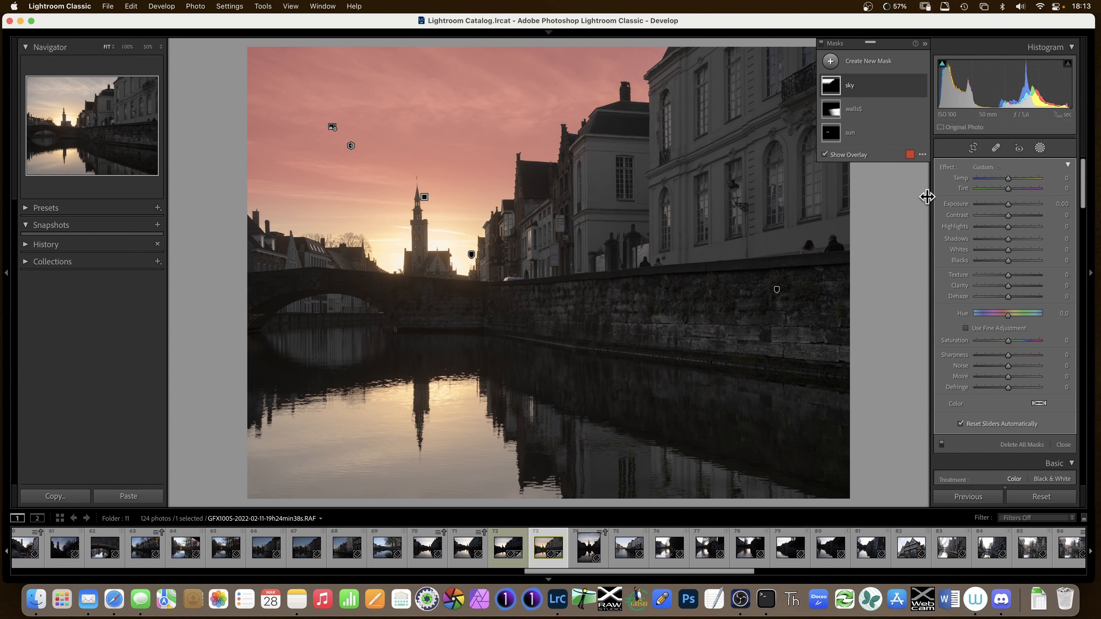
{"action": "key", "text": "o"}
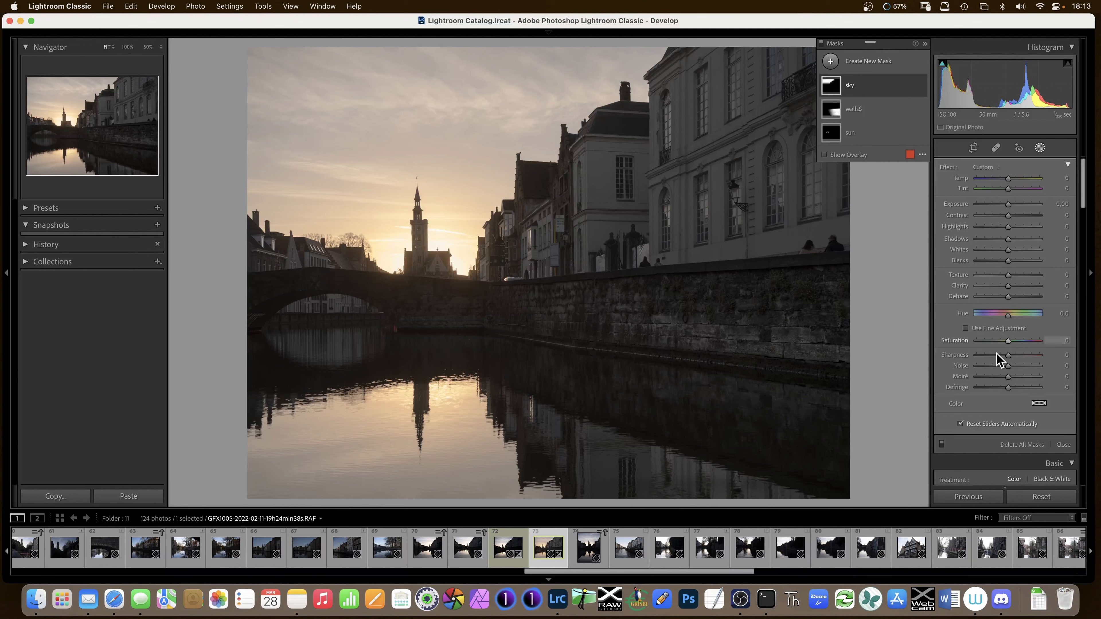
{"action": "left_click", "coordinate": [1039, 404]}
{"action": "left_click_drag", "start_coordinate": [969, 414], "coordinate": [943, 417]}
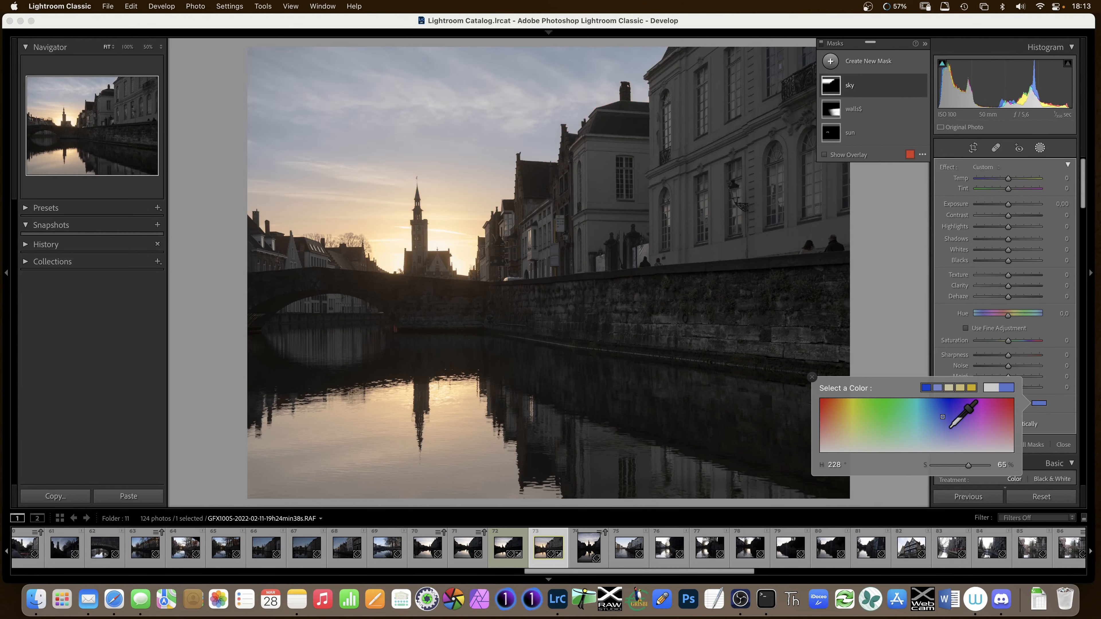
{"action": "left_click_drag", "start_coordinate": [970, 469], "coordinate": [947, 469]}
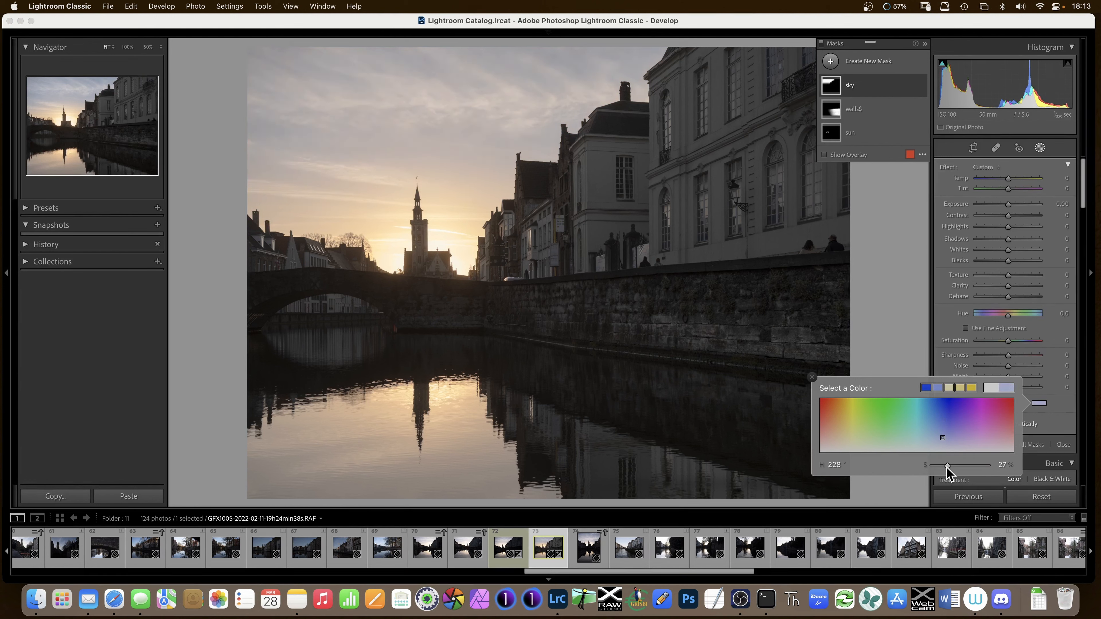
{"action": "left_click", "coordinate": [812, 376]}
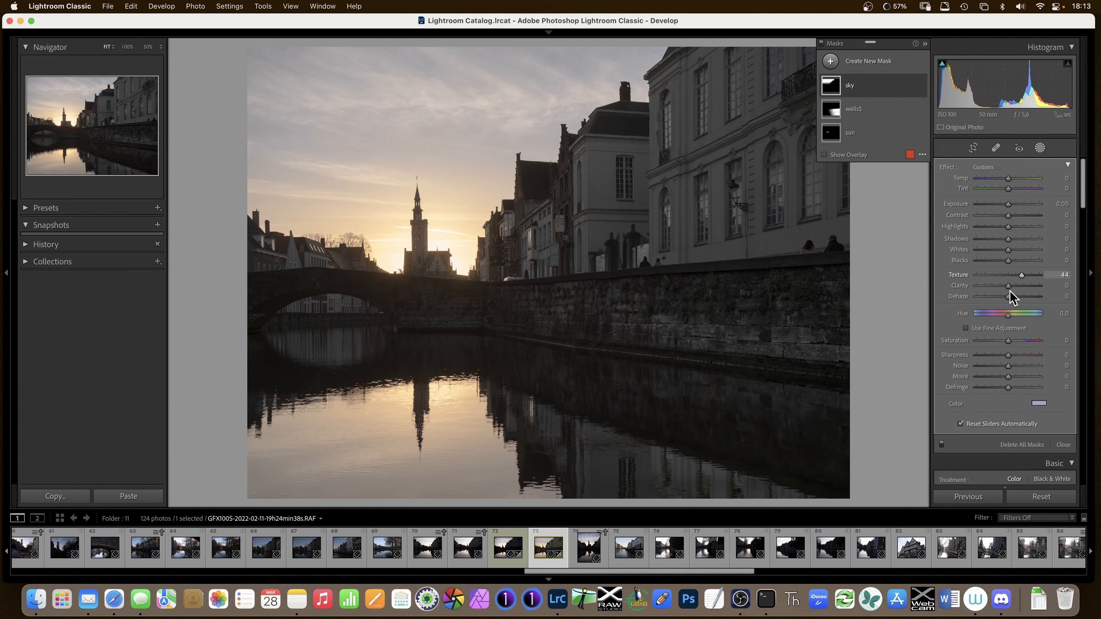
Set the sky mask's Texture to 44 and Clarity to 21.
{"action": "mouse_move", "coordinate": [1009, 286]}
{"action": "left_mouse_down"}
{"action": "mouse_move", "coordinate": [1034, 289]}
{"action": "mouse_move", "coordinate": [1022, 289]}
{"action": "left_mouse_up"}
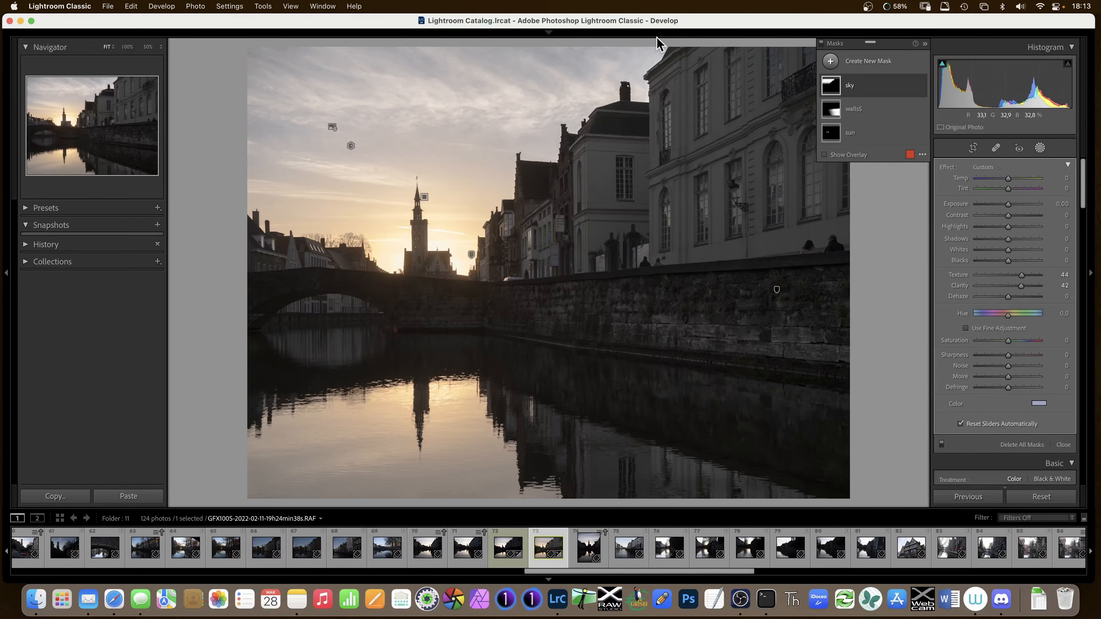
{"action": "left_click_drag", "start_coordinate": [1023, 288], "coordinate": [1017, 288]}
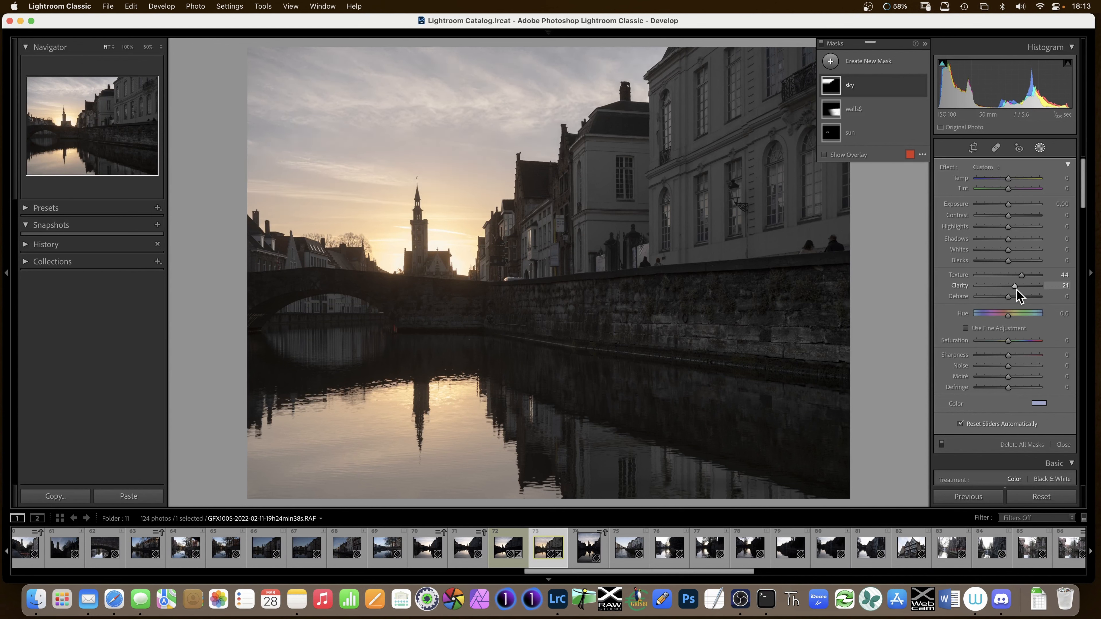
Set the sky mask's Clarity to 16 and Temp to 16, comparing the photo with the mask off and on.
{"action": "left_click_drag", "start_coordinate": [1016, 288], "coordinate": [1015, 289]}
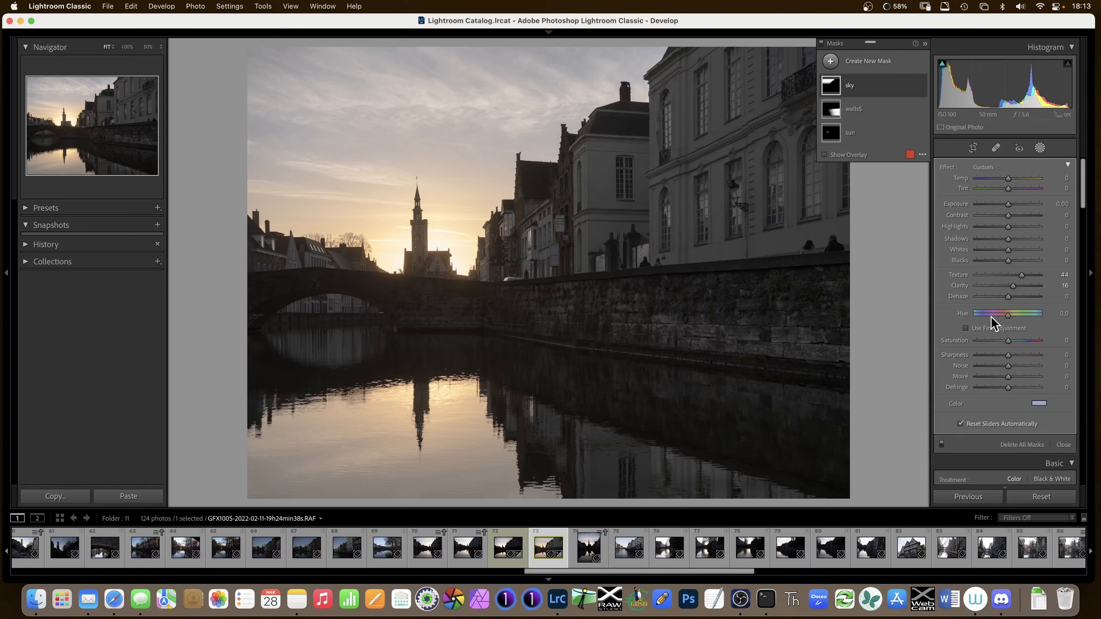
{"action": "left_click_drag", "start_coordinate": [1010, 178], "coordinate": [1015, 180]}
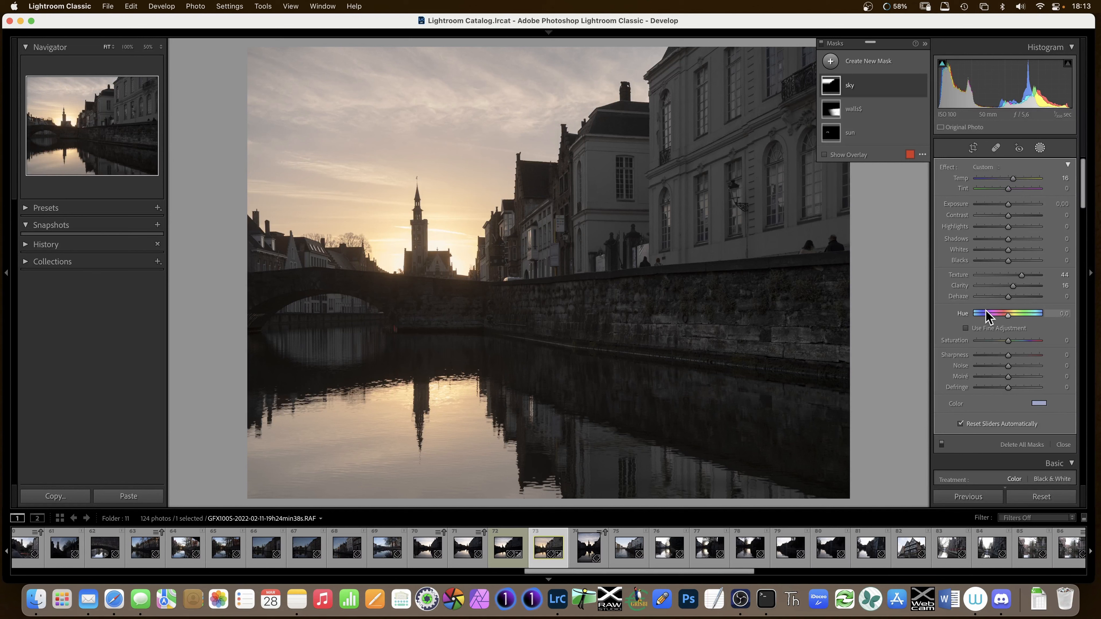
{"action": "left_click", "coordinate": [921, 85]}
{"action": "left_click", "coordinate": [922, 86]}
{"action": "left_click", "coordinate": [921, 85]}
{"action": "left_click", "coordinate": [921, 86]}
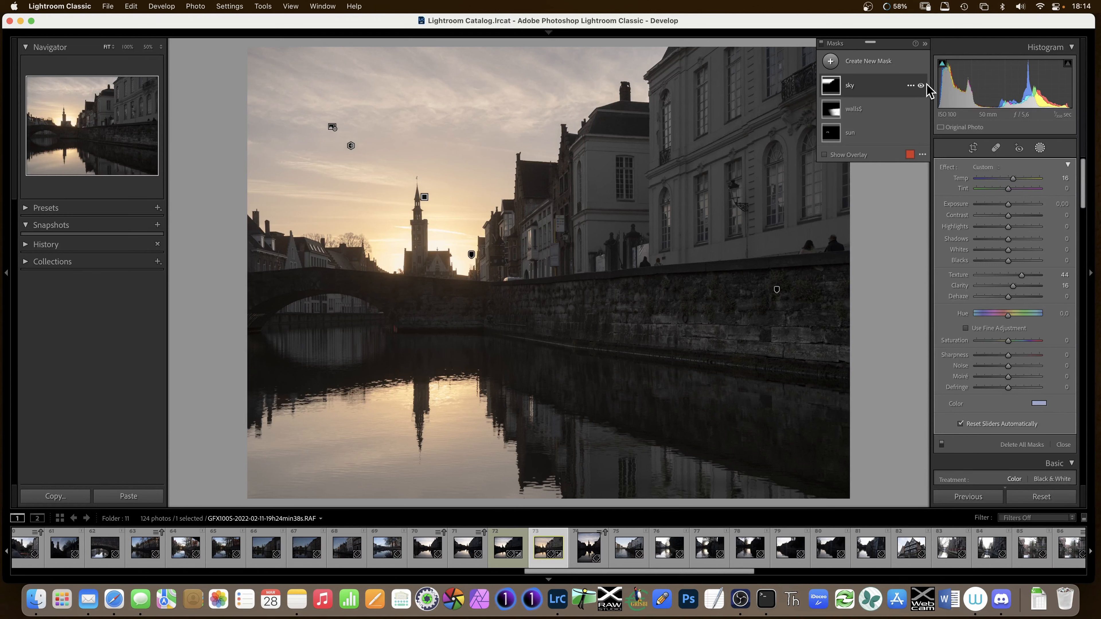
{"action": "left_click", "coordinate": [921, 86]}
{"action": "left_click", "coordinate": [921, 86]}
{"action": "left_click", "coordinate": [921, 86]}
Leave masking and raise the whole photo's Vibrance to 33 and Saturation to 10.
{"action": "left_click", "coordinate": [874, 62]}
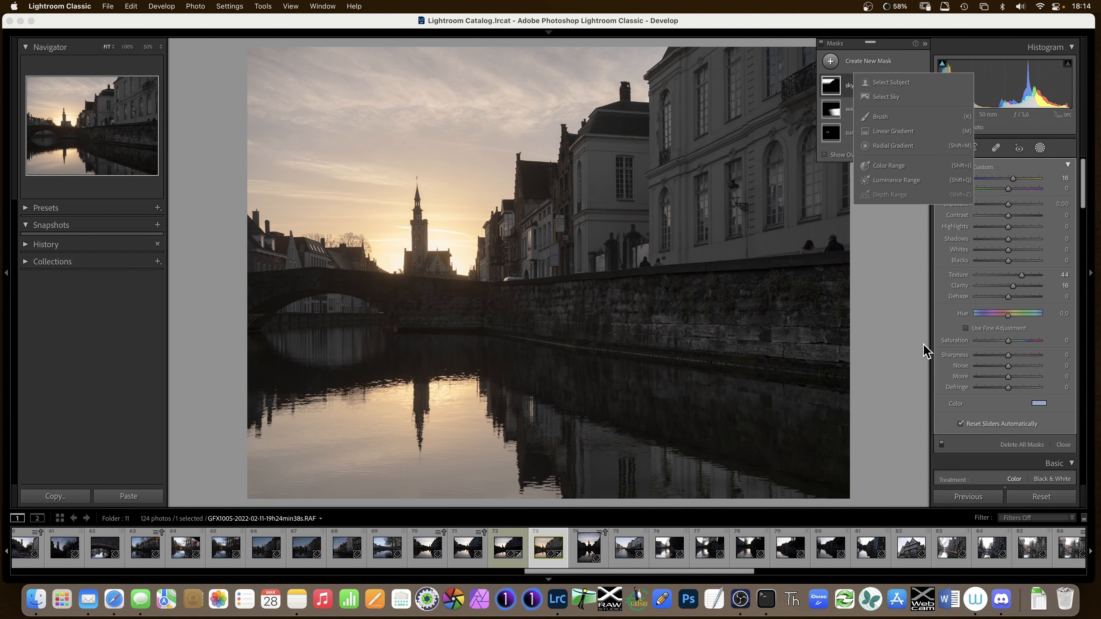
{"action": "left_click", "coordinate": [918, 352]}
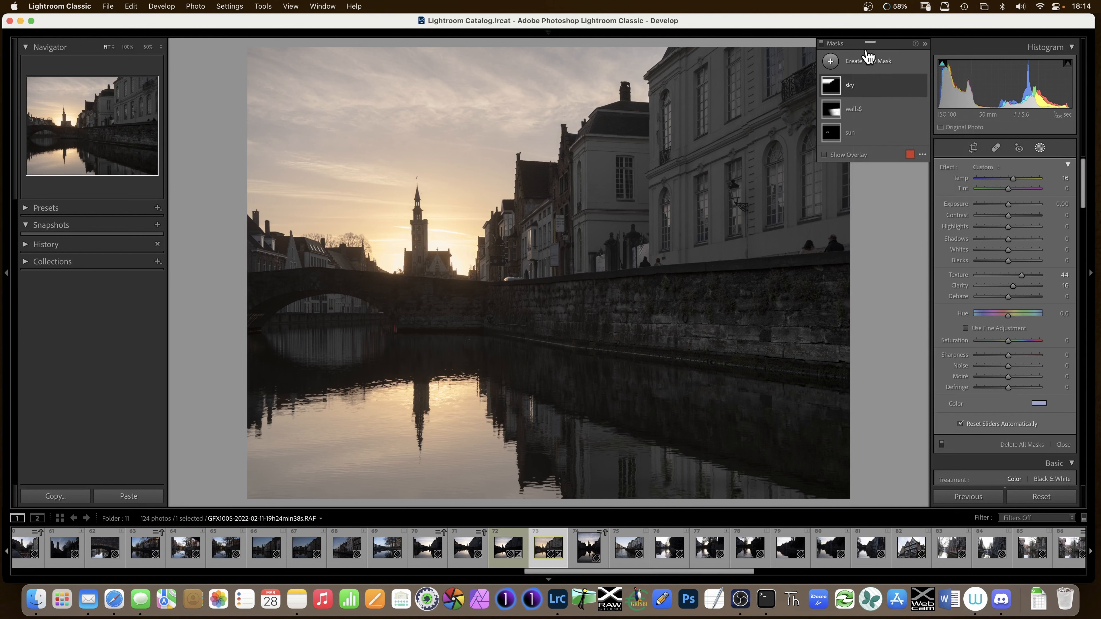
{"action": "left_click", "coordinate": [1041, 149]}
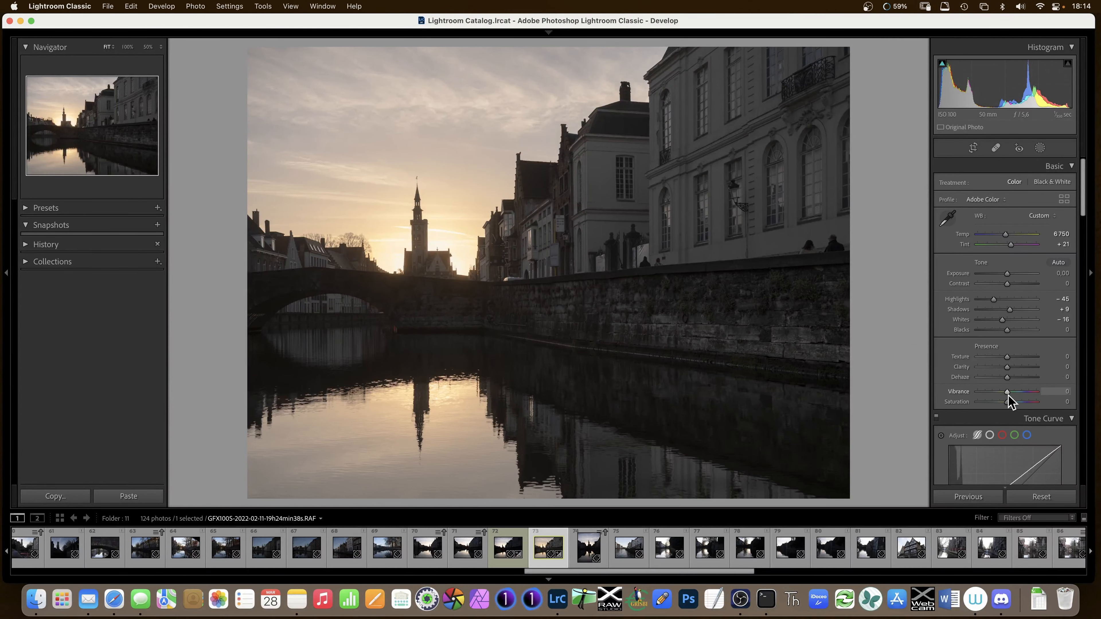
{"action": "mouse_move", "coordinate": [1007, 403]}
{"action": "left_mouse_down"}
{"action": "mouse_move", "coordinate": [1038, 403]}
{"action": "mouse_move", "coordinate": [1004, 404]}
{"action": "mouse_move", "coordinate": [1015, 391]}
{"action": "mouse_move", "coordinate": [1010, 410]}
{"action": "left_mouse_up"}
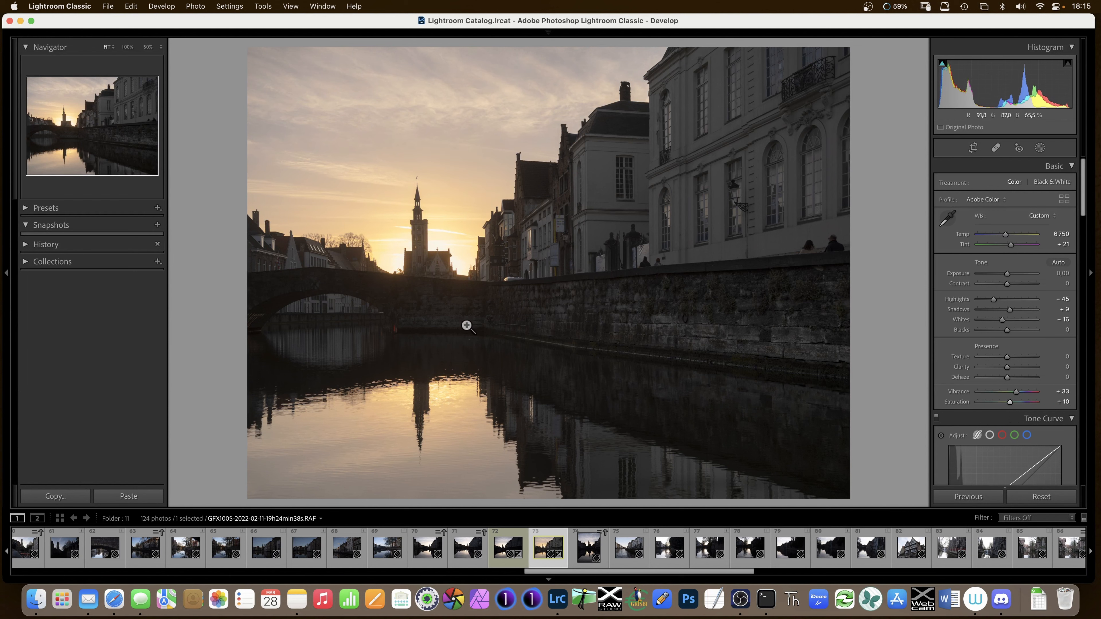
{"action": "mouse_move", "coordinate": [1011, 408]}
{"action": "left_mouse_down"}
{"action": "mouse_move", "coordinate": [1027, 409]}
{"action": "mouse_move", "coordinate": [1009, 404]}
{"action": "left_mouse_up"}
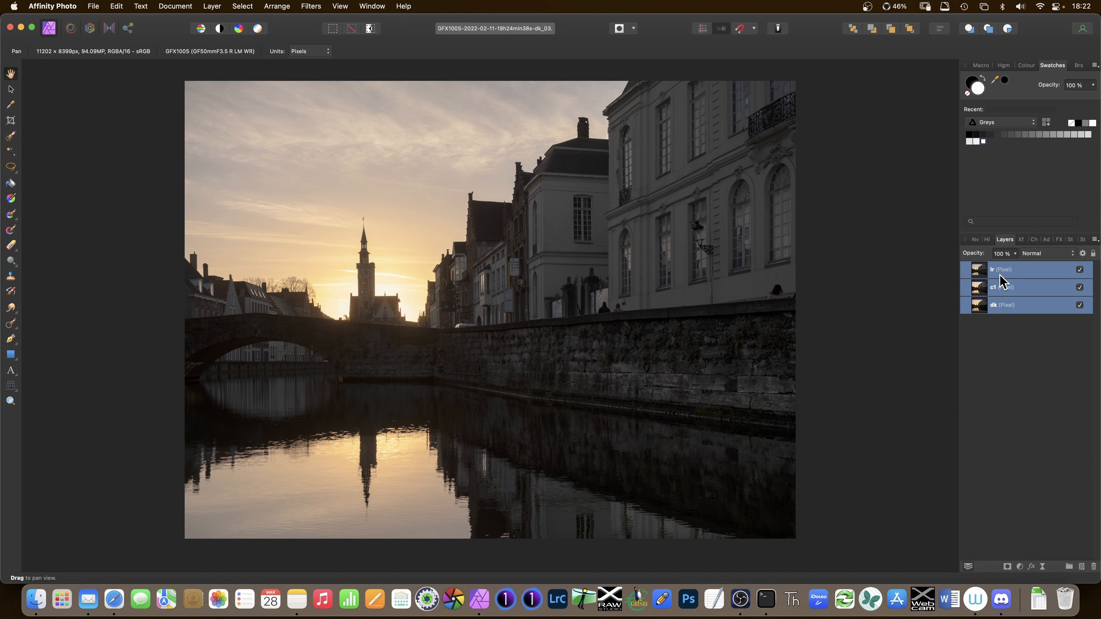
Switch to Affinity Photo, hide the three version layers, and reveal dk, c1 and lr one by one to view each edit.
{"action": "left_click", "coordinate": [1080, 270]}
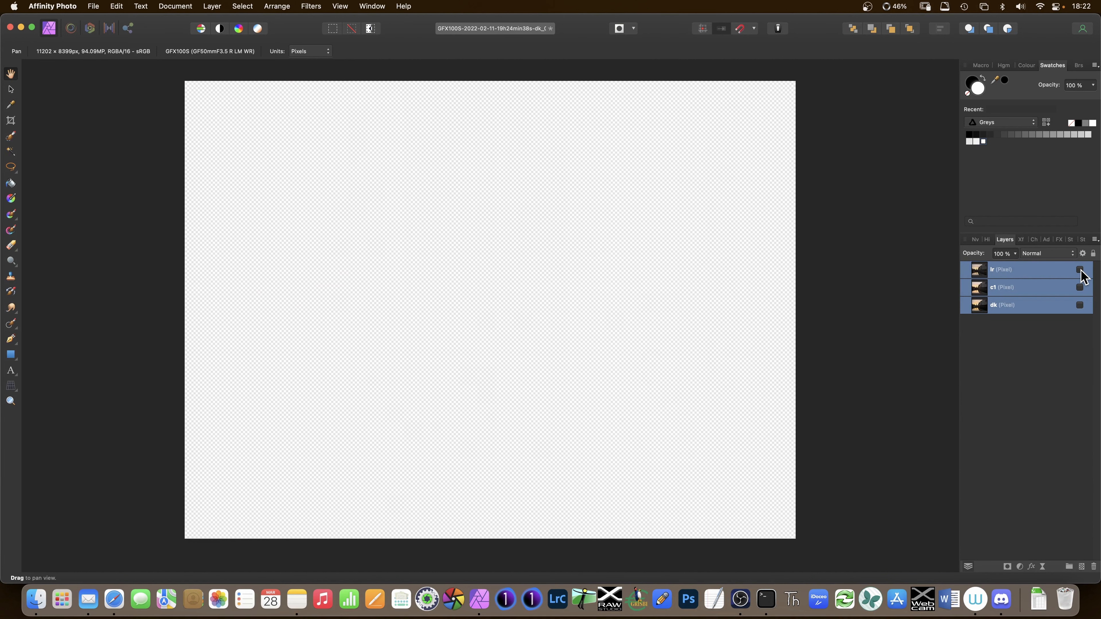
{"action": "left_click", "coordinate": [1080, 305]}
{"action": "left_click", "coordinate": [1081, 305]}
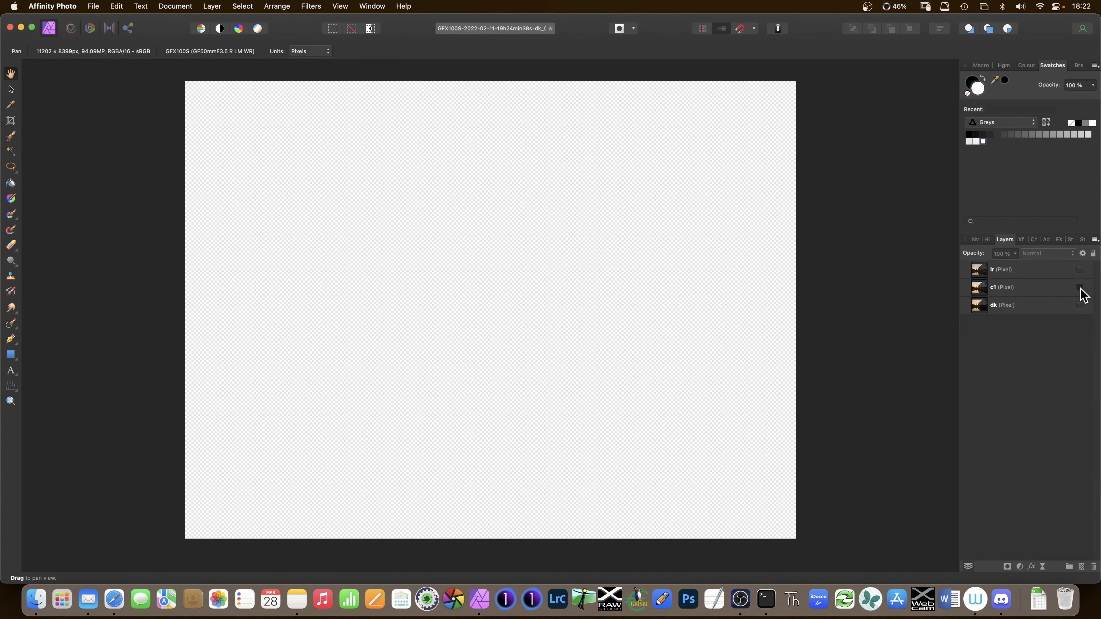
{"action": "left_click", "coordinate": [1080, 305]}
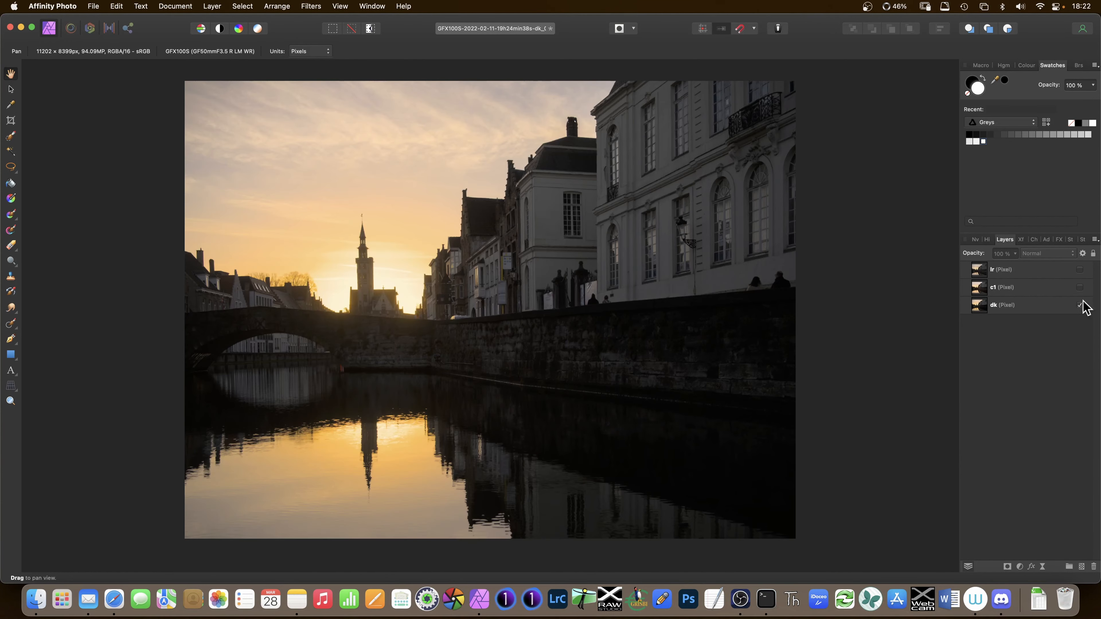
{"action": "left_click", "coordinate": [1080, 289]}
{"action": "left_click", "coordinate": [1079, 305]}
{"action": "left_click", "coordinate": [1080, 305]}
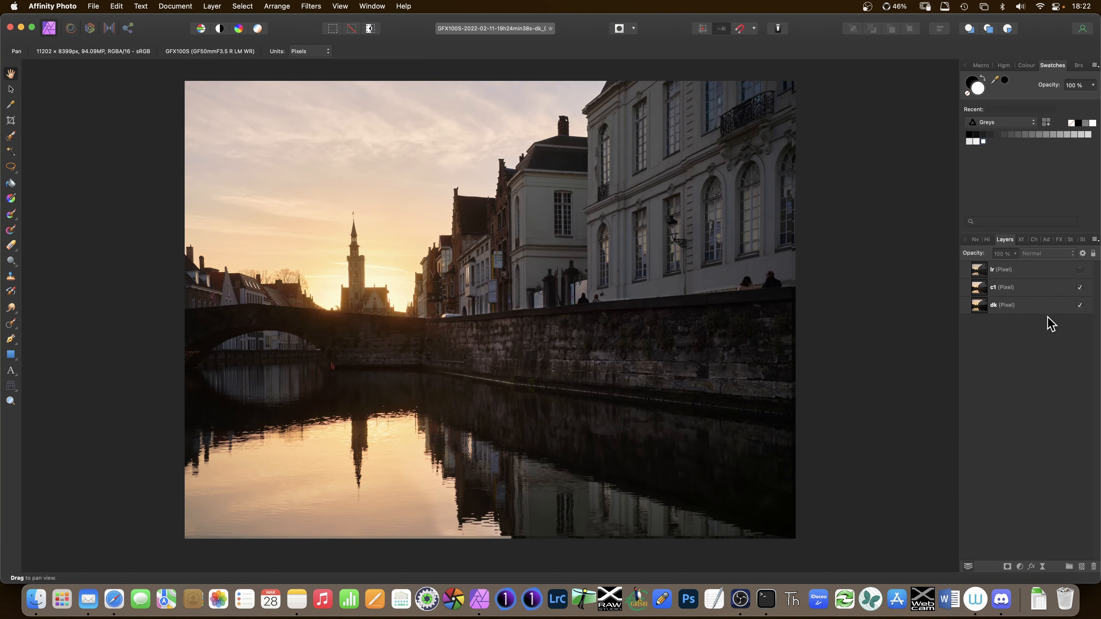
{"action": "left_click", "coordinate": [1080, 270]}
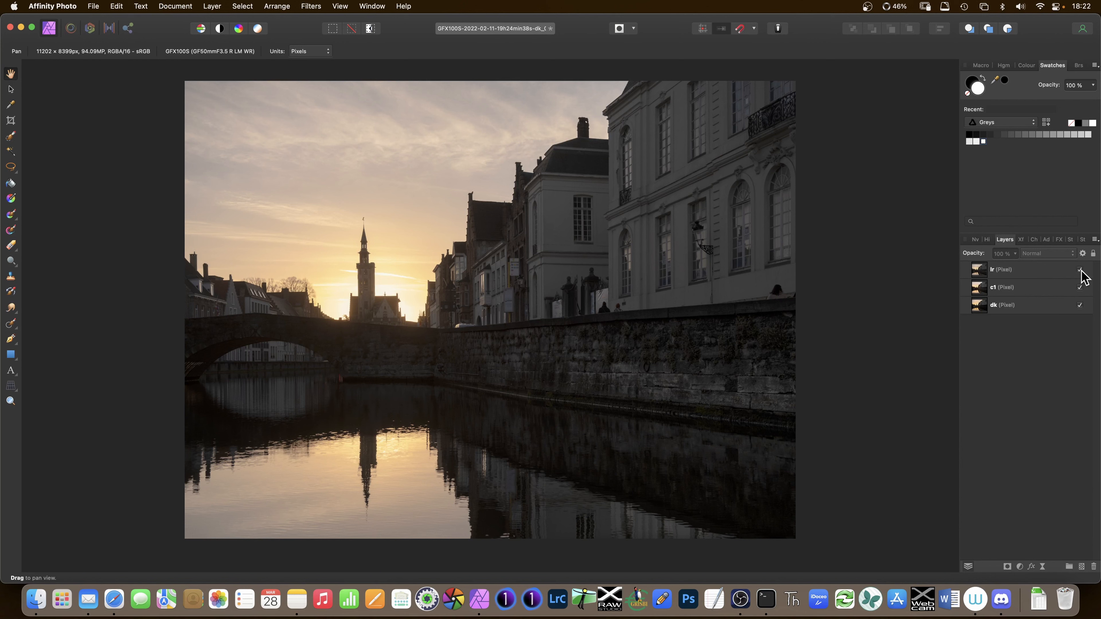
Compare the c1 and dk versions by hiding the lr layer and switching c1 off and on.
{"action": "left_click", "coordinate": [1080, 269]}
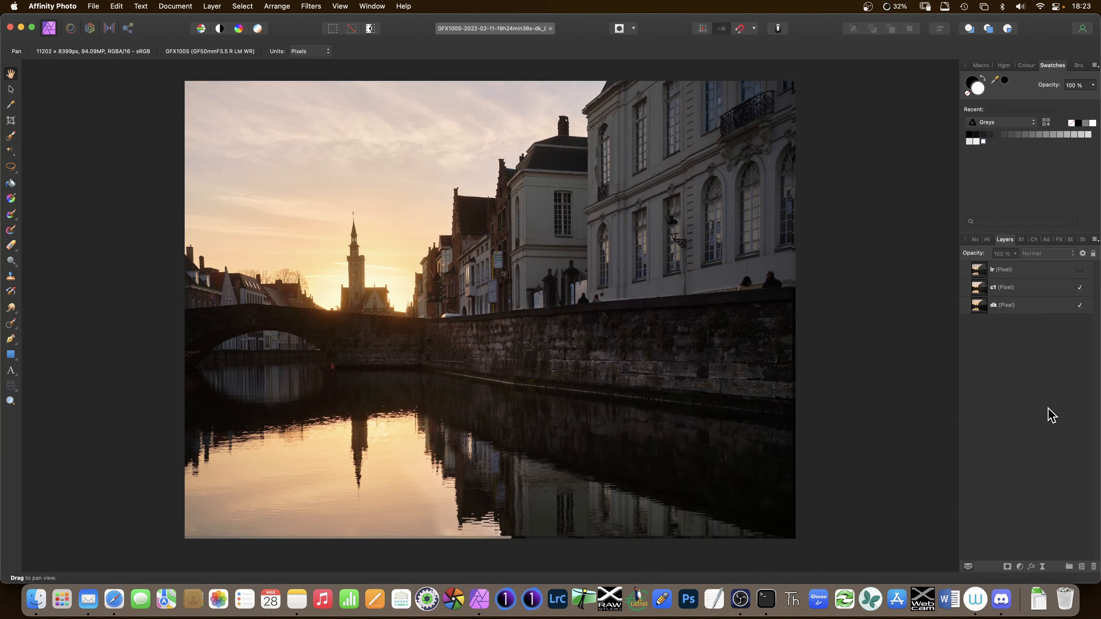
{"action": "left_click", "coordinate": [1080, 288]}
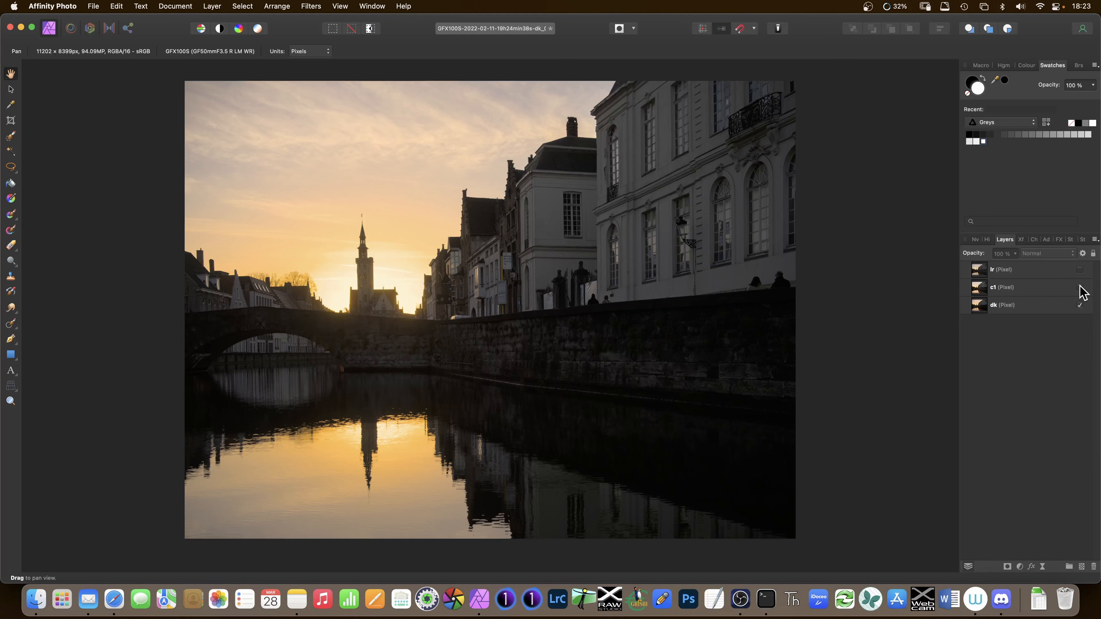
{"action": "left_click", "coordinate": [1080, 288]}
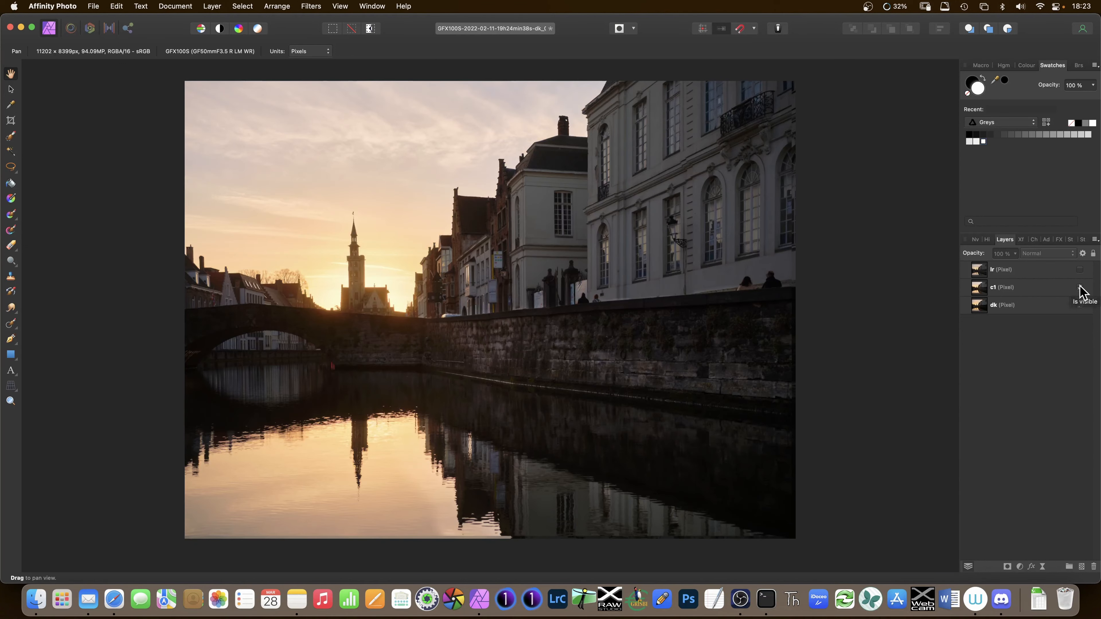
{"action": "left_click", "coordinate": [1080, 270]}
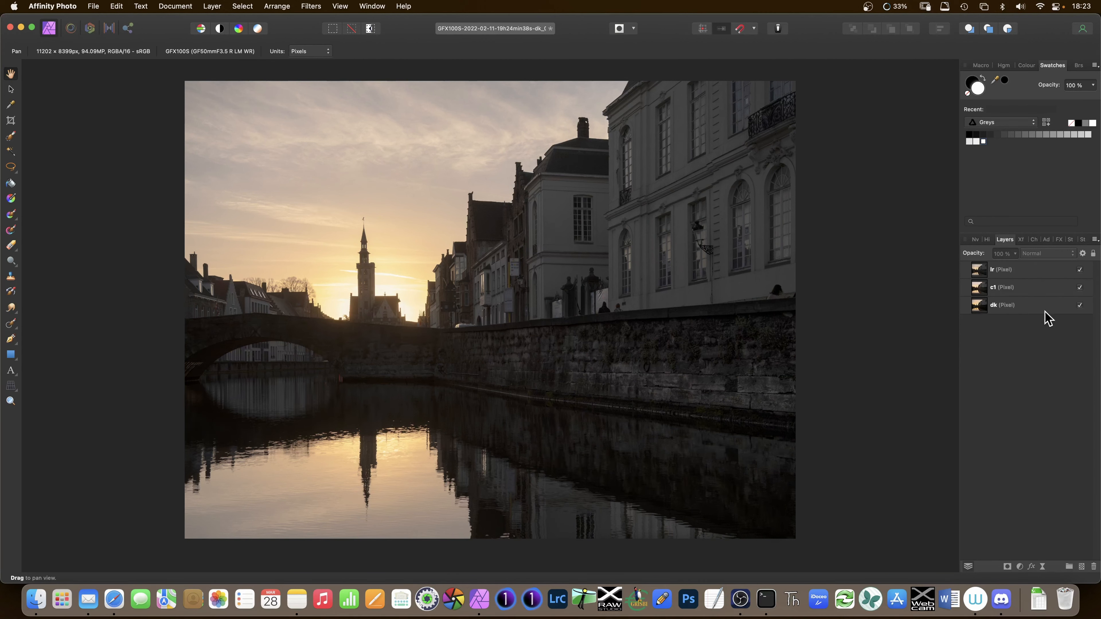
{"action": "left_click", "coordinate": [1080, 271]}
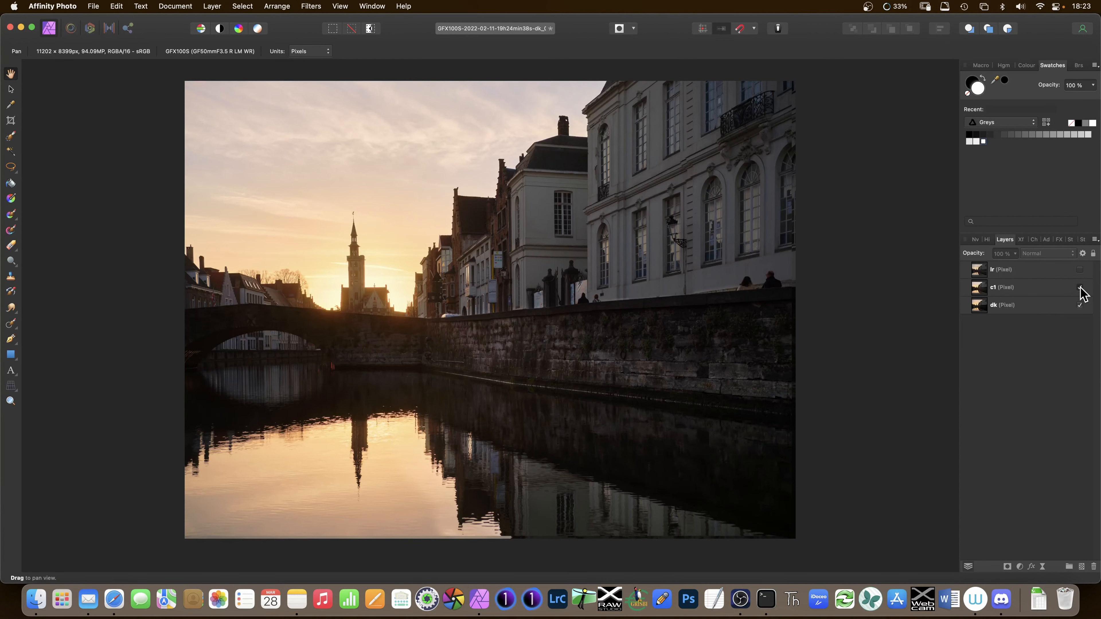
{"action": "left_click", "coordinate": [1081, 288]}
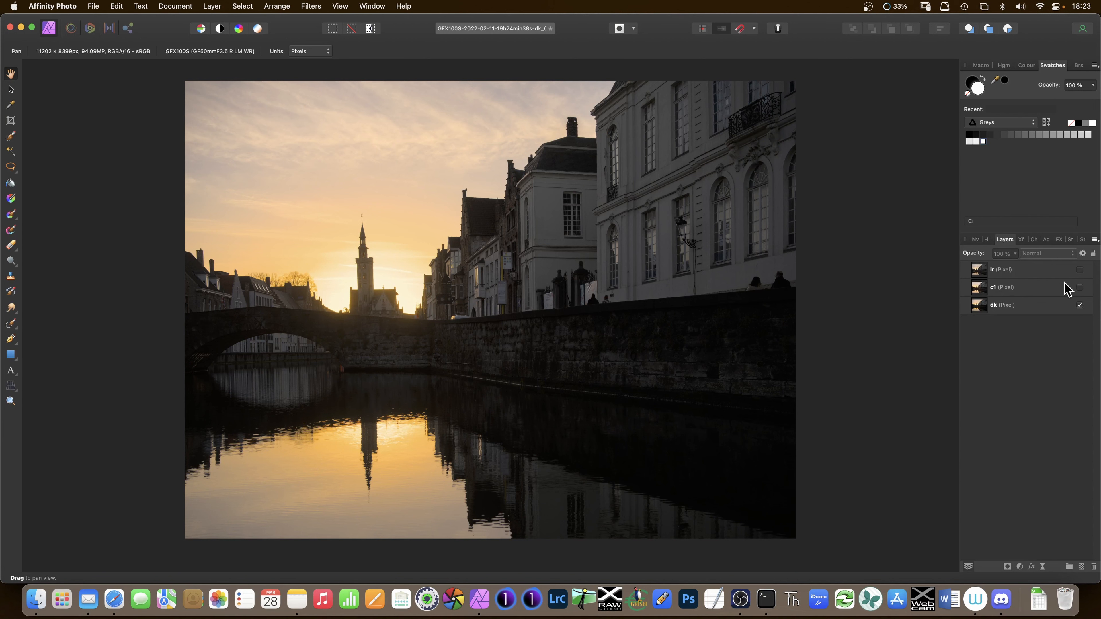
{"action": "left_click", "coordinate": [1081, 288]}
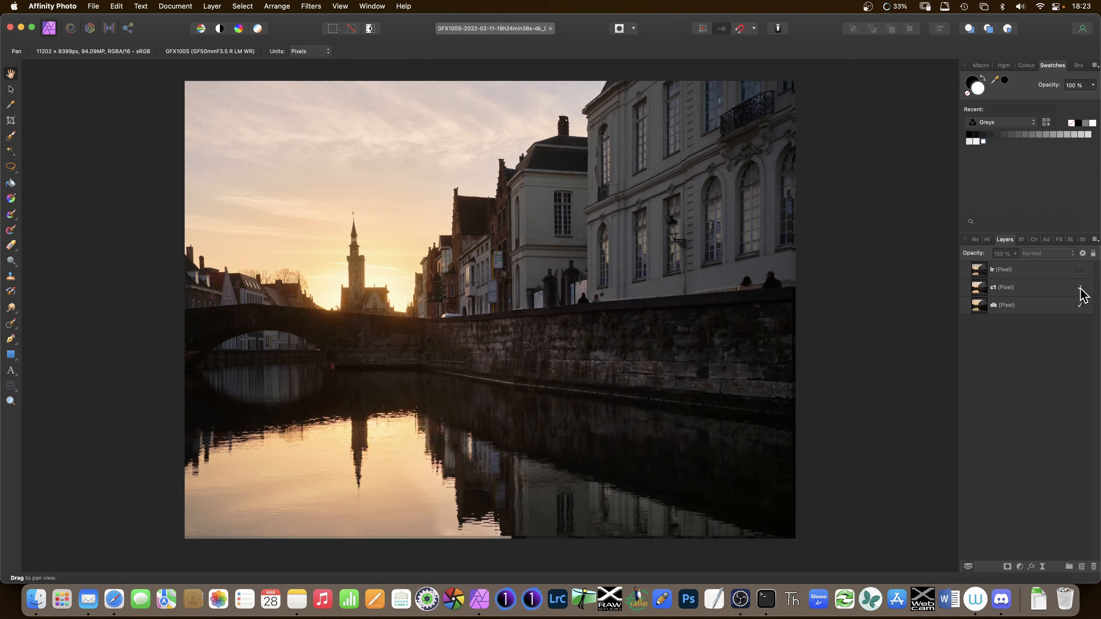
Compare the lr version with c1 by repeatedly showing and hiding the lr layer over it.
{"action": "left_click", "coordinate": [1080, 270]}
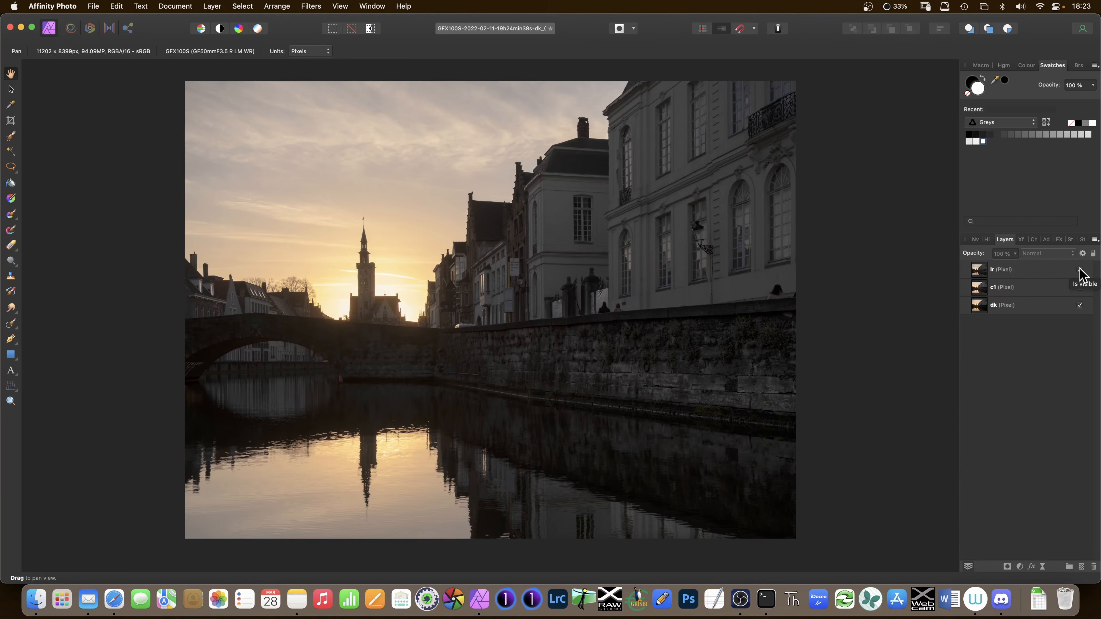
{"action": "left_click", "coordinate": [1081, 271]}
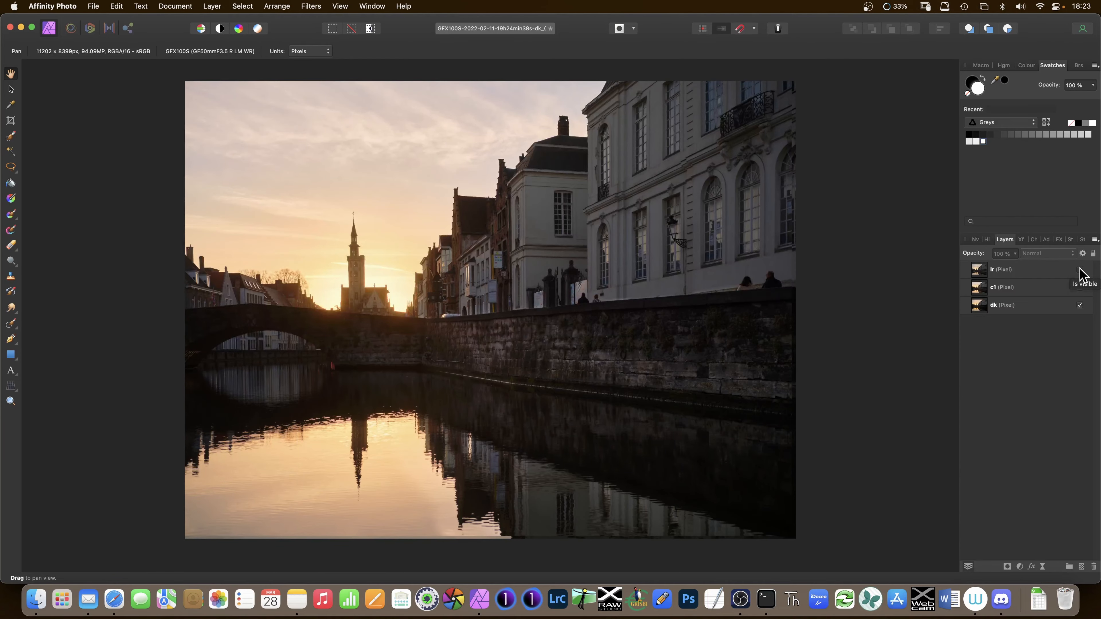
{"action": "left_click", "coordinate": [1080, 270]}
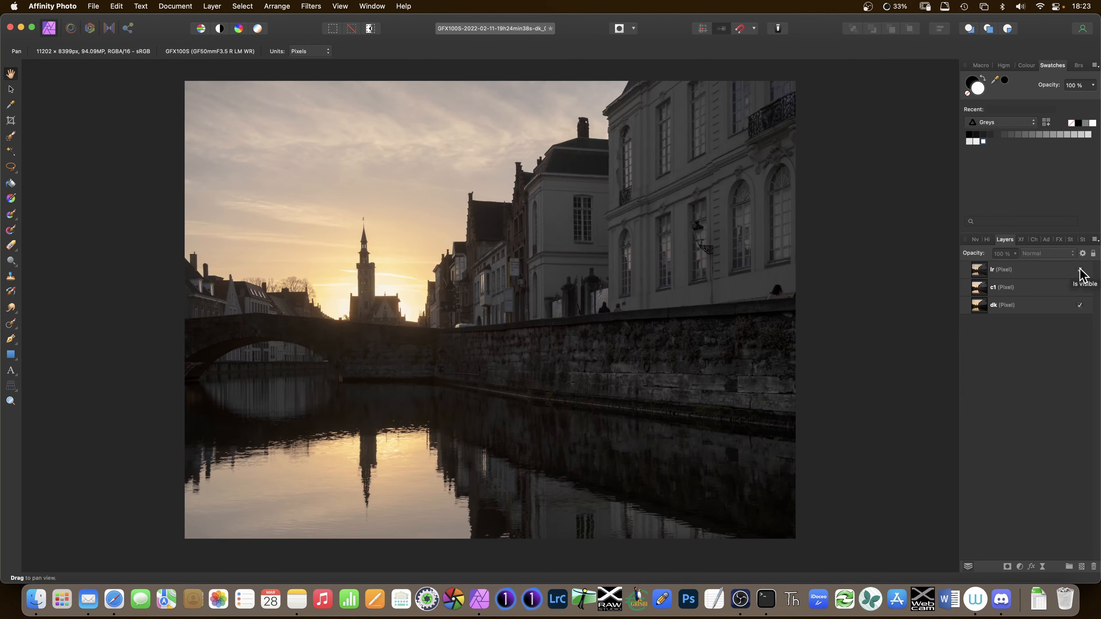
{"action": "left_click", "coordinate": [1080, 270]}
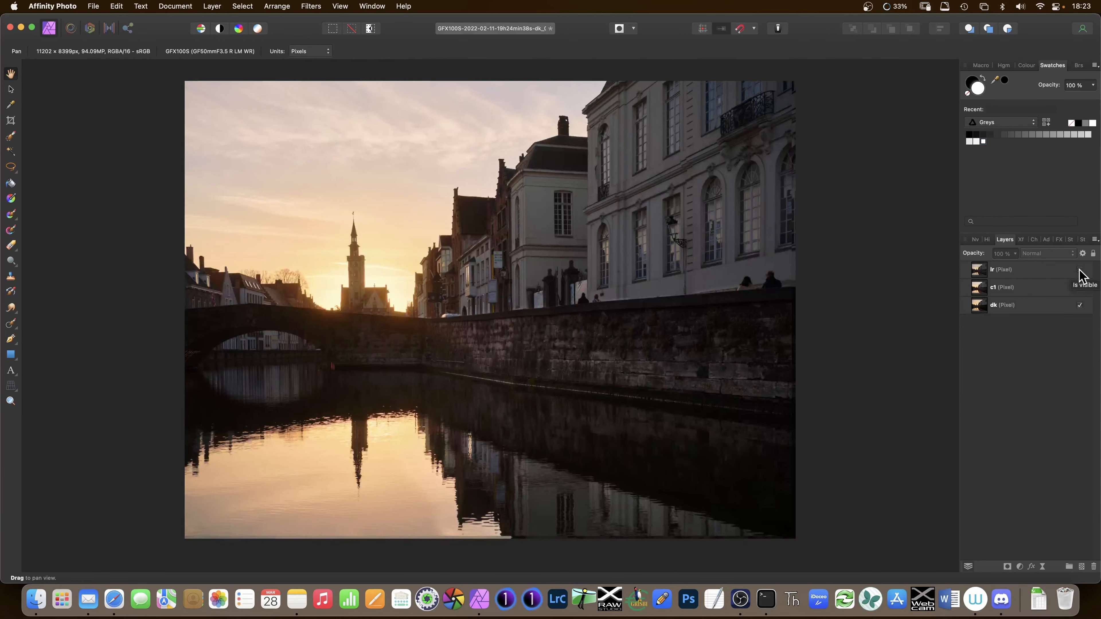
{"action": "left_click", "coordinate": [1080, 271]}
{"action": "left_click", "coordinate": [1080, 270]}
{"action": "left_click", "coordinate": [1080, 270]}
{"action": "left_click", "coordinate": [1080, 270]}
Hide the c1 layer and switch lr on and off to compare the lr and dk versions.
{"action": "left_click", "coordinate": [1080, 287]}
{"action": "left_click", "coordinate": [1080, 270]}
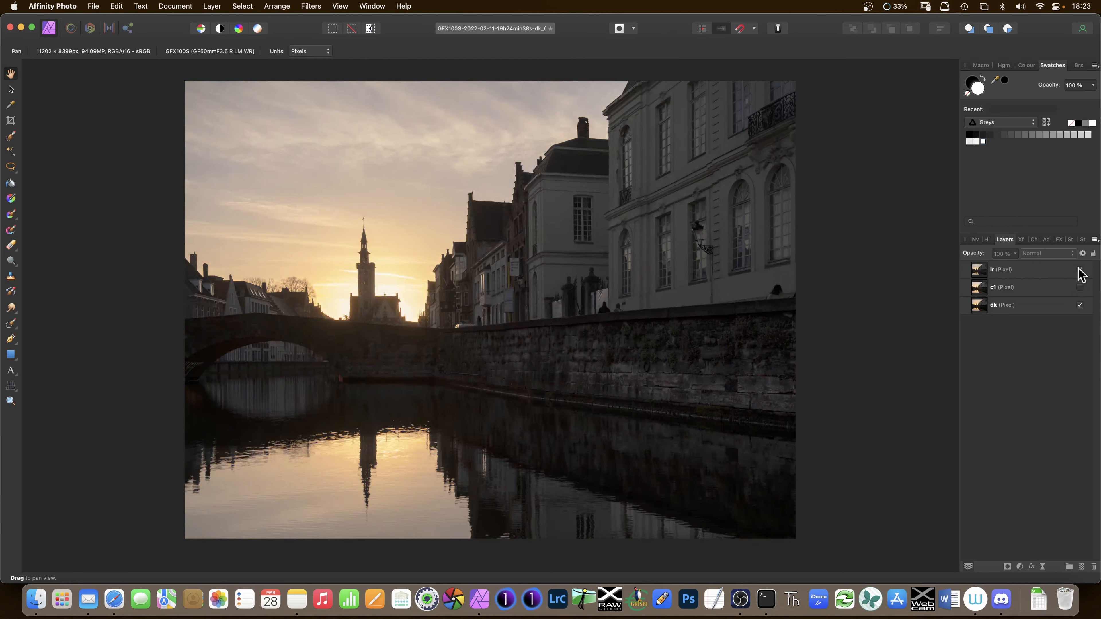
{"action": "left_click", "coordinate": [1080, 270]}
{"action": "left_click", "coordinate": [1080, 271]}
{"action": "left_click", "coordinate": [1081, 270]}
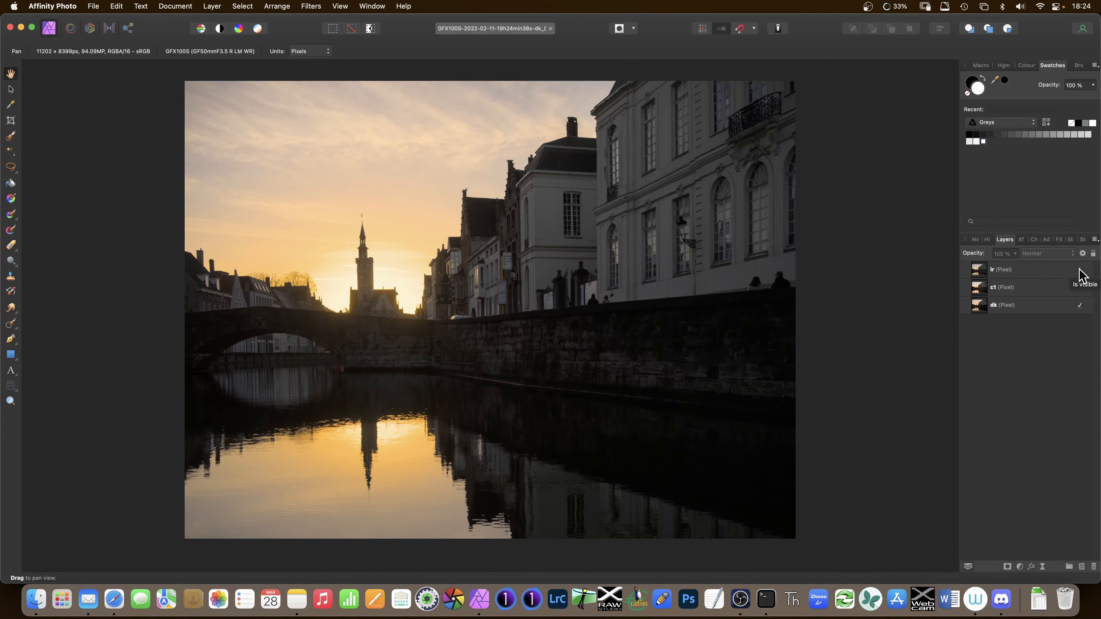
{"action": "left_click", "coordinate": [1080, 270]}
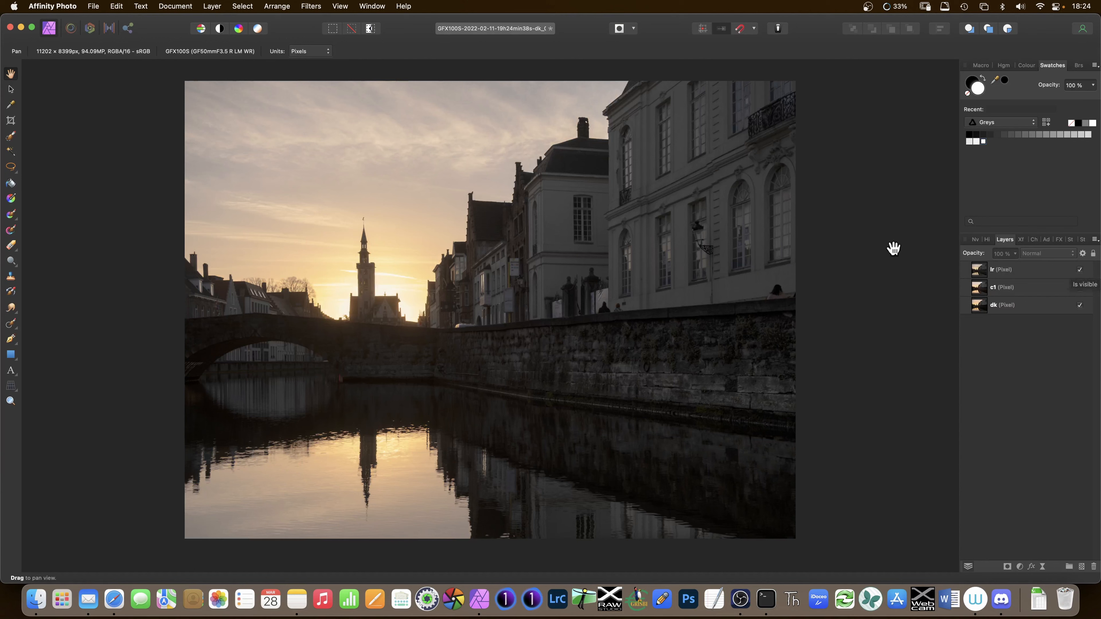
{"action": "left_click", "coordinate": [1080, 270]}
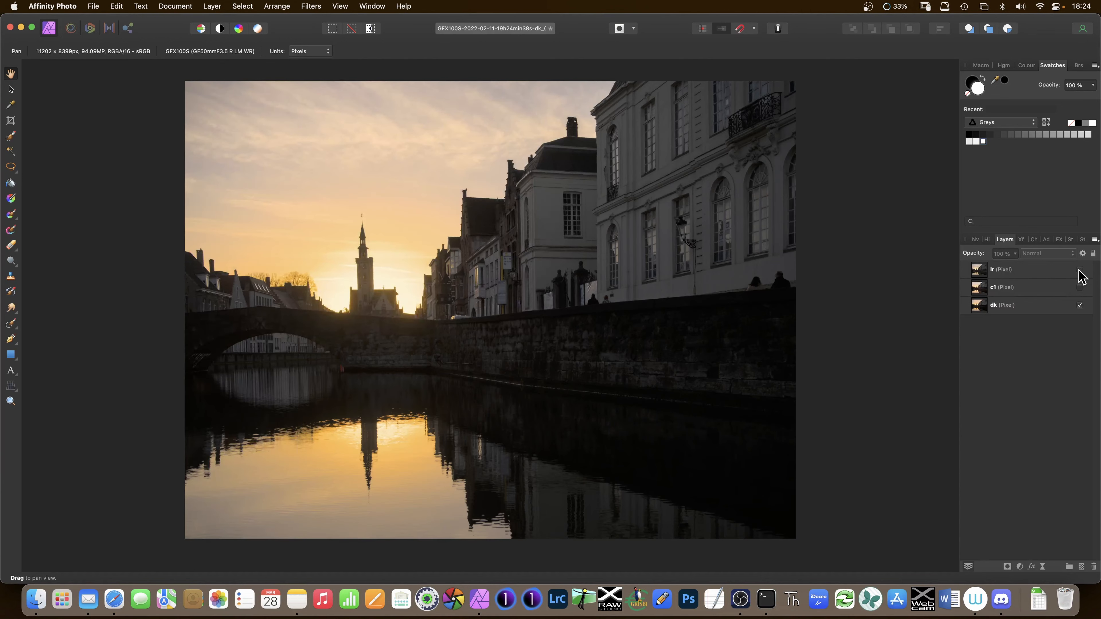
With lr hidden, toggle the c1 layer's visibility to compare it with dk again.
{"action": "left_click", "coordinate": [1080, 287]}
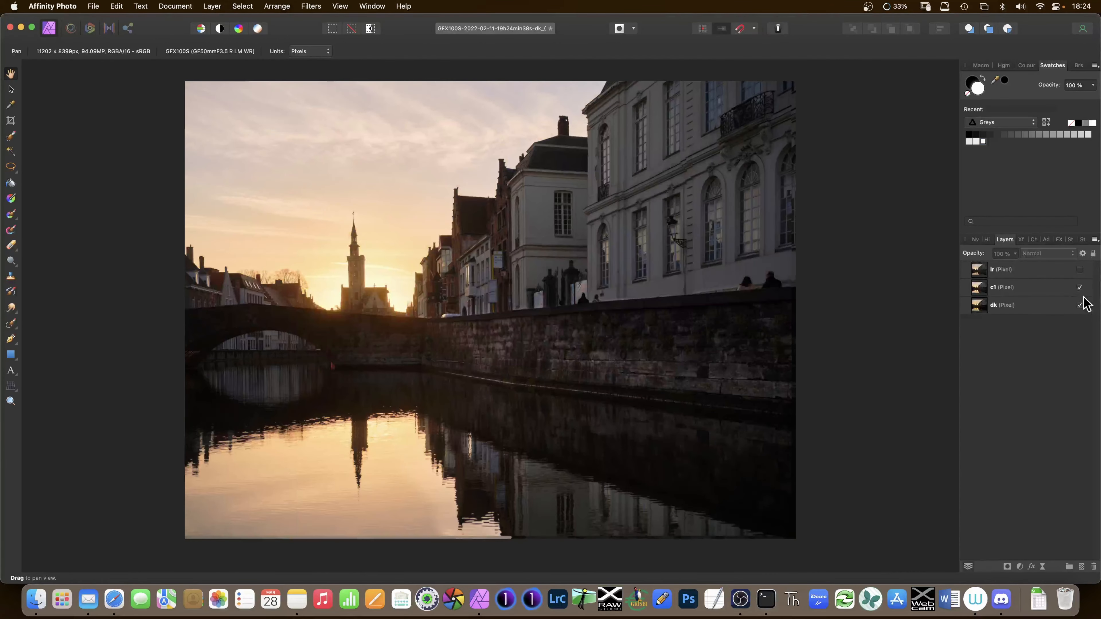
{"action": "left_click", "coordinate": [1079, 287]}
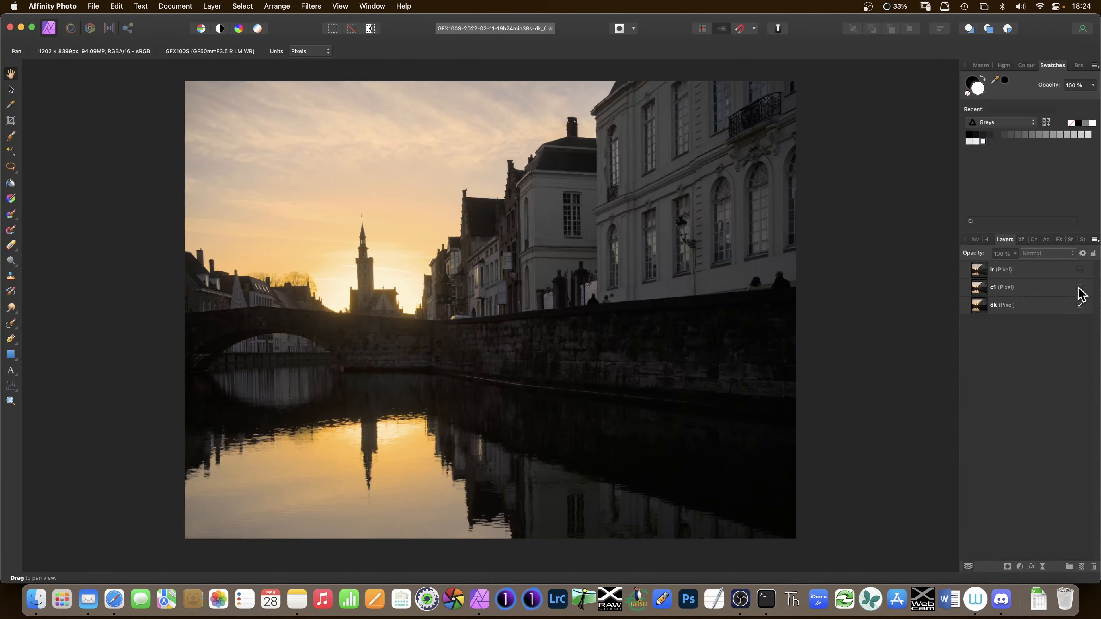
{"action": "left_click", "coordinate": [1080, 288]}
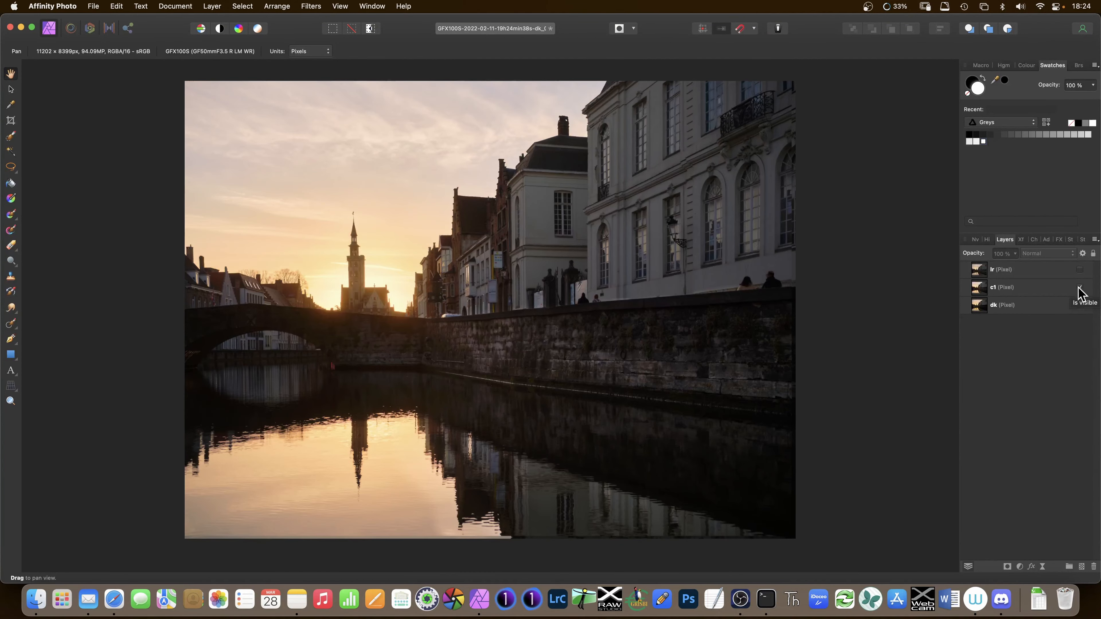
{"action": "left_click", "coordinate": [1079, 287]}
{"action": "left_click", "coordinate": [1080, 288]}
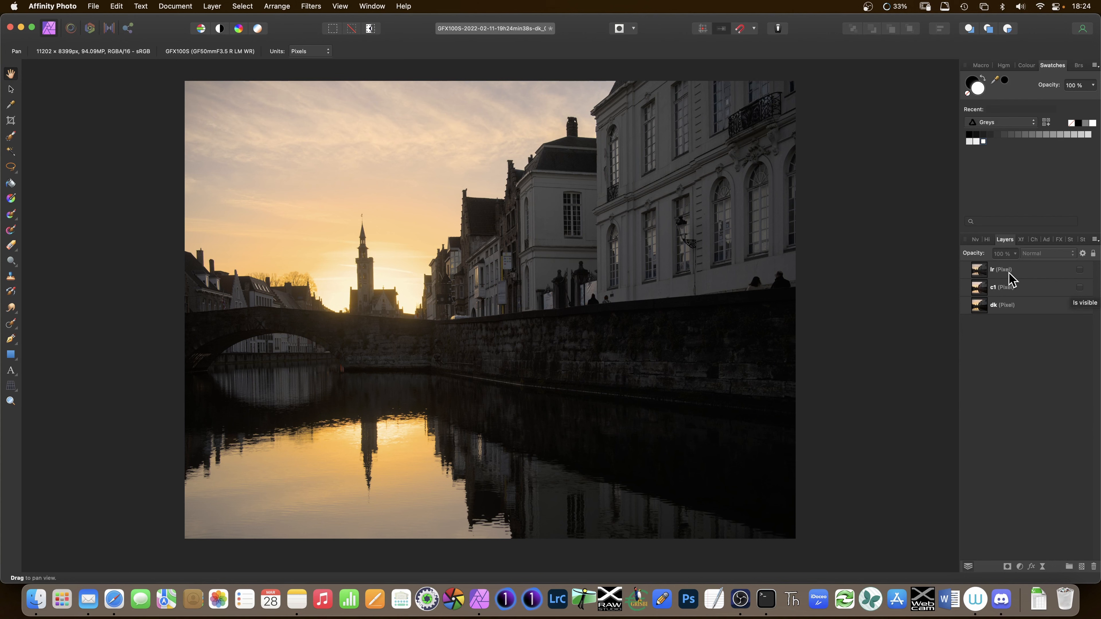
Show the c1 and lr layers and examine the bus-stop sign beside the street lamp at 400% zoom.
{"action": "left_click", "coordinate": [1080, 287]}
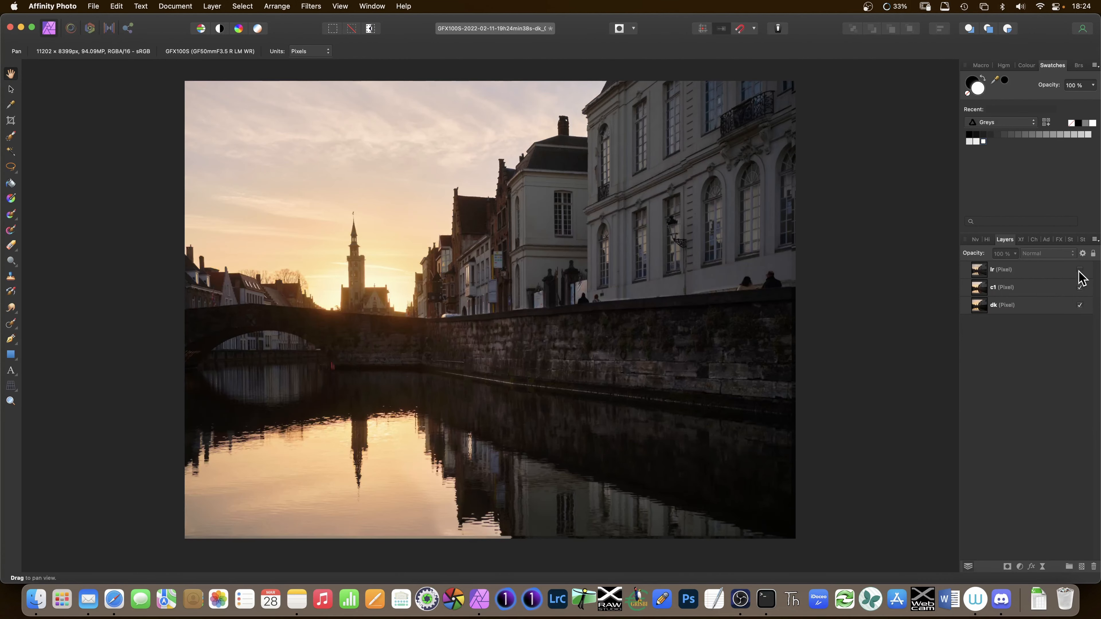
{"action": "left_click", "coordinate": [1080, 270]}
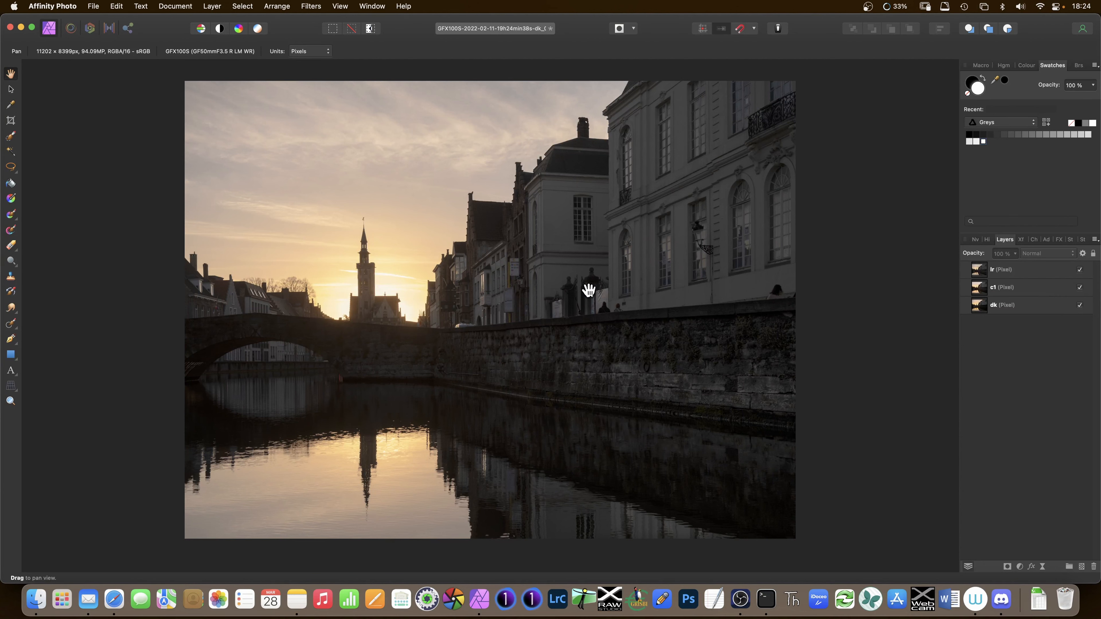
{"action": "key", "text": "z"}
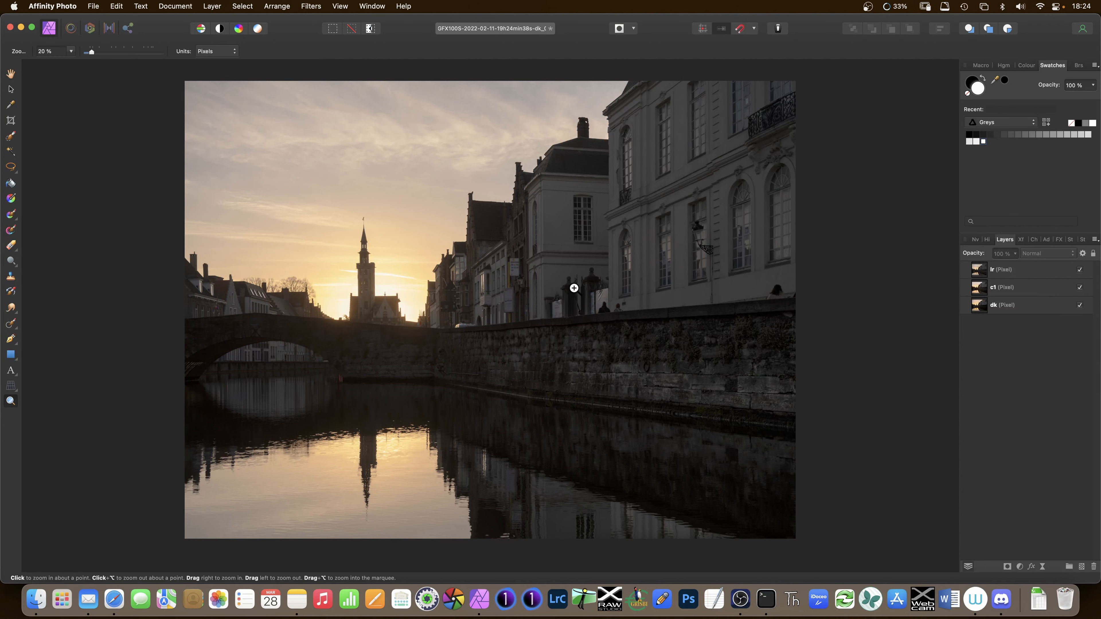
{"action": "left_click", "coordinate": [516, 269]}
{"action": "left_click", "coordinate": [512, 269]}
{"action": "left_click", "coordinate": [514, 271]}
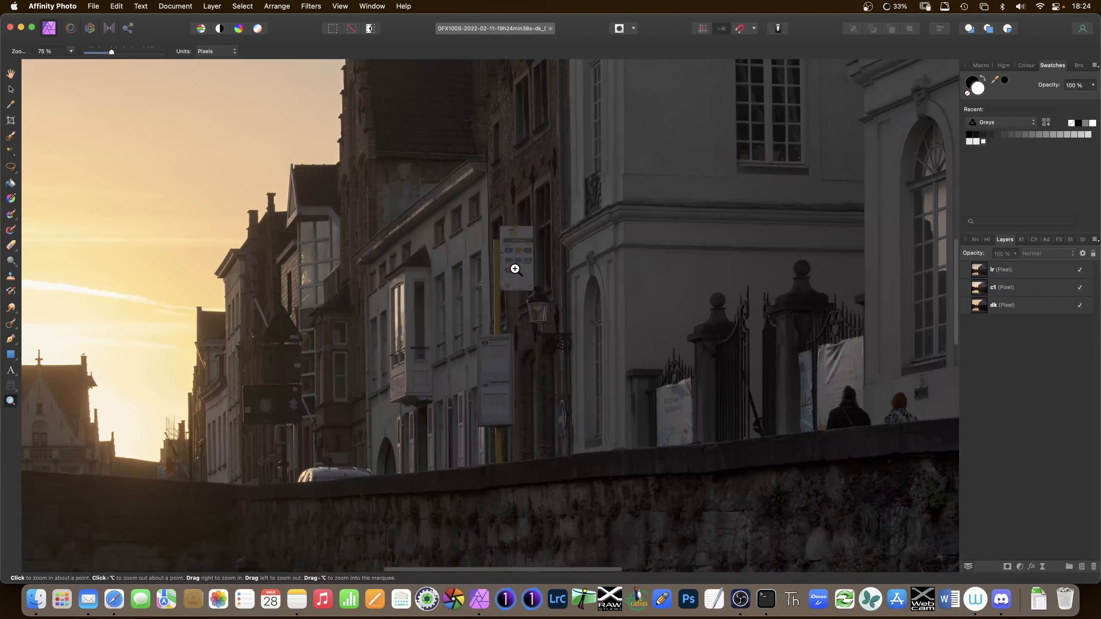
{"action": "left_click", "coordinate": [516, 269]}
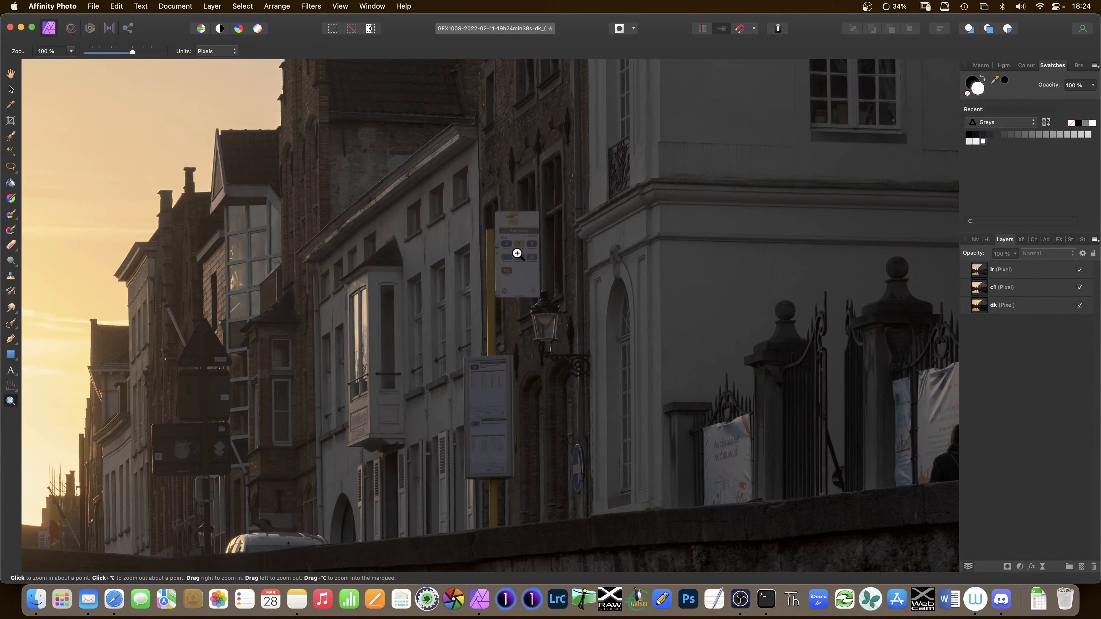
{"action": "left_click", "coordinate": [518, 255]}
{"action": "left_click", "coordinate": [518, 255]}
{"action": "left_click", "coordinate": [518, 253]}
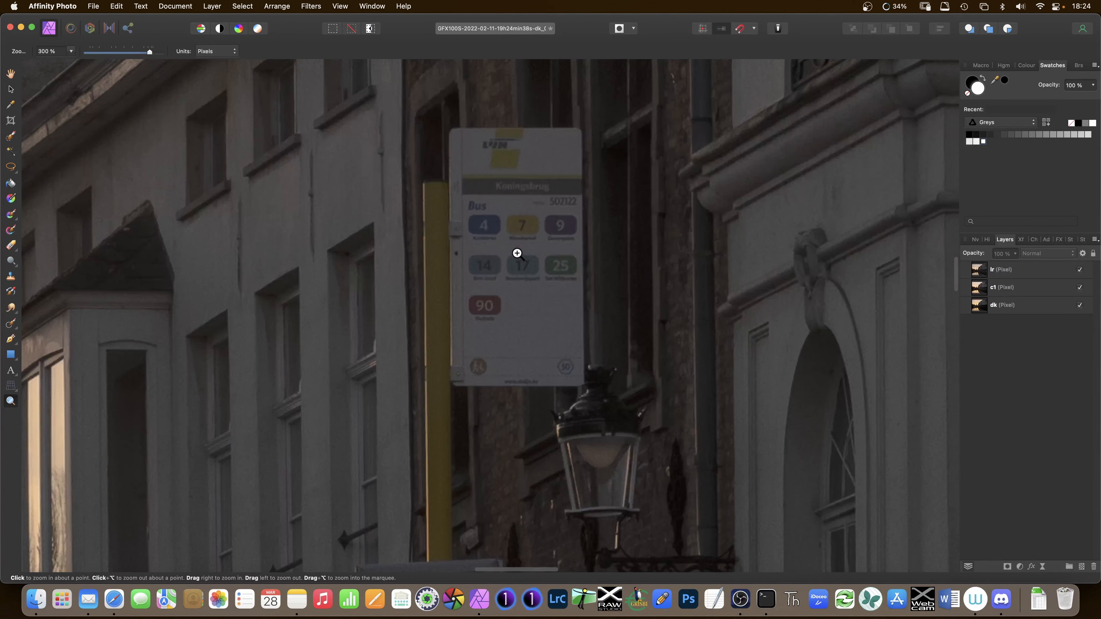
{"action": "left_click", "coordinate": [517, 255]}
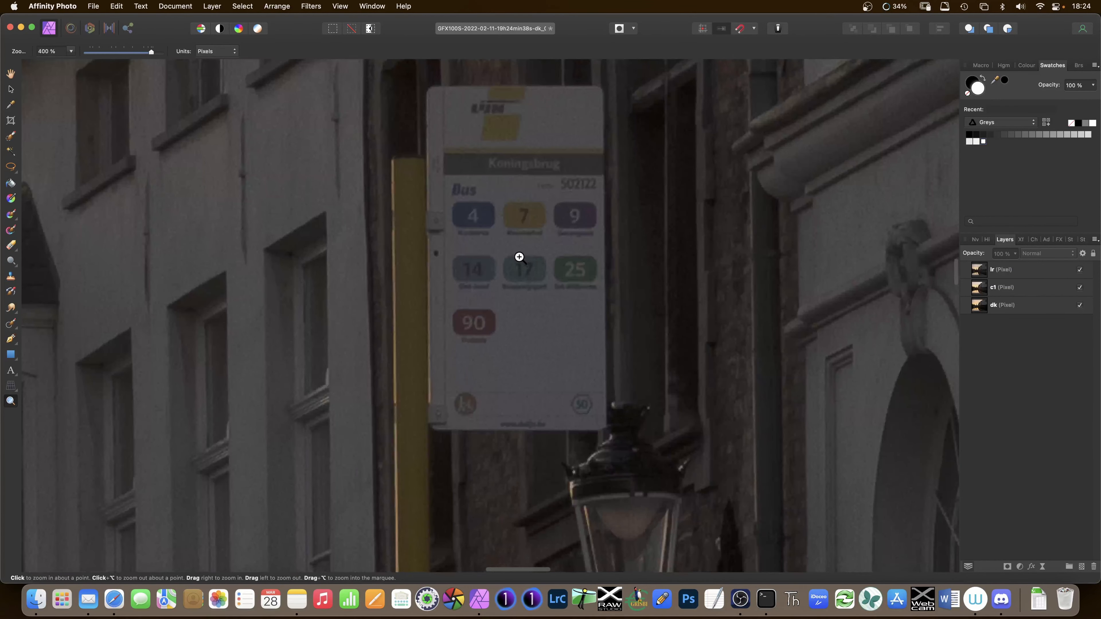
{"action": "key", "text": "space"}
{"action": "left_click_drag", "start_coordinate": [516, 257], "coordinate": [507, 305]}
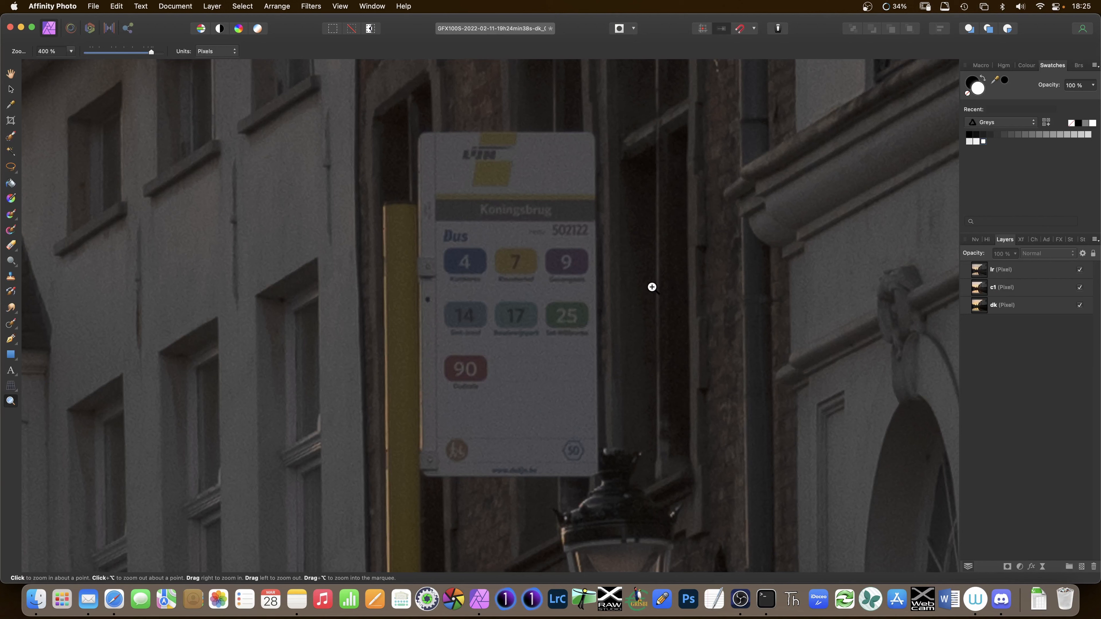
Hide the lr layer and examine the same bus-stop sign in the c1 version.
{"action": "left_click", "coordinate": [1079, 270]}
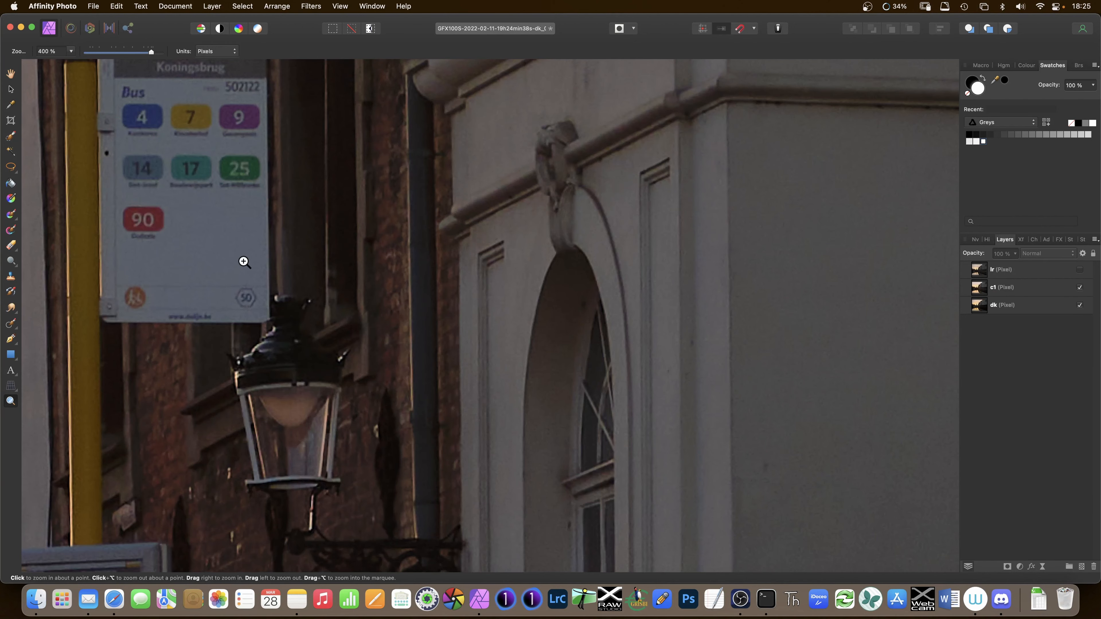
{"action": "key", "text": "v"}
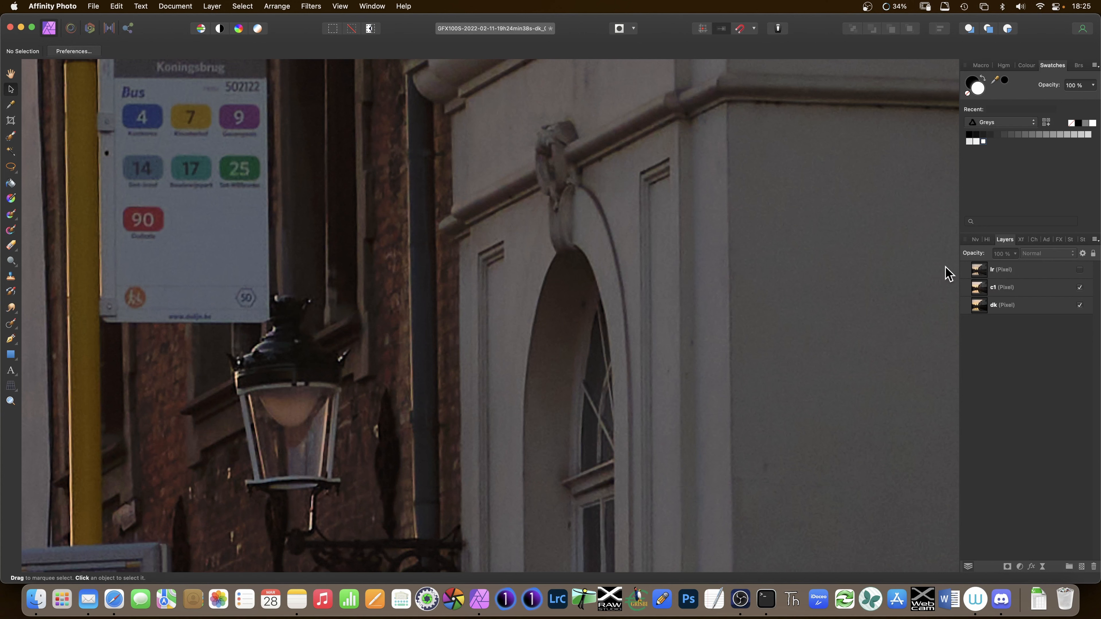
{"action": "left_click", "coordinate": [1054, 291]}
{"action": "key", "text": "z"}
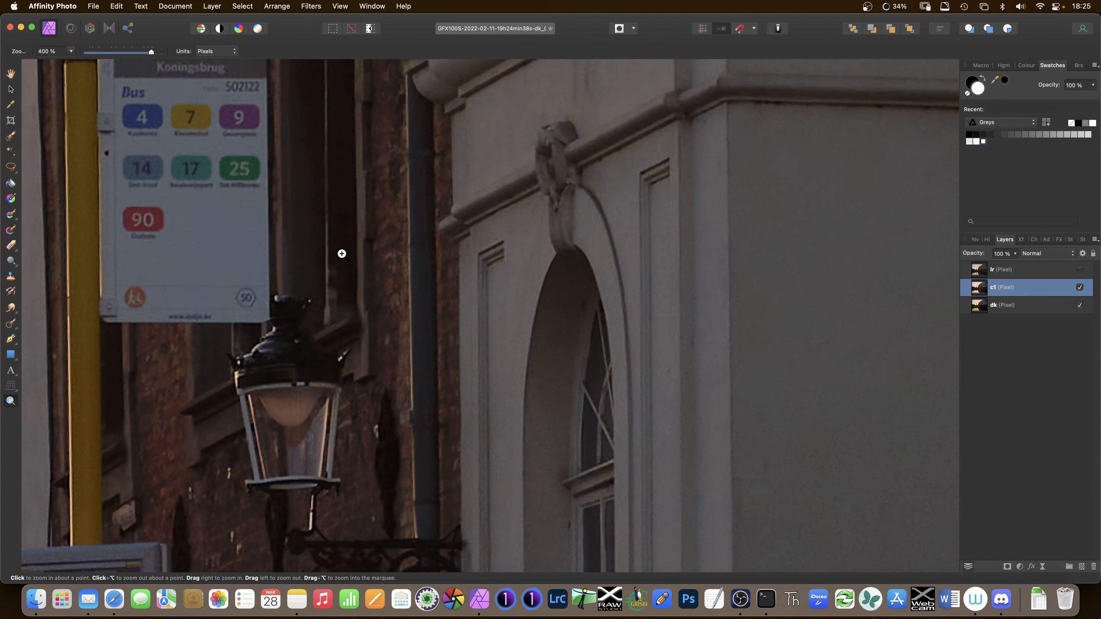
{"action": "left_click", "coordinate": [360, 262]}
{"action": "left_click_drag", "start_coordinate": [359, 263], "coordinate": [331, 249]}
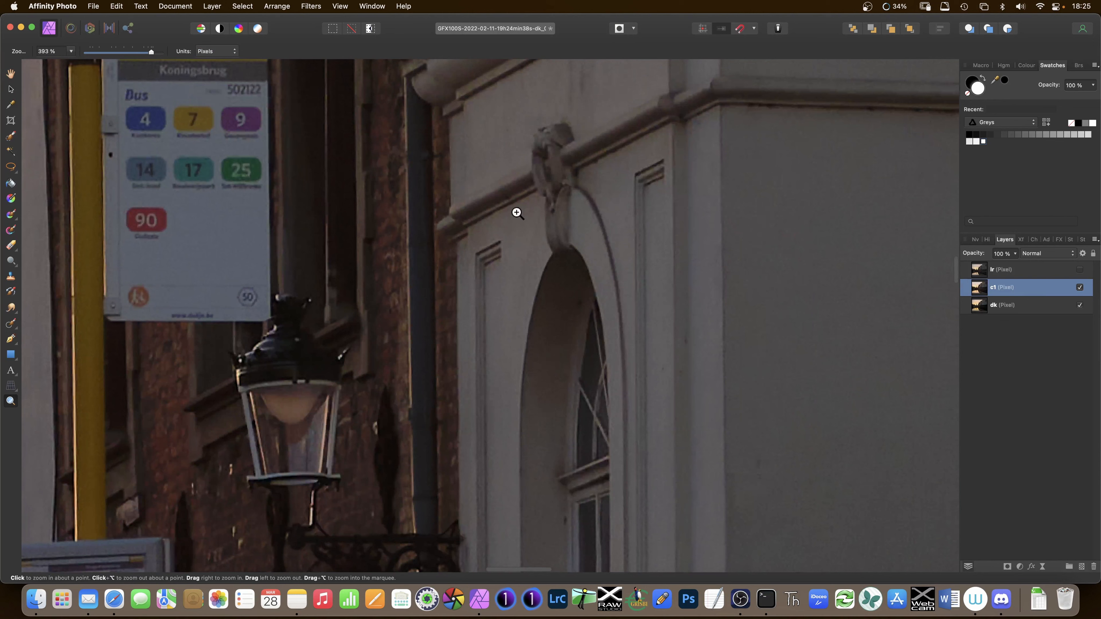
{"action": "left_click", "coordinate": [11, 73]}
{"action": "left_click_drag", "start_coordinate": [408, 239], "coordinate": [705, 369]}
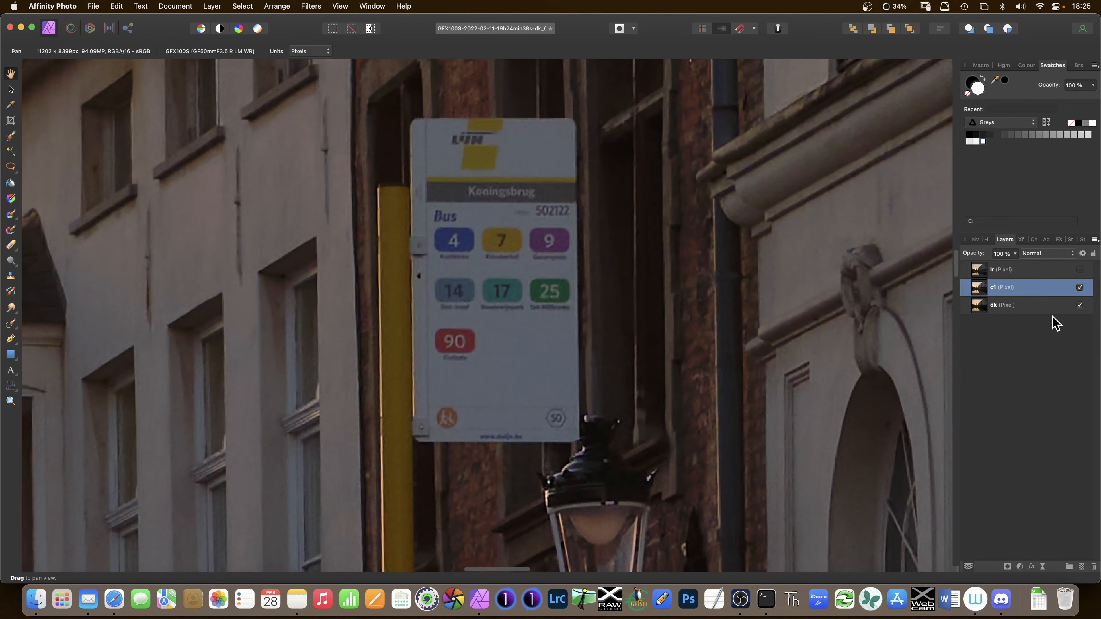
Show and select the lr layer, check its bus-stop sign, and return to the whole photo.
{"action": "left_click", "coordinate": [1081, 270]}
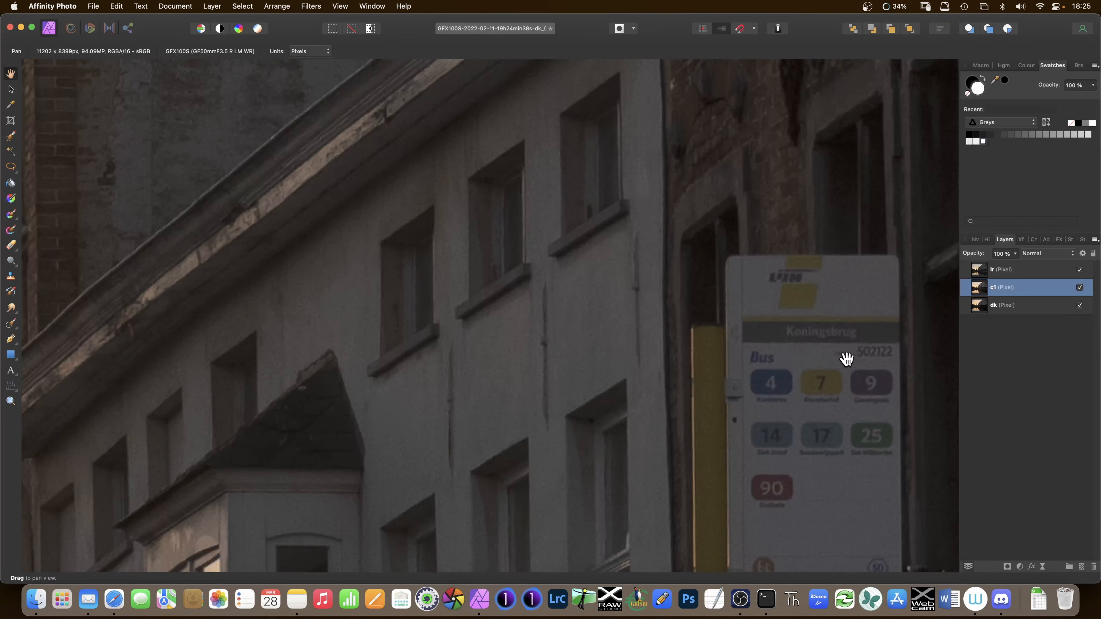
{"action": "left_click", "coordinate": [1004, 271]}
{"action": "left_click_drag", "start_coordinate": [752, 344], "coordinate": [489, 246]}
{"action": "key", "text": "super+d"}
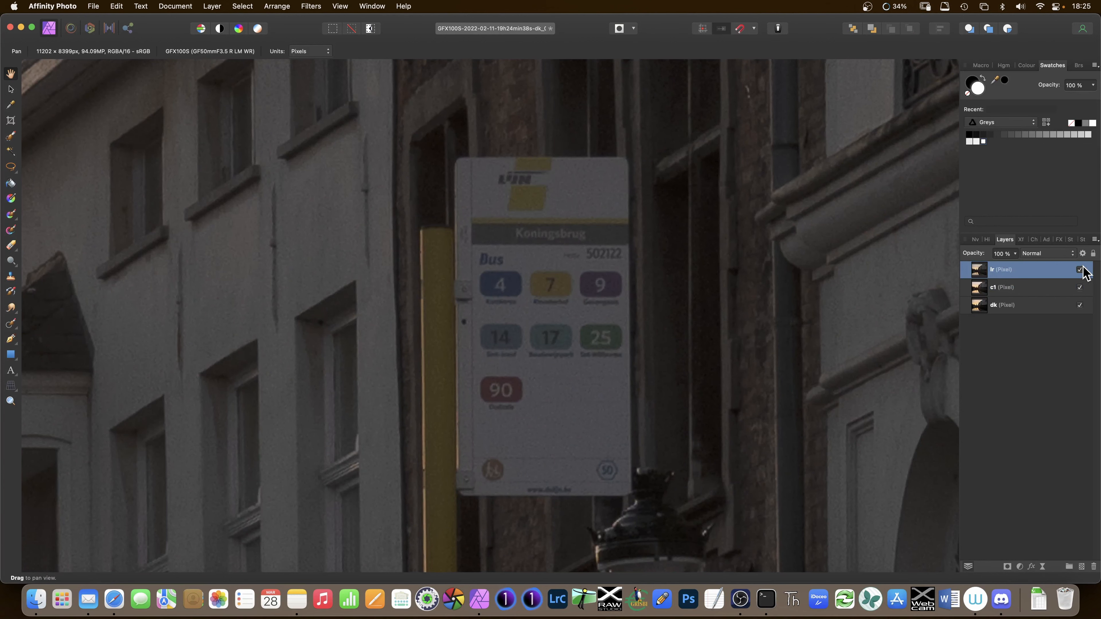
{"action": "key", "text": "super+0"}
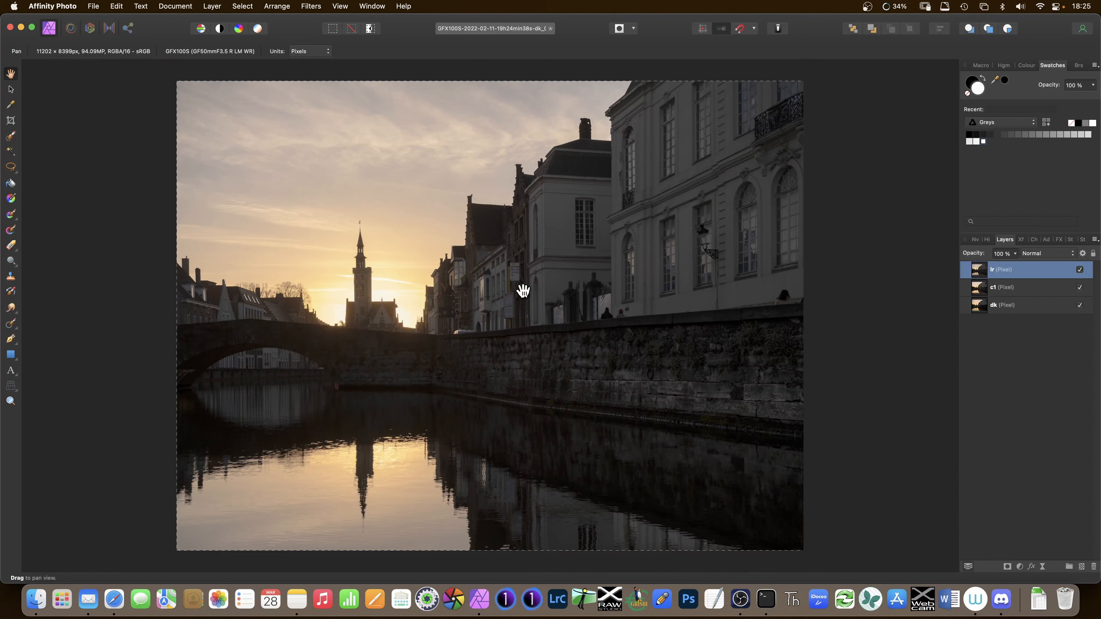
Magnify the bus-stop sign in the lr version to 400% for another close comparison.
{"action": "mouse_move", "coordinate": [497, 293]}
{"action": "left_mouse_down"}
{"action": "mouse_move", "coordinate": [533, 303]}
{"action": "mouse_move", "coordinate": [361, 305]}
{"action": "mouse_move", "coordinate": [506, 288]}
{"action": "mouse_move", "coordinate": [487, 295]}
{"action": "left_mouse_up"}
{"action": "key", "text": "z"}
{"action": "scroll", "coordinate": [516, 273], "scroll_direction": "up", "scroll_amount": 8}
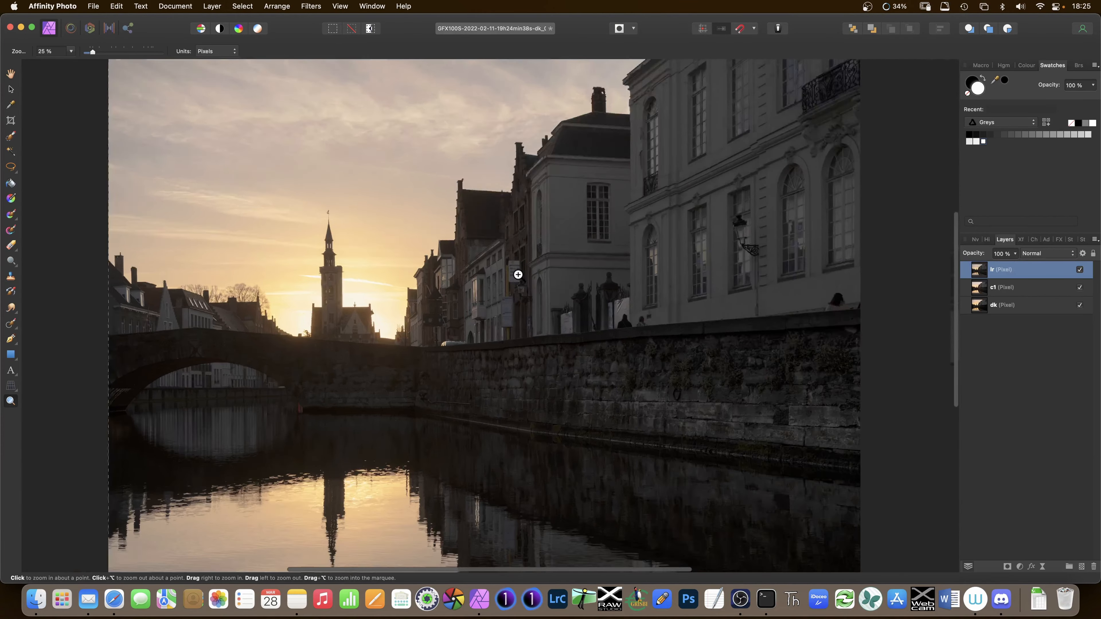
{"action": "scroll", "coordinate": [509, 260], "scroll_direction": "up", "scroll_amount": 4}
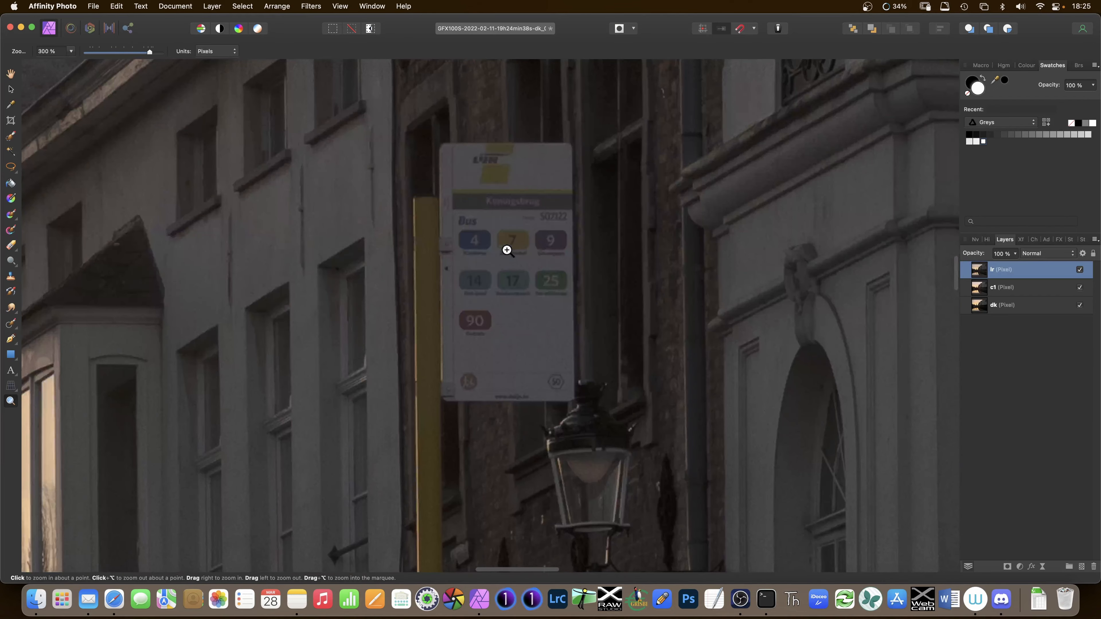
{"action": "scroll", "coordinate": [507, 250], "scroll_direction": "up", "scroll_amount": 2}
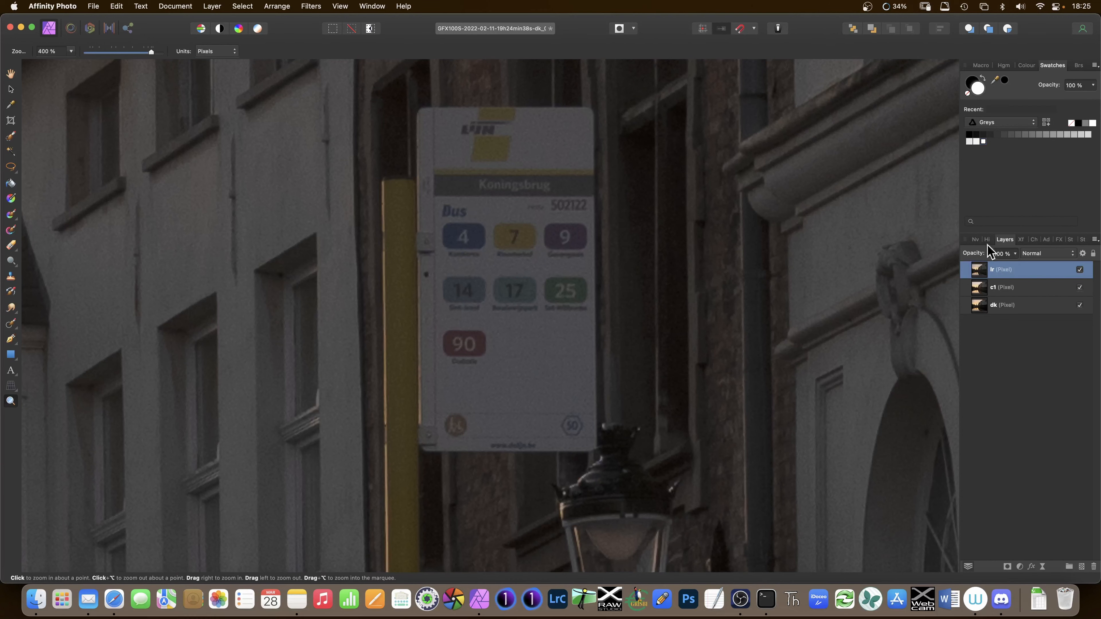
Compare the bus-stop sign in the lr and c1 versions by switching the lr layer off and on.
{"action": "left_click", "coordinate": [1080, 269]}
{"action": "scroll", "coordinate": [944, 276], "scroll_direction": "down", "scroll_amount": 5}
{"action": "scroll", "coordinate": [944, 276], "scroll_direction": "right", "scroll_amount": 10}
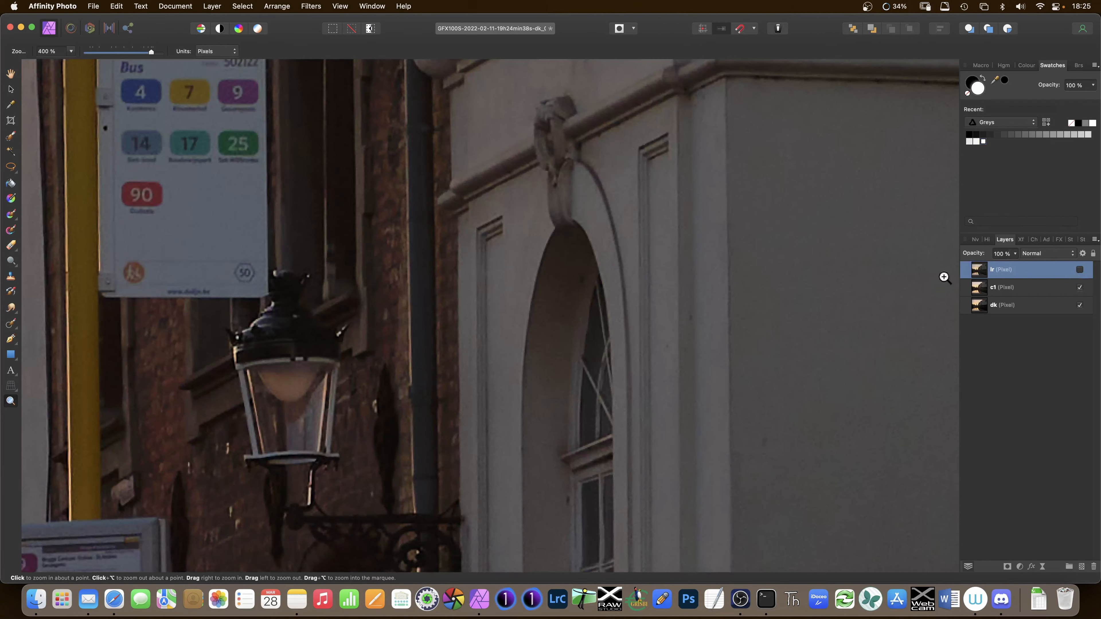
{"action": "left_click_drag", "start_coordinate": [172, 202], "coordinate": [423, 356]}
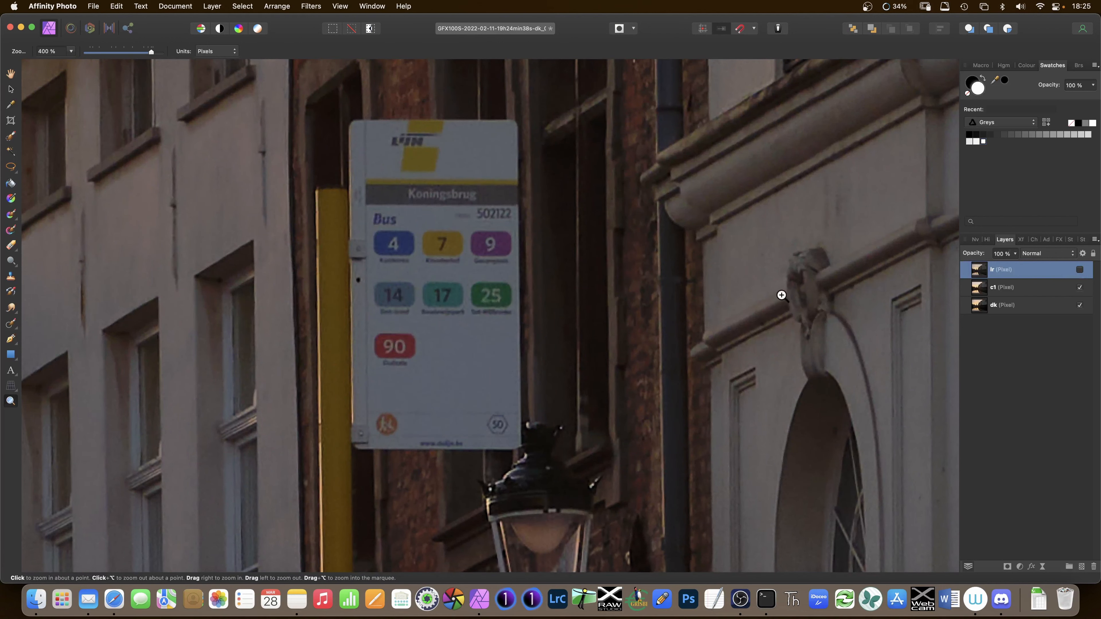
{"action": "left_click", "coordinate": [1080, 269]}
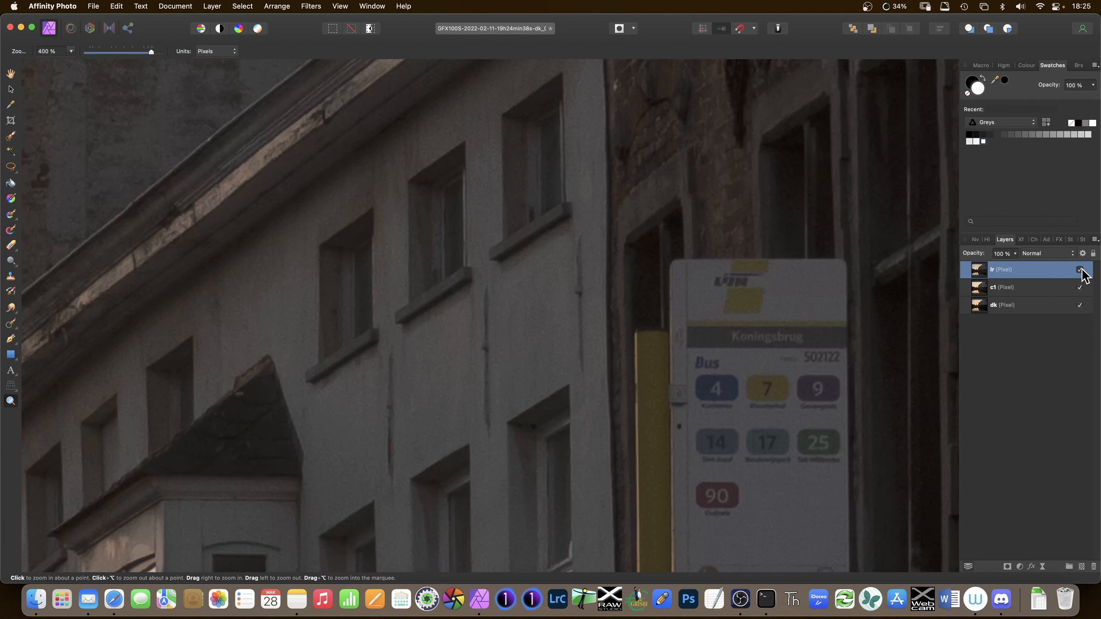
{"action": "left_click", "coordinate": [1080, 269]}
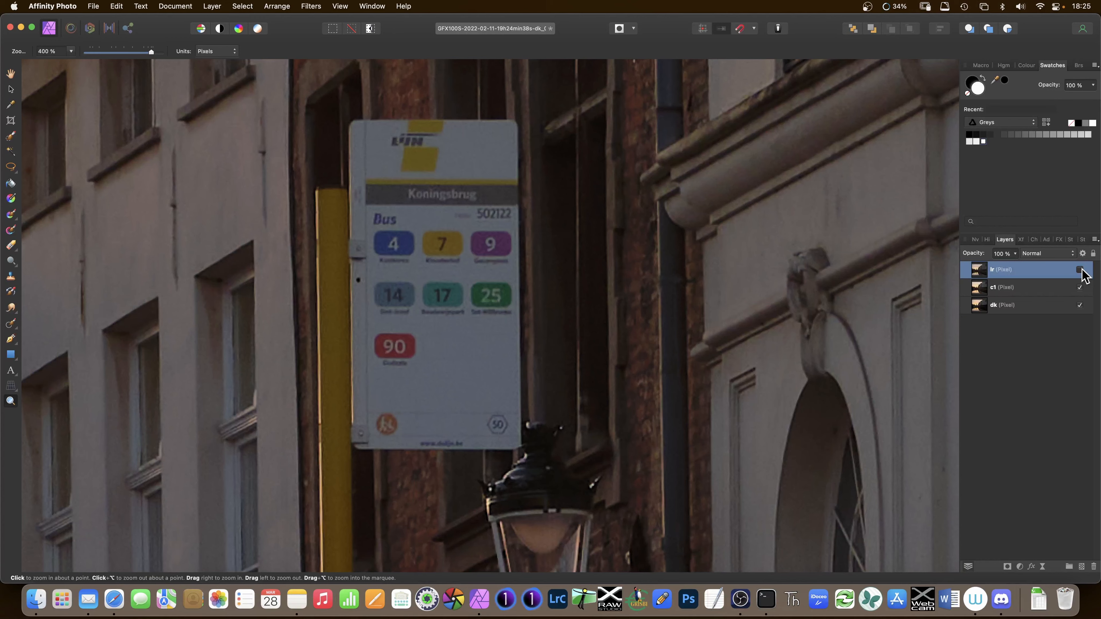
{"action": "left_click", "coordinate": [1080, 269]}
{"action": "scroll", "coordinate": [683, 288], "scroll_direction": "right", "scroll_amount": 5}
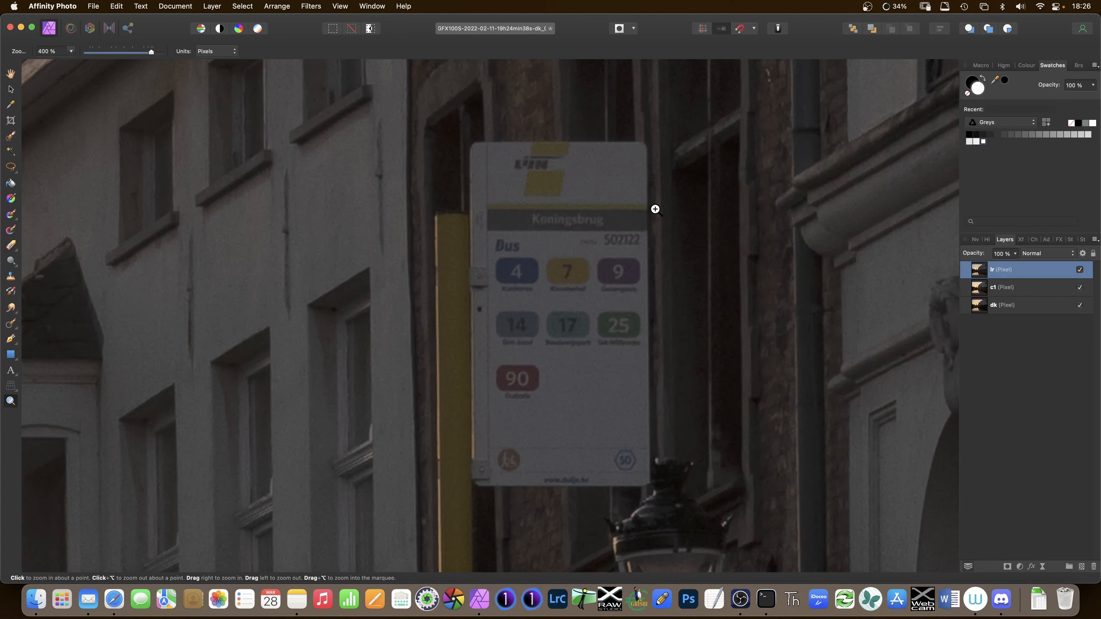
Recheck the sign's text and noise in c1 against lr, ending with the lr layer hidden.
{"action": "left_click", "coordinate": [1079, 269]}
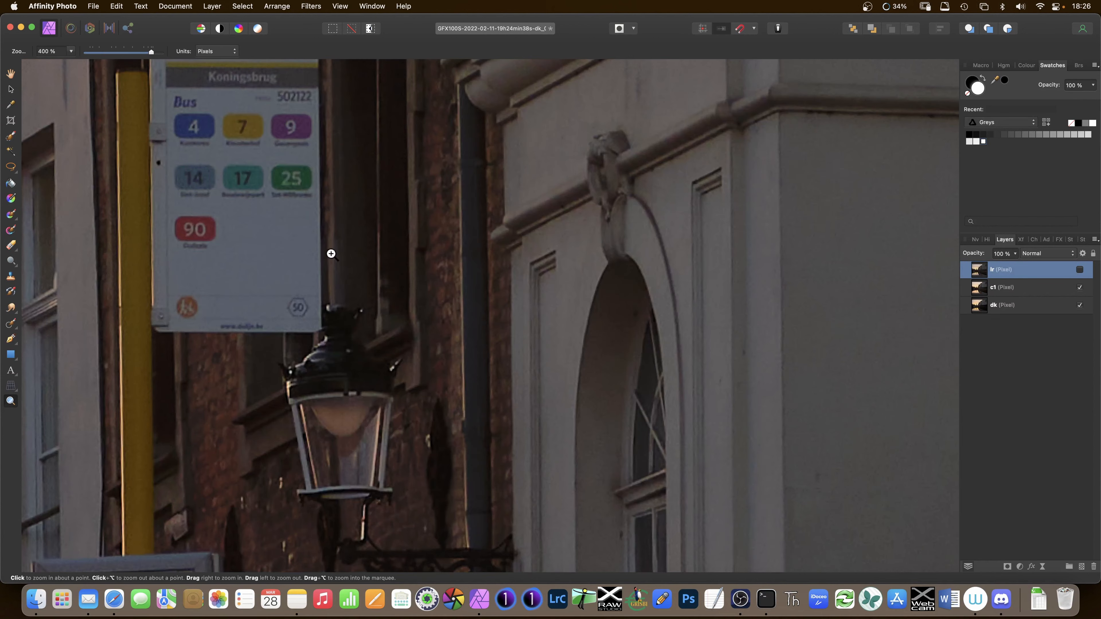
{"action": "scroll", "coordinate": [408, 259], "scroll_direction": "left", "scroll_amount": 6}
{"action": "scroll", "coordinate": [409, 259], "scroll_direction": "up", "scroll_amount": 3}
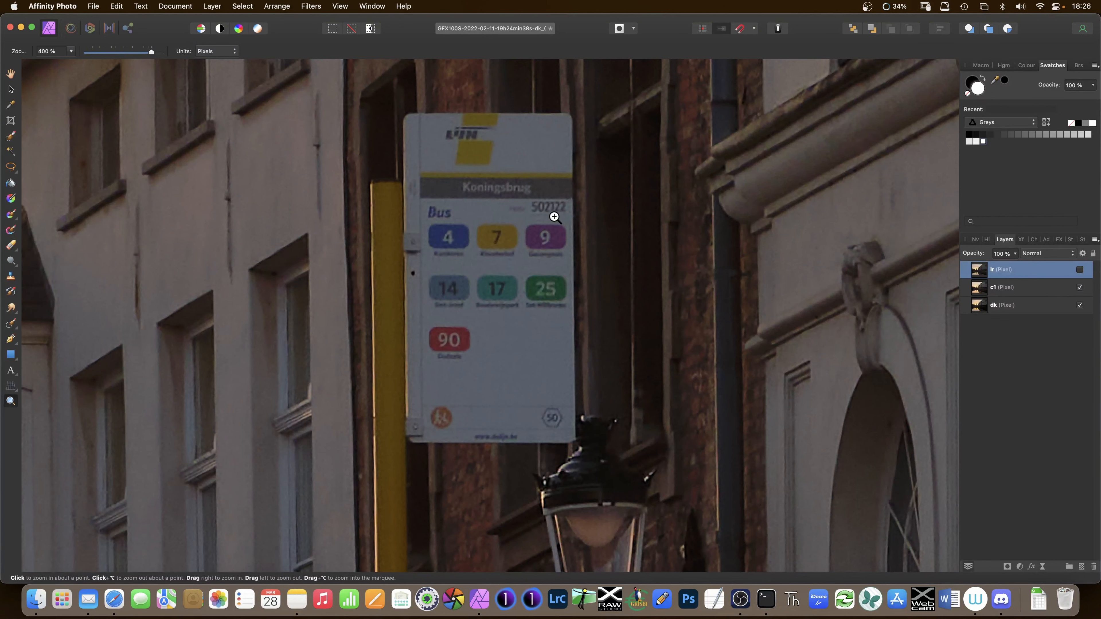
{"action": "left_click", "coordinate": [1080, 269]}
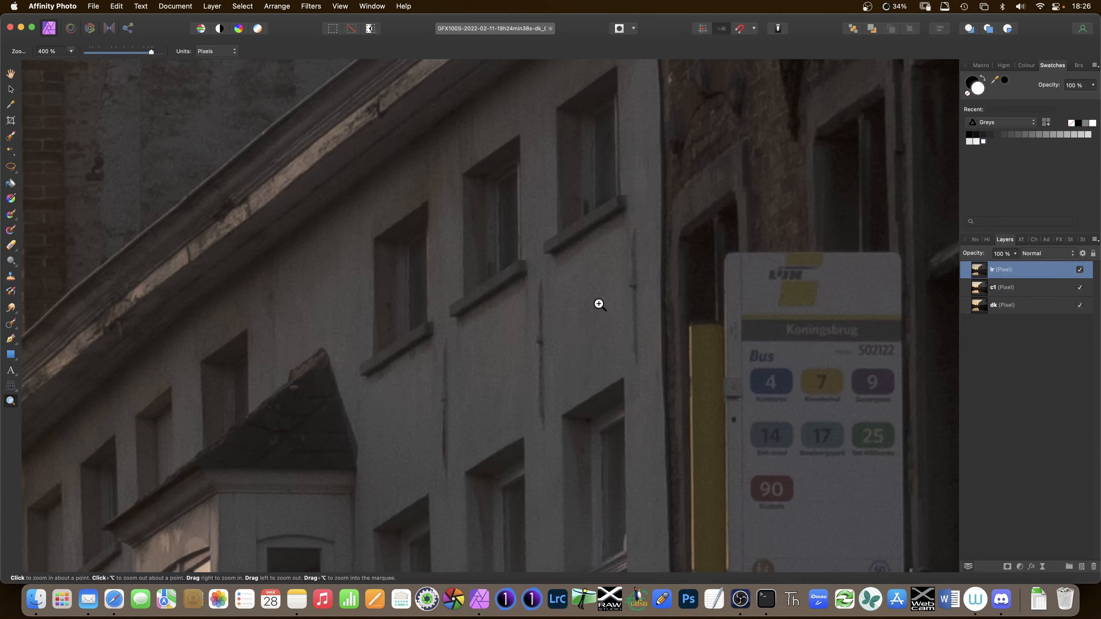
{"action": "scroll", "coordinate": [602, 296], "scroll_direction": "right", "scroll_amount": 10}
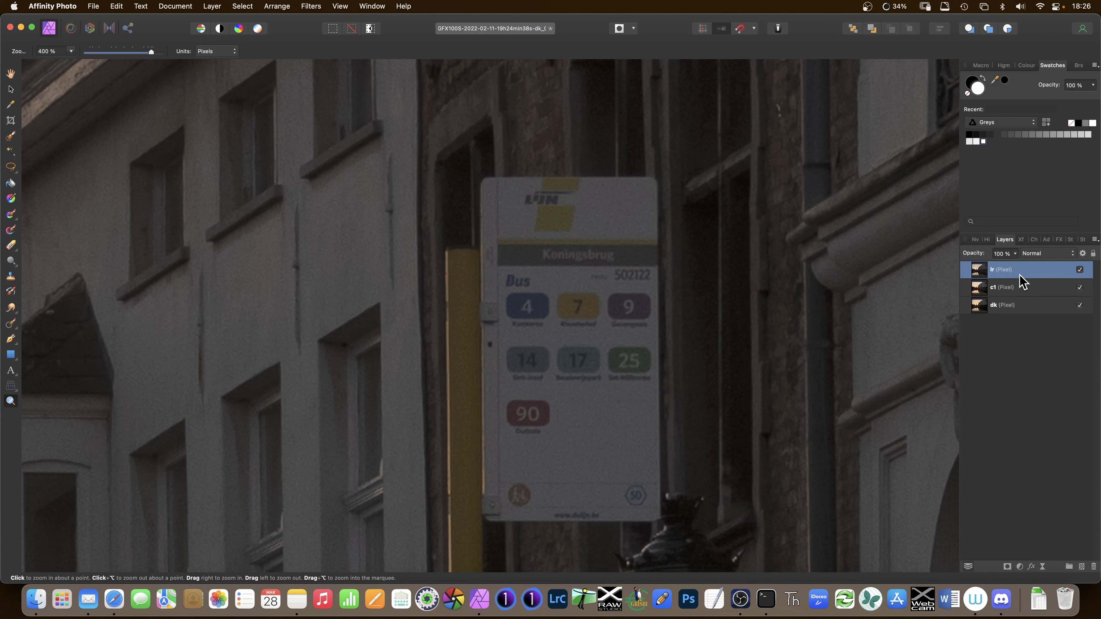
{"action": "left_click", "coordinate": [1080, 270]}
{"action": "scroll", "coordinate": [677, 330], "scroll_direction": "left", "scroll_amount": 8}
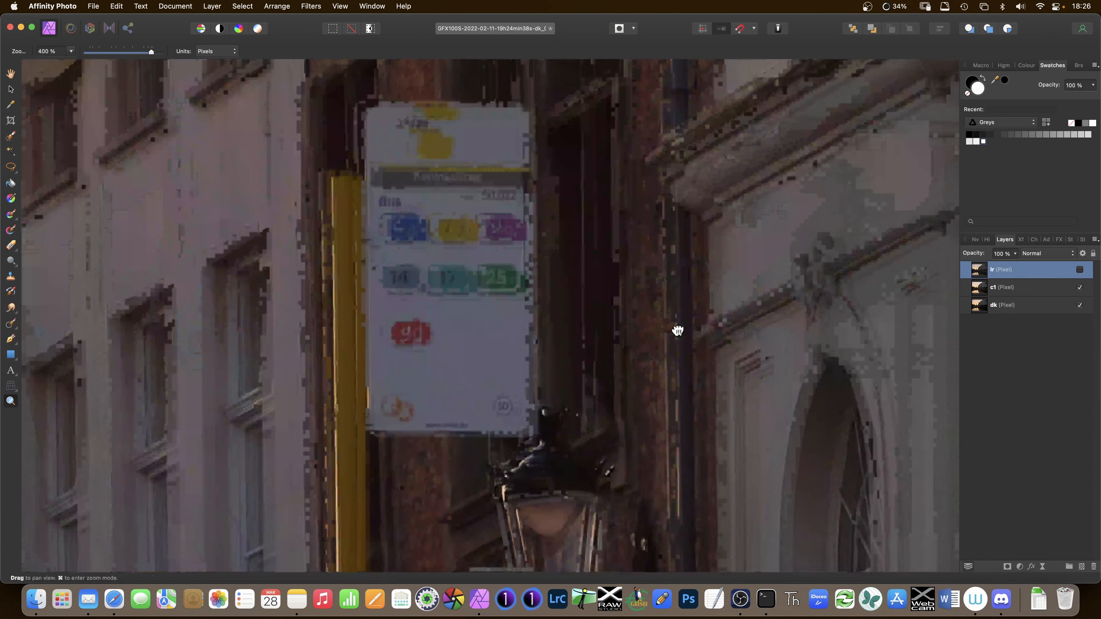
With lr hidden, toggle the c1 layer to compare the sign's detail in the c1 and dk versions.
{"action": "left_click", "coordinate": [1081, 288]}
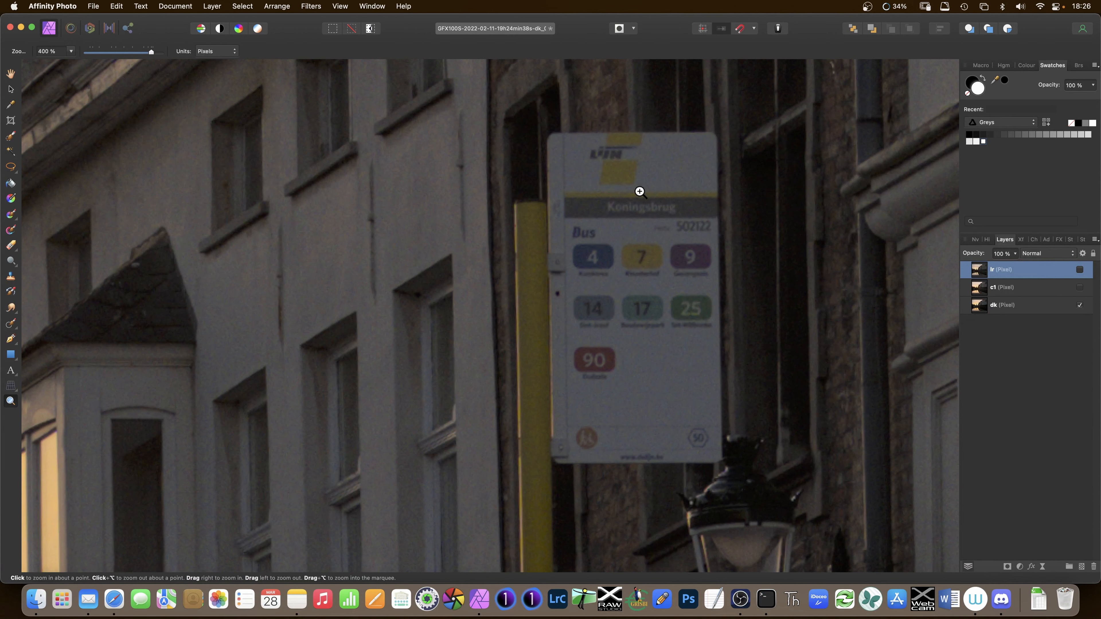
{"action": "left_click", "coordinate": [1080, 288]}
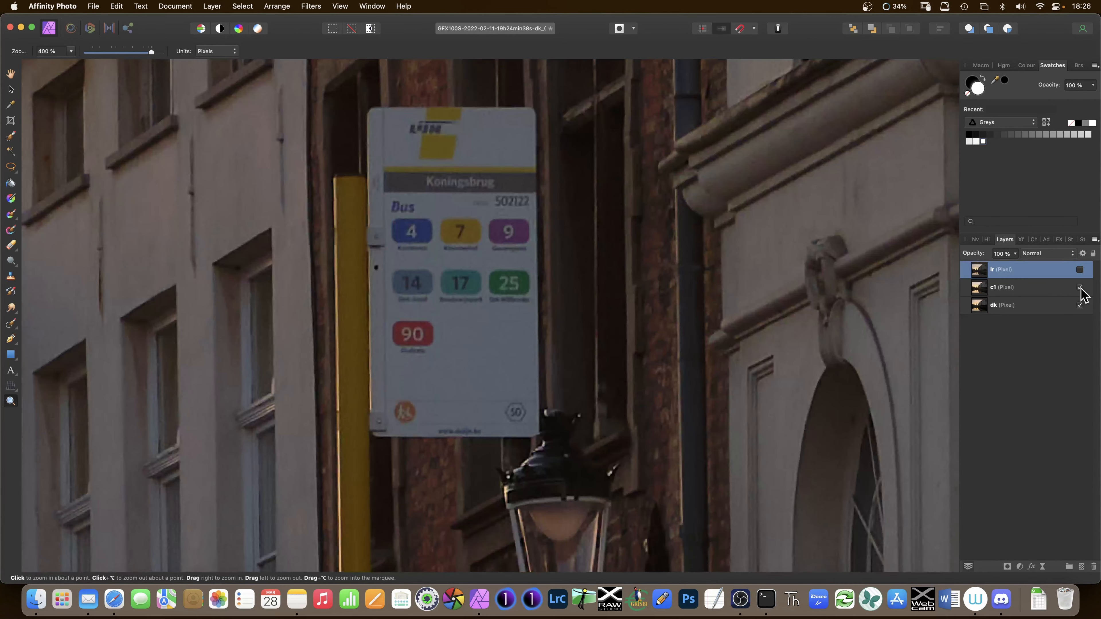
{"action": "left_click", "coordinate": [1080, 288]}
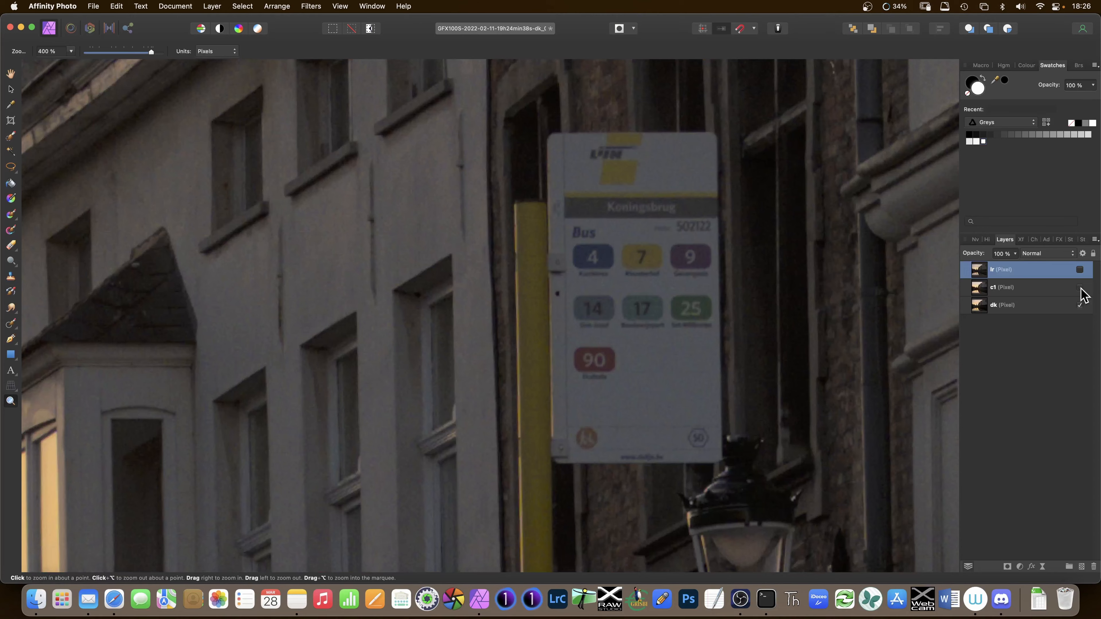
{"action": "left_click", "coordinate": [1080, 287]}
{"action": "left_click", "coordinate": [1080, 287]}
With c1 hidden, toggle the lr layer to compare the sign's detail in the lr and dk versions.
{"action": "left_click", "coordinate": [1080, 269]}
{"action": "left_click", "coordinate": [1080, 269]}
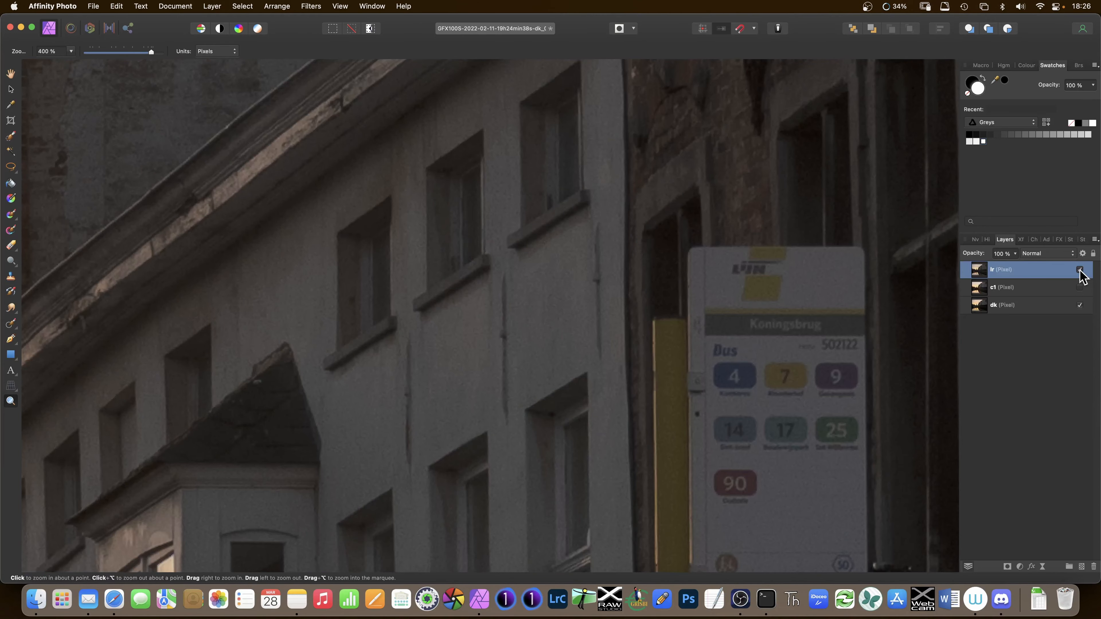
{"action": "left_click", "coordinate": [1080, 269]}
{"action": "left_click_drag", "start_coordinate": [620, 336], "coordinate": [478, 336]}
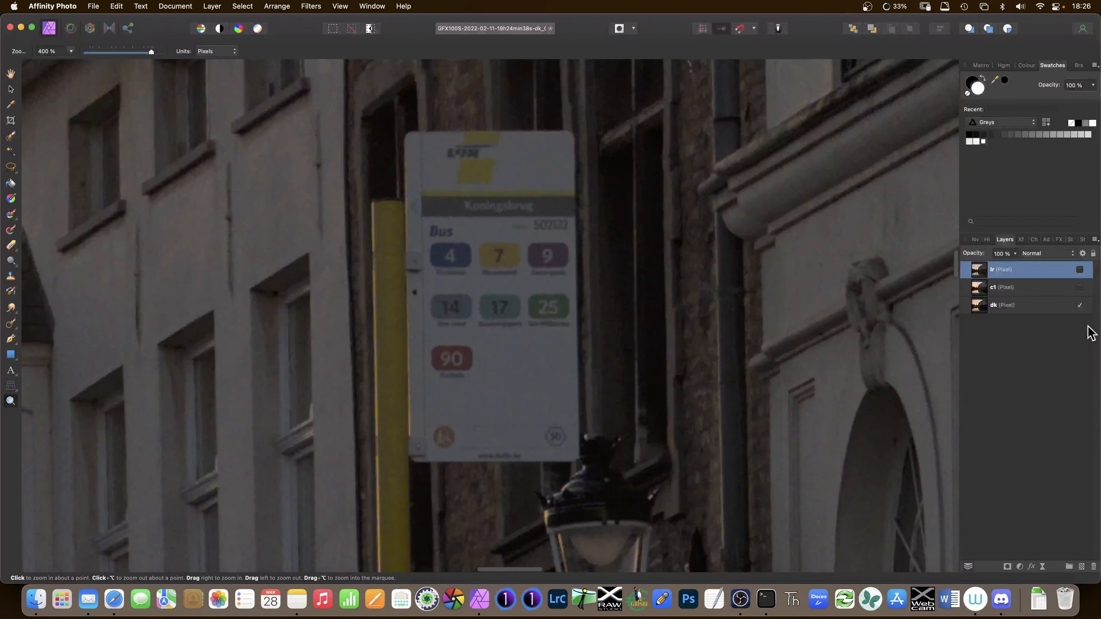
Review the sign in the c1, lr and dk versions in turn, ending with only dk shown.
{"action": "left_click", "coordinate": [1080, 287]}
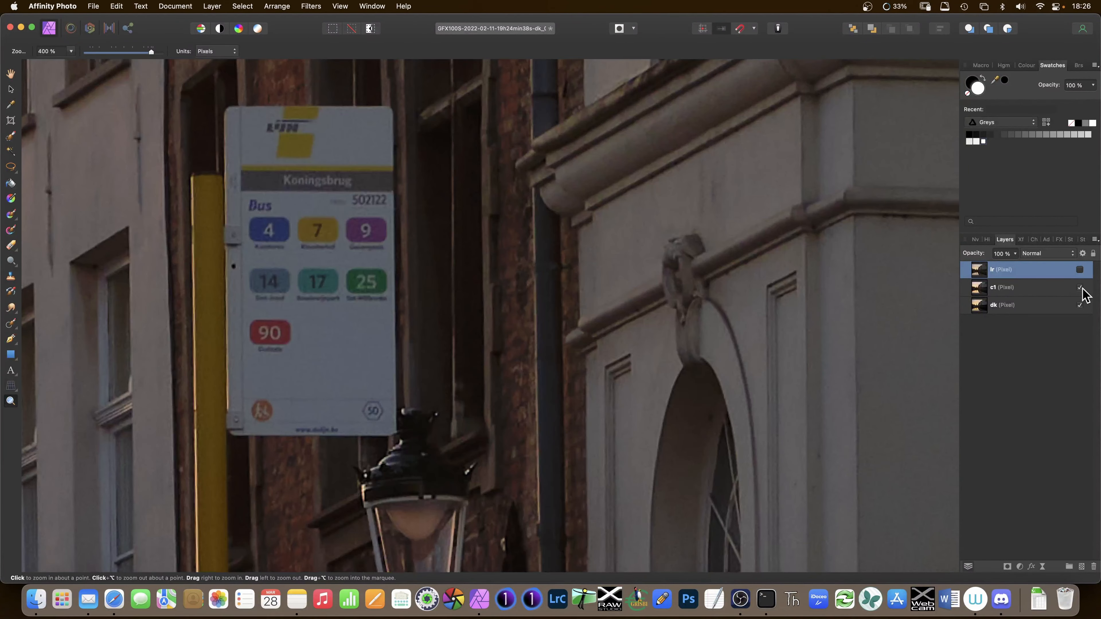
{"action": "left_click", "coordinate": [1079, 271]}
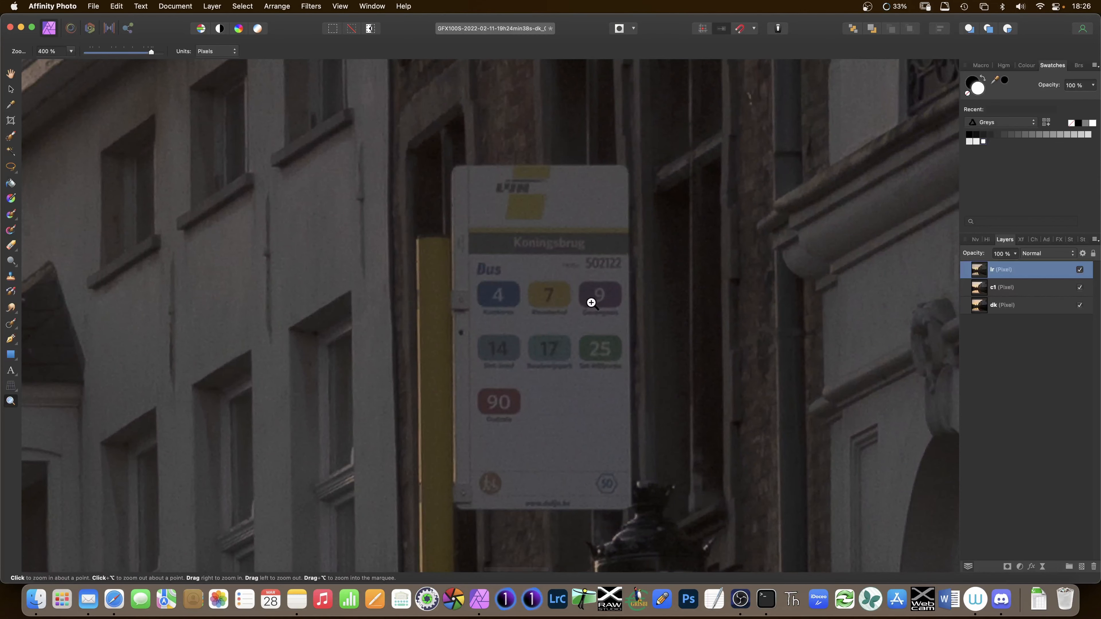
{"action": "left_click", "coordinate": [1080, 270]}
{"action": "left_click", "coordinate": [1080, 288]}
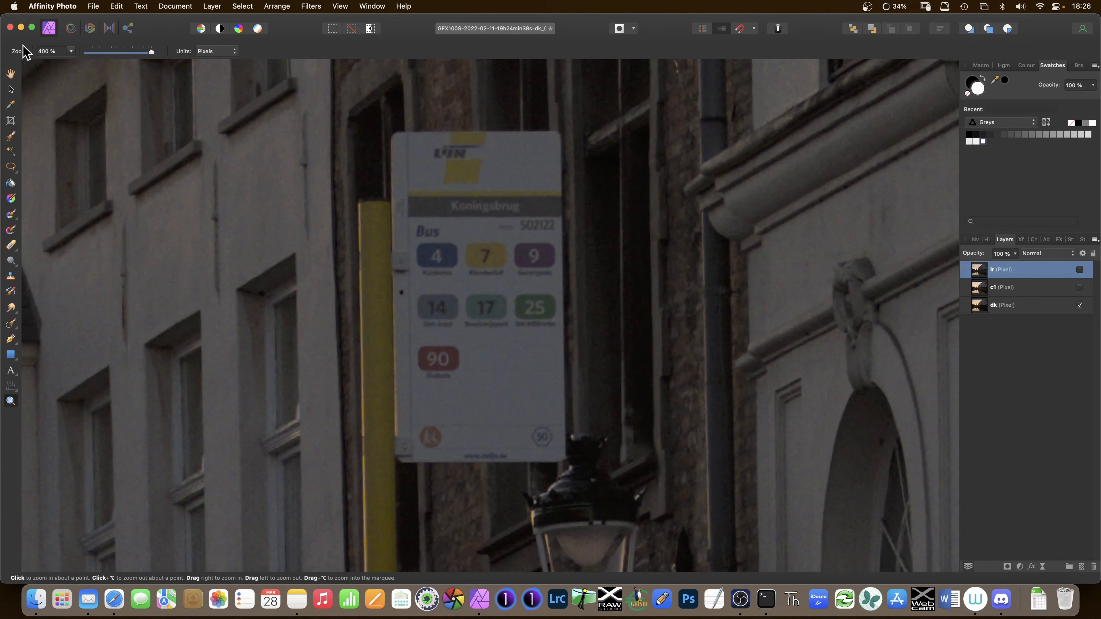
Show the c1 and lr layers again, fit the whole photo in view and clear the pixel selection.
{"action": "left_click", "coordinate": [1080, 288]}
{"action": "left_click", "coordinate": [1080, 270]}
{"action": "key", "text": "super+0"}
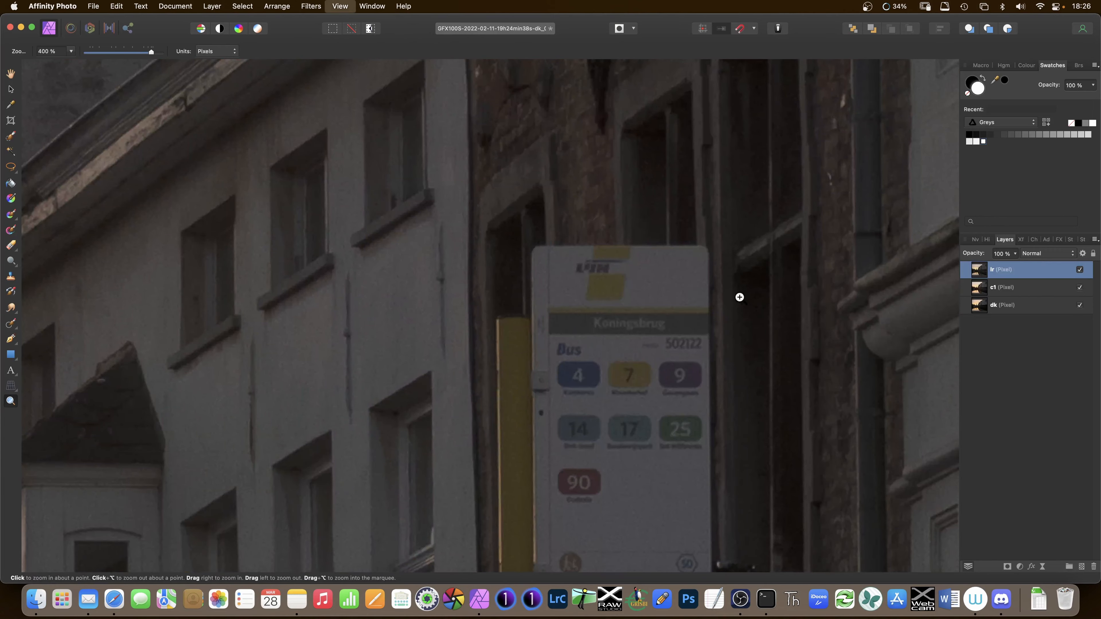
{"action": "key", "text": "super+d"}
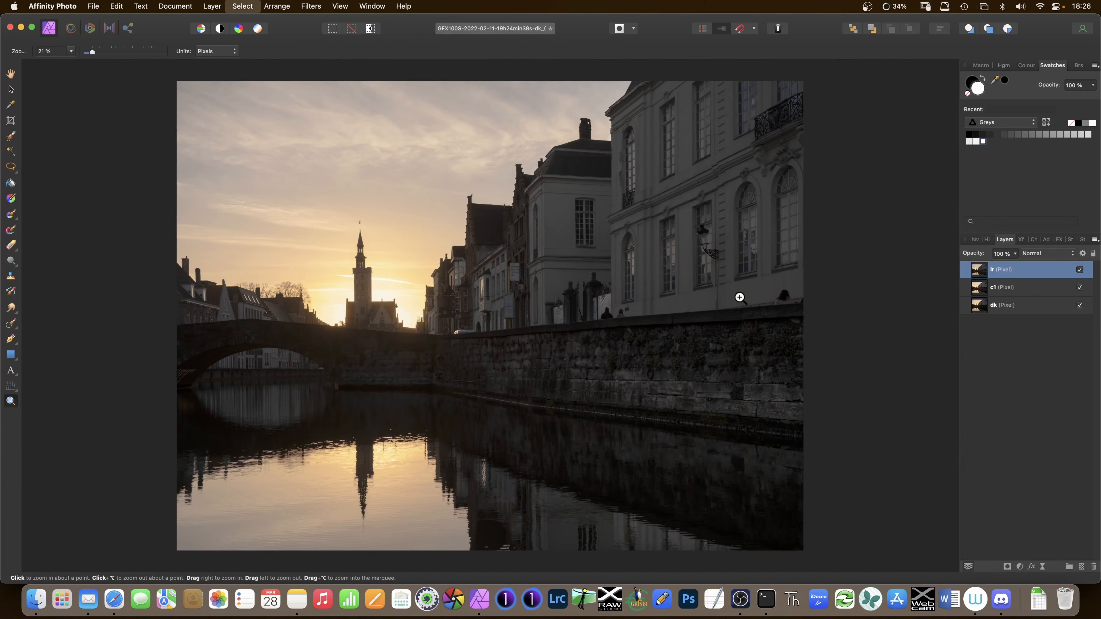